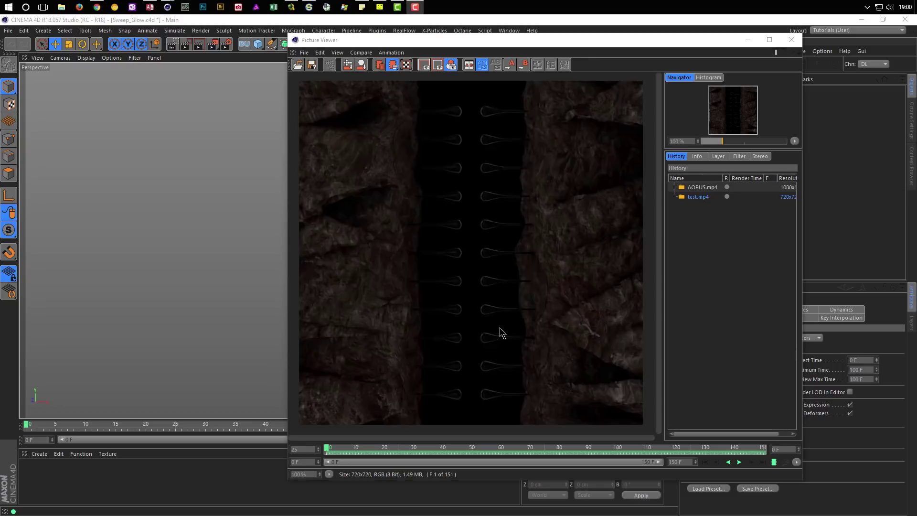
Play and stop the rendered sweep-glow test animation, then close the Picture Viewer.
left_click(739, 461)
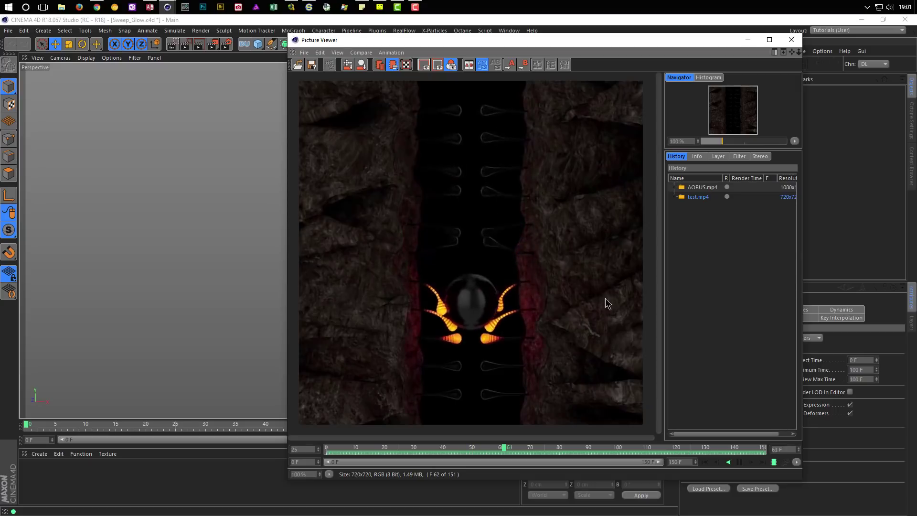
left_click(739, 462)
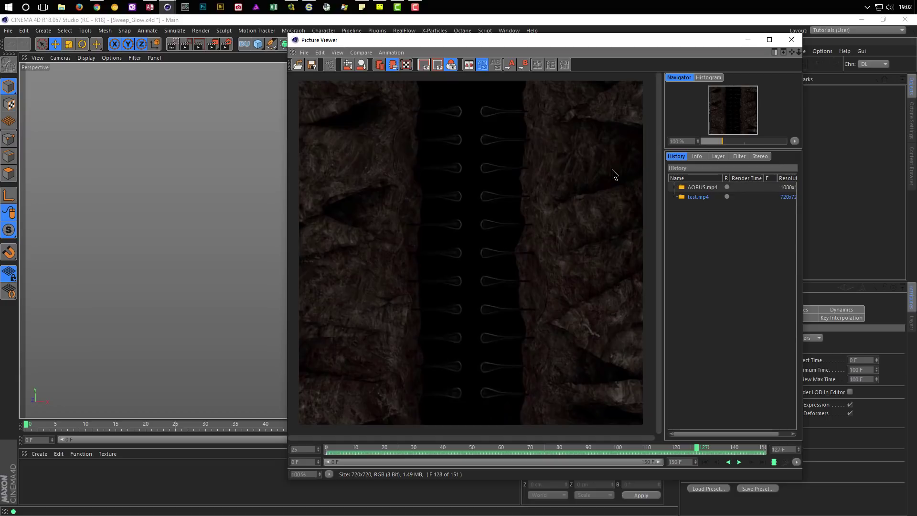
left_click(791, 40)
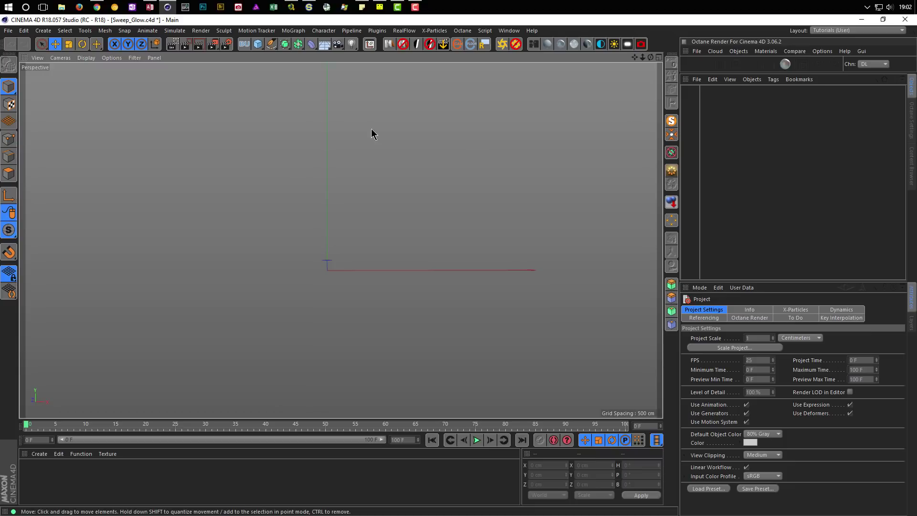
Add a cube sized 50 × 400 × 50 cm.
left_click(257, 44)
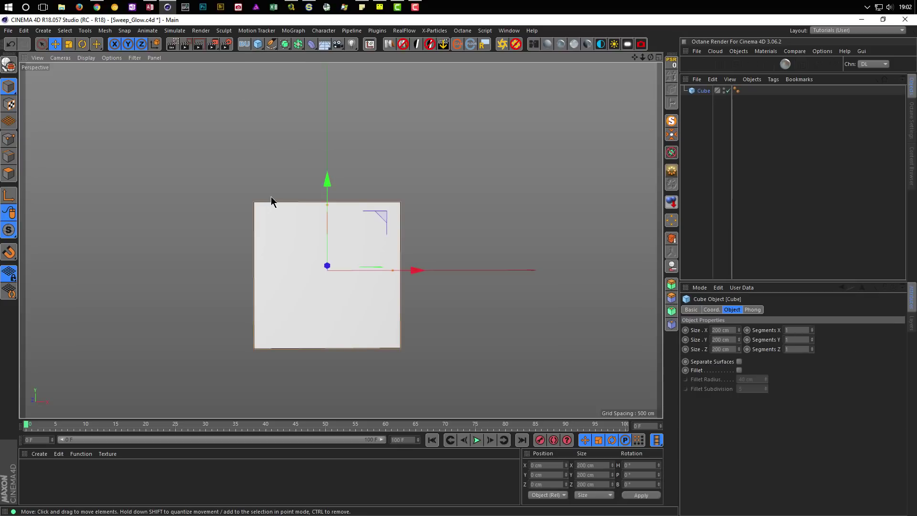
mouse_move(308, 229)
left_mouse_down("alt")
mouse_move(322, 251)
mouse_move(270, 231)
mouse_move(299, 250)
mouse_move(290, 221)
mouse_move(272, 242)
mouse_move(282, 248)
mouse_move(276, 237)
left_mouse_up("alt")
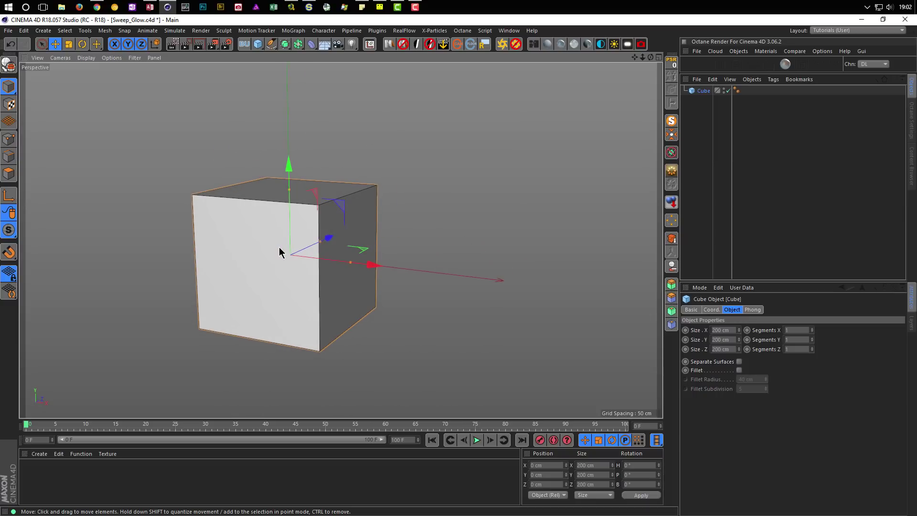
left_click(721, 330)
type("50")
key("Tab")
type("5")
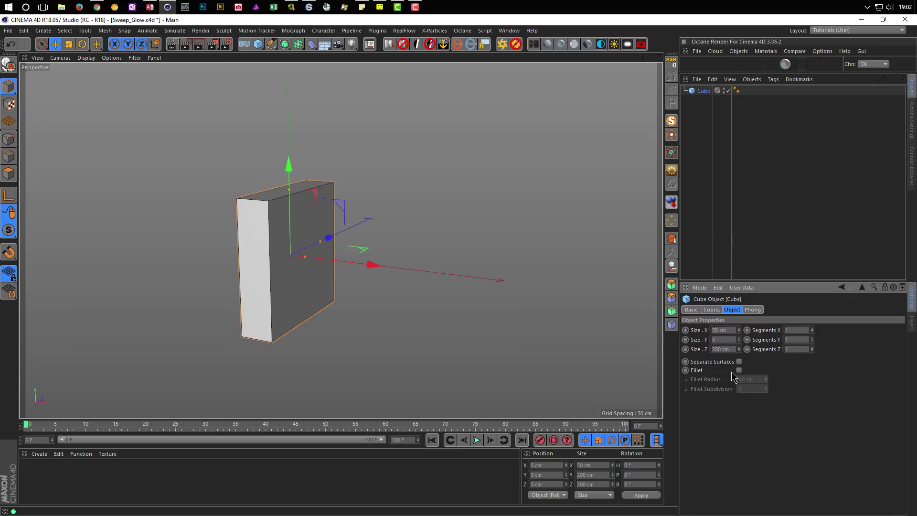
type("400")
key("Tab")
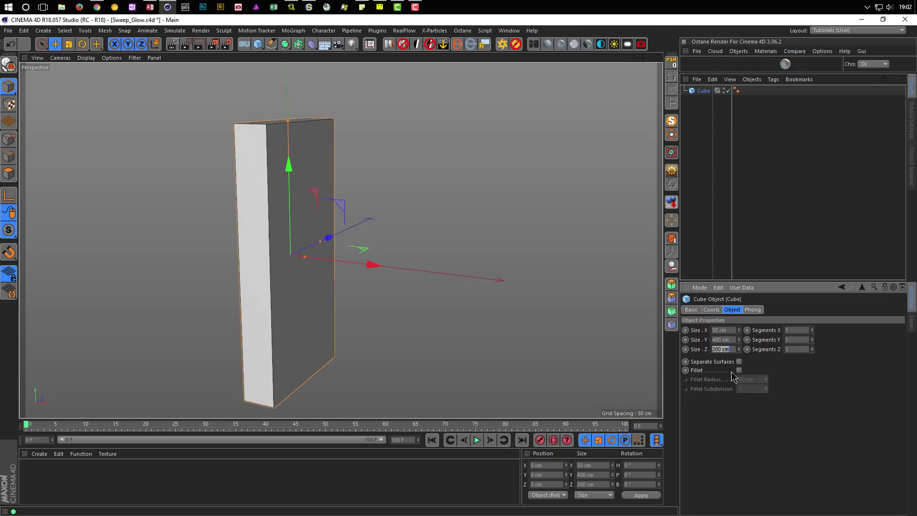
type("50")
key("Return")
mouse_move(299, 287)
left_mouse_down("alt")
mouse_move(302, 305)
mouse_move(295, 299)
left_mouse_up("alt")
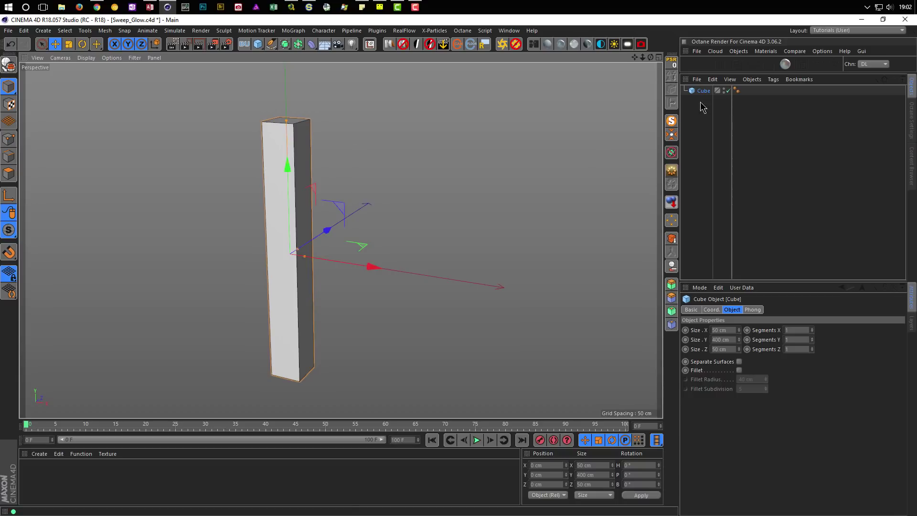
Give the cube 15 height segments and 2 depth segments.
left_click(808, 339)
type("15")
key("Return")
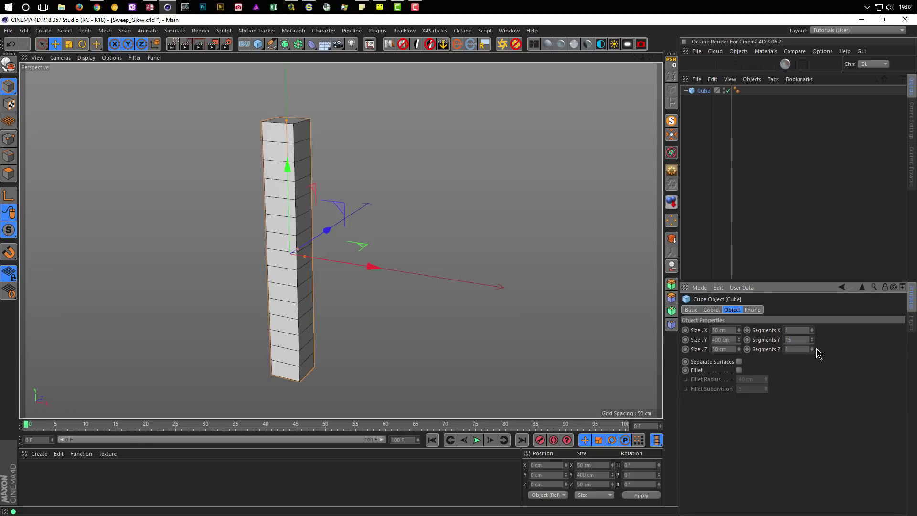
left_click(812, 348)
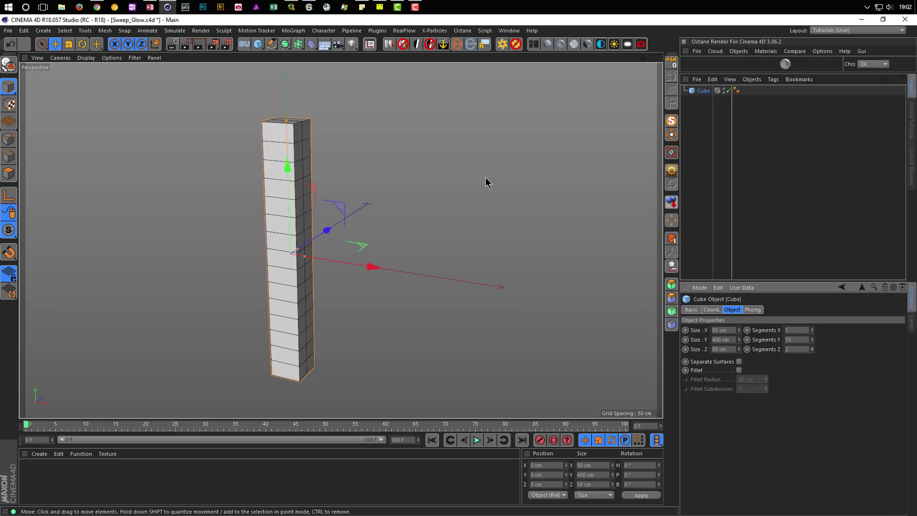
left_click_drag(280, 152, 278, 158, "alt")
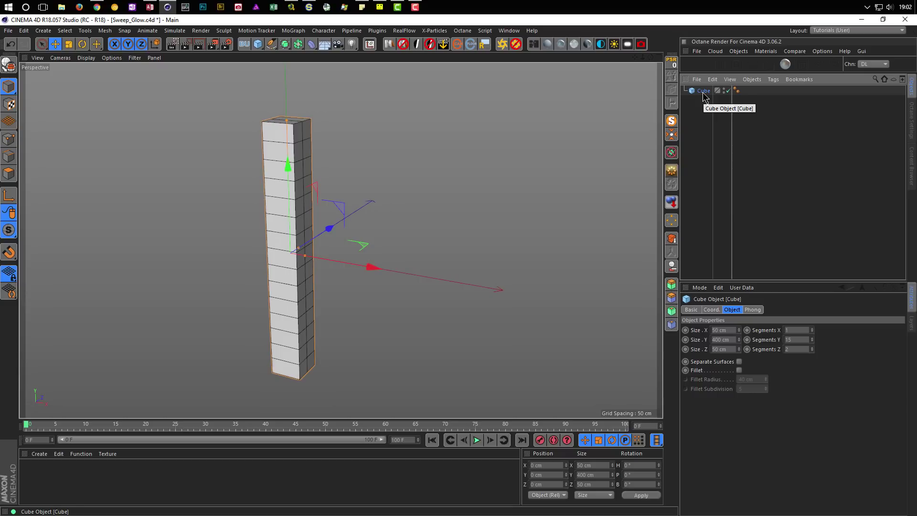
Make the cube editable, then ring-select and delete its horizontal edges, leaving two side strips.
key("c")
left_click(8, 156)
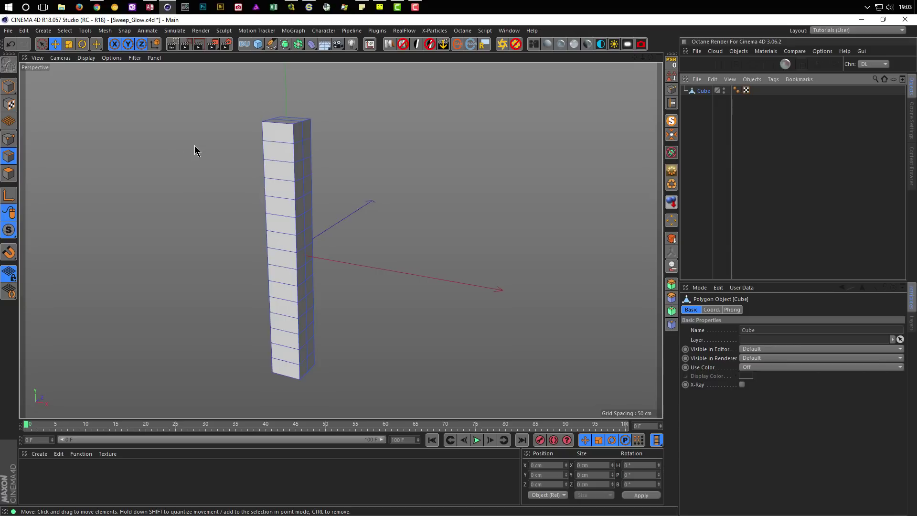
key("u")
key("b")
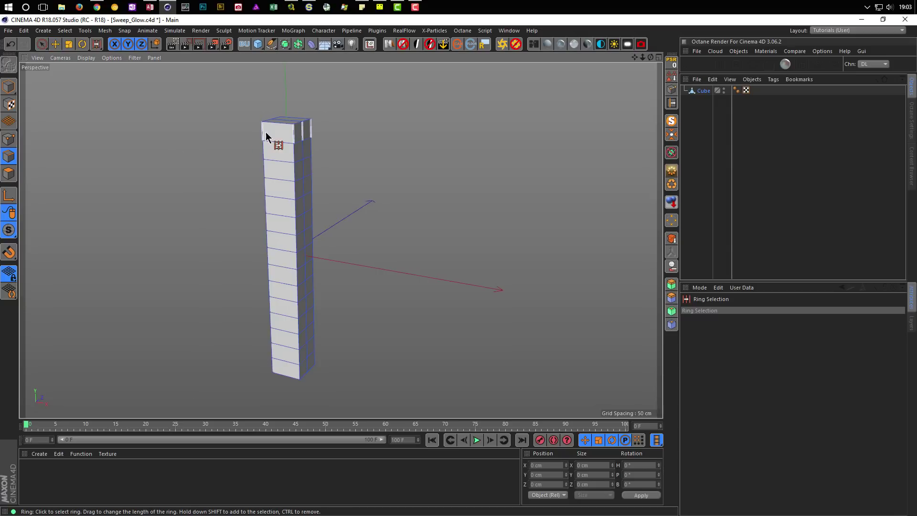
left_click(277, 132)
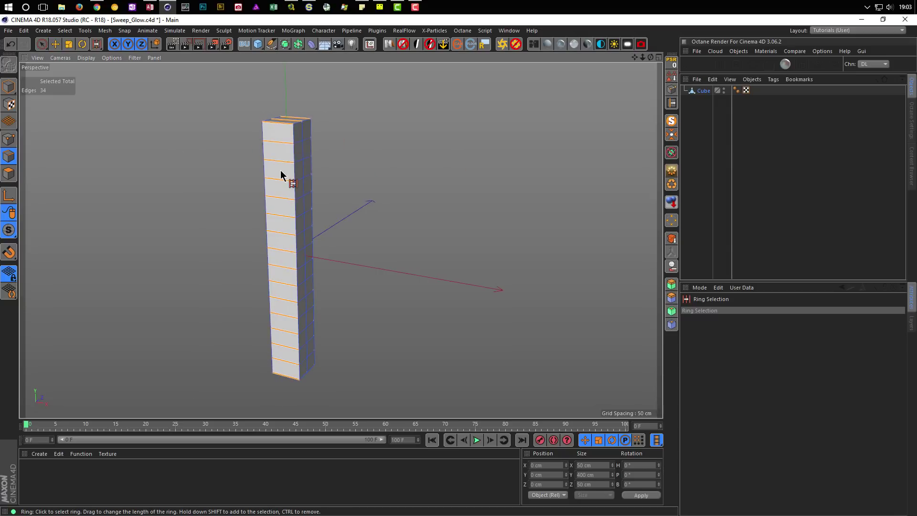
key("Delete")
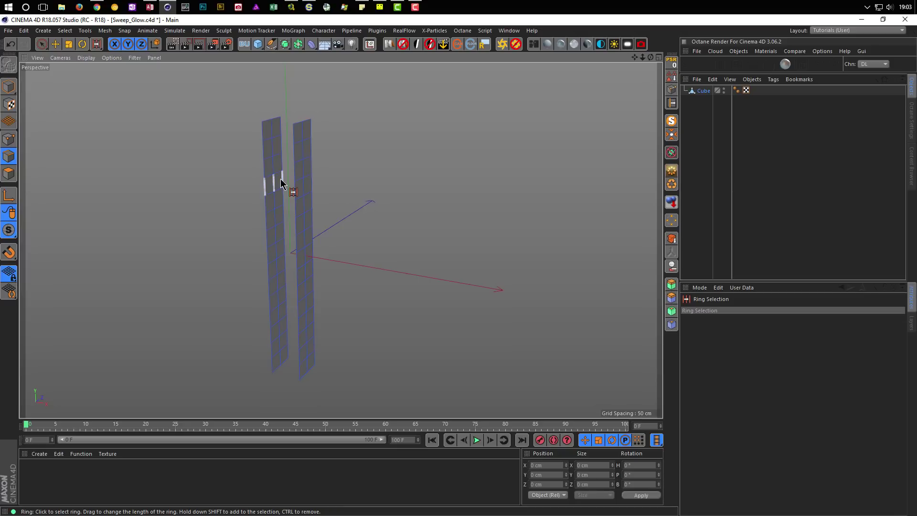
left_click_drag(291, 187, 337, 174, "alt")
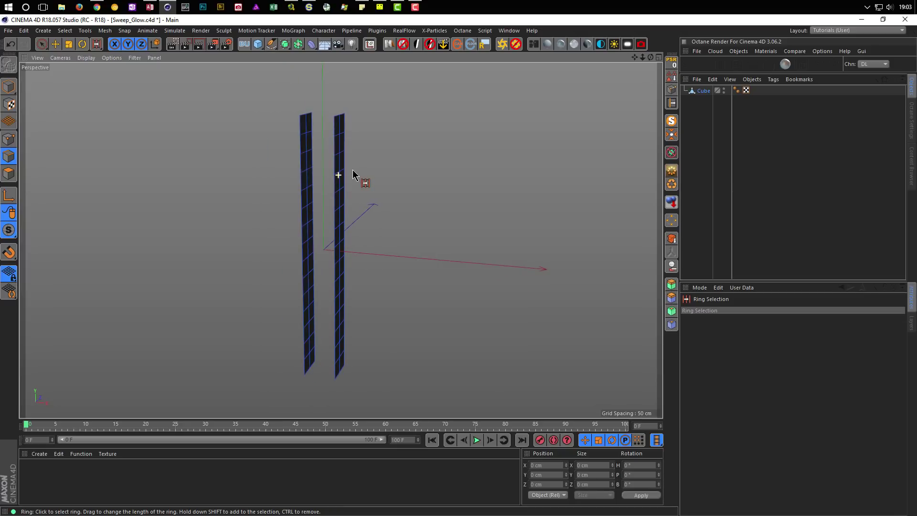
Scale the strips apart along X to 125 cm wide and select all their polygons.
left_click(10, 87)
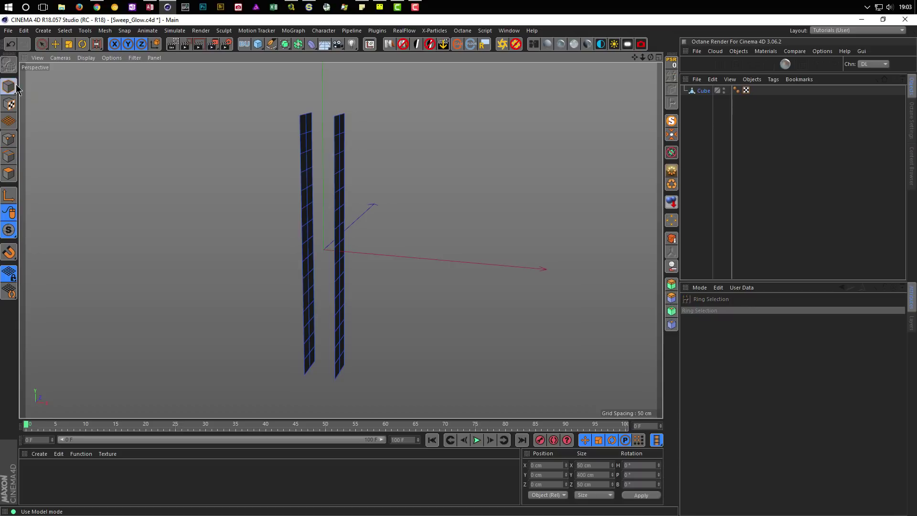
left_click(70, 45)
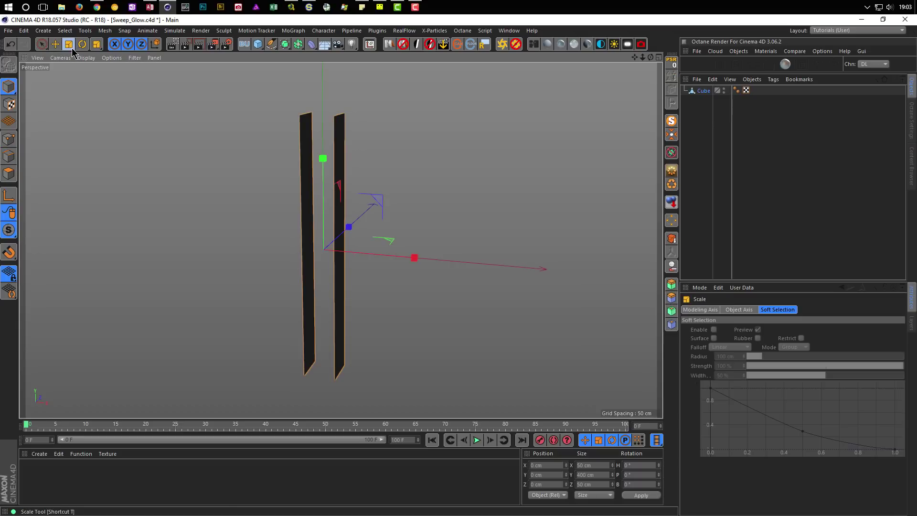
mouse_move(415, 256)
left_mouse_down()
mouse_move(624, 273)
mouse_move(568, 271)
left_mouse_up()
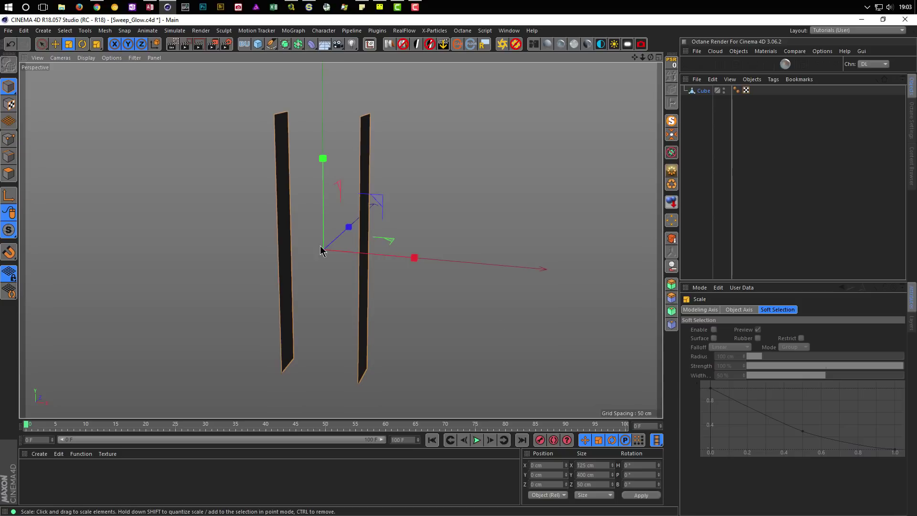
middle_click_drag(306, 239, 333, 236, "alt")
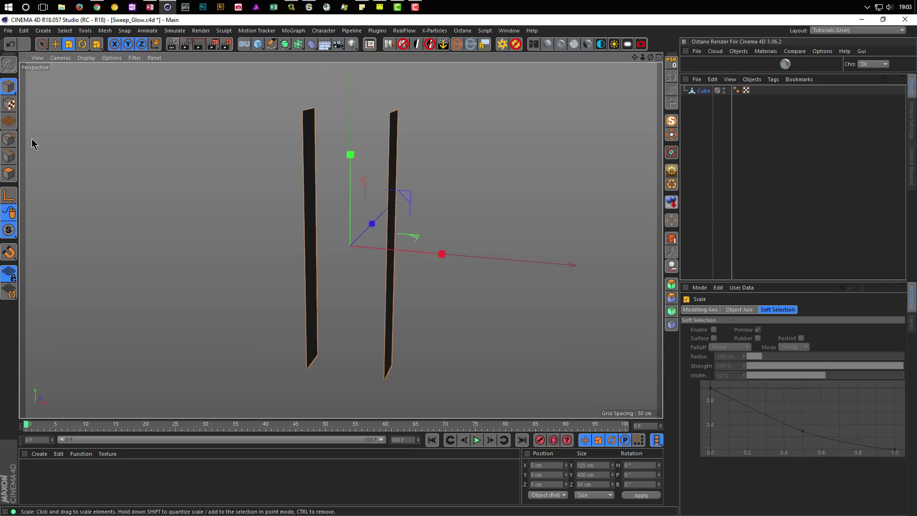
left_click(8, 173)
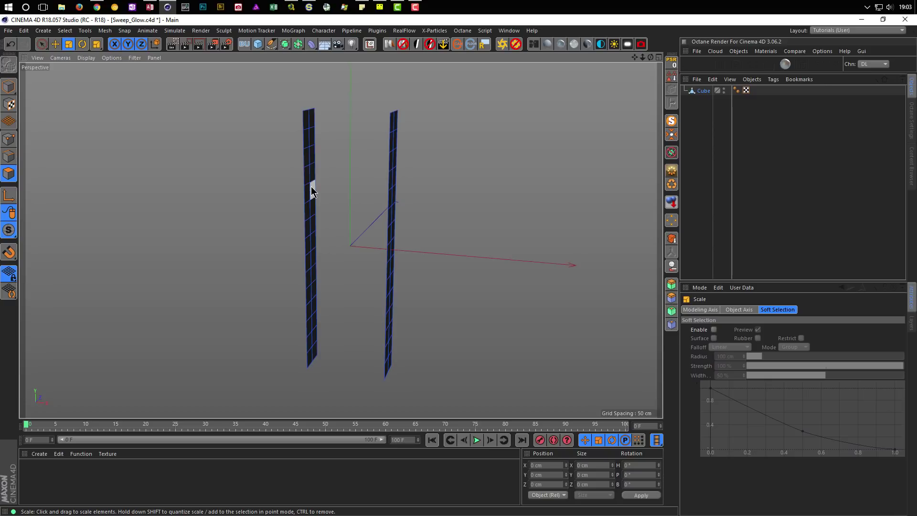
key("ctrl+a")
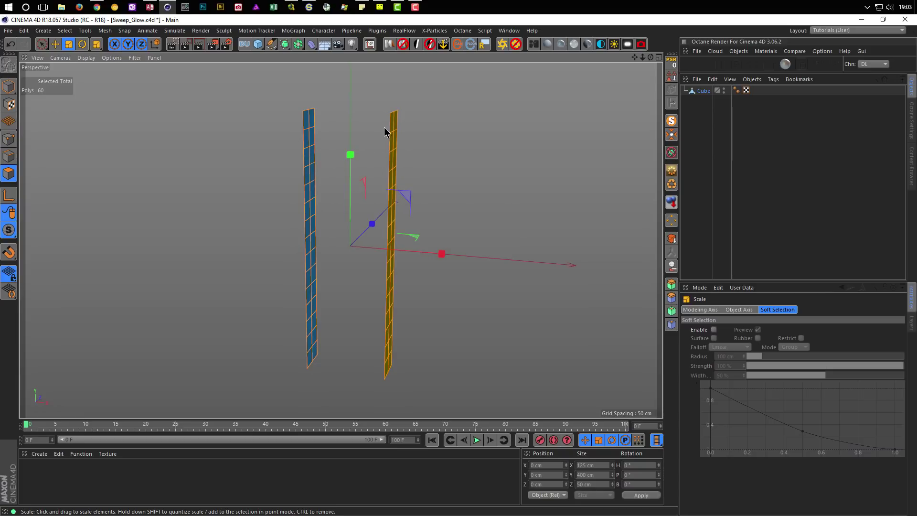
Reverse the normals of the strips' selected polygons, ending in Edges mode.
right_click(496, 165)
left_click(497, 173)
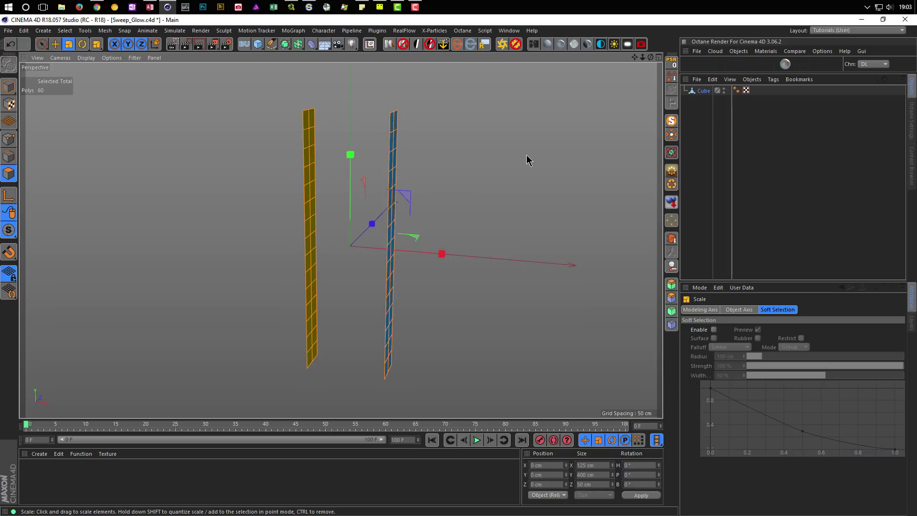
right_click(487, 144)
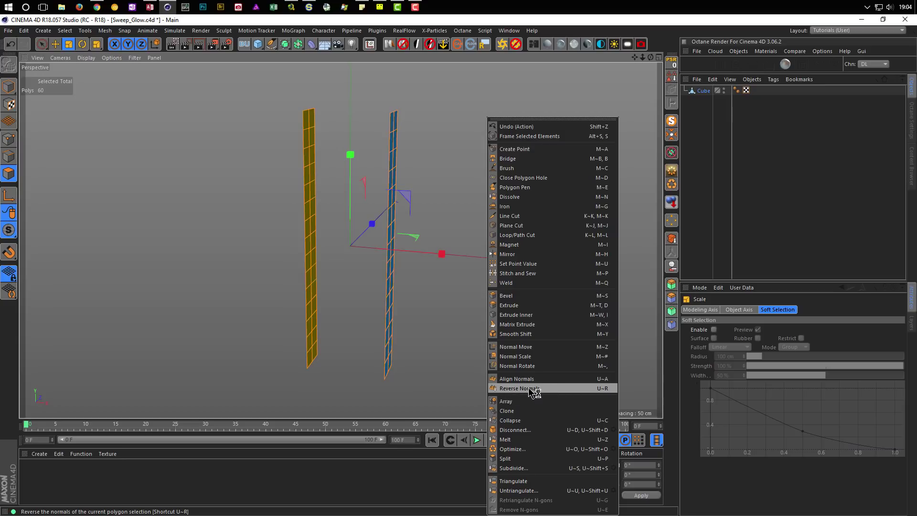
left_click(552, 388)
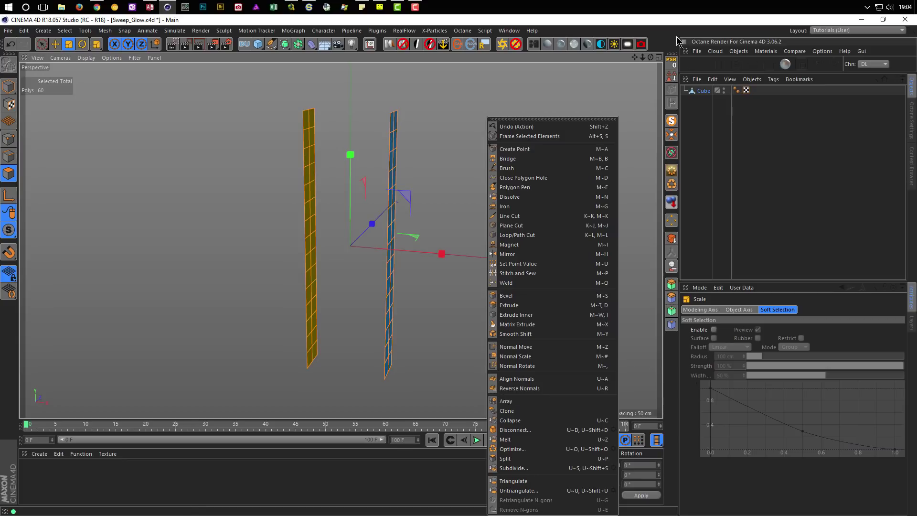
left_click(9, 139)
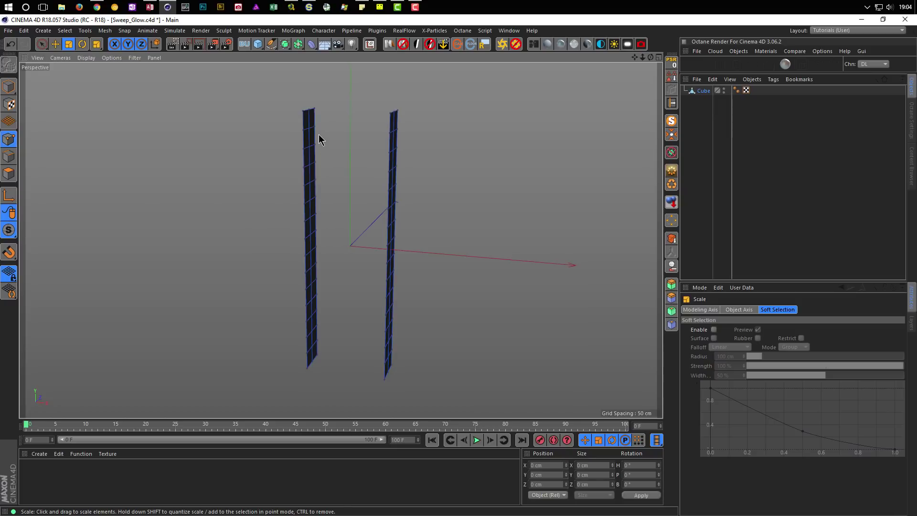
left_click(9, 157)
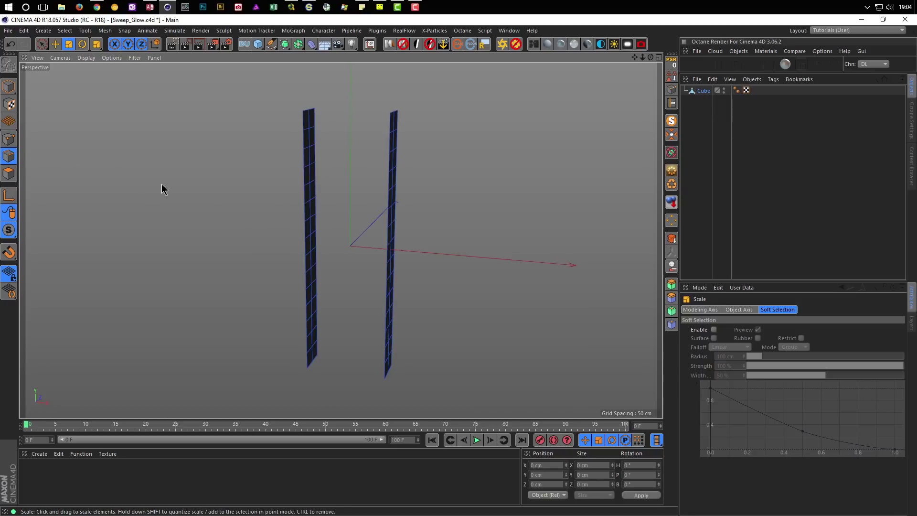
Select the top edges and vertical edge loops of both strips.
left_click(55, 44)
left_click(310, 125)
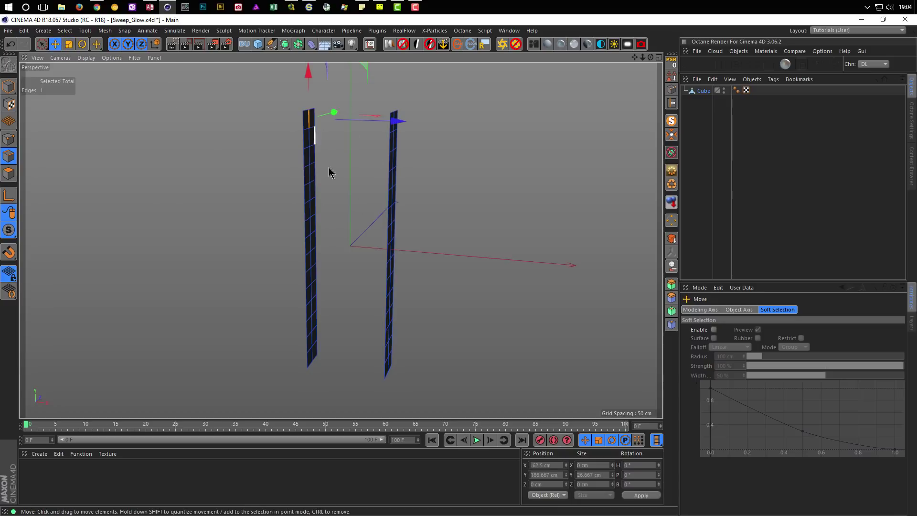
double_click(312, 354)
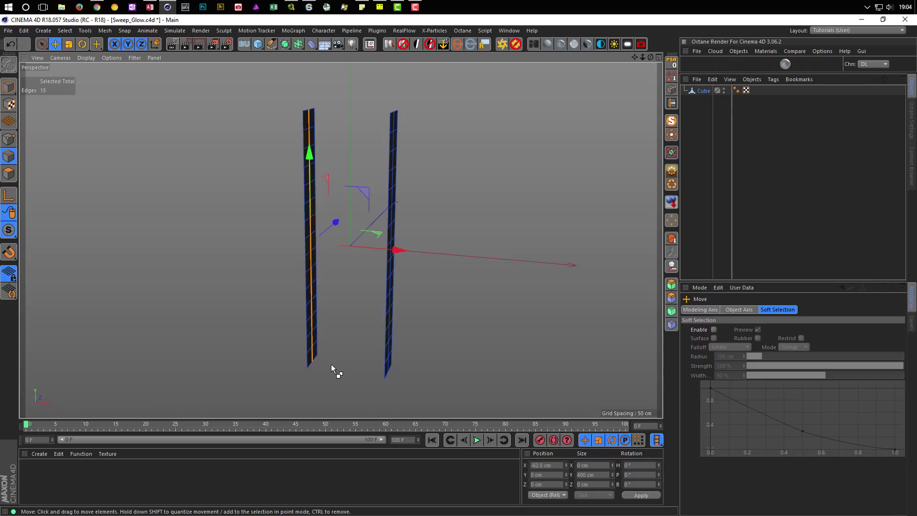
left_click(393, 119, "shift")
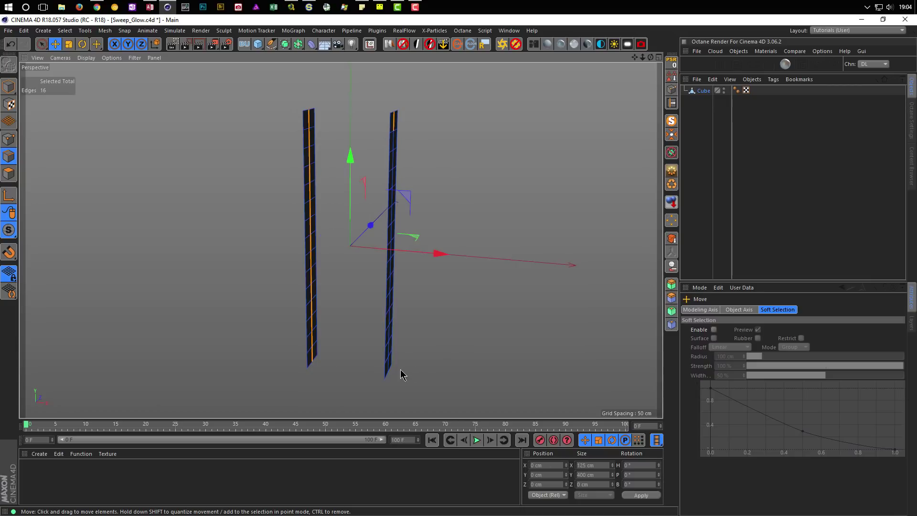
double_click(389, 364, "shift")
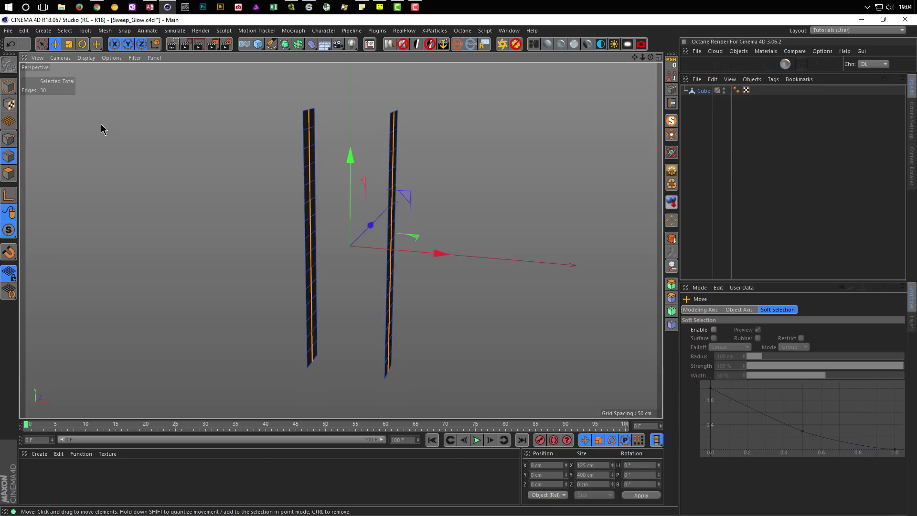
Convert to a point selection and deselect the right strip's top point and both strips' bottom points.
left_click(14, 141)
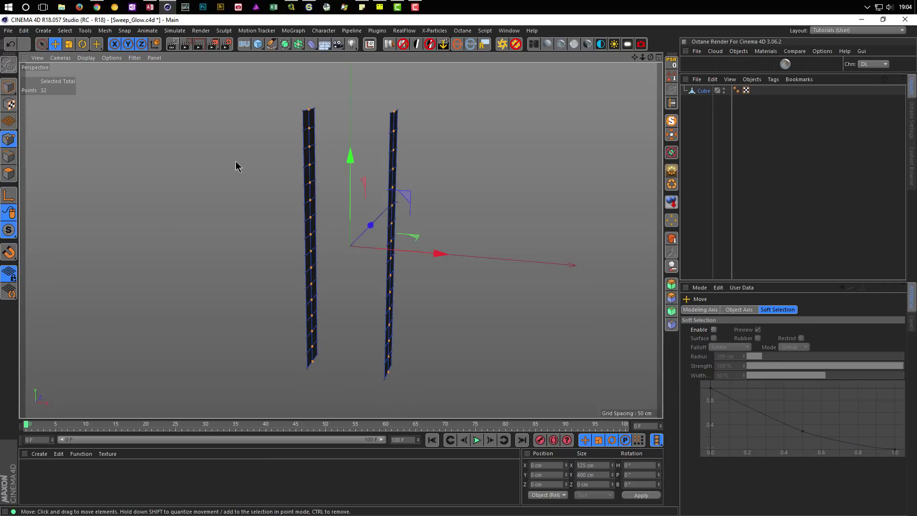
key("9")
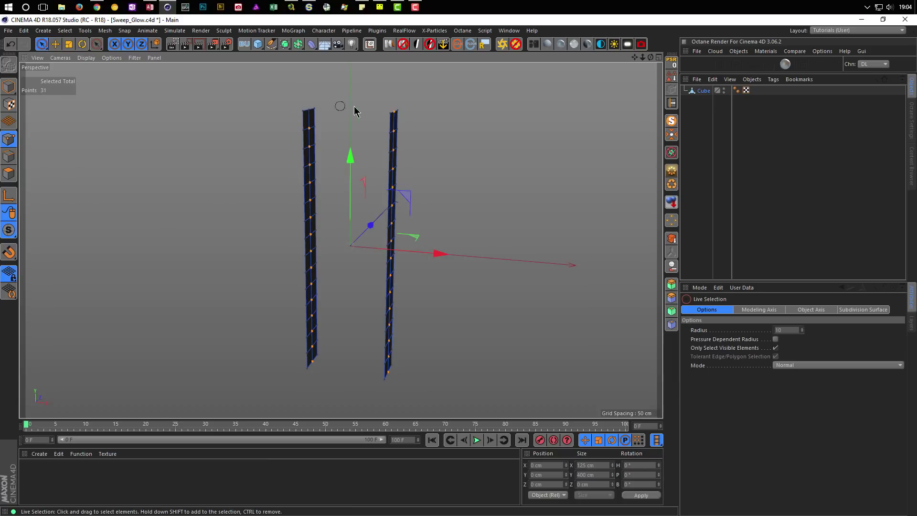
left_click(391, 115, "ctrl")
left_click(388, 372, "ctrl")
left_click(311, 363, "ctrl")
scroll(334, 113, "up", 1)
scroll(354, 111, "up", 2)
scroll(355, 113, "up", 1)
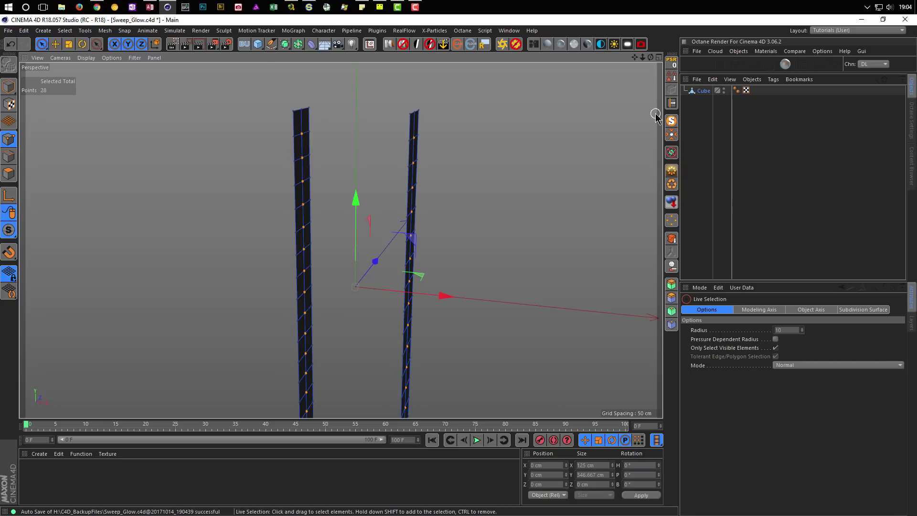
Store the 28 selected points in a Point Selection tag on the Cube.
left_click(671, 78)
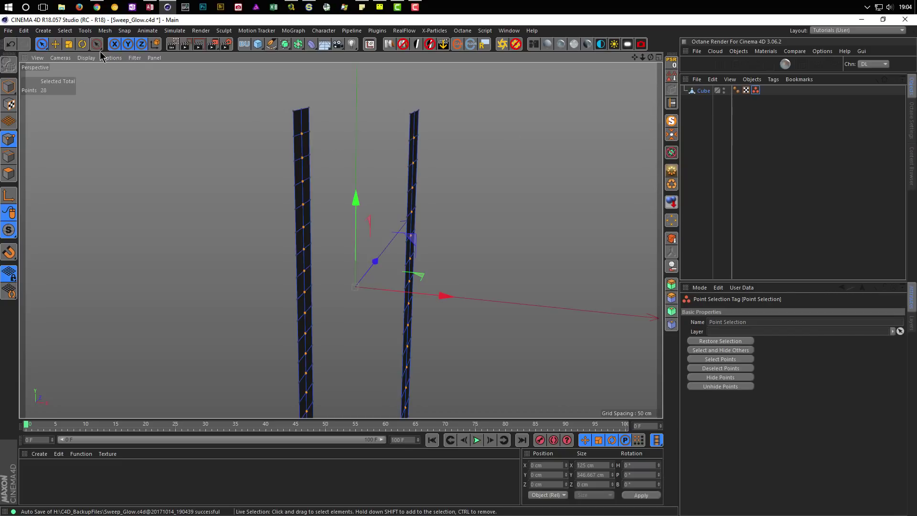
left_click(65, 31)
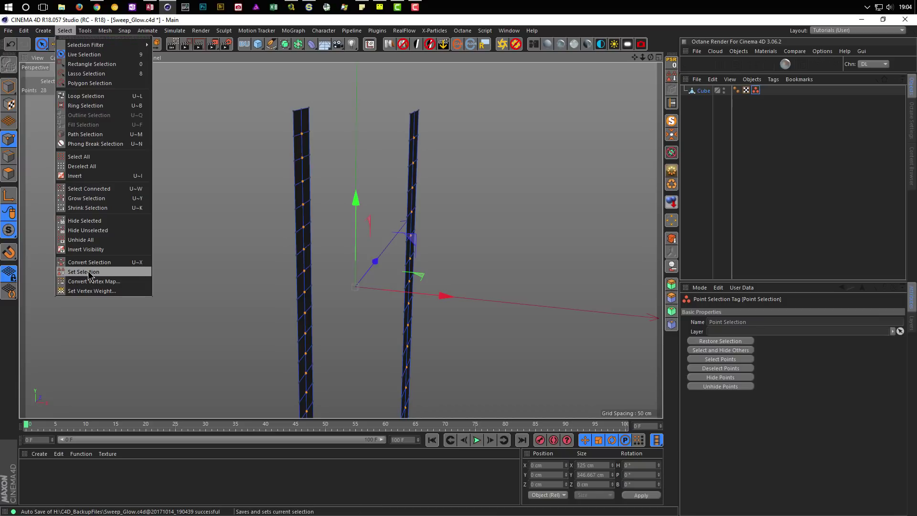
left_click(604, 83)
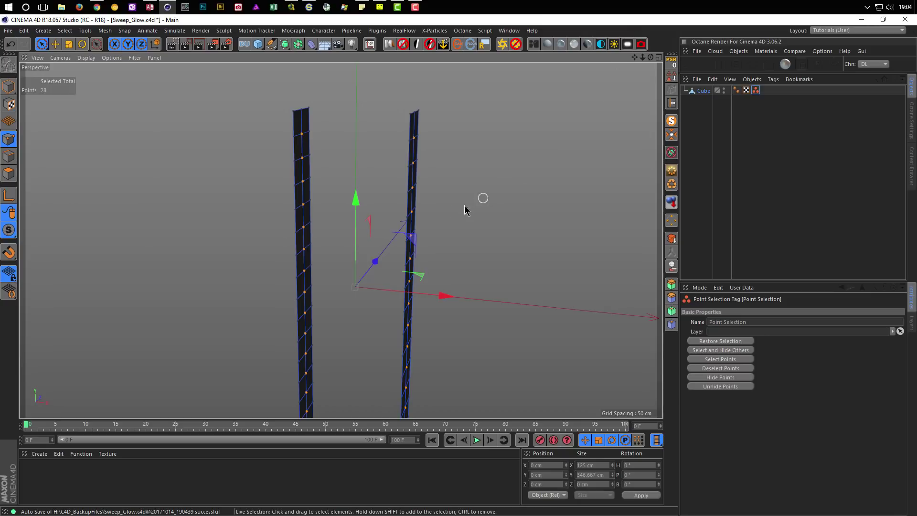
scroll(335, 209, "down", 5)
left_click_drag(319, 210, 325, 204, "alt")
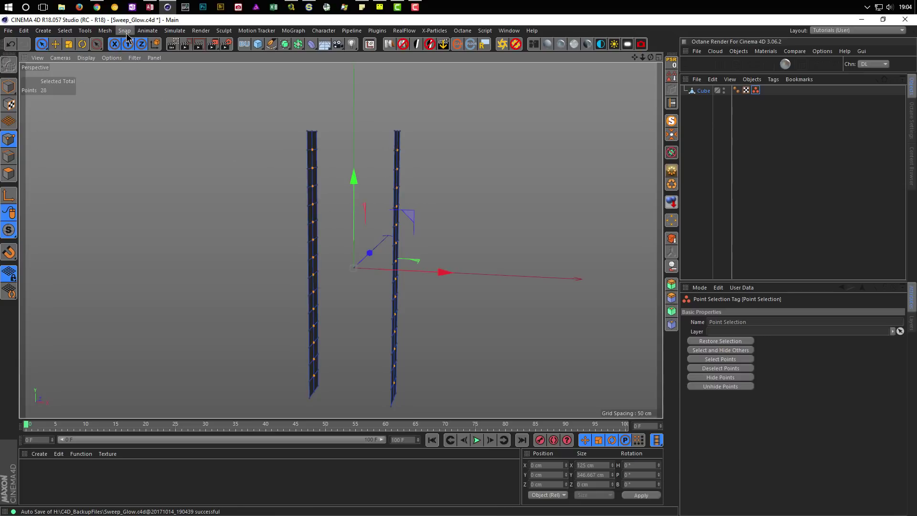
Add a Hair object growing from the stored points with 45 cm guide length.
left_click(171, 31)
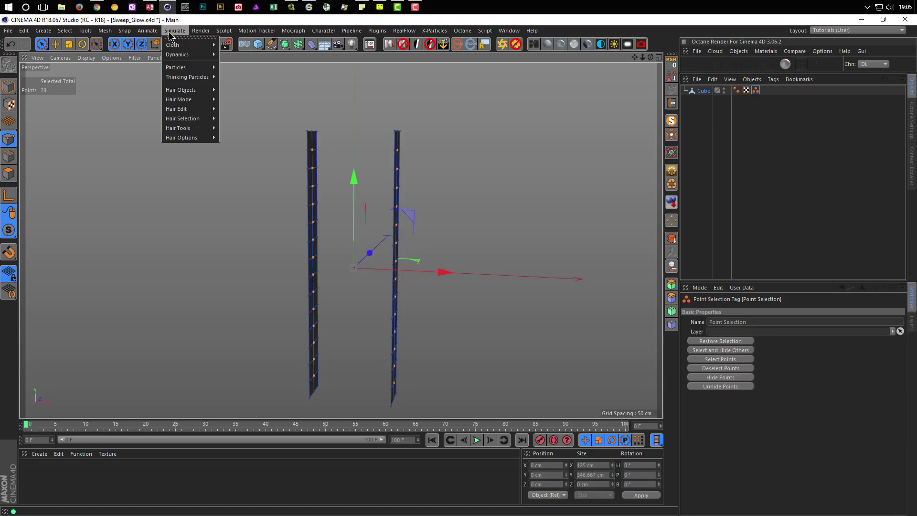
mouse_move(180, 89)
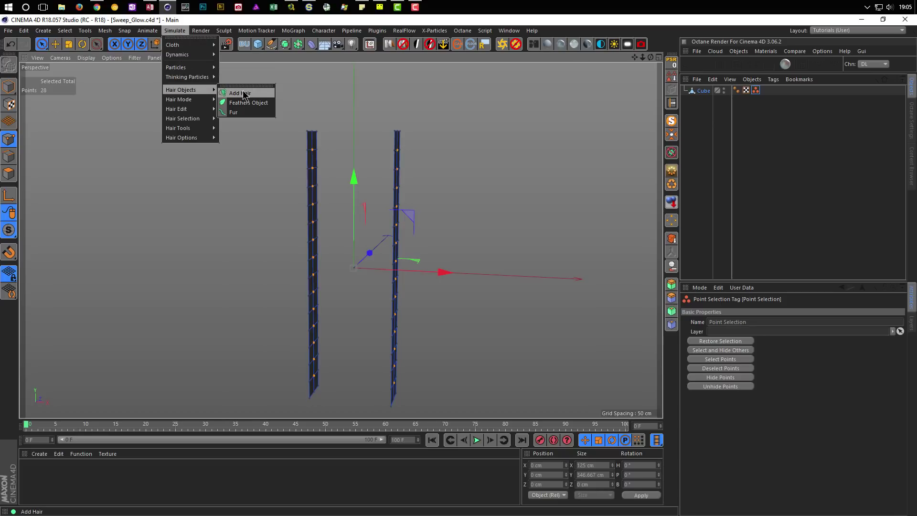
left_click(243, 93)
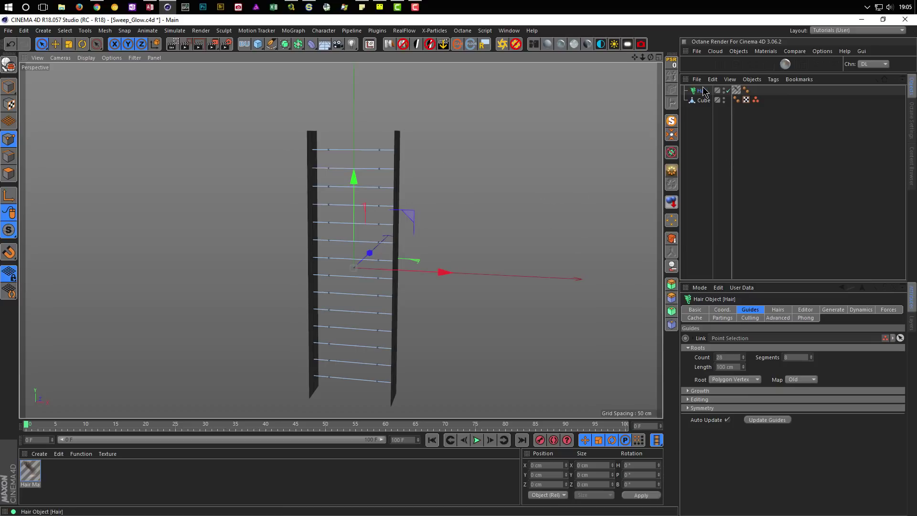
left_click(725, 367)
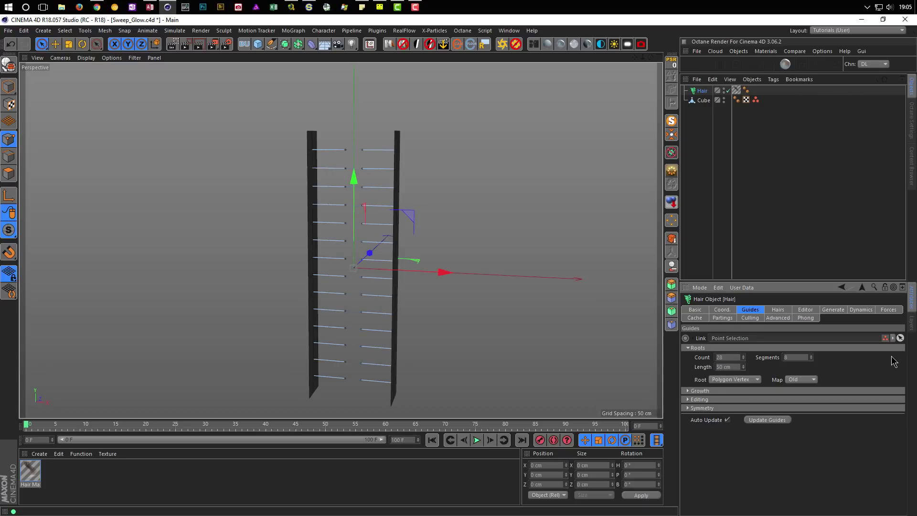
scroll(378, 177, "up", 2)
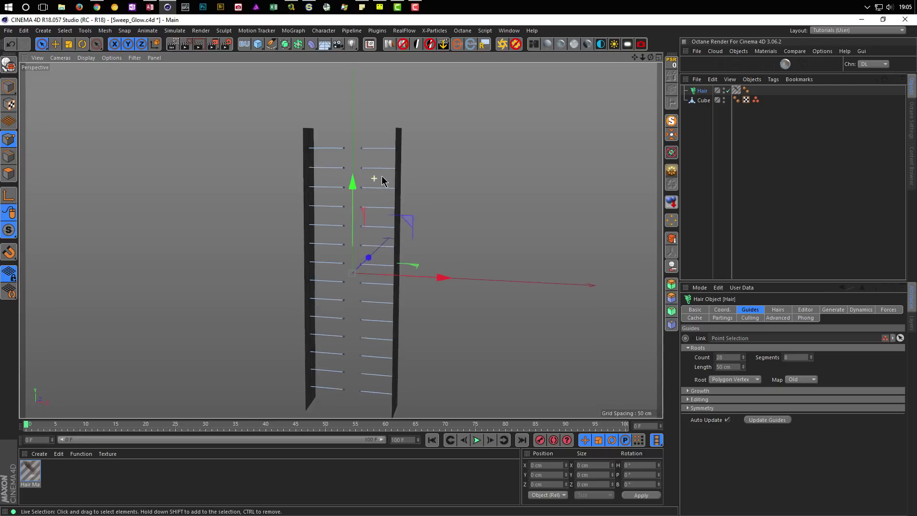
mouse_move(389, 177)
left_mouse_down("alt")
mouse_move(399, 172)
mouse_move(391, 178)
left_mouse_up("alt")
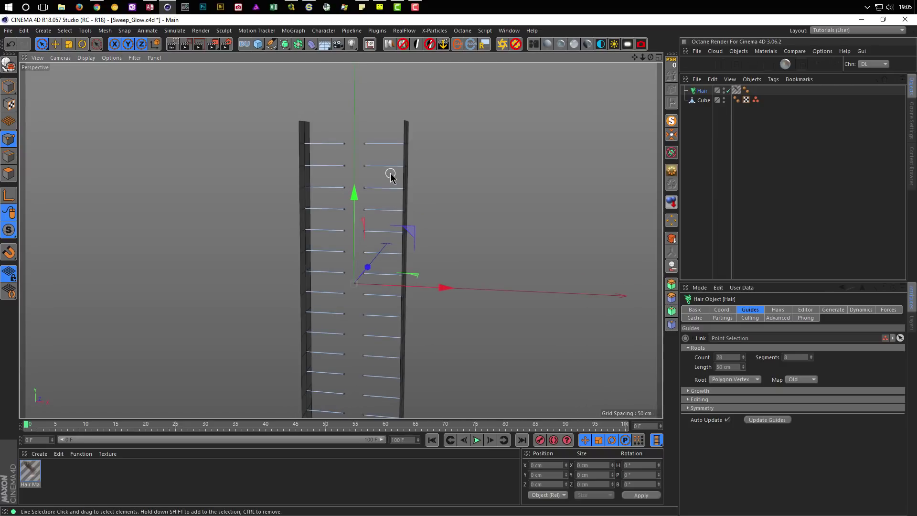
left_click(729, 367)
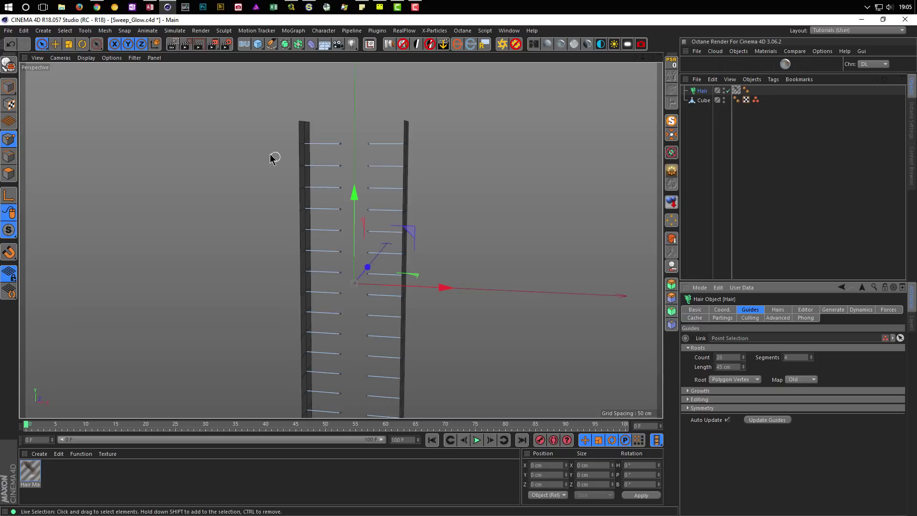
Set the hairs to root As Guides and preview the hair dynamics.
left_click(778, 310)
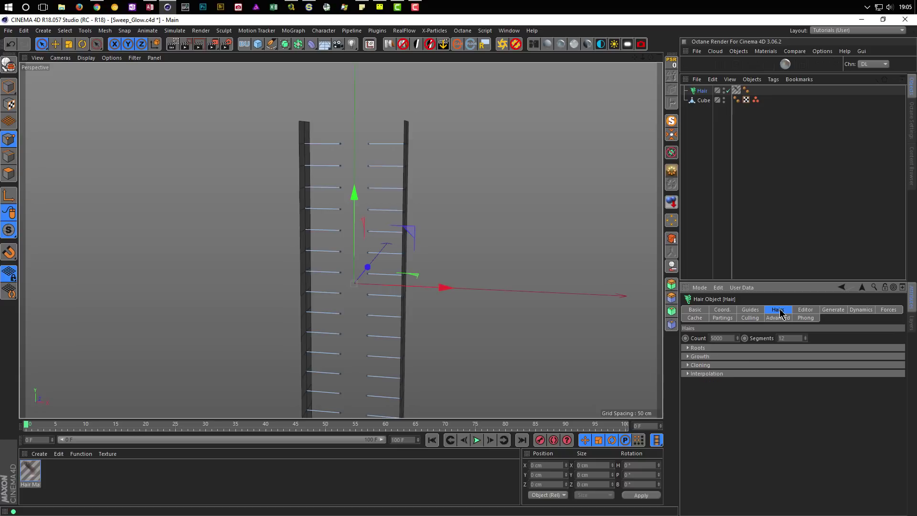
left_click(718, 348)
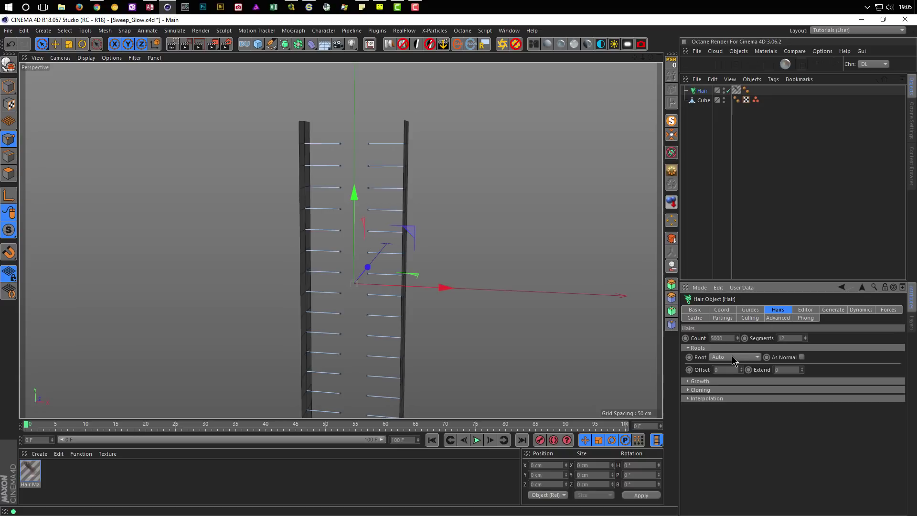
left_click(733, 358)
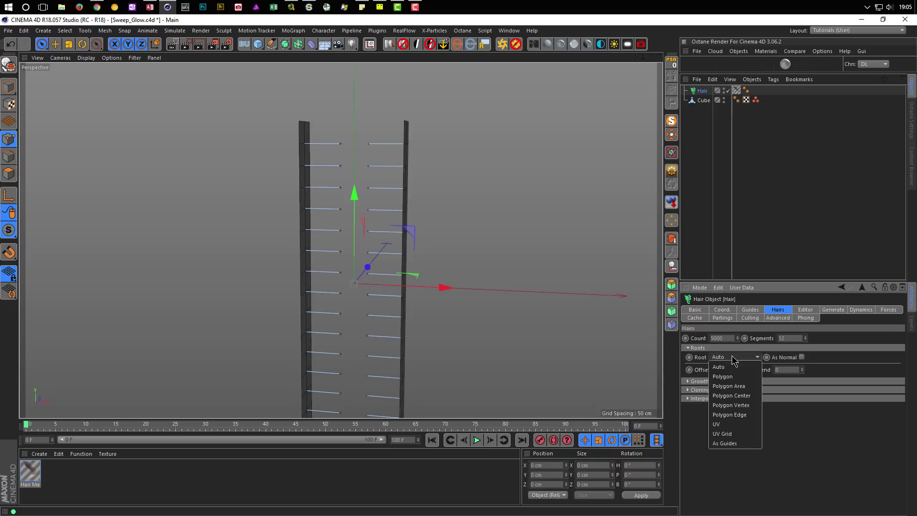
left_click(725, 443)
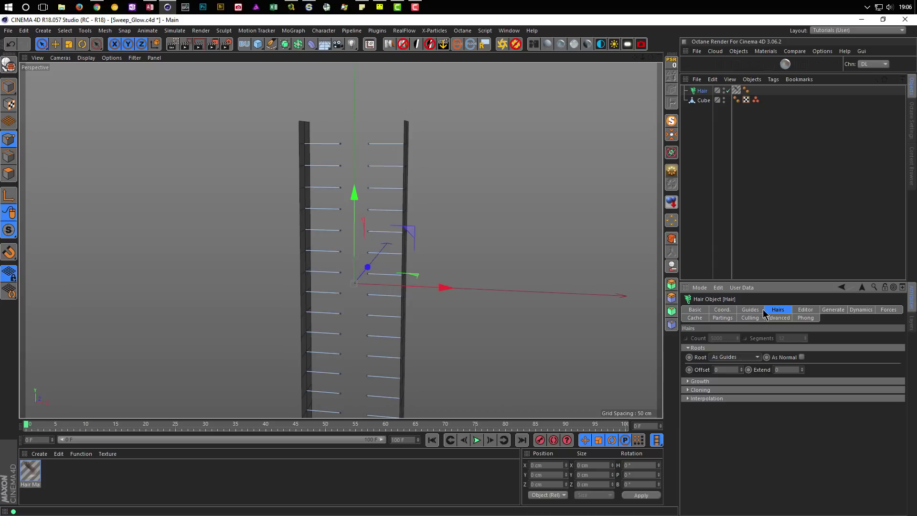
left_click(476, 440)
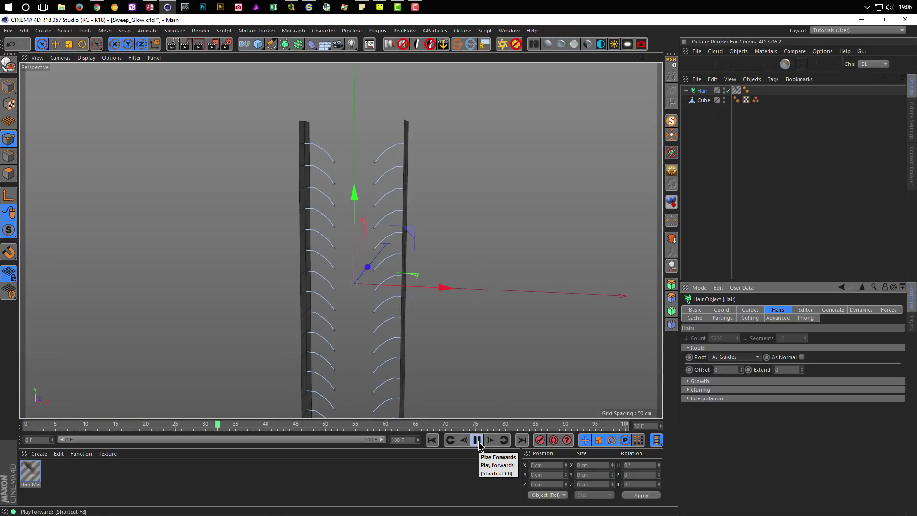
left_click(477, 440)
left_click(432, 440)
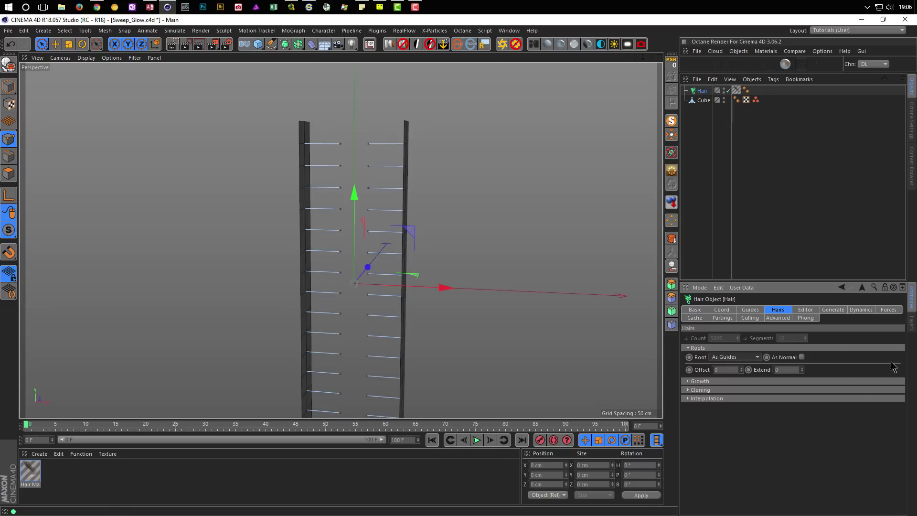
Set the hair gravity force to 0 and replay to confirm the rungs stay put.
left_click(889, 310)
left_click(745, 349)
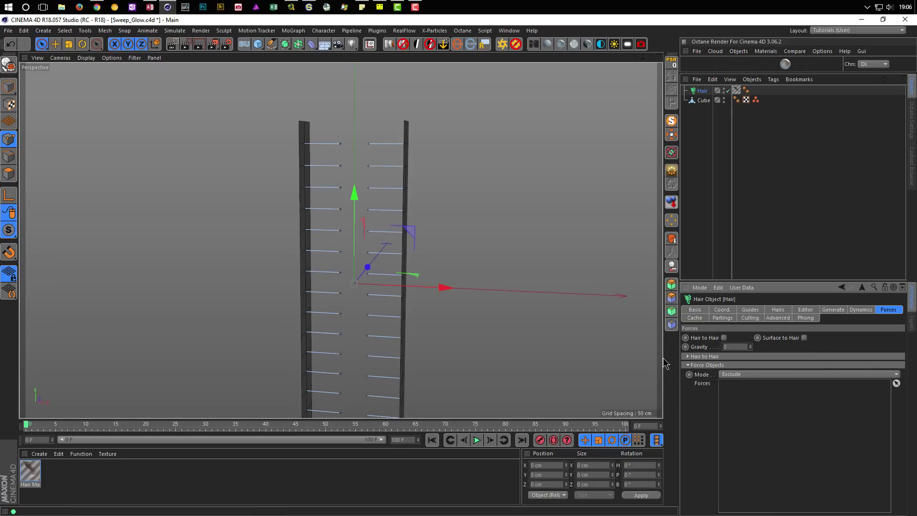
left_click(477, 440)
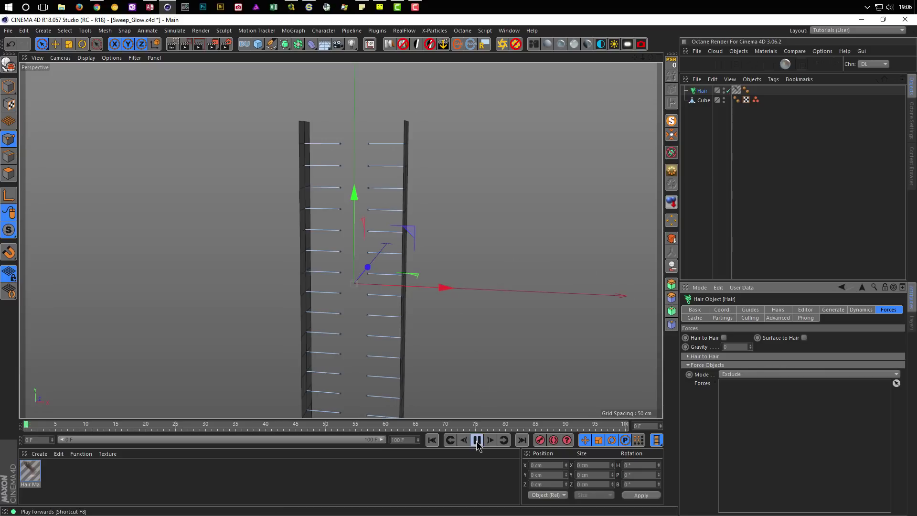
left_click(477, 440)
left_click(431, 439)
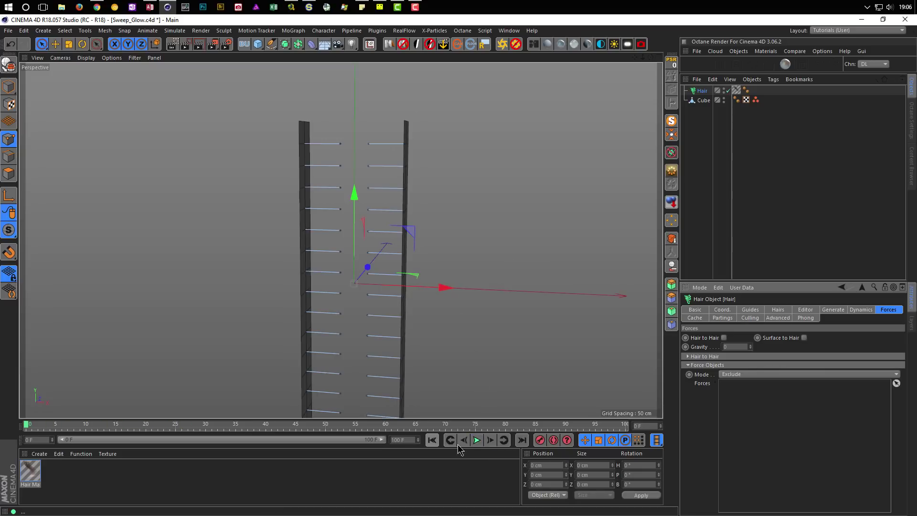
left_click_drag(375, 239, 377, 203, "alt")
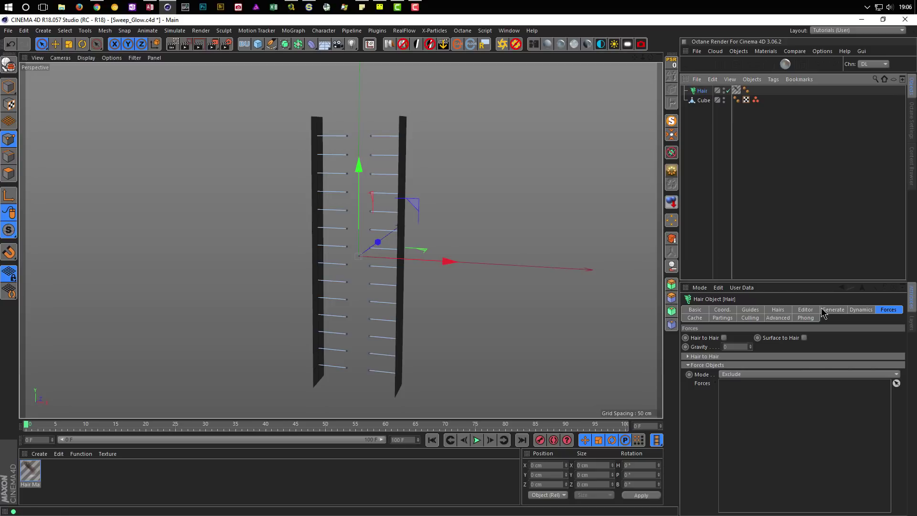
Make the Hair object generate Spline geometry with Render Hairs switched off.
left_click(836, 310)
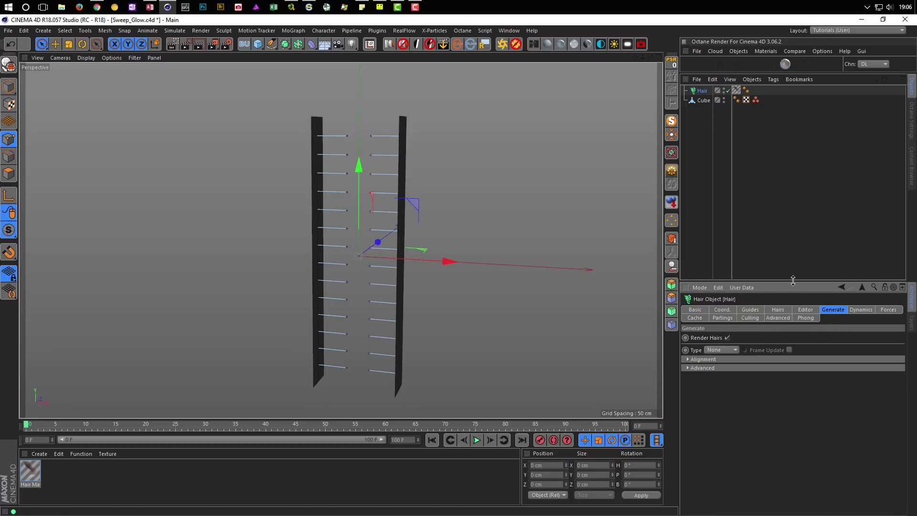
left_click_drag(793, 281, 793, 245)
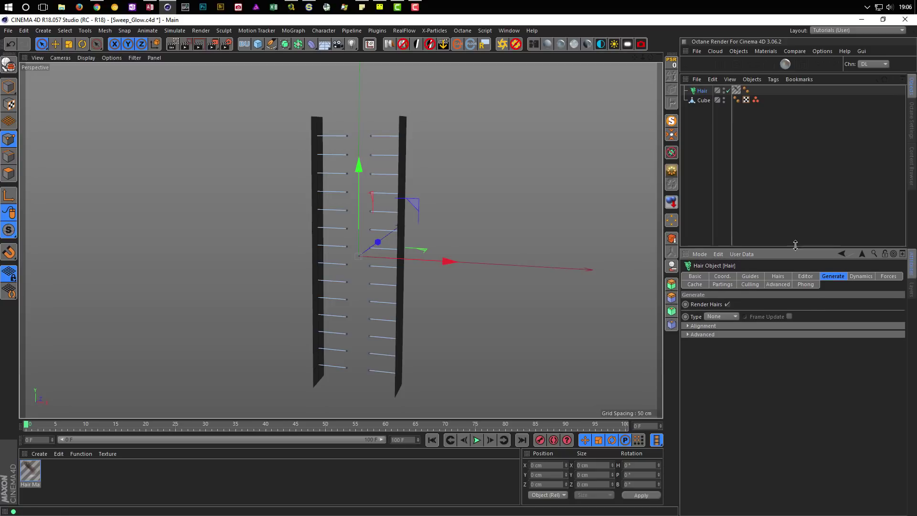
left_click(720, 314)
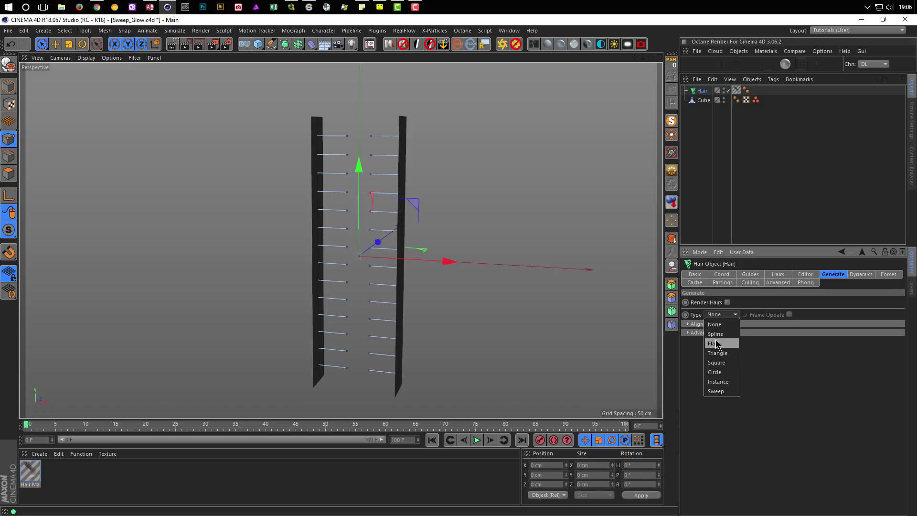
left_click(717, 334)
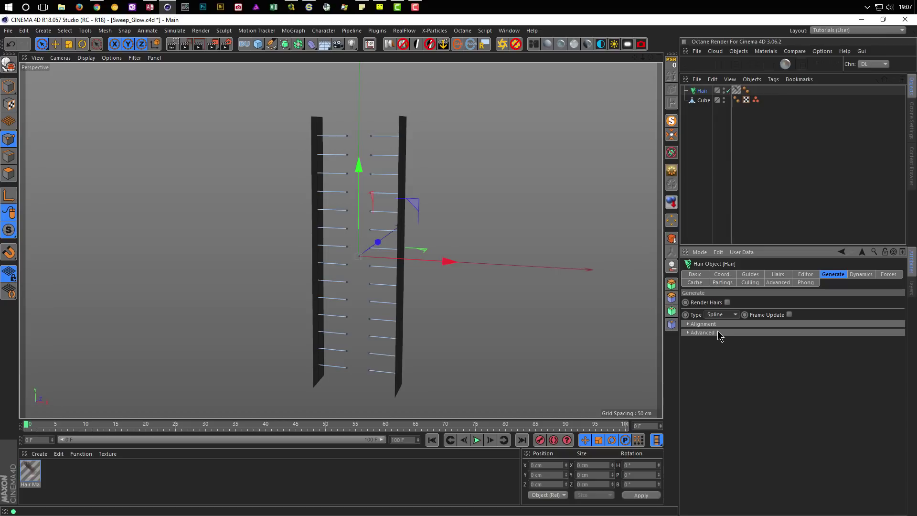
Add a Circle spline and set its radius to 5 cm.
left_click(272, 46)
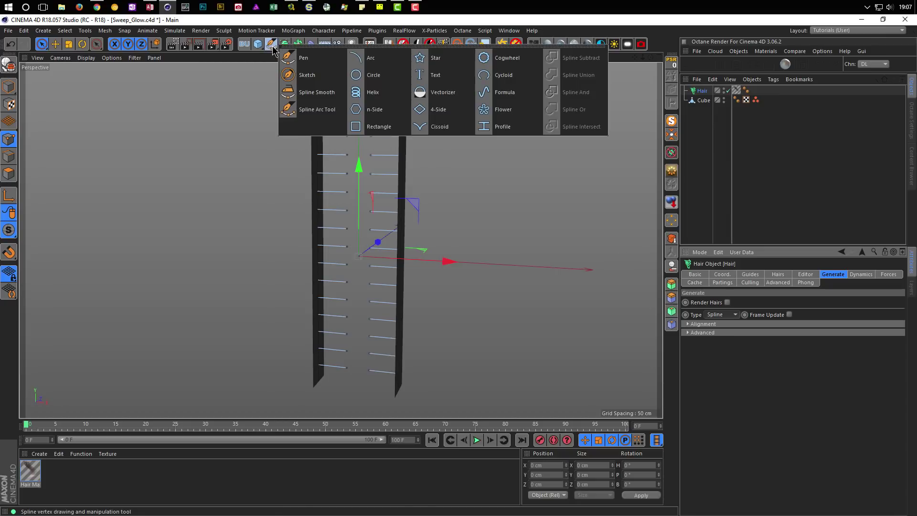
left_click(370, 76)
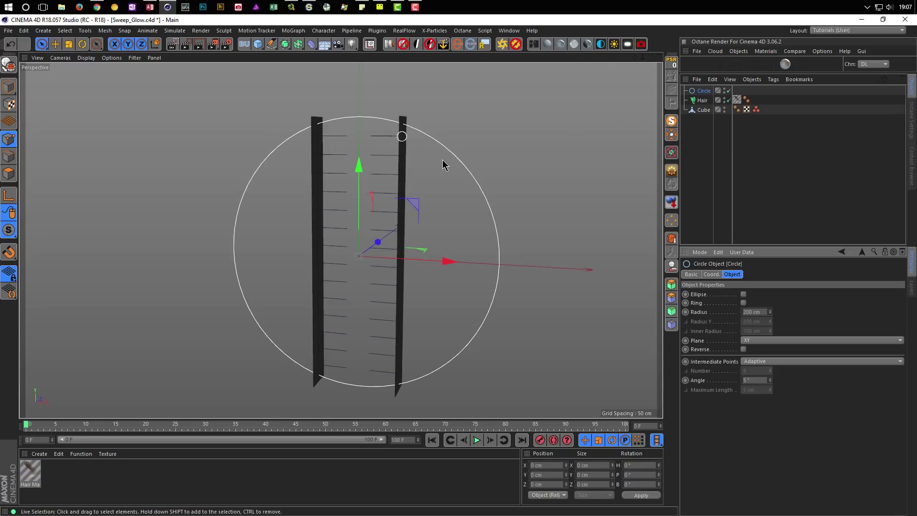
left_click(761, 312)
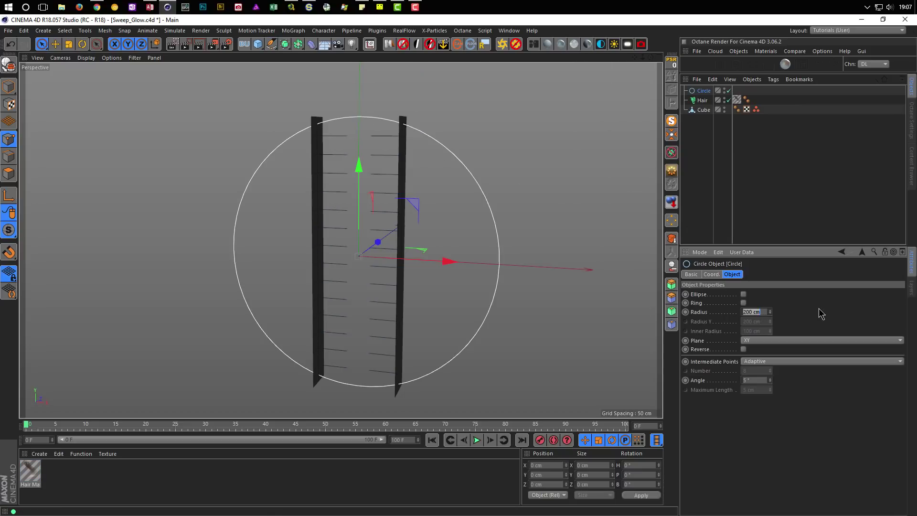
type("10")
key("Return")
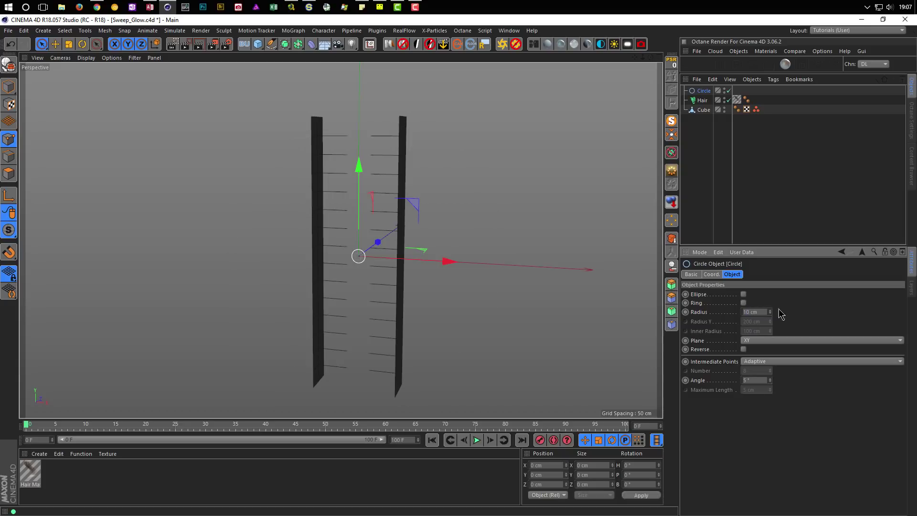
type("5")
key("Return")
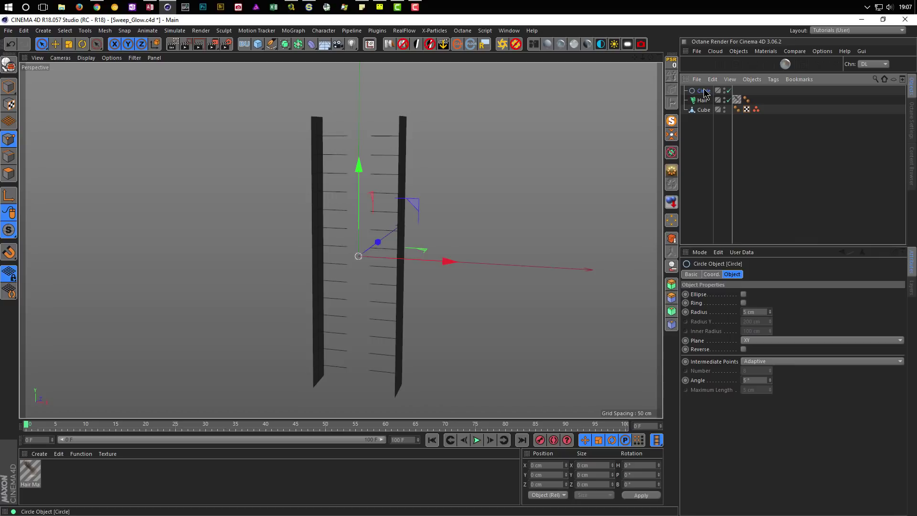
Create a Sweep containing the Circle and place the Hair under it as the path.
left_click(284, 44)
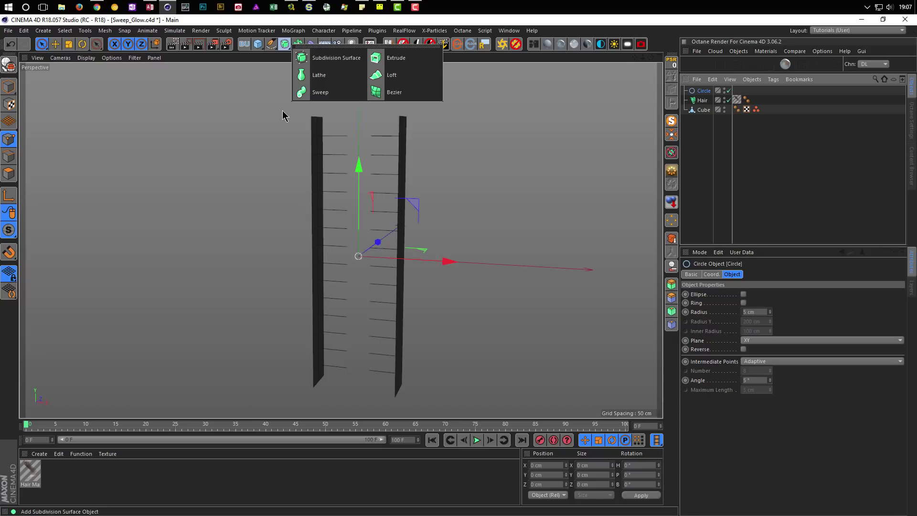
left_click(319, 92, "alt")
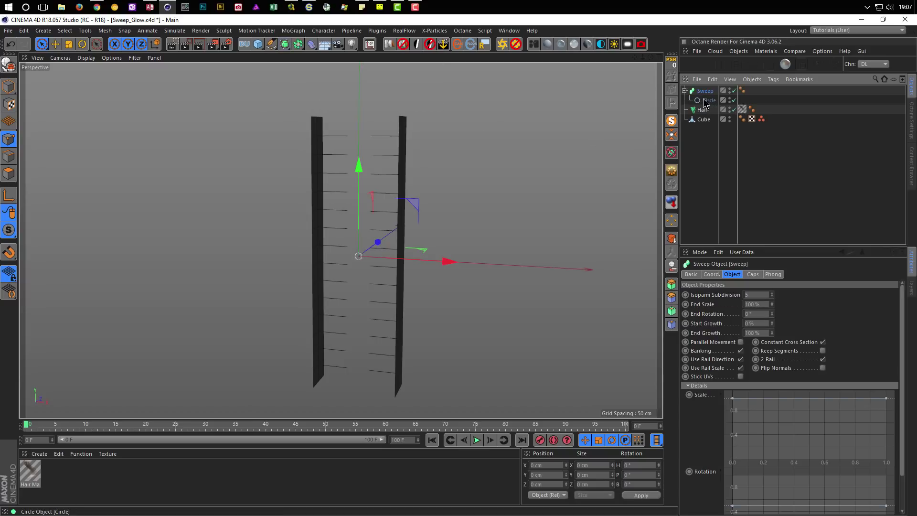
left_click_drag(705, 110, 707, 107)
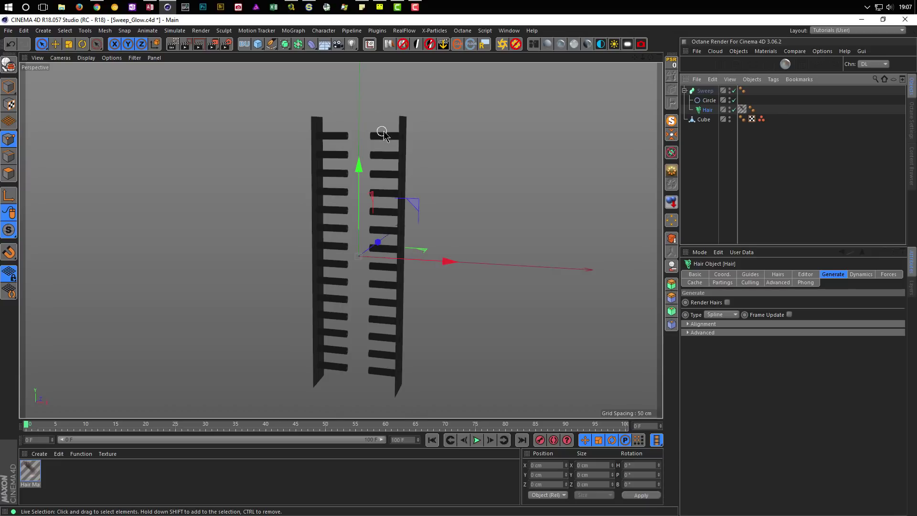
scroll(444, 129, "up", 5)
scroll(571, 124, "up", 5)
scroll(525, 158, "up", 3)
mouse_move(524, 158)
left_mouse_down("alt")
mouse_move(522, 175)
mouse_move(502, 173)
left_mouse_up("alt")
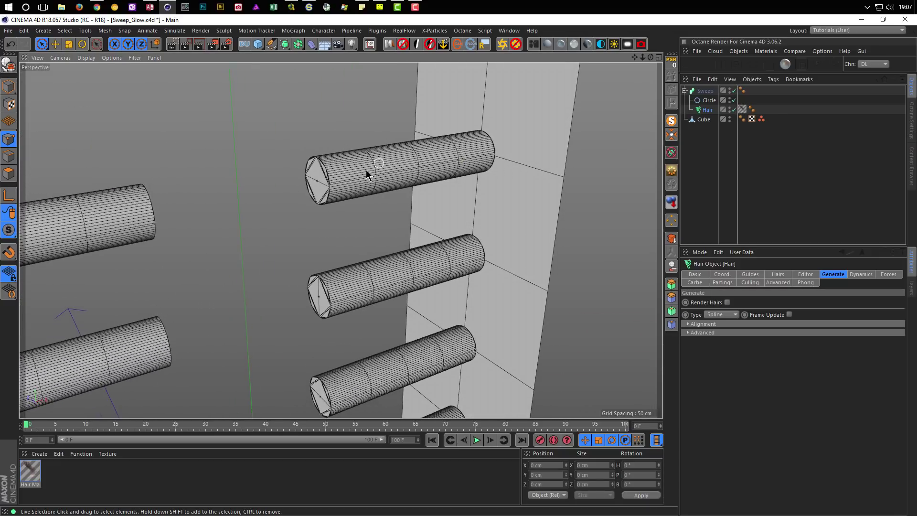
Set the Circle profile's angle to 20° and its intermediate points to Uniform.
left_click(707, 102)
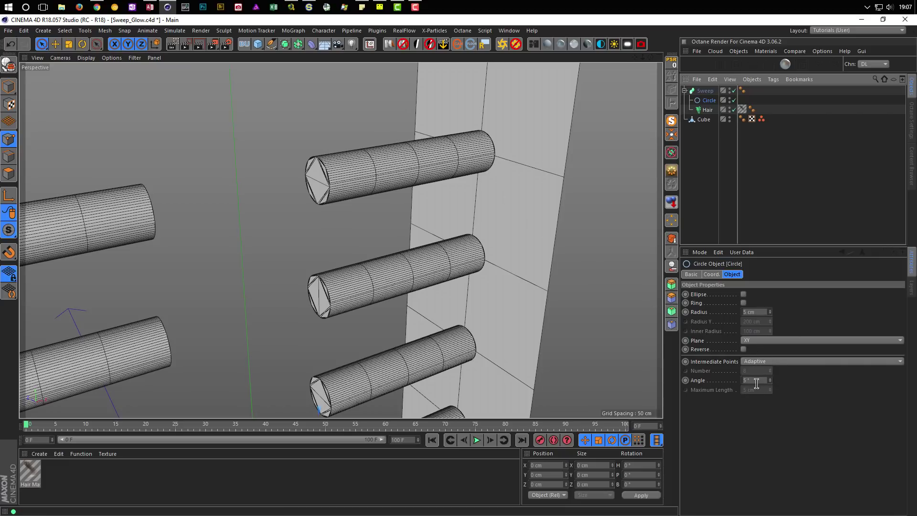
left_click(756, 382)
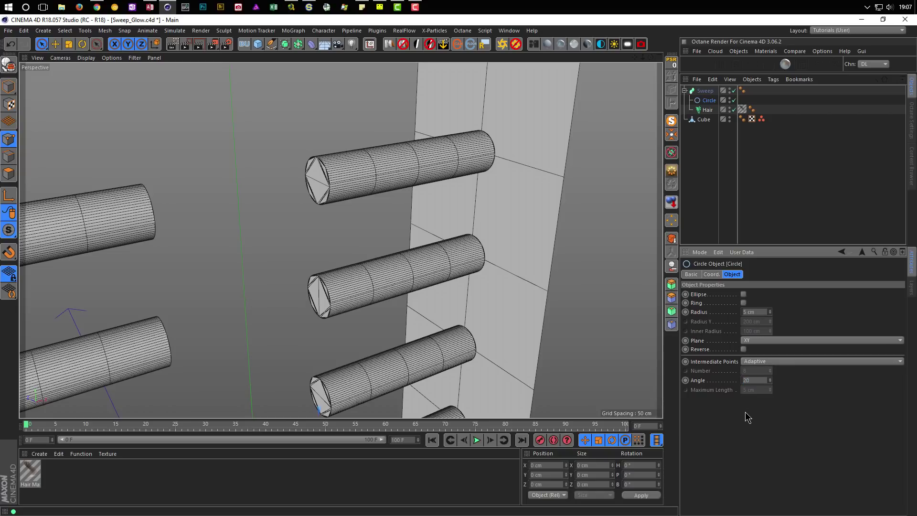
key("Return")
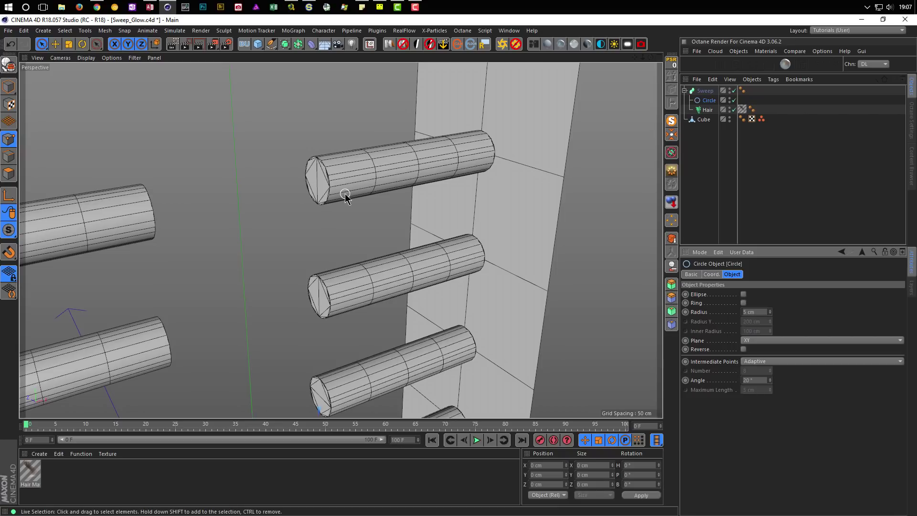
left_click(763, 361)
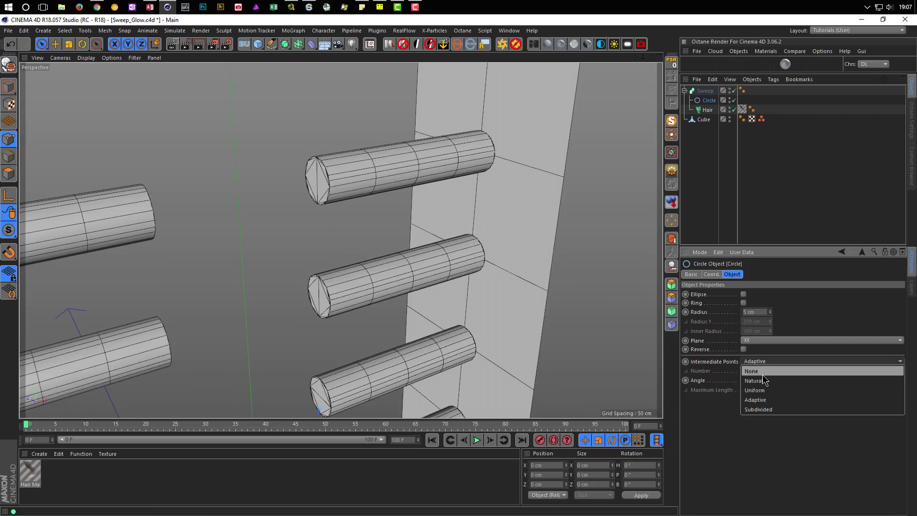
left_click(761, 389)
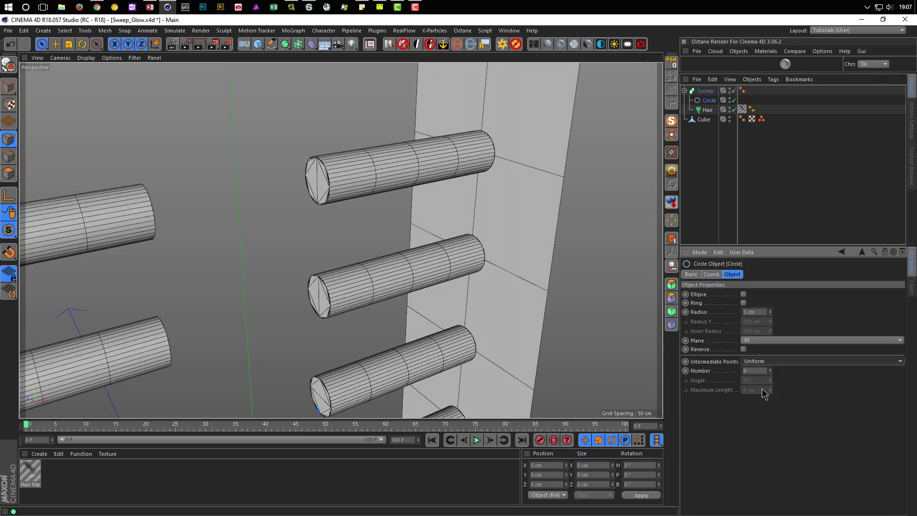
Settle the Circle's intermediate point count at 1 and inspect the resulting tubes.
type("8")
left_click(770, 371)
left_click(769, 371)
left_click(770, 371)
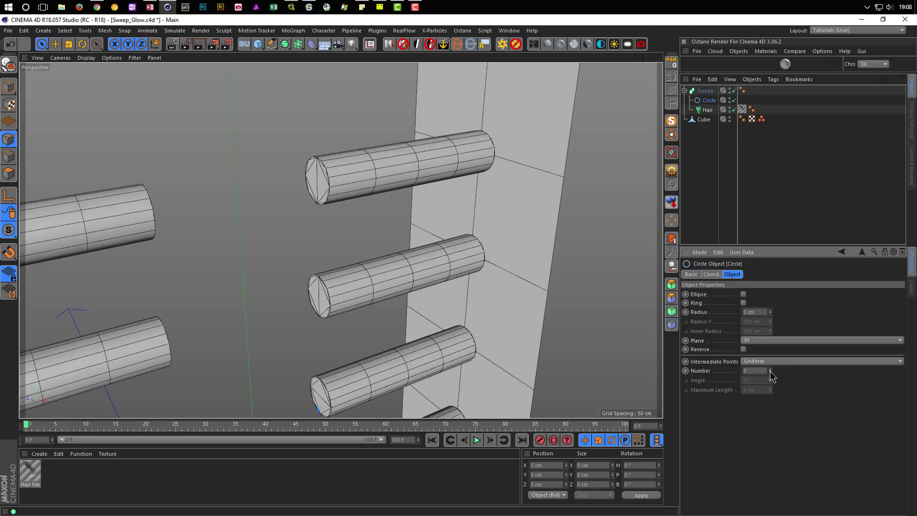
left_click(770, 371)
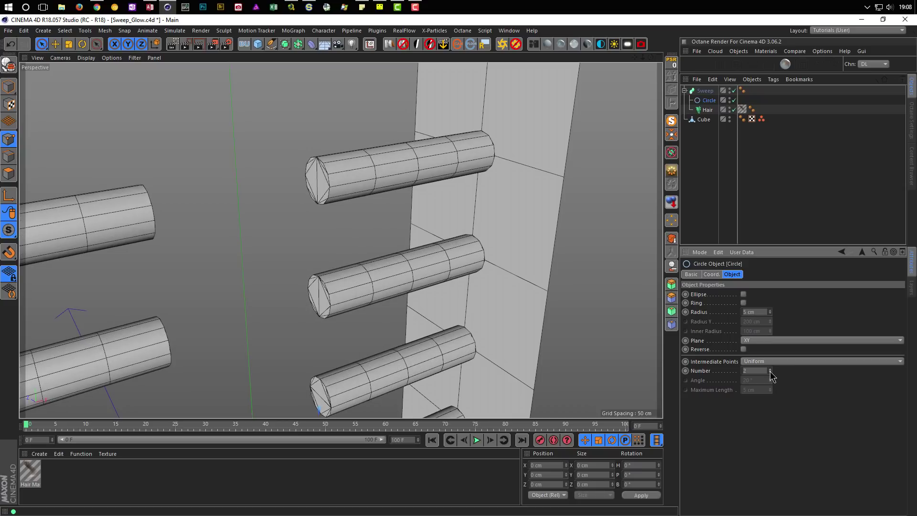
left_click(770, 371)
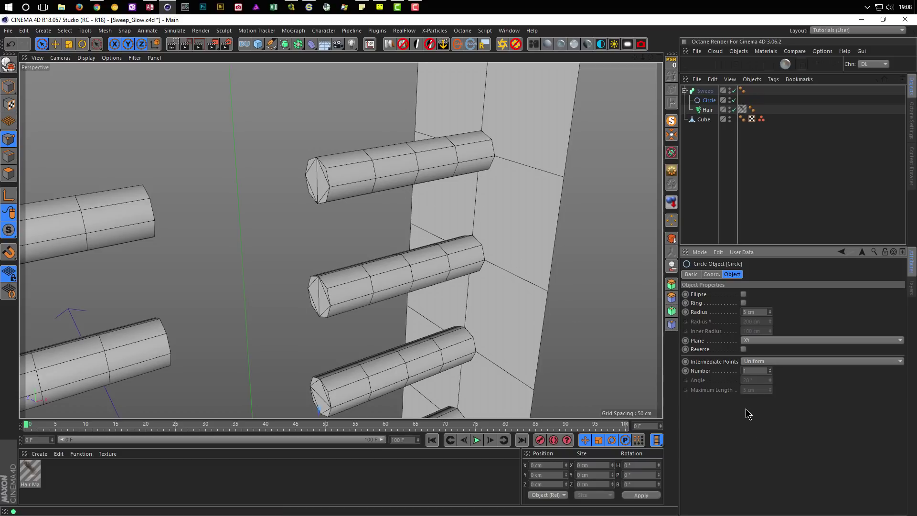
left_click(771, 371)
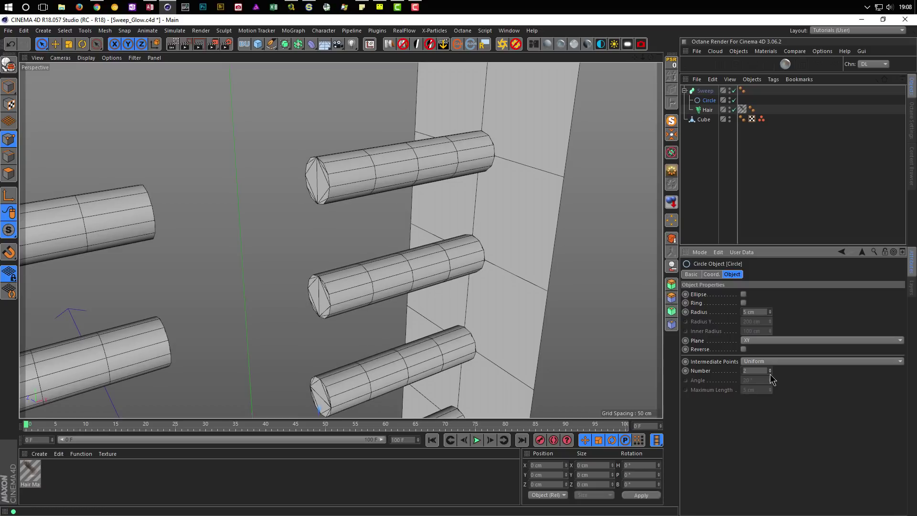
left_click(769, 371)
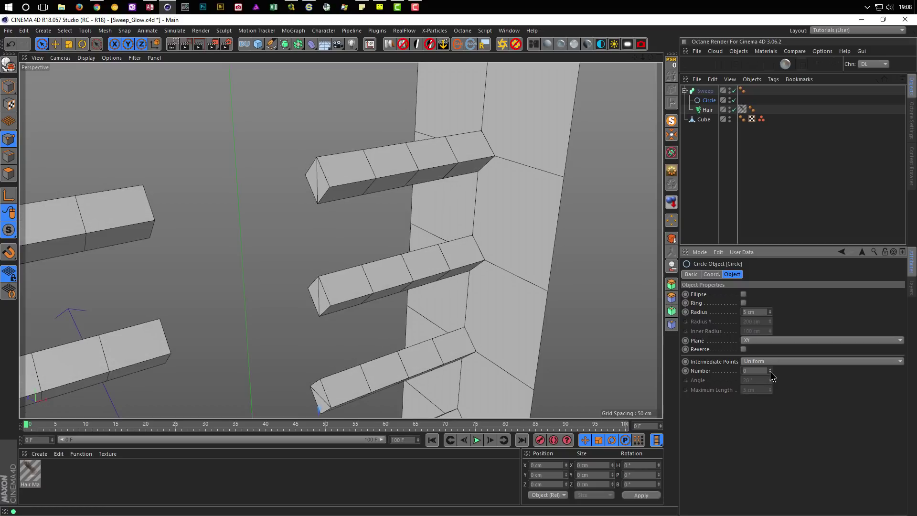
left_click(770, 368)
left_click_drag(434, 171, 399, 176, "alt")
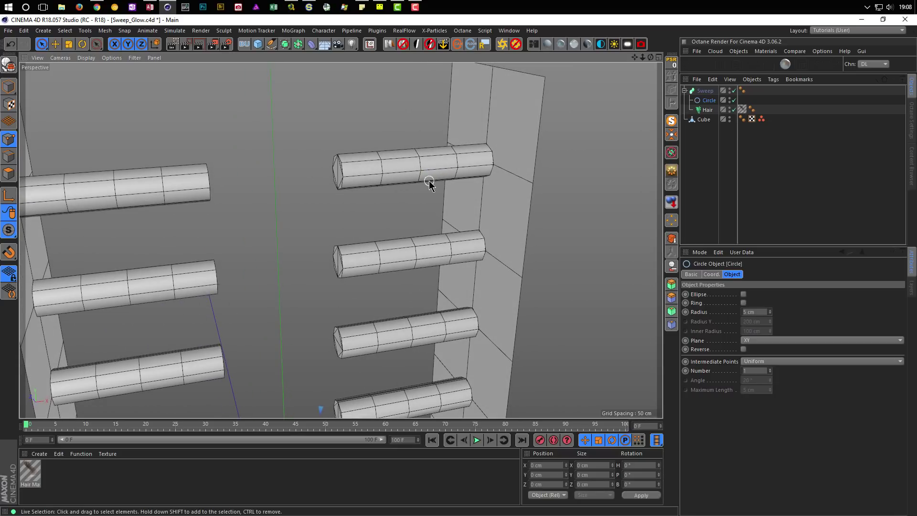
left_click_drag(345, 172, 373, 171, "alt")
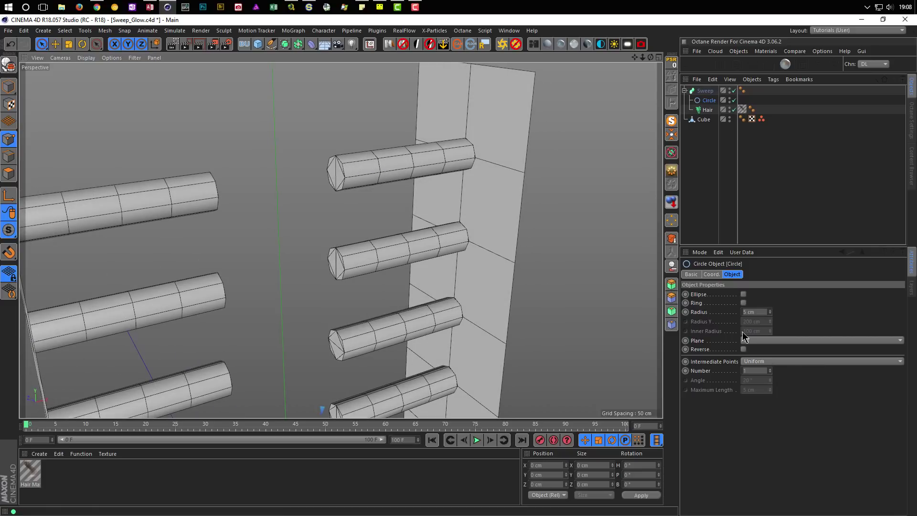
Set the Sweep's cap type to N-gons and enable Create Single Object.
left_click(705, 90)
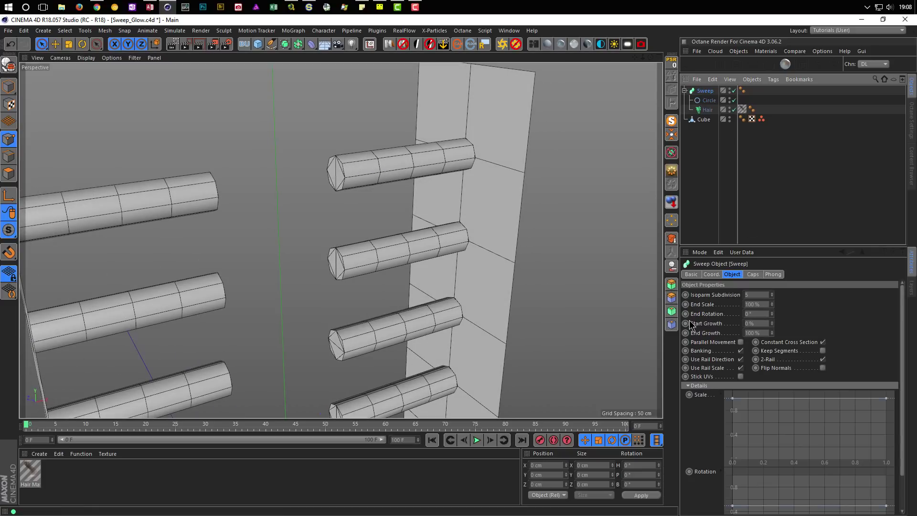
left_click(732, 385)
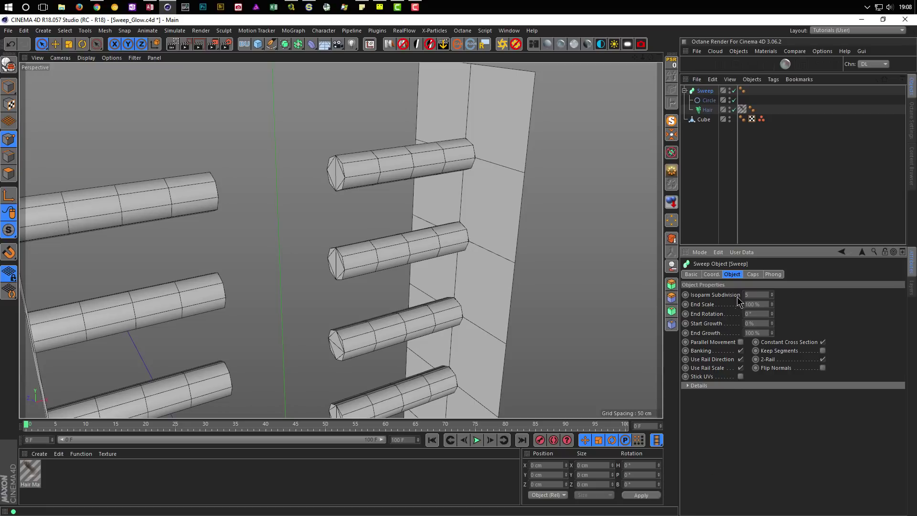
left_click(752, 275)
left_click(767, 422)
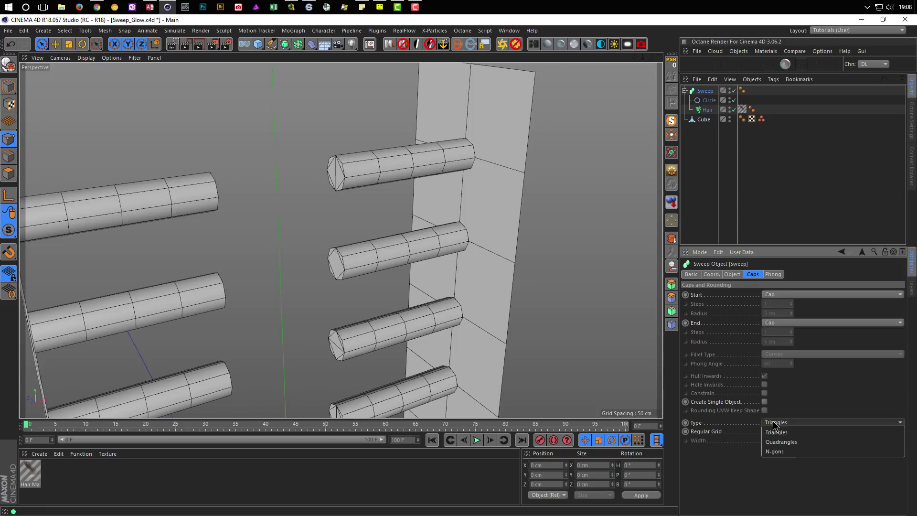
left_click(770, 453)
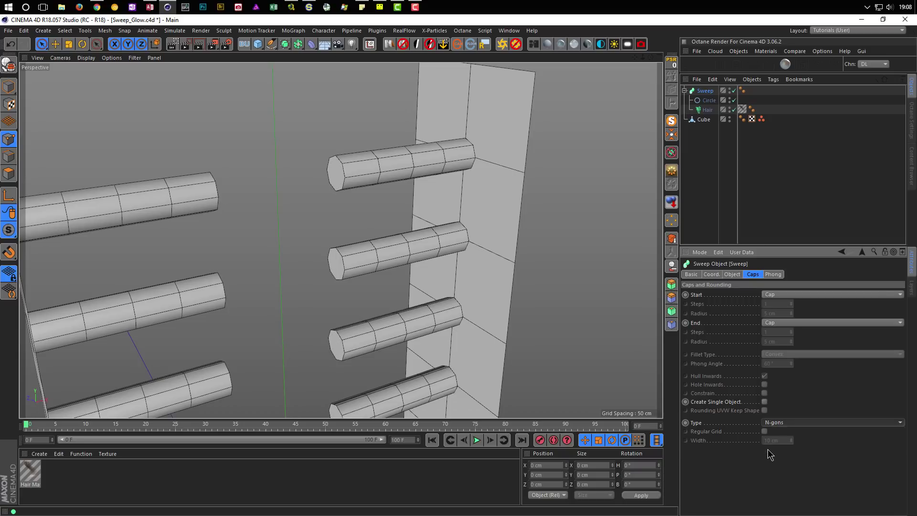
left_click(765, 402)
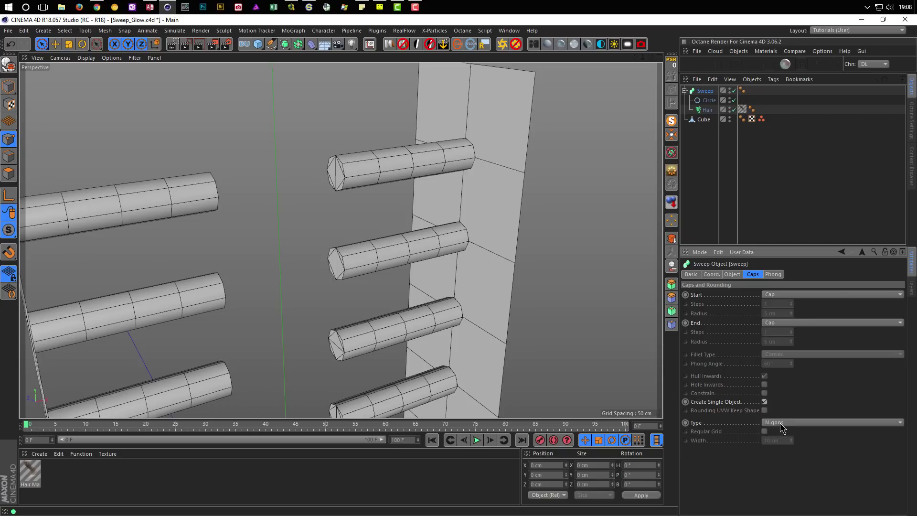
left_click_drag(365, 176, 249, 161, "alt")
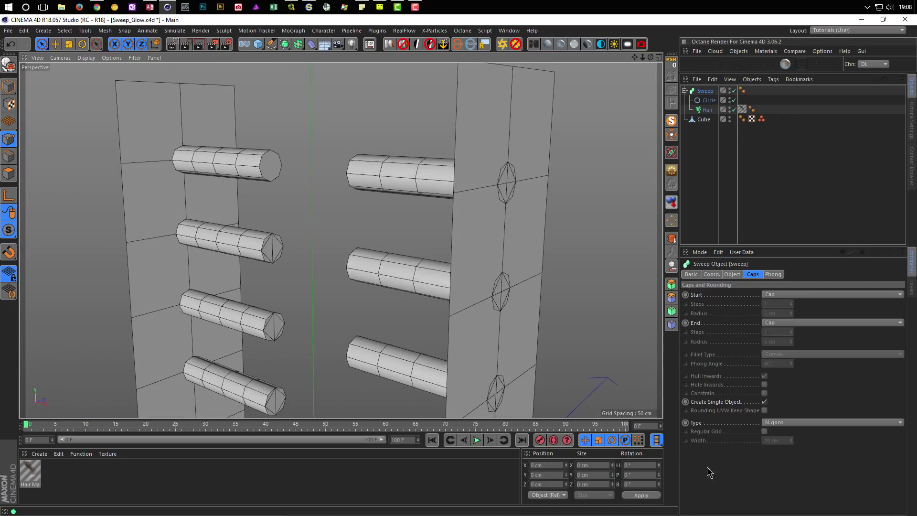
mouse_move(412, 296)
right_mouse_down("alt")
mouse_move(516, 285)
mouse_move(411, 300)
right_mouse_up("alt")
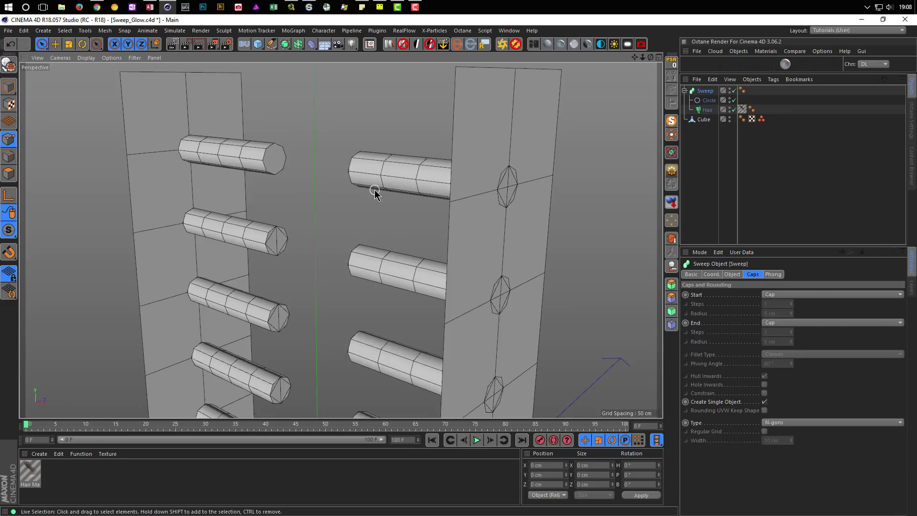
mouse_move(394, 181)
left_mouse_down("alt")
mouse_move(475, 176)
mouse_move(399, 185)
left_mouse_up("alt")
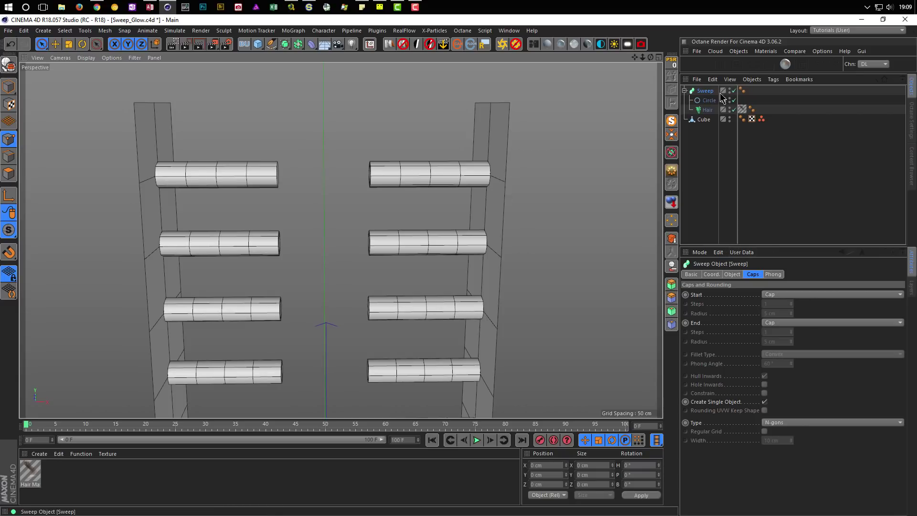
Reshape the Sweep's Scale curve: lower its left point and pull a new midpoint down.
left_click(732, 274)
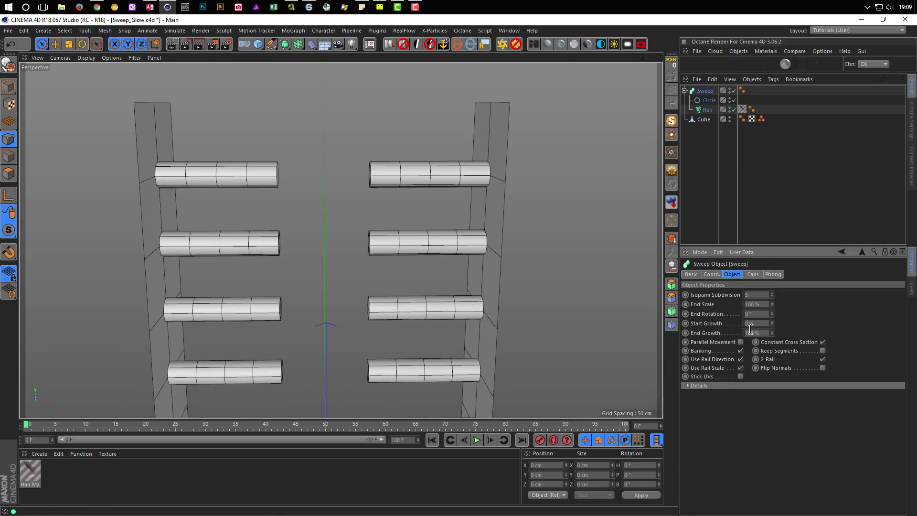
left_click(710, 386)
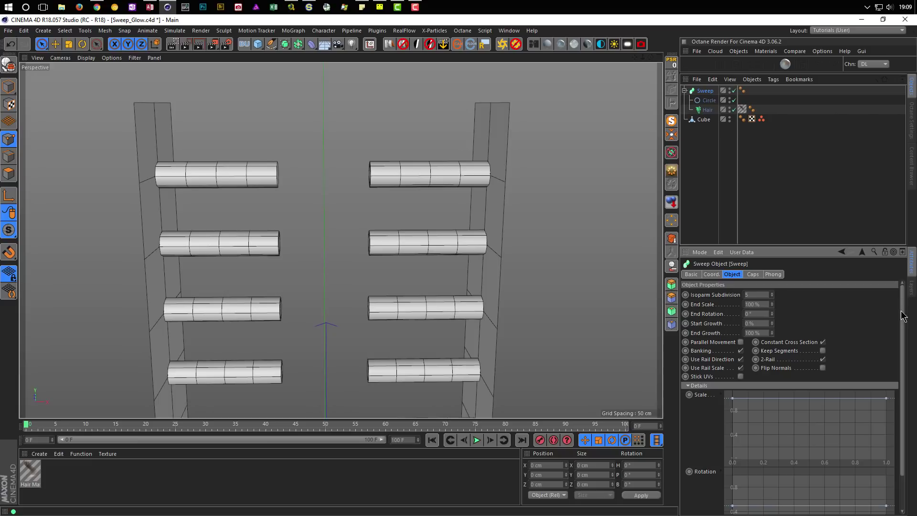
scroll(901, 315, "down", 2)
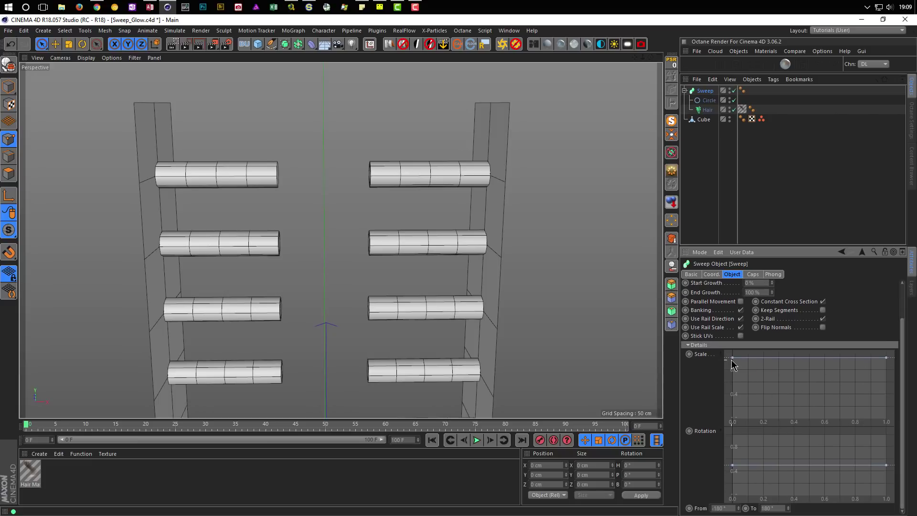
left_click_drag(732, 357, 725, 402)
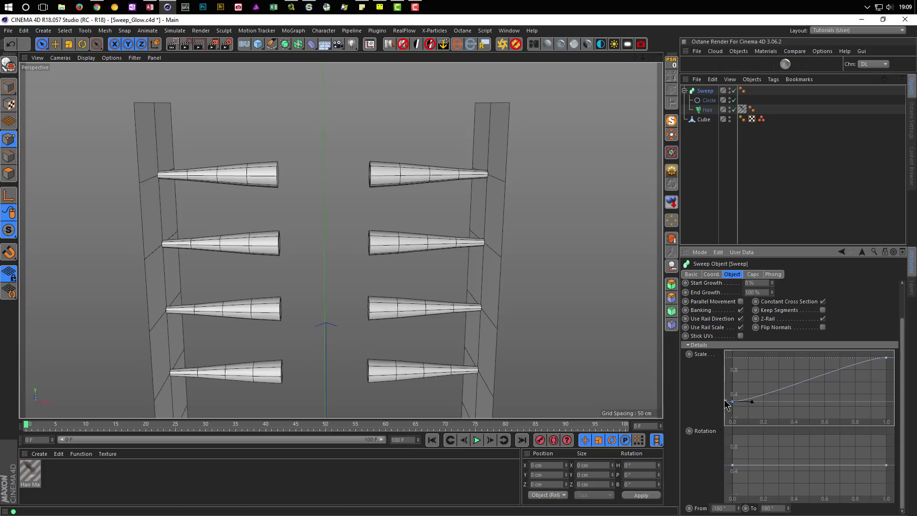
left_click(856, 365, "ctrl")
left_click_drag(857, 365, 859, 389)
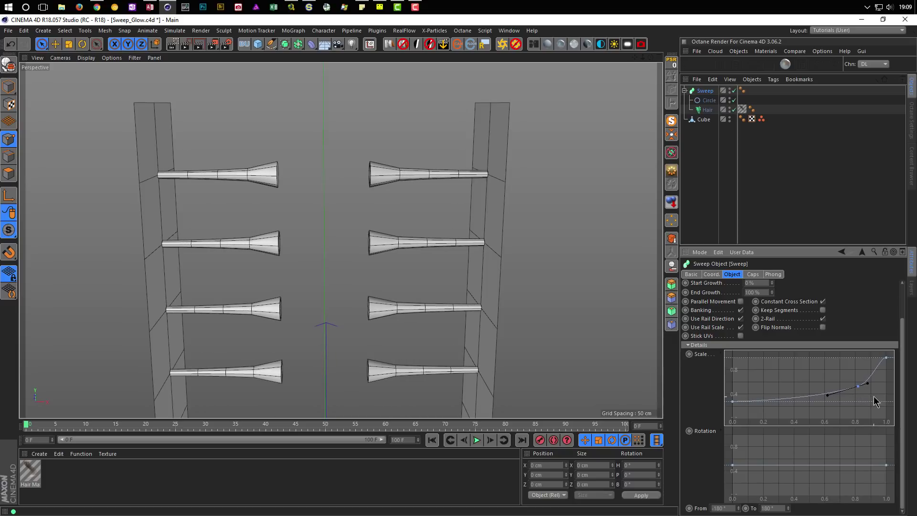
left_click(759, 275)
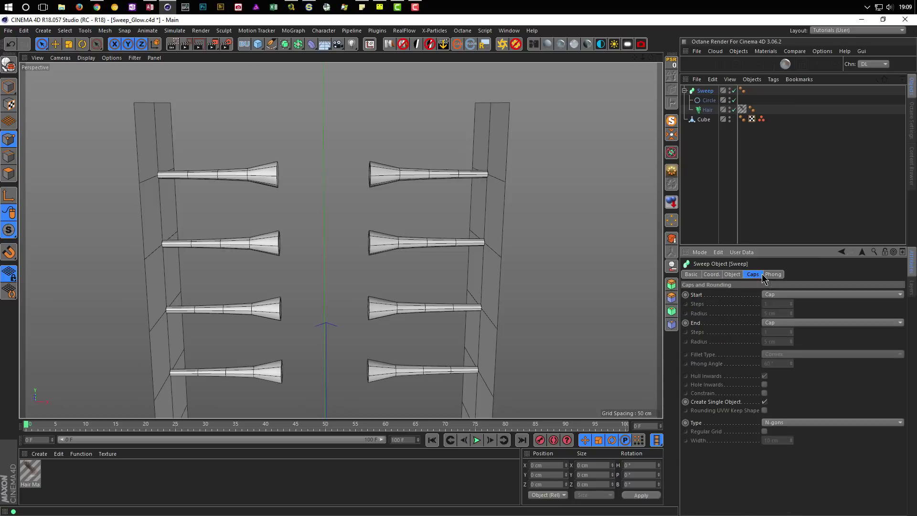
Give the Sweep a constrained fillet end cap of 4 cm radius and nest it under a Subdivision Surface.
left_click(772, 326)
left_click(785, 363)
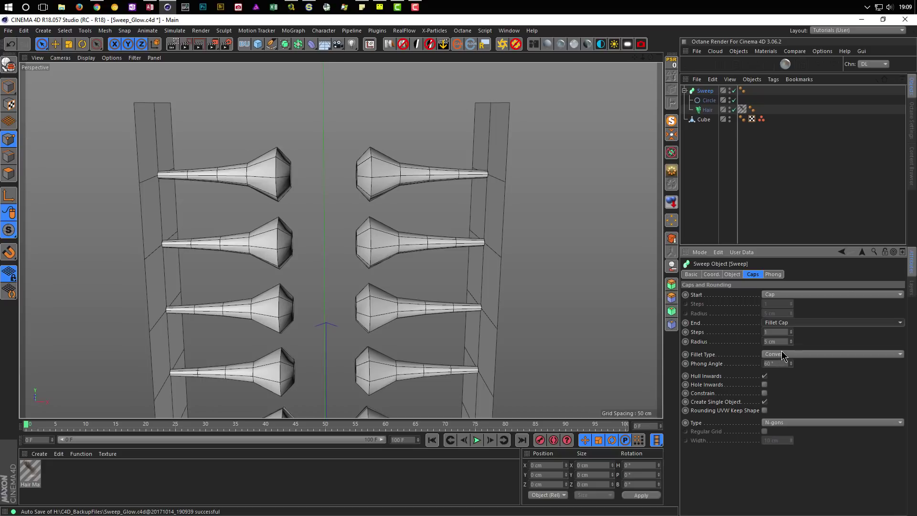
left_click(764, 393)
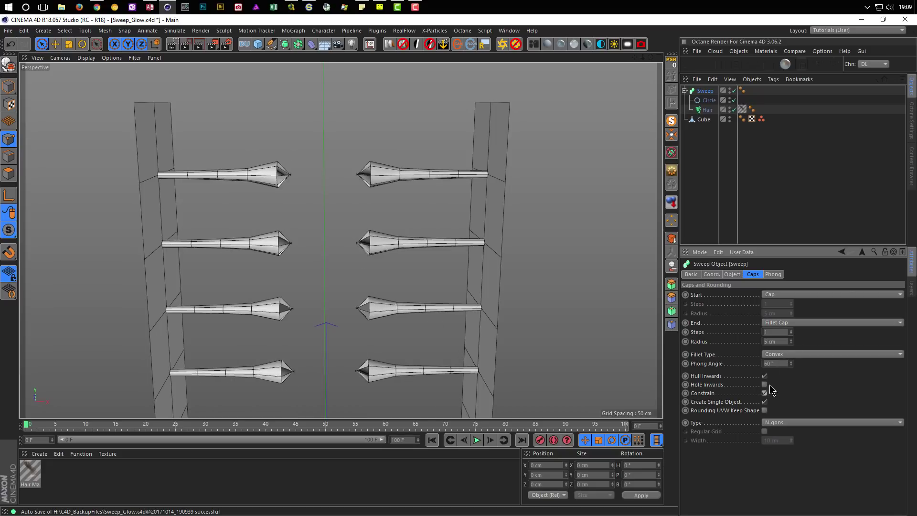
scroll(291, 175, "up", 4)
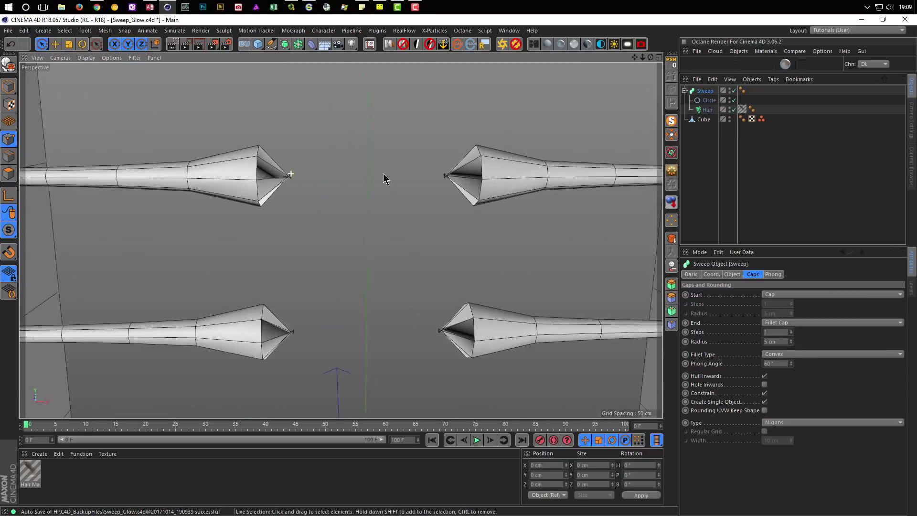
scroll(258, 181, "up", 1)
left_click_drag(258, 181, 229, 186, "alt")
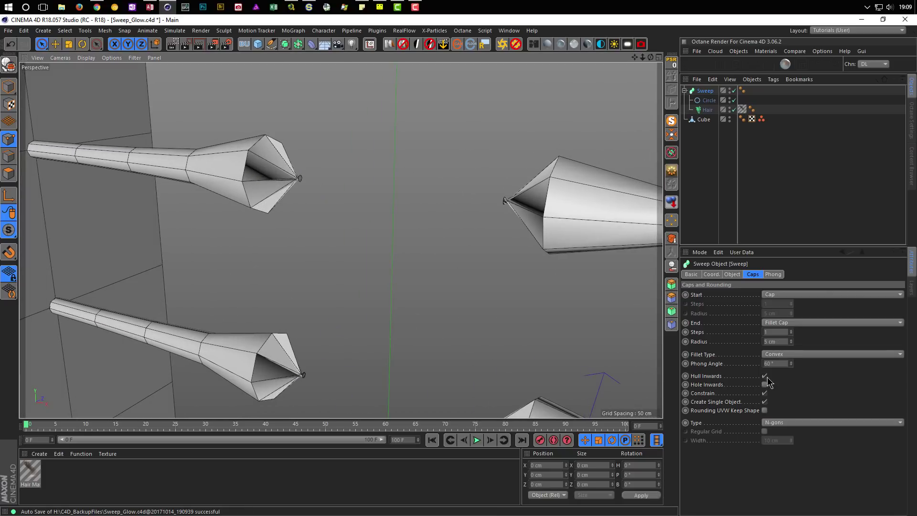
left_click(791, 343)
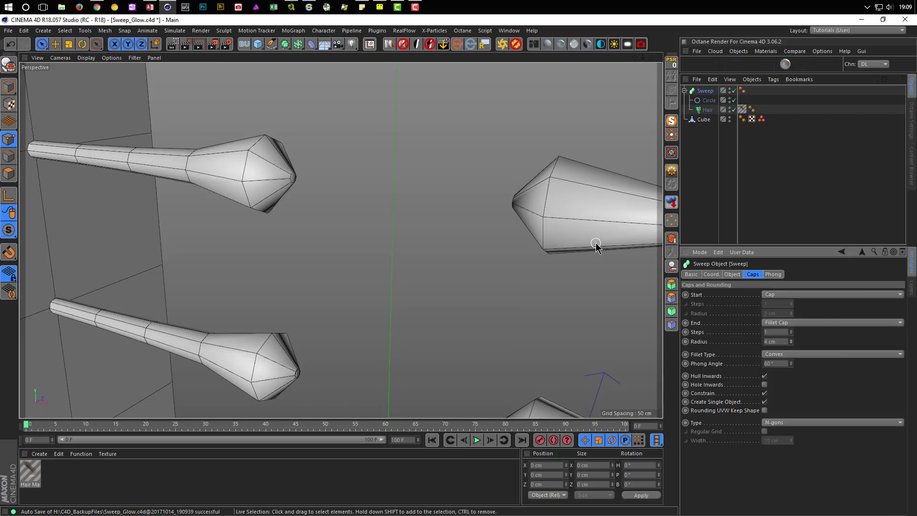
left_click(708, 92)
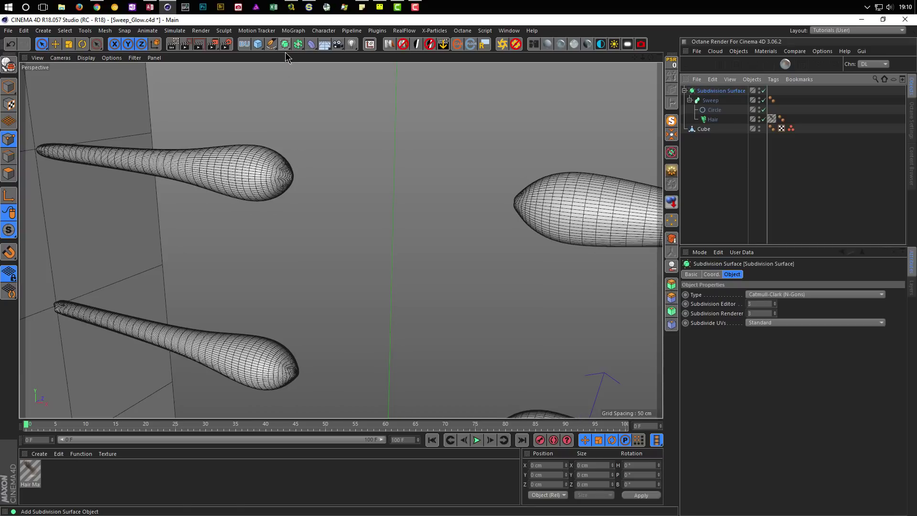
Raise the Sweep's fillet end cap steps from 1 to 3.
scroll(253, 177, "down", 3)
scroll(258, 181, "down", 3)
mouse_move(258, 181)
left_mouse_down("alt")
mouse_move(333, 194)
mouse_move(281, 181)
mouse_move(339, 180)
left_mouse_up("alt")
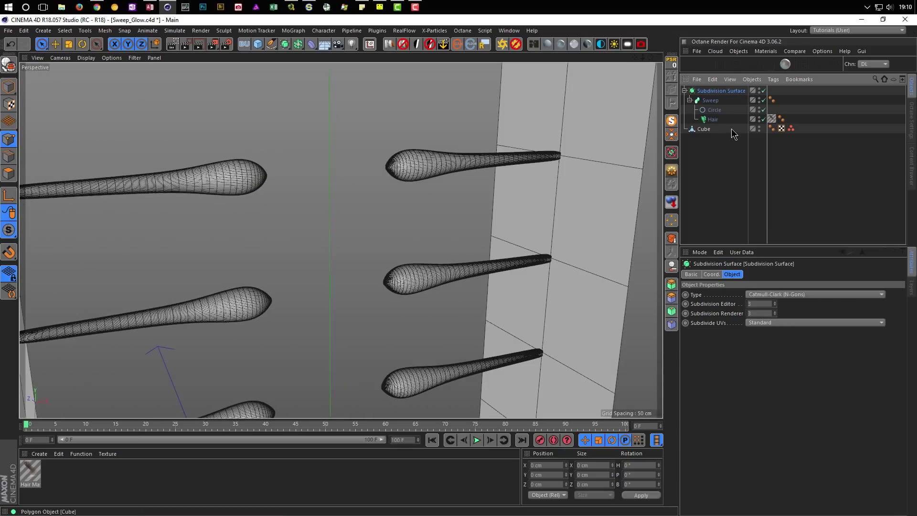
left_click(710, 100)
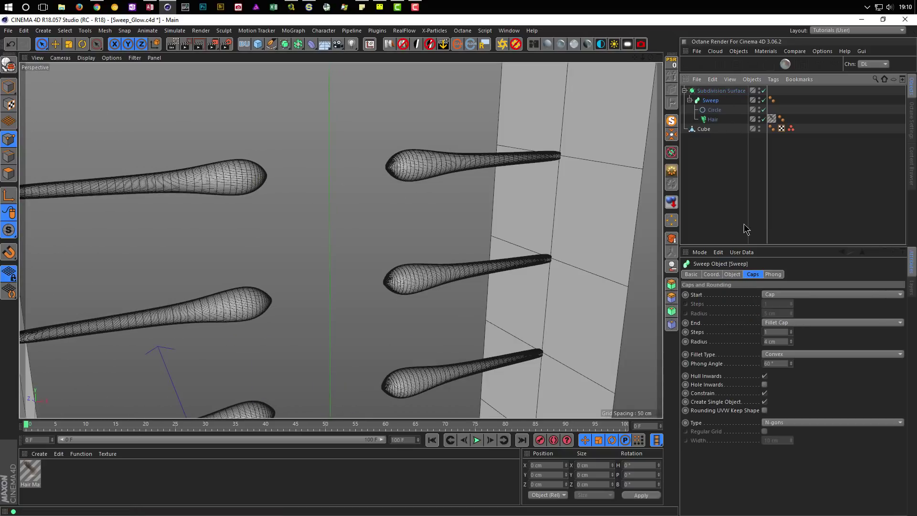
left_click(791, 330)
left_click(791, 330)
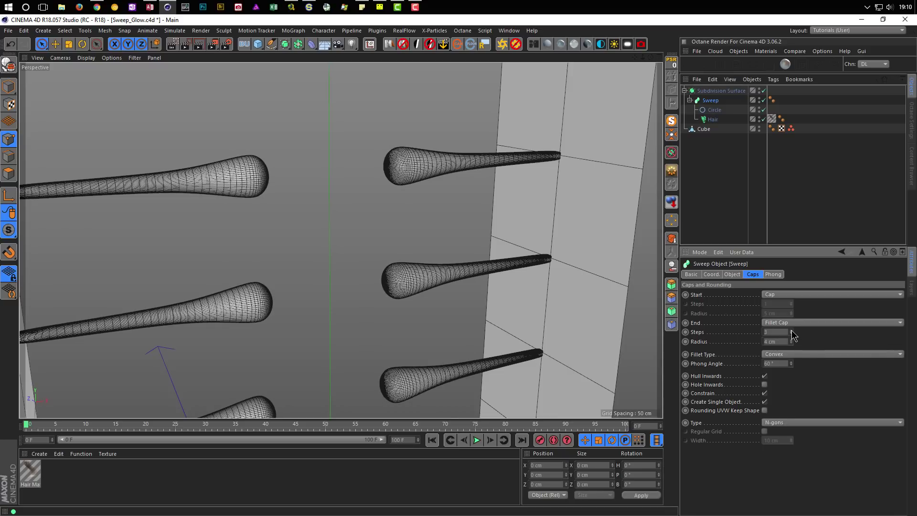
Switch off the Subdivision Surface and inspect the low-poly bulb tips up close.
left_click_drag(437, 169, 361, 178, "alt")
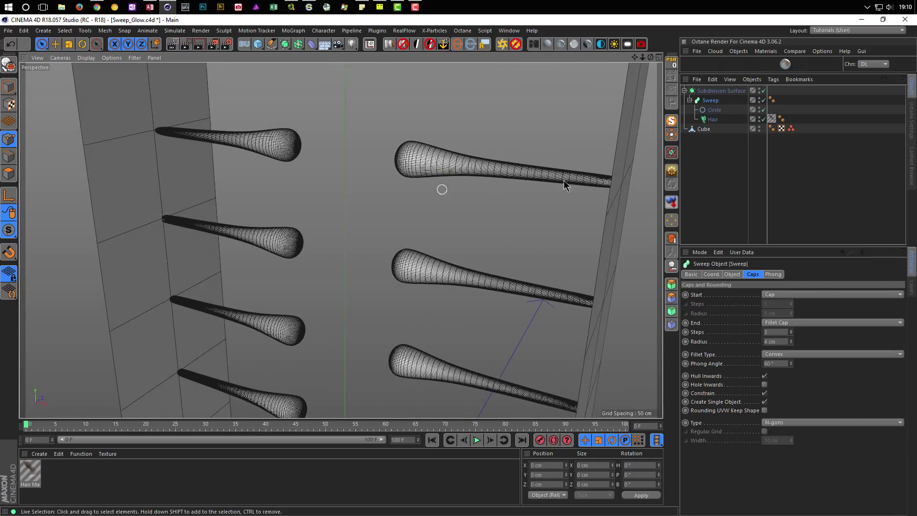
left_click(764, 91)
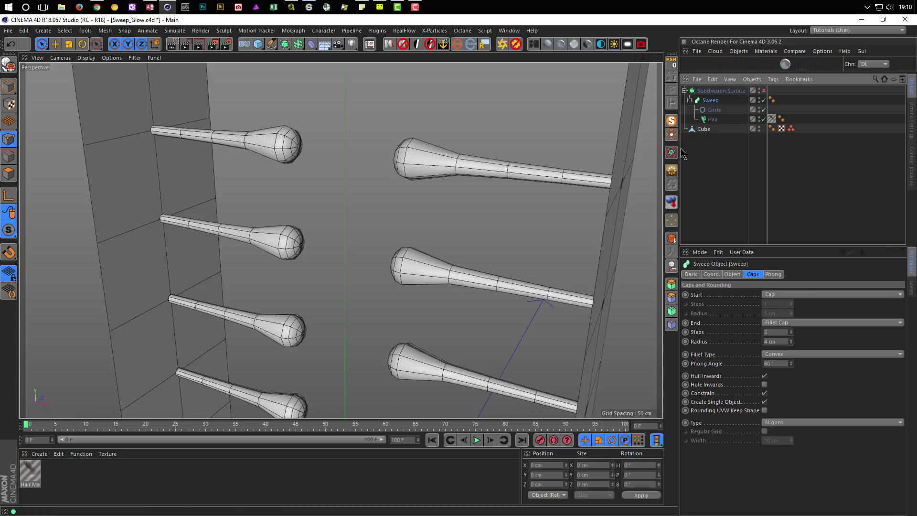
scroll(441, 165, "up", 5)
left_click_drag(441, 164, 533, 167, "alt")
scroll(382, 173, "up", 5)
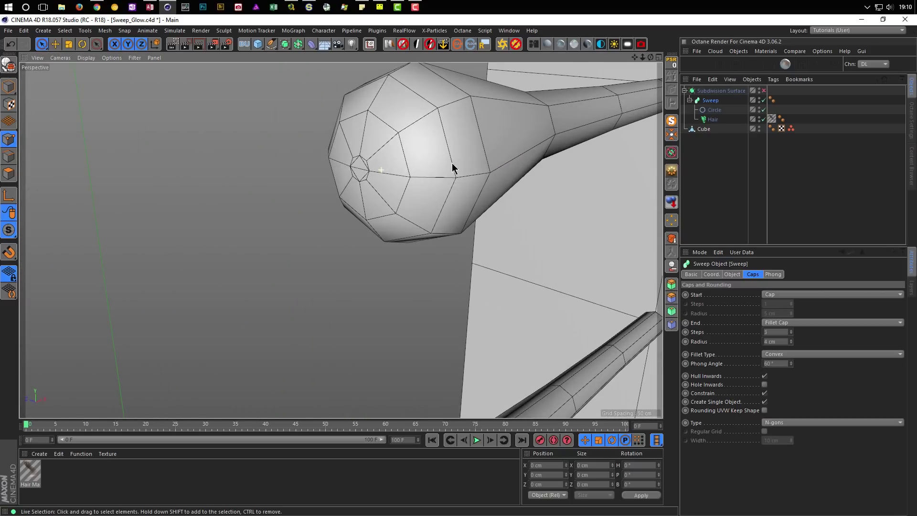
left_click(770, 420)
left_click(790, 443)
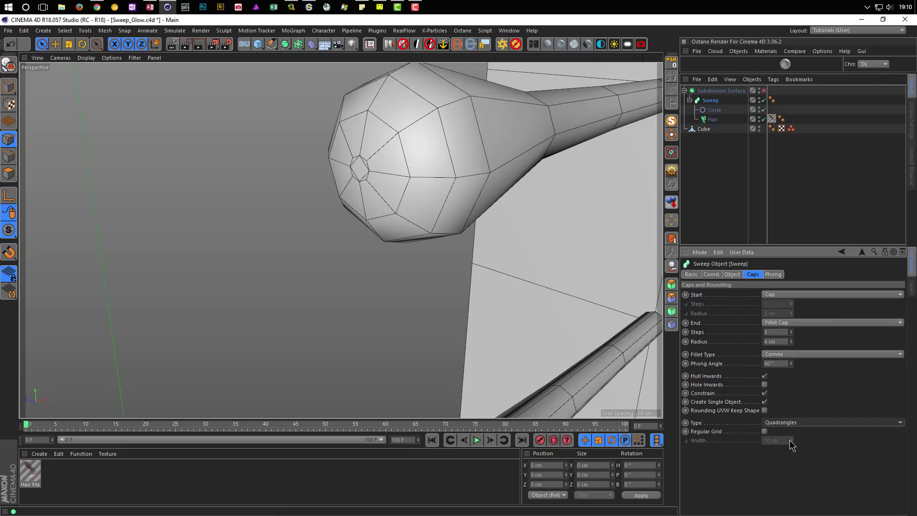
left_click(784, 423)
left_click(786, 432)
left_click(783, 450)
scroll(354, 197, "down", 3)
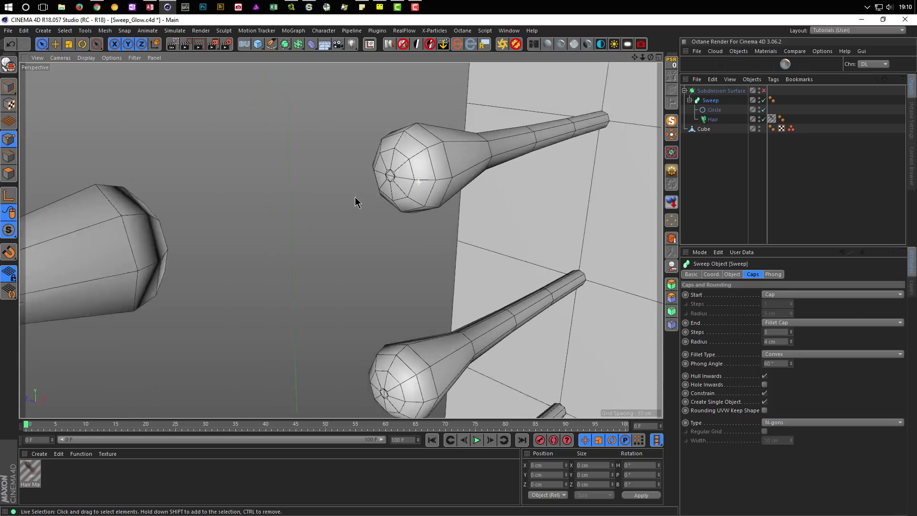
scroll(355, 197, "down", 1)
mouse_move(355, 197)
left_mouse_down("alt")
mouse_move(275, 198)
mouse_move(397, 205)
mouse_move(483, 188)
mouse_move(436, 203)
left_mouse_up("alt")
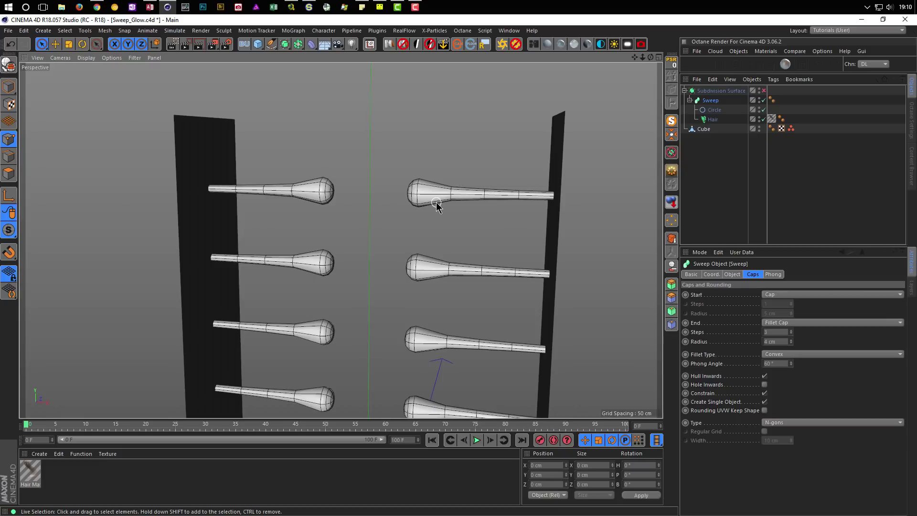
left_click_drag(438, 205, 465, 194, "alt")
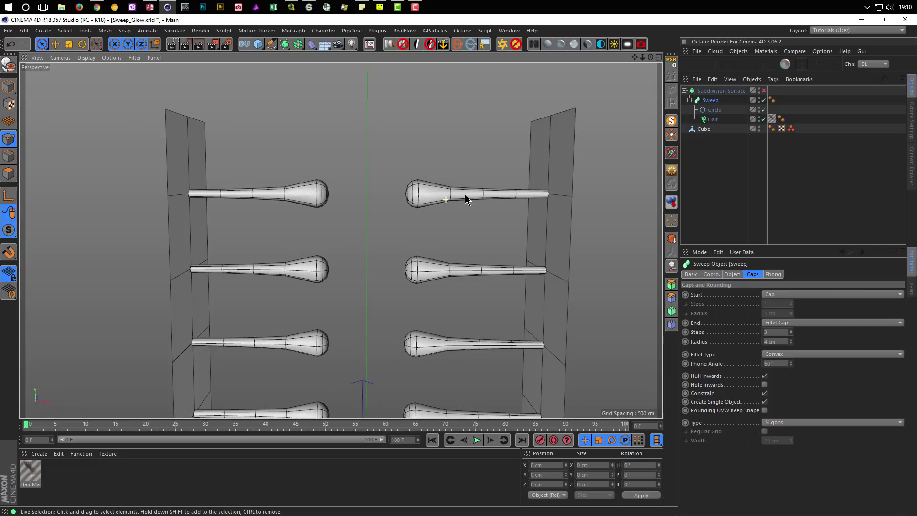
scroll(430, 196, "down", 2)
middle_click_drag(413, 205, 359, 176, "alt")
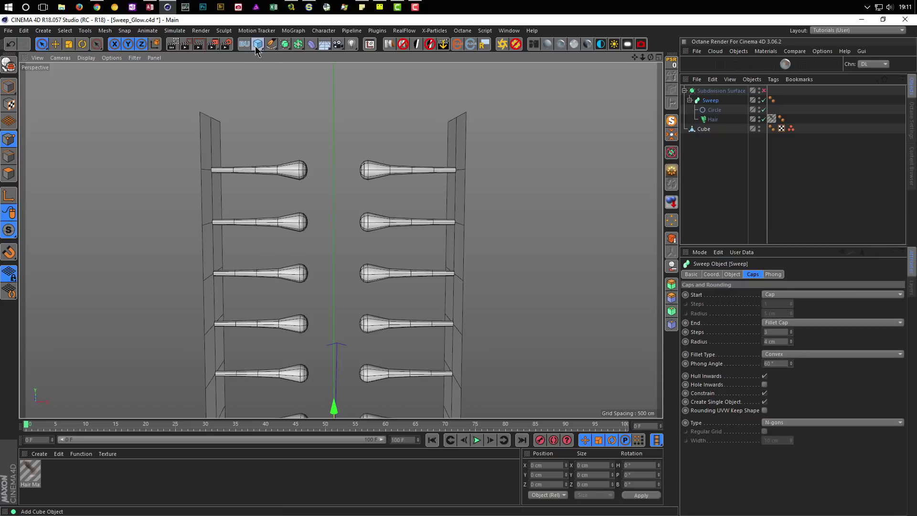
Add a Sphere and scale it down to roughly 29% or smaller.
left_click_drag(258, 44, 389, 92)
scroll(403, 282, "down", 2)
scroll(307, 299, "down", 4)
scroll(307, 257, "down", 2)
scroll(296, 250, "down", 1)
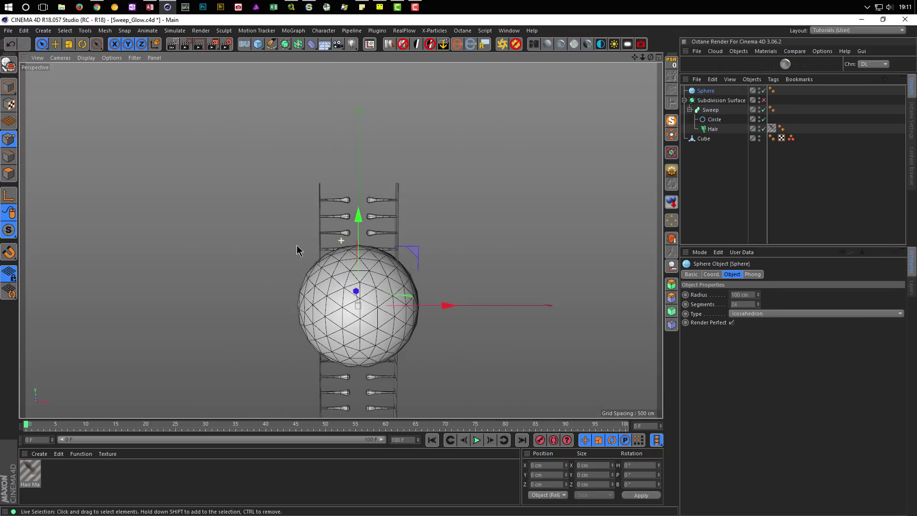
key("t")
mouse_move(507, 266)
left_mouse_down()
mouse_move(240, 365)
mouse_move(259, 359)
left_mouse_up()
scroll(334, 322, "up", 3)
scroll(401, 291, "up", 1)
mouse_move(510, 322)
left_mouse_down()
mouse_move(405, 347)
mouse_move(462, 339)
left_mouse_up()
Lift the sphere above the top of the ladder, checking its position in the side view.
middle_click(369, 332)
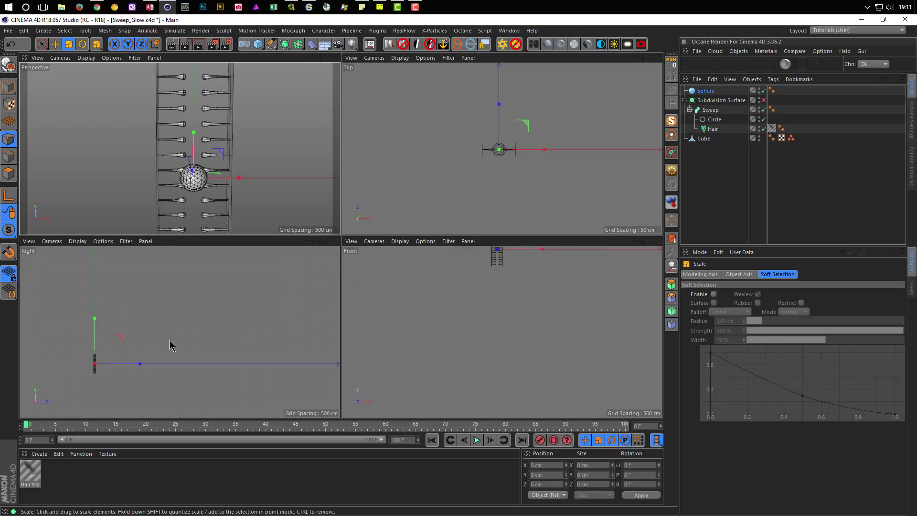
middle_click(222, 338)
middle_click(246, 277)
middle_click(264, 178)
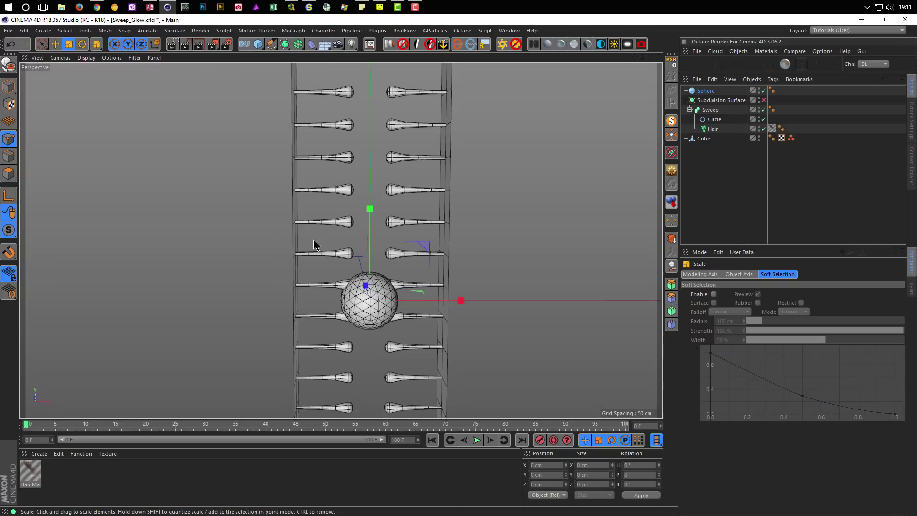
scroll(396, 262, "down", 3)
scroll(326, 307, "down", 2)
key("e")
left_click_drag(331, 239, 332, 50)
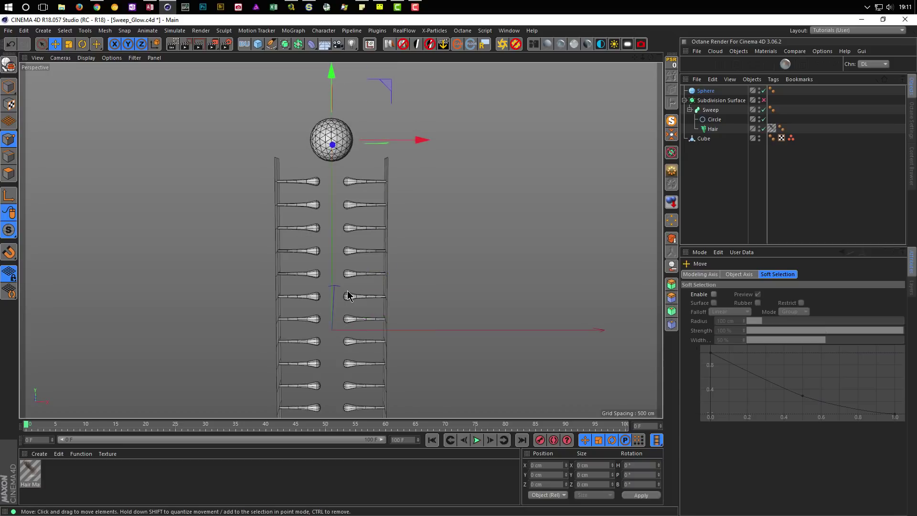
scroll(403, 303, "up", 1)
scroll(403, 215, "up", 1)
scroll(428, 215, "up", 2)
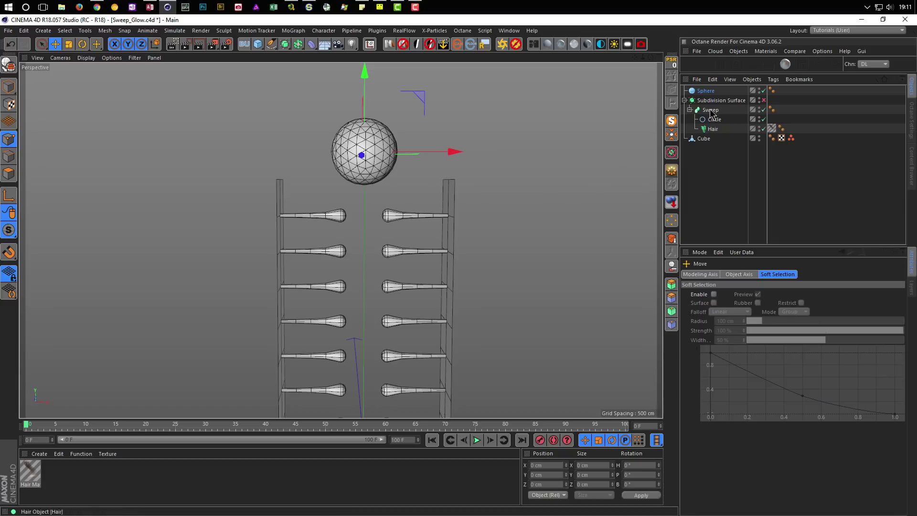
Add a Hair Collider tag to the Sphere from its Hair Tags menu.
left_click(706, 92)
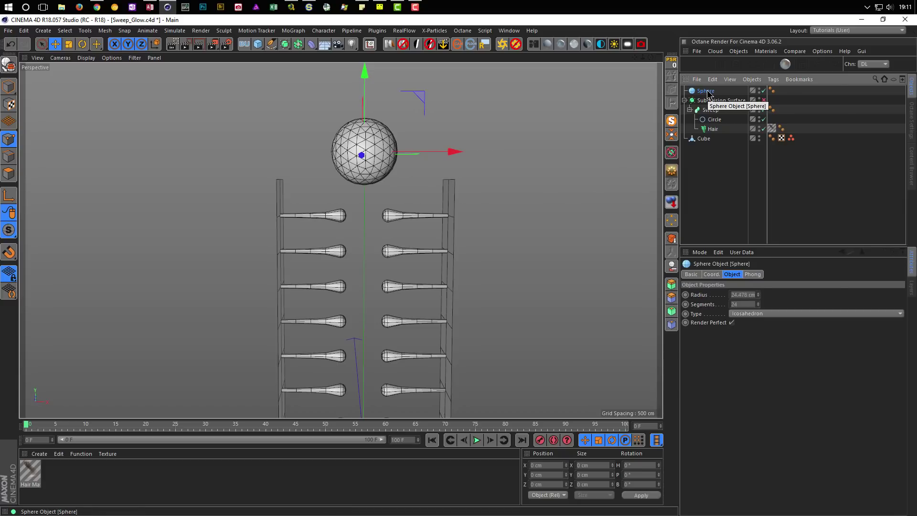
right_click(708, 92)
mouse_move(731, 132)
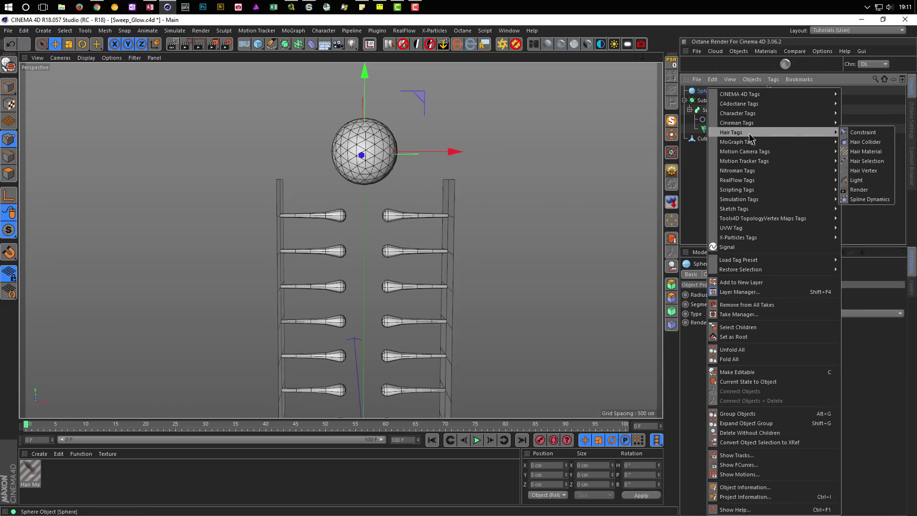
left_click(865, 143)
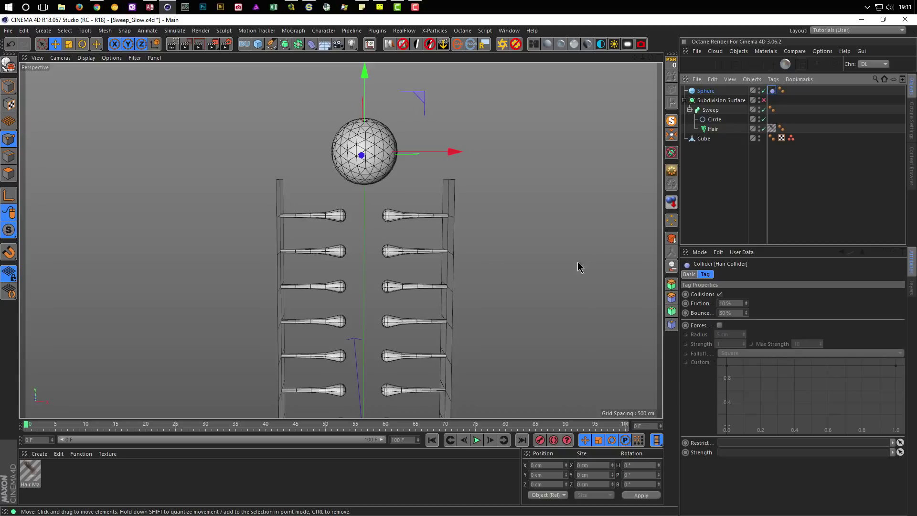
Set the scene end frame and preview range to 1000 frames.
double_click(403, 440)
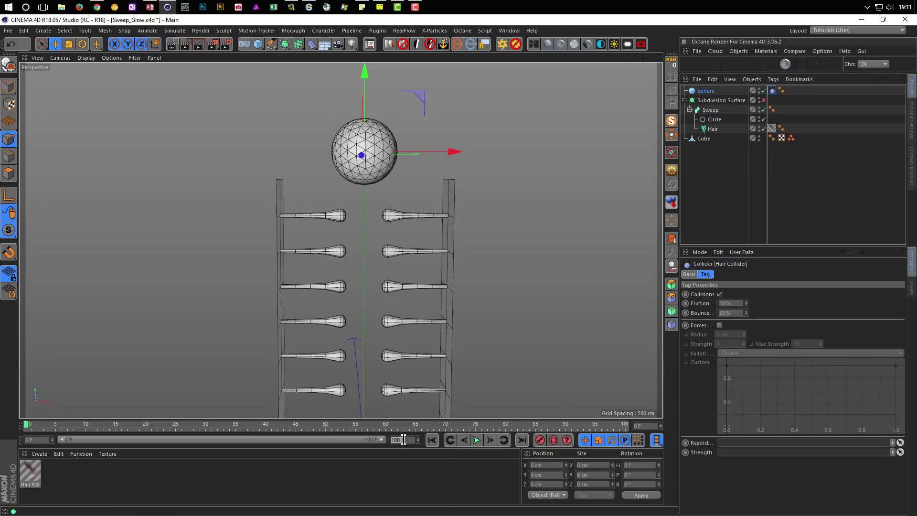
key("Return")
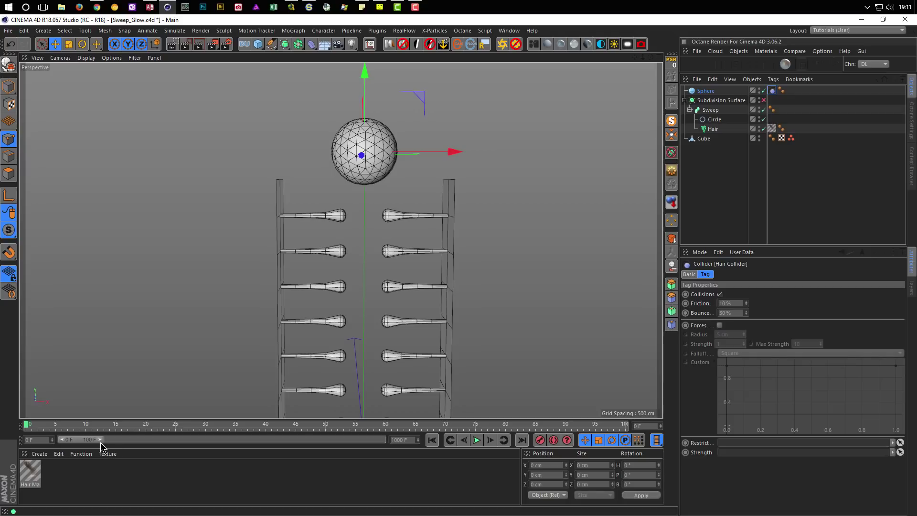
left_click_drag(100, 439, 382, 440)
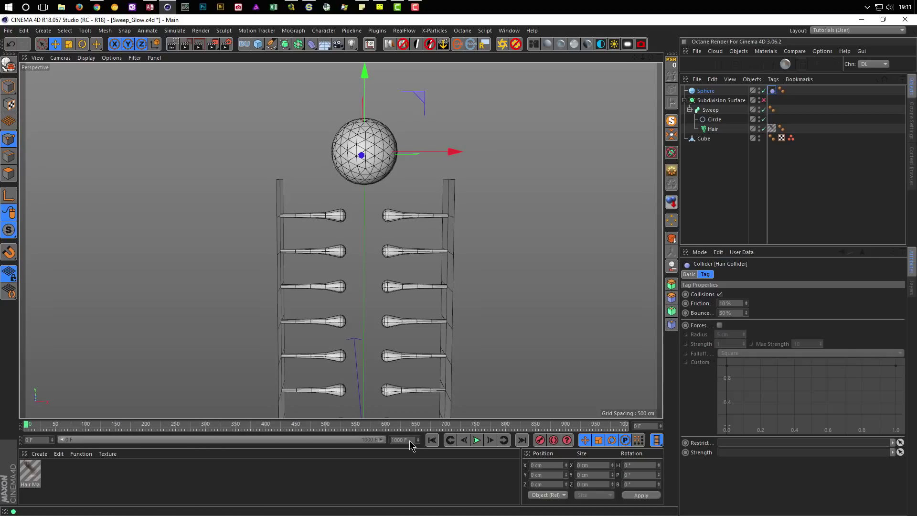
Play the simulation, drag the sphere down through the tubes, then stop and rewind to frame 0.
left_click(476, 440)
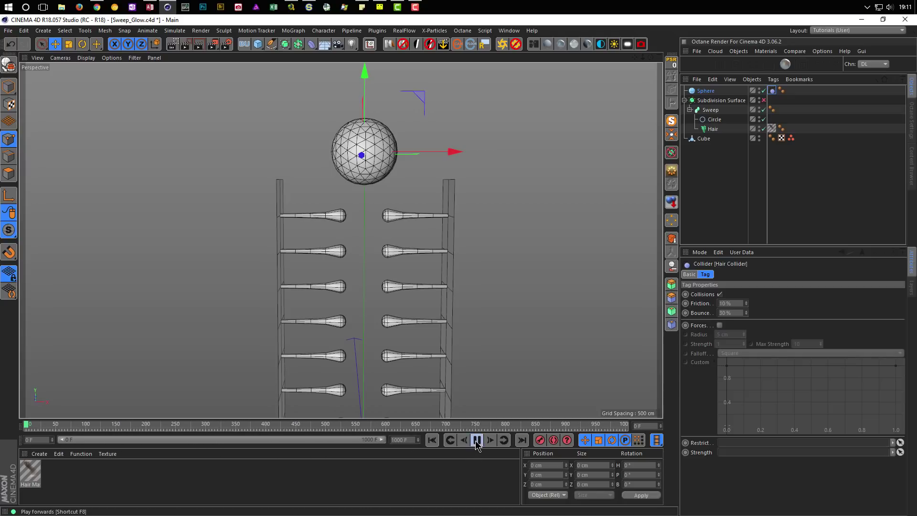
left_click(706, 92)
mouse_move(365, 73)
left_mouse_down()
mouse_move(359, 118)
mouse_move(372, 176)
mouse_move(373, 62)
left_mouse_up()
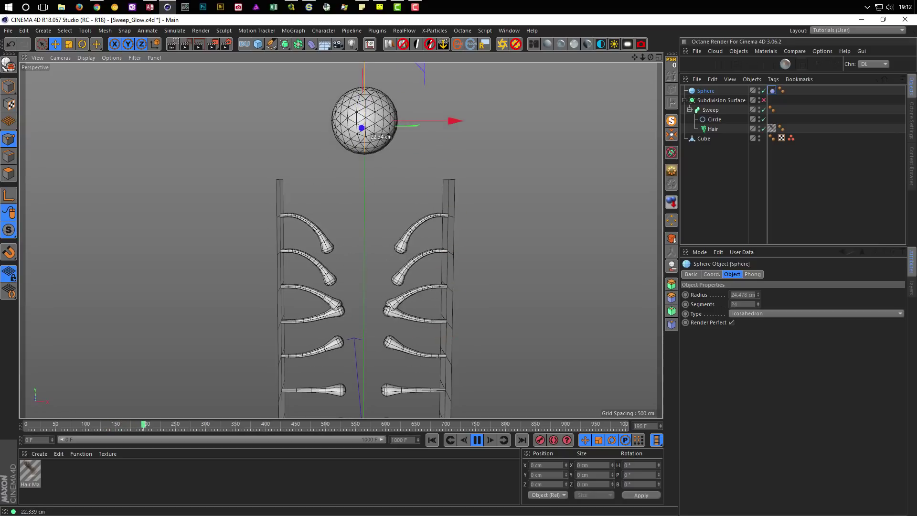
mouse_move(409, 125)
left_mouse_down()
mouse_move(398, 316)
mouse_move(419, 131)
mouse_move(436, 69)
mouse_move(433, 193)
mouse_move(446, 68)
left_mouse_up()
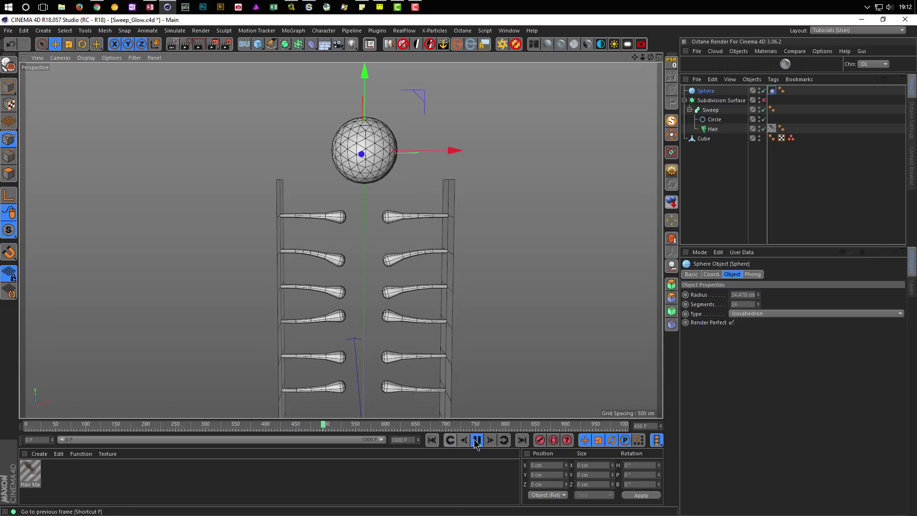
key("F8")
left_click(432, 440)
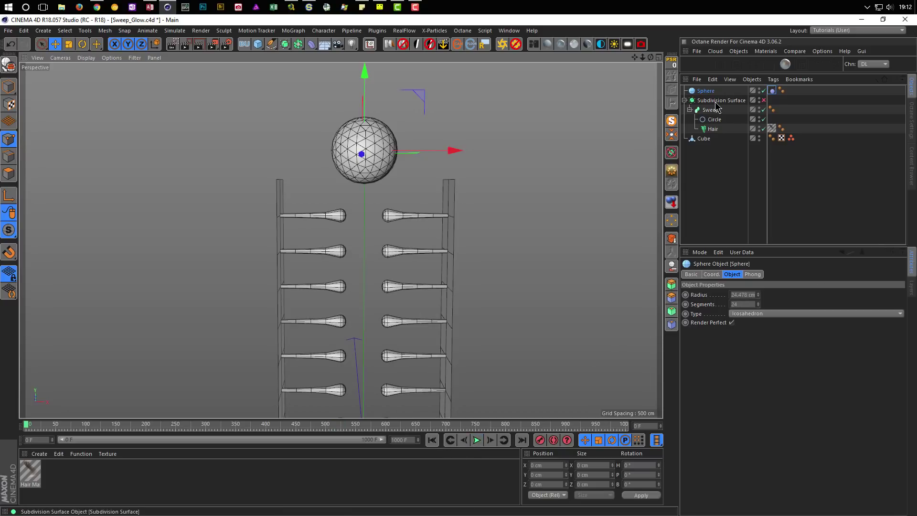
left_click(713, 130)
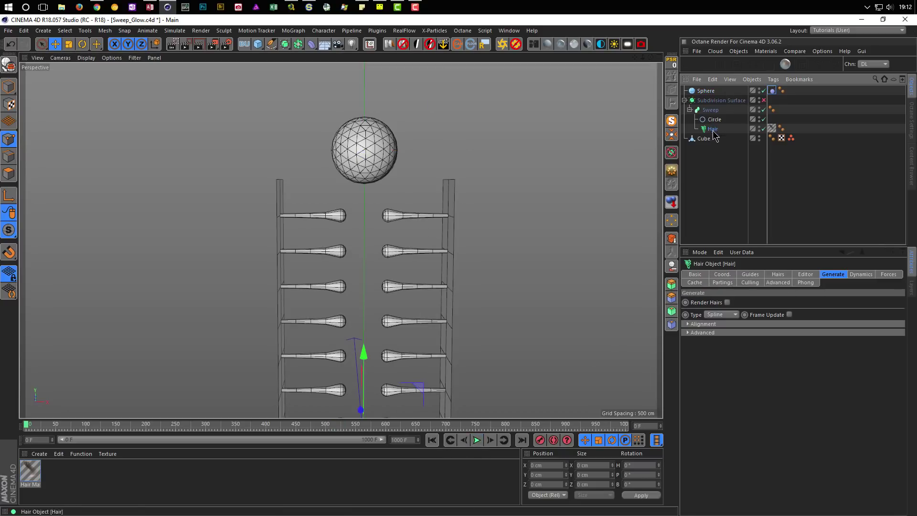
Expand the Hair Dynamics settings, test-play pushing the sphere through the tubes, and stop at frame 399.
left_click(864, 275)
left_click(722, 311)
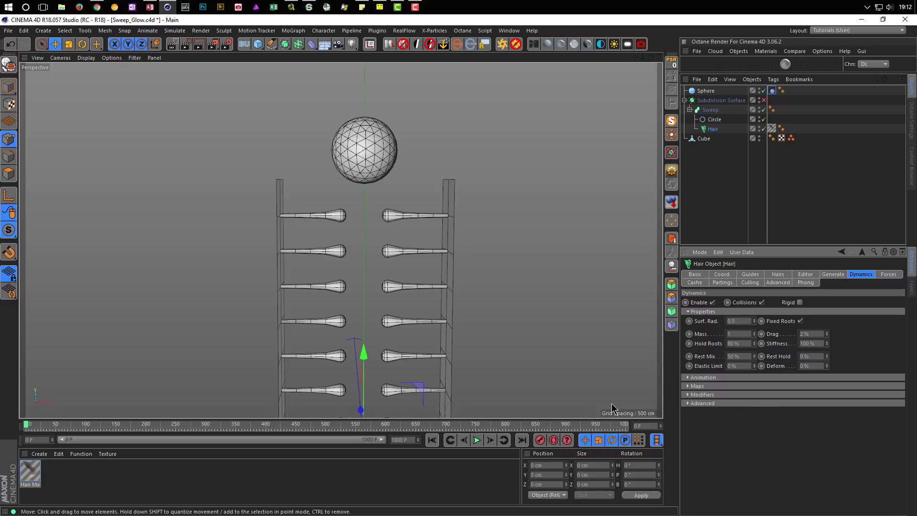
left_click(478, 442)
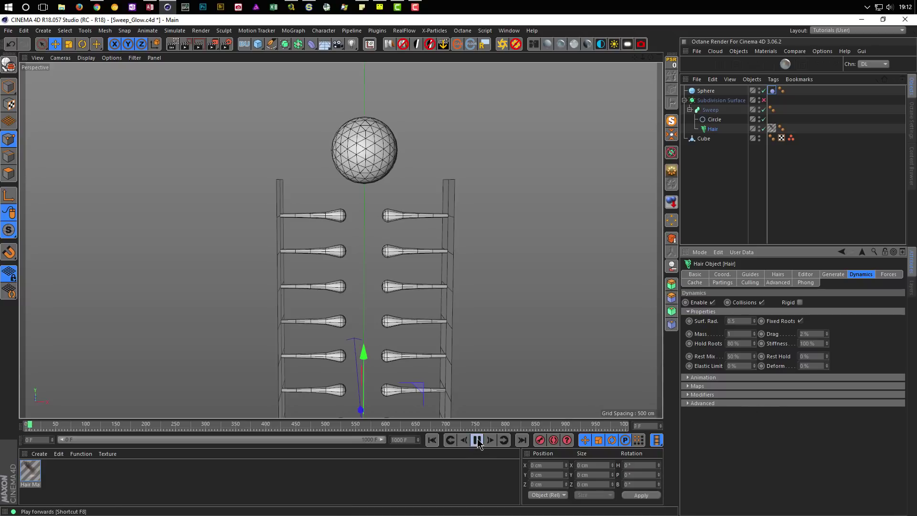
left_click(709, 91)
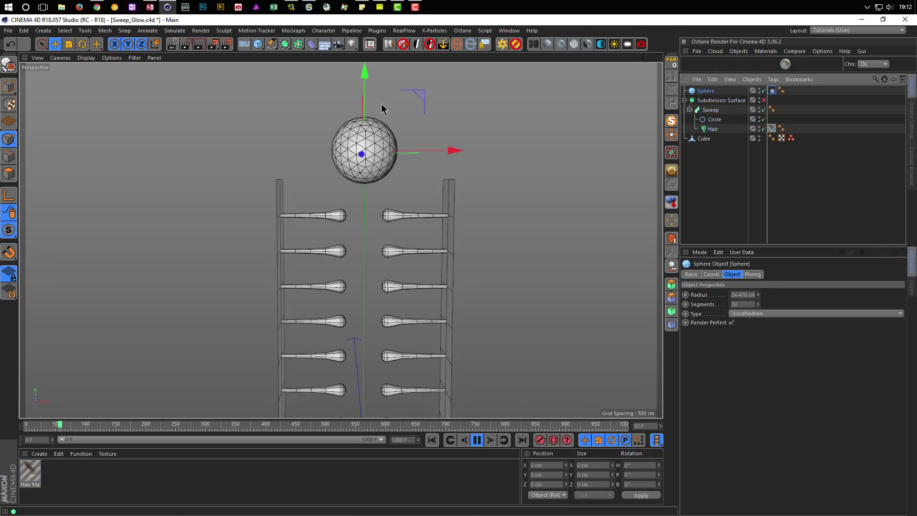
mouse_move(365, 70)
left_mouse_down()
mouse_move(362, 267)
mouse_move(363, 67)
mouse_move(364, 96)
left_mouse_up()
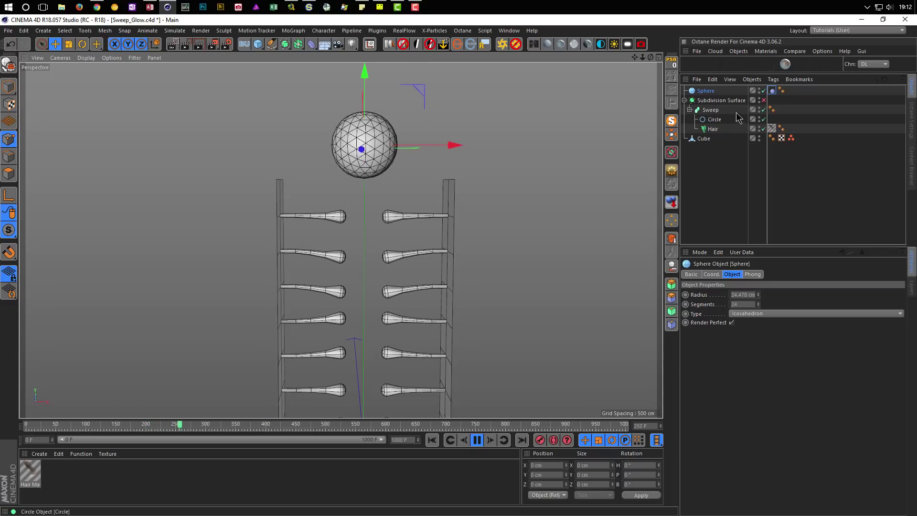
left_click(713, 129)
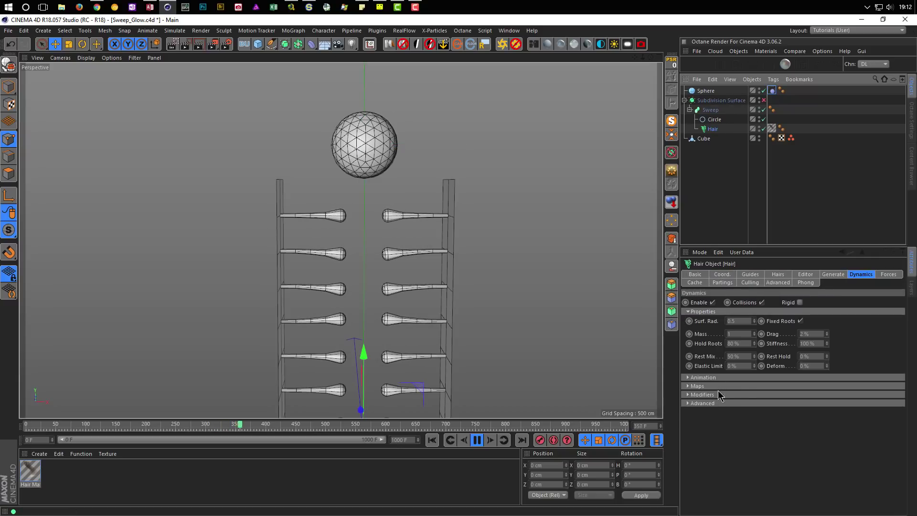
left_click(477, 440)
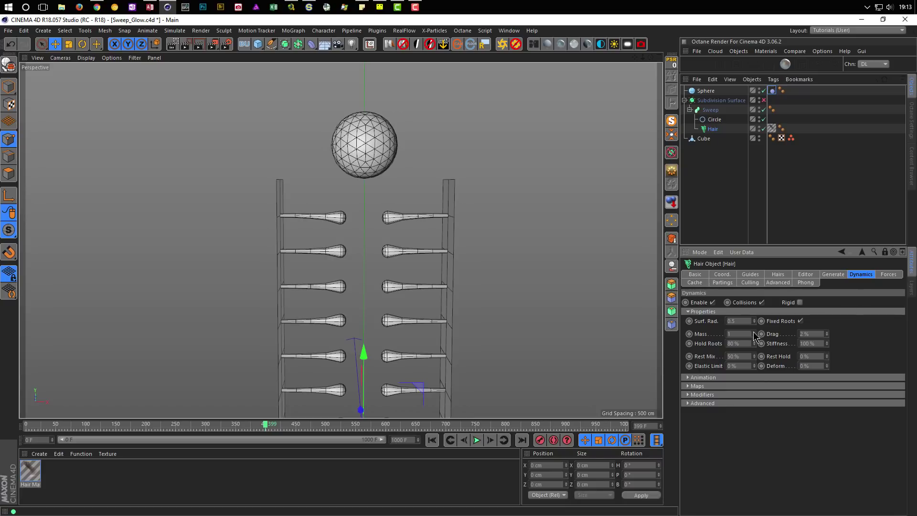
left_click(706, 91)
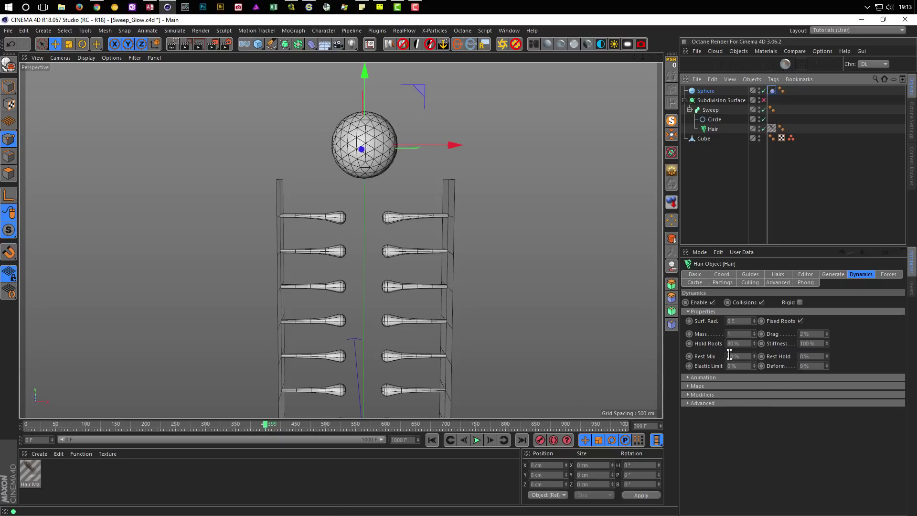
type("50")
left_click(738, 355)
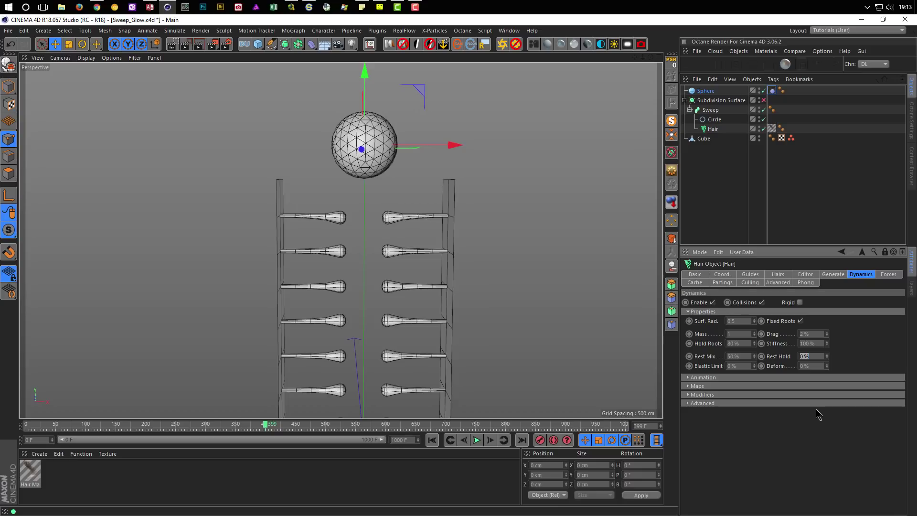
Try a 20% rest value, then Rest Mix 100%, dragging the sphere through to test each.
type("20")
key("Return")
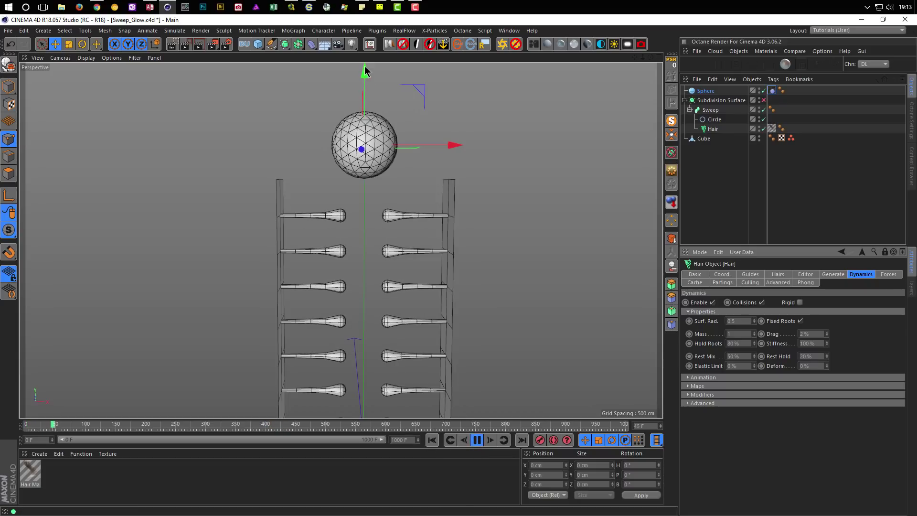
mouse_move(365, 72)
left_mouse_down()
mouse_move(361, 302)
mouse_move(362, 78)
mouse_move(319, 83)
left_mouse_up()
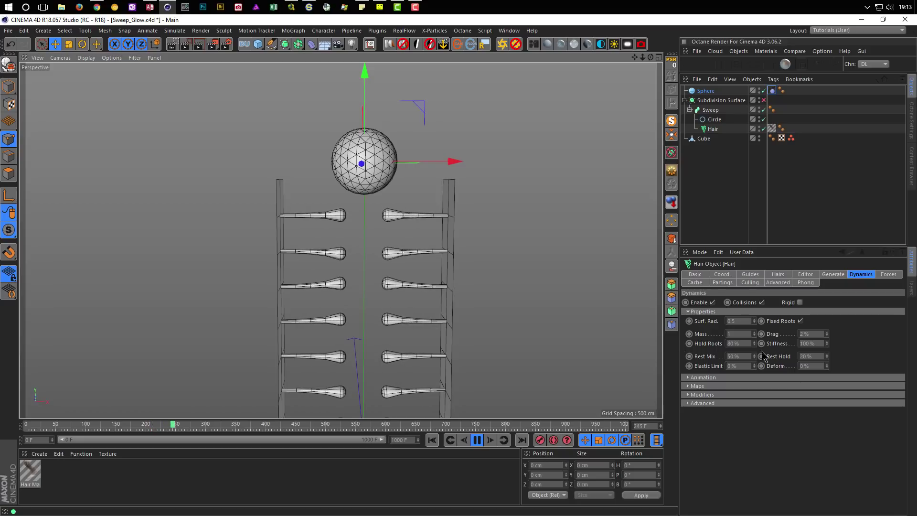
left_click(745, 356)
type("100")
key("Return")
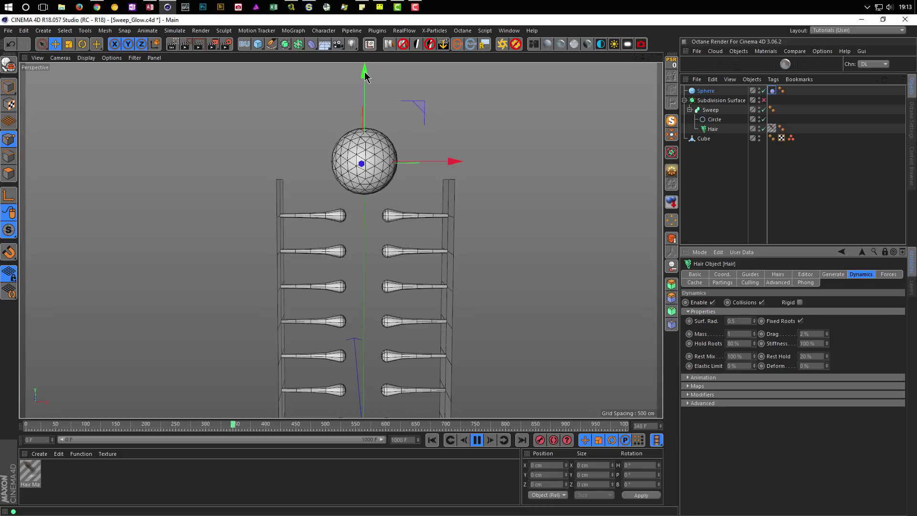
left_click_drag(364, 76, 364, 69)
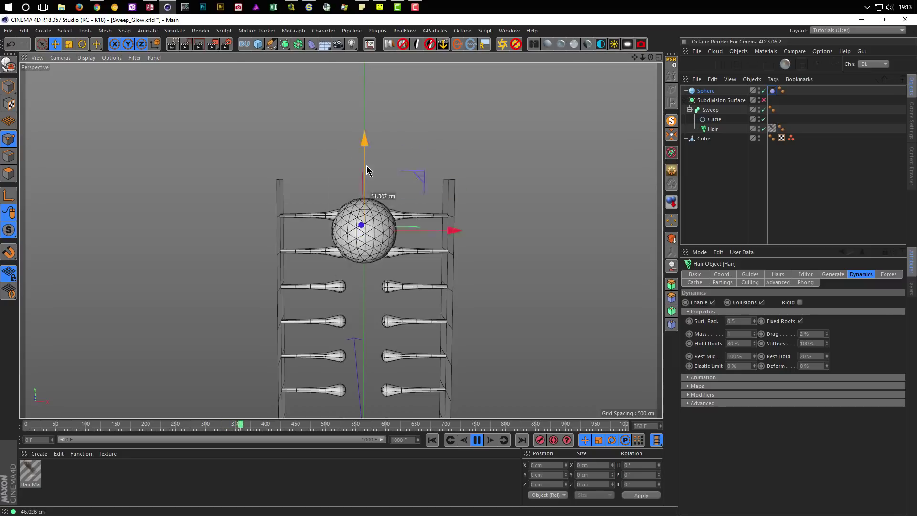
Set Rest Mix to 20% and Rest Hold to 30%, sweeping the sphere through to test.
left_click(744, 356)
type("20")
key("Return")
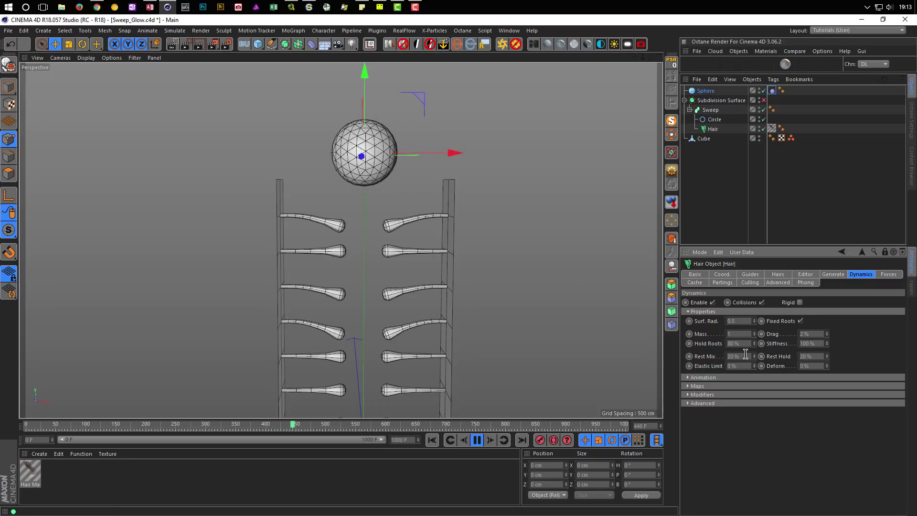
mouse_move(366, 71)
left_mouse_down()
mouse_move(395, 96)
mouse_move(395, 45)
left_mouse_up()
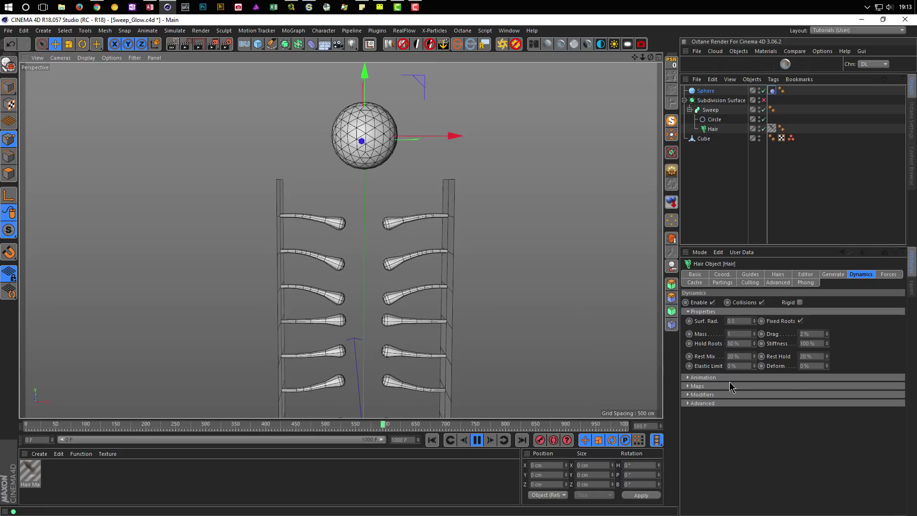
left_click(805, 356)
type("30")
key("Return")
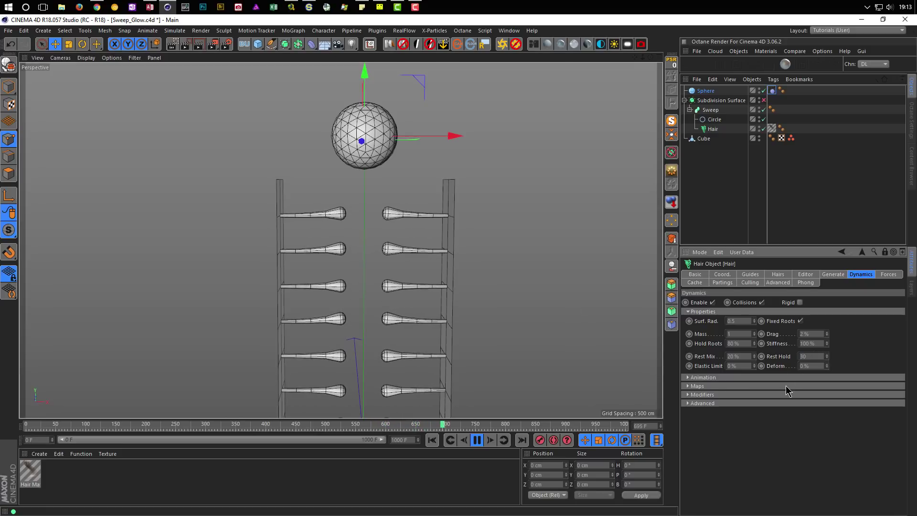
mouse_move(361, 67)
left_mouse_down()
mouse_move(401, 104)
mouse_move(410, 72)
left_mouse_up()
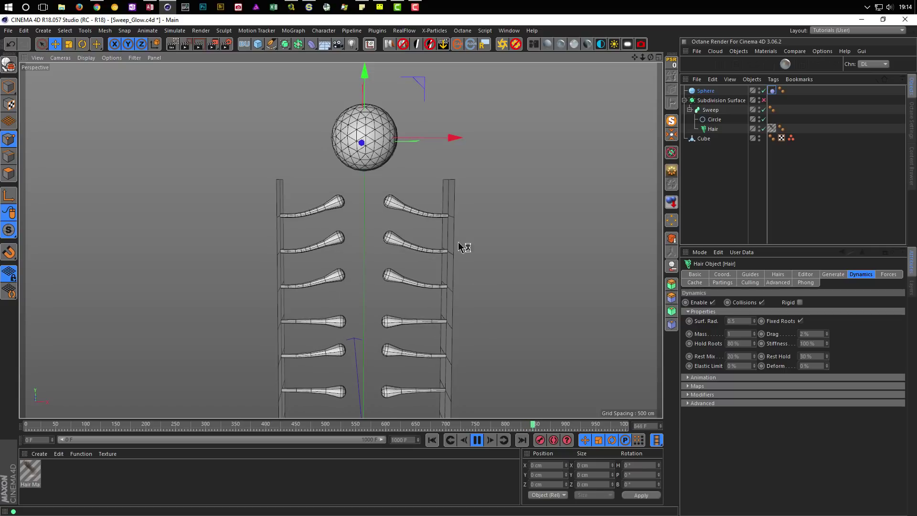
Restart the simulation from frame 0 and push the sphere down into the ladder.
left_click(477, 440)
left_click(431, 440)
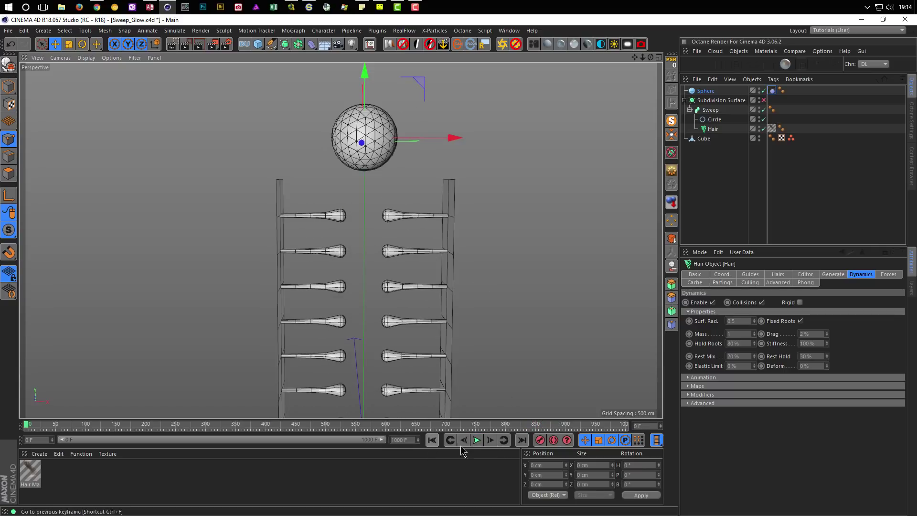
left_click(476, 440)
mouse_move(362, 74)
left_mouse_down()
mouse_move(385, 266)
mouse_move(392, 68)
mouse_move(392, 94)
left_mouse_up()
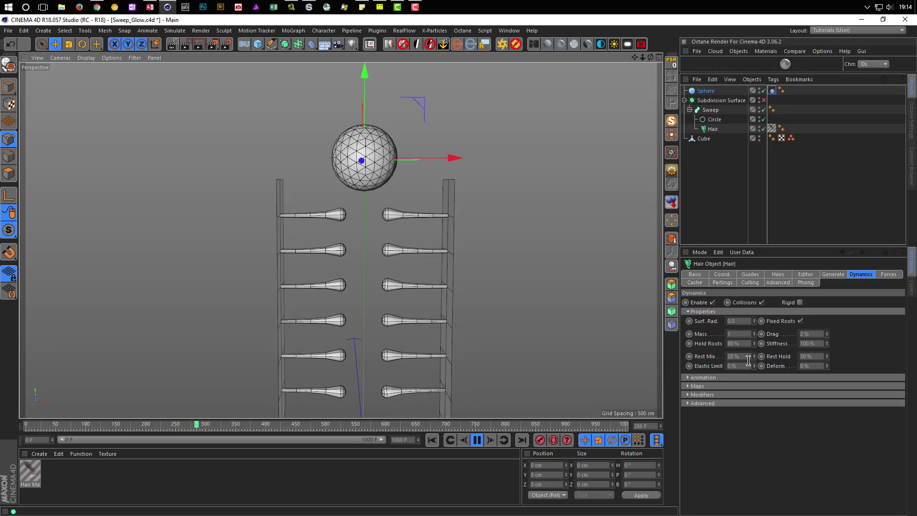
Try Rest Hold 10% and Rest Mix 70%, sweeping the sphere through the hairs.
double_click(818, 358)
type("10")
key("Return")
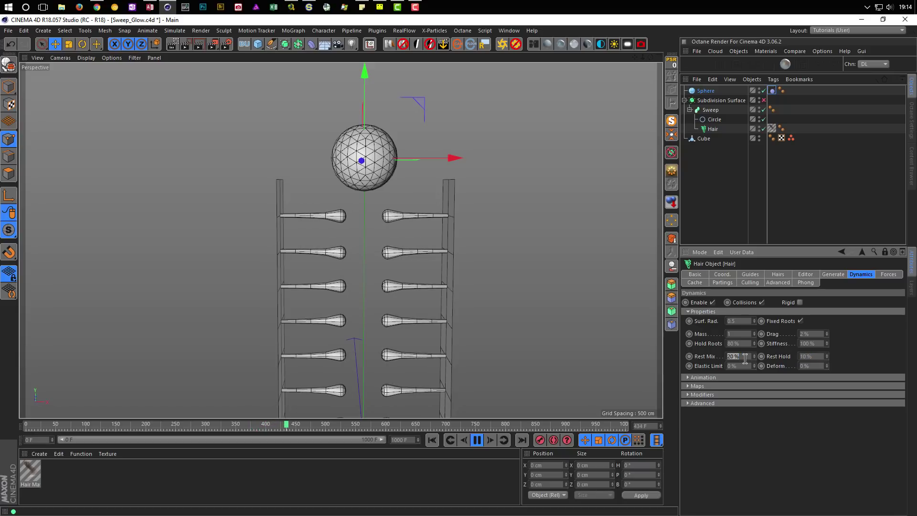
type("70")
key("Return")
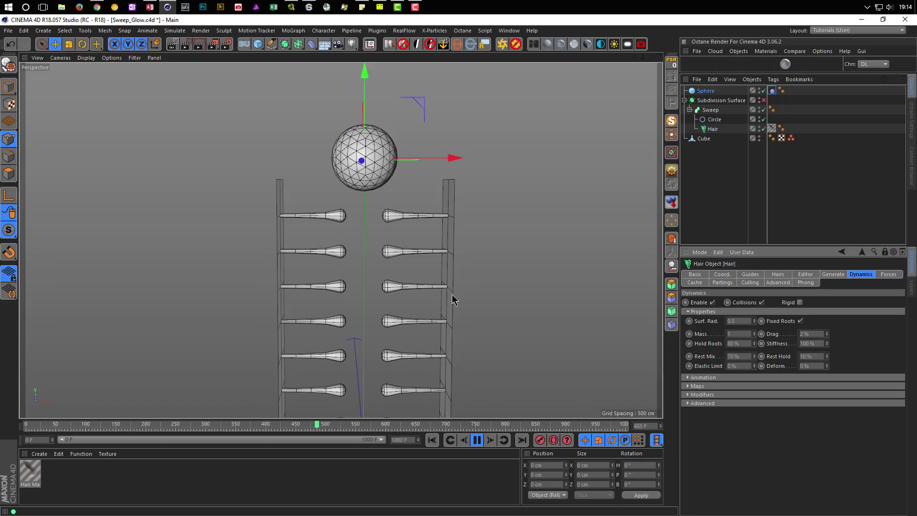
left_click_drag(372, 84, 386, 79)
Settle on Rest Mix 10% and Rest Hold 50%, then push the sphere through the rungs to check.
double_click(744, 358)
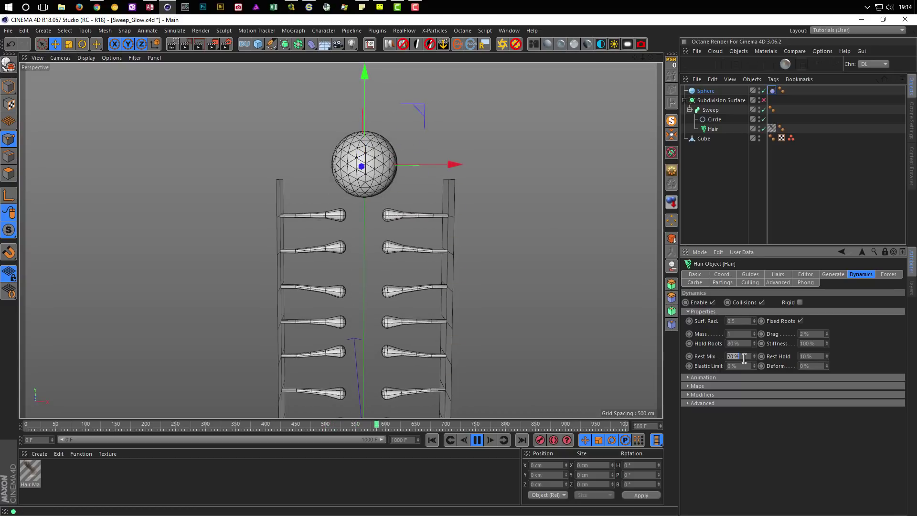
type("10")
key("Return")
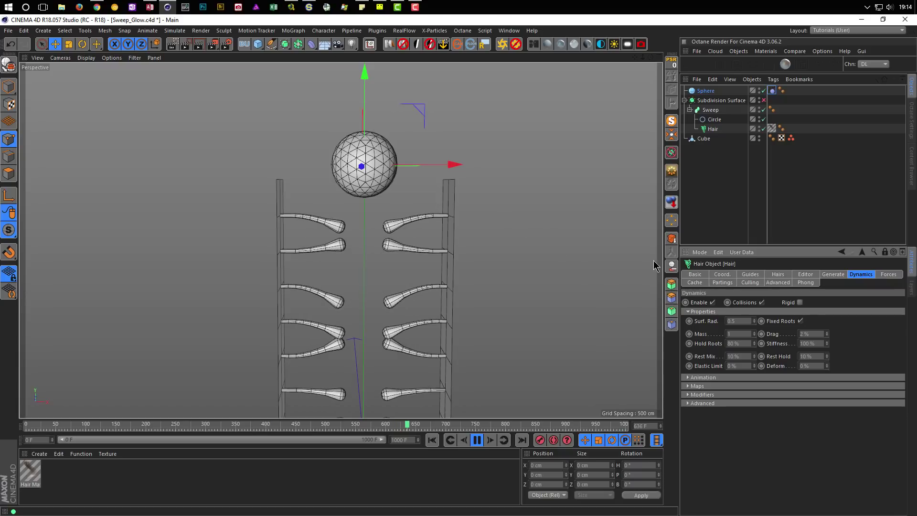
double_click(821, 357)
type("50")
key("Return")
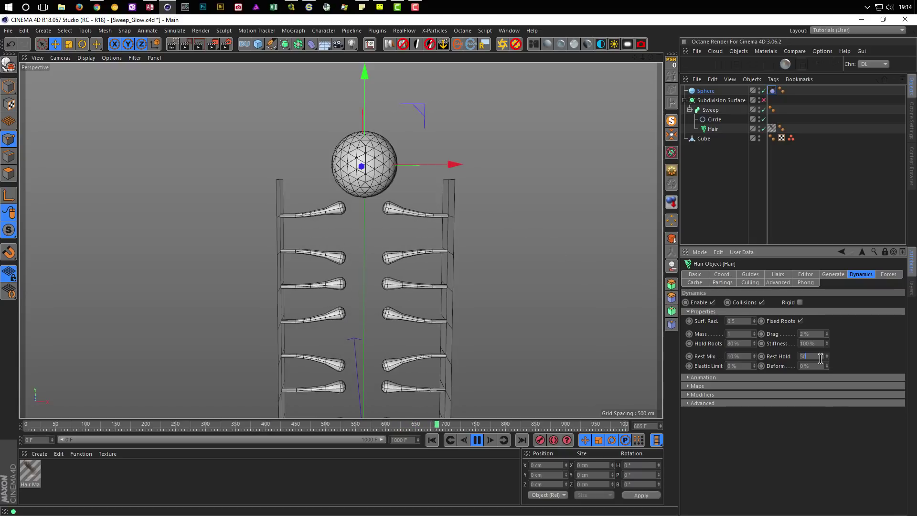
mouse_move(365, 80)
left_mouse_down()
mouse_move(370, 329)
mouse_move(371, 103)
left_mouse_up()
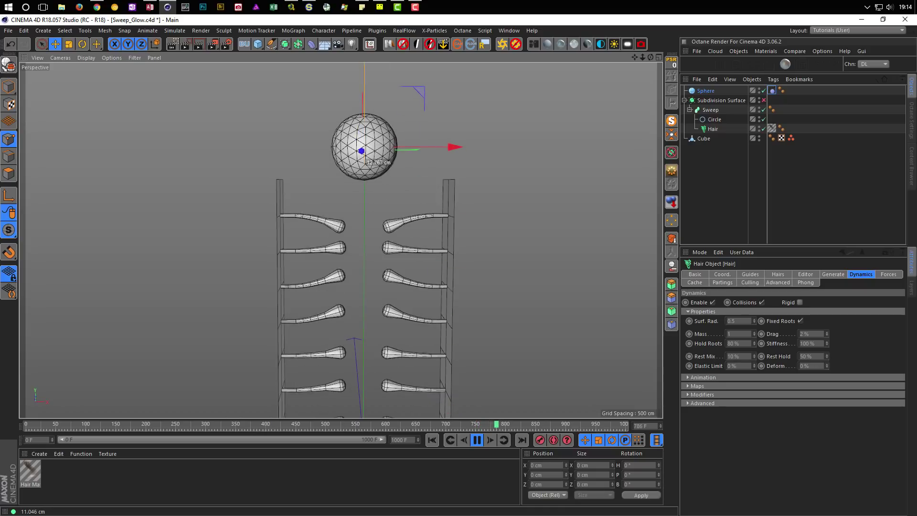
mouse_move(366, 160)
left_mouse_down()
mouse_move(368, 416)
mouse_move(383, 376)
mouse_move(367, 166)
left_mouse_up()
mouse_move(463, 66)
left_mouse_down()
mouse_move(462, 380)
mouse_move(479, 104)
left_mouse_up()
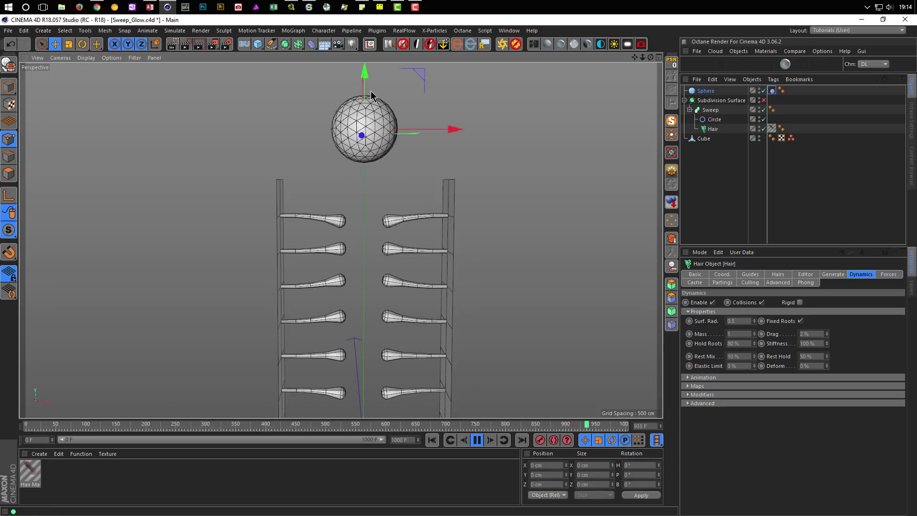
Stop playback, save Sweep_Glow.c4d, review the Advanced and Dynamics tabs, and replay from frame 0.
left_click(477, 441)
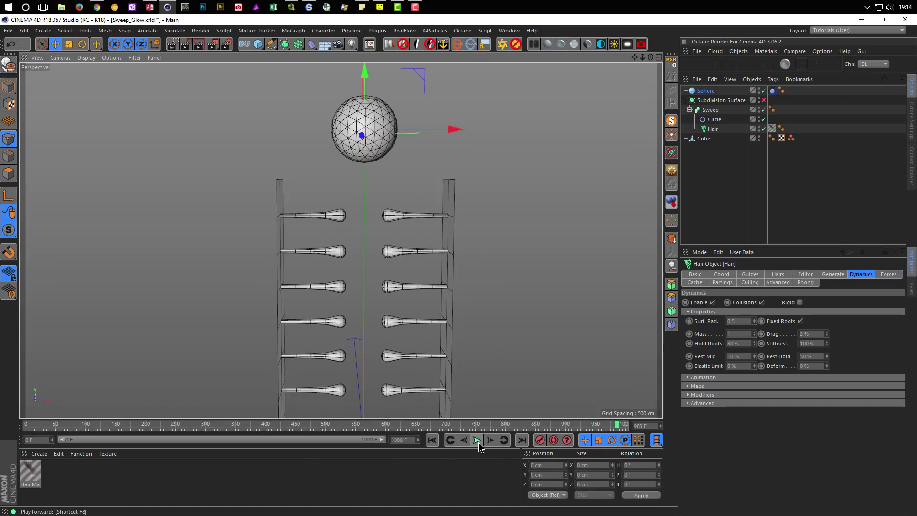
key("ctrl+s")
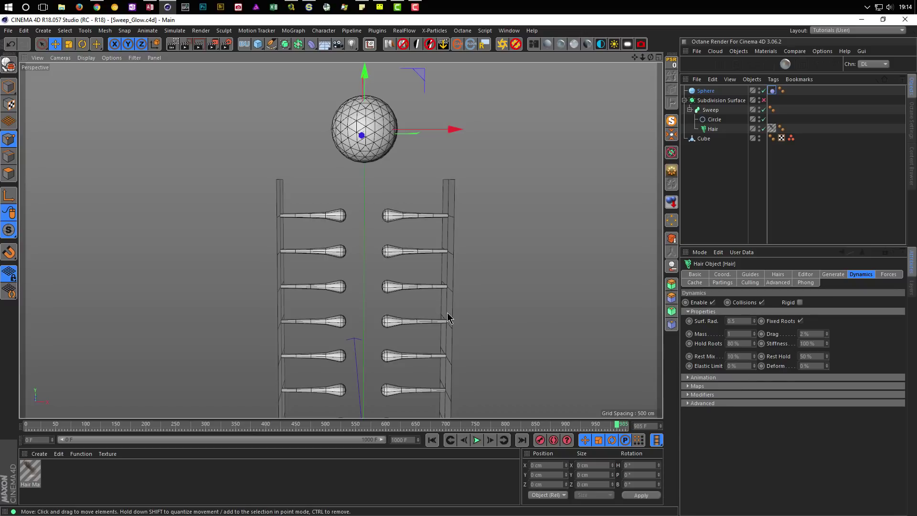
left_click(778, 283)
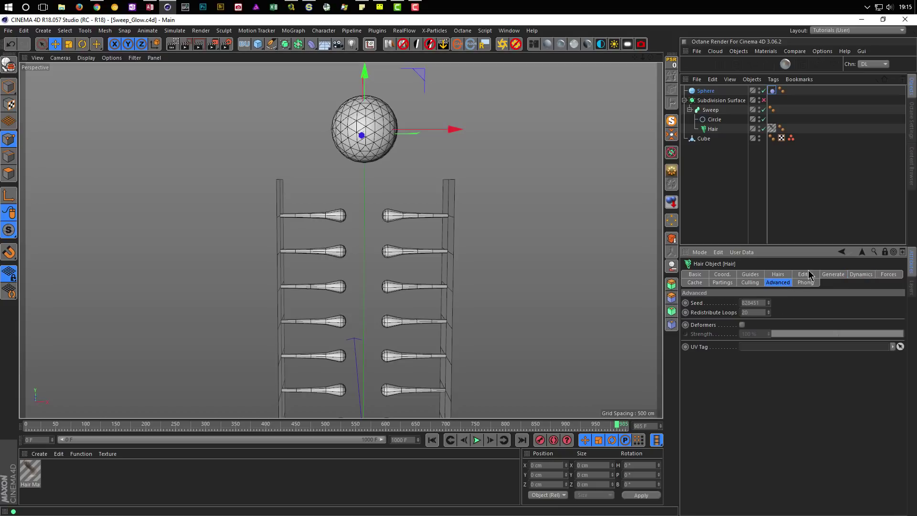
left_click(860, 275)
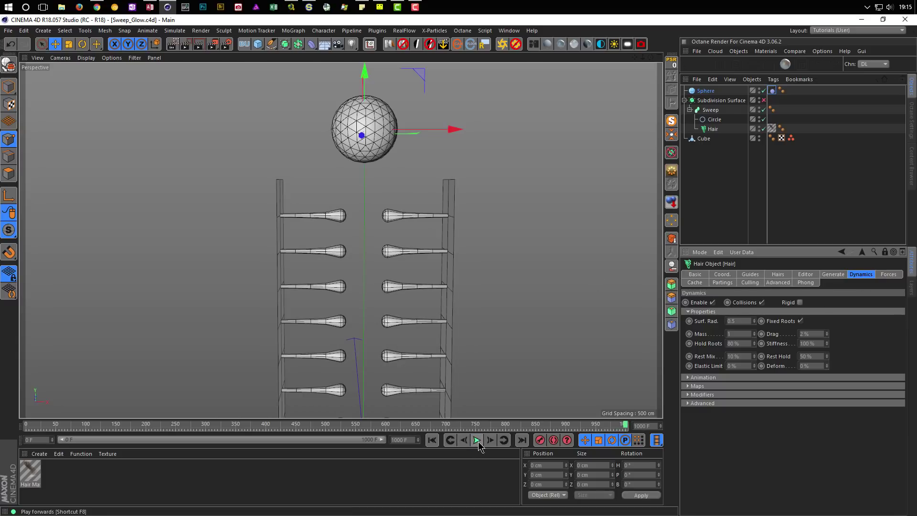
left_click(476, 440)
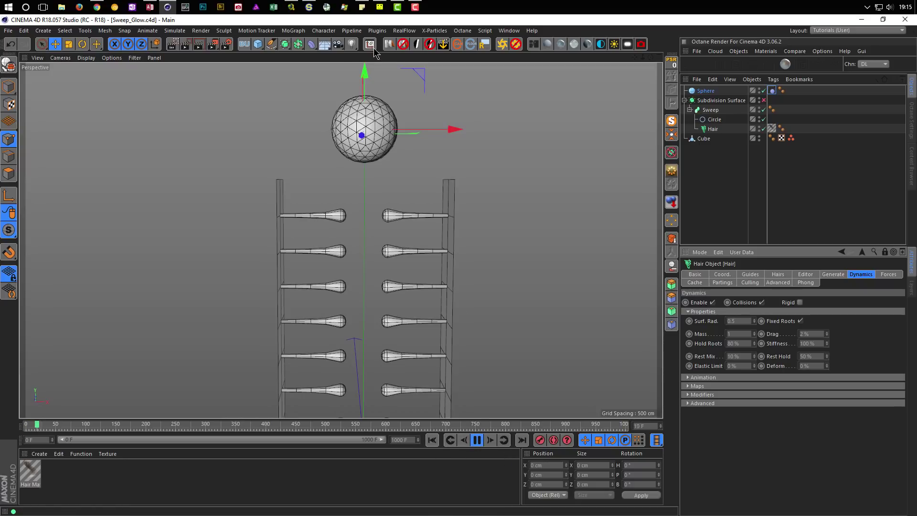
Drag the sphere onto the top tubes, edit the surface radius value, then stop and rewind.
left_click_drag(367, 74, 364, 125)
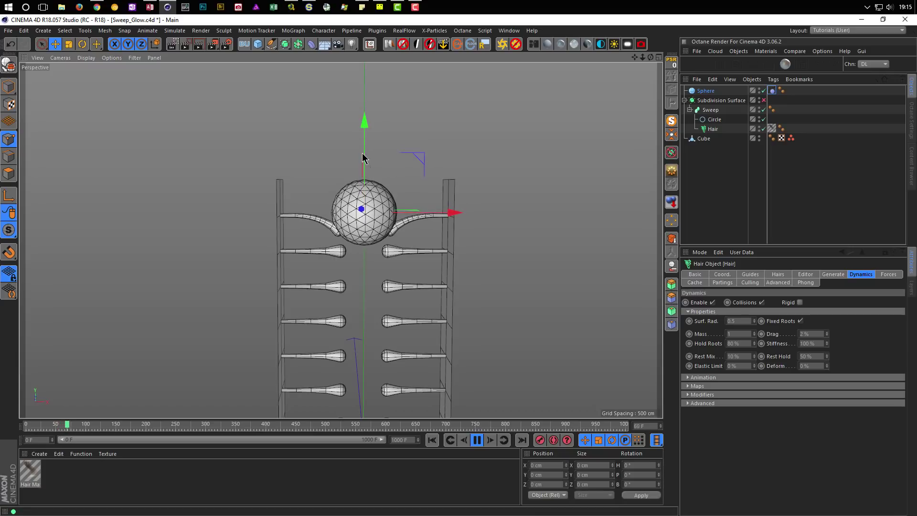
scroll(343, 228, "up", 2)
scroll(315, 261, "up", 3)
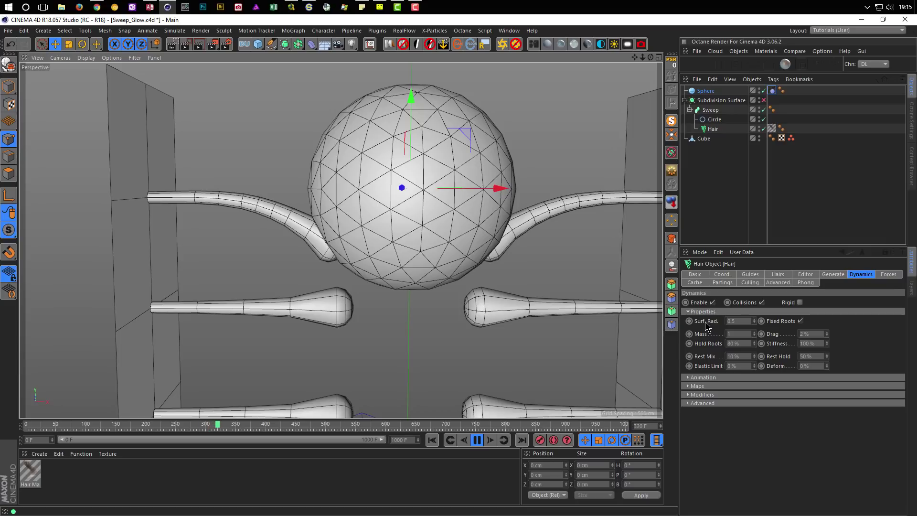
left_click(743, 321)
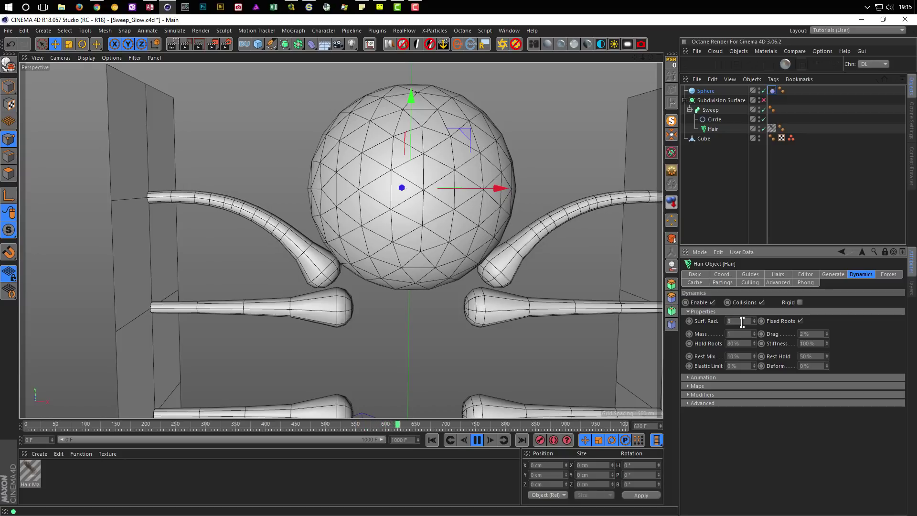
left_click(477, 439)
left_click(433, 440)
Replay with the sphere lowered through the tubes, finally leaving it high above the ladder.
scroll(420, 368, "down", 5)
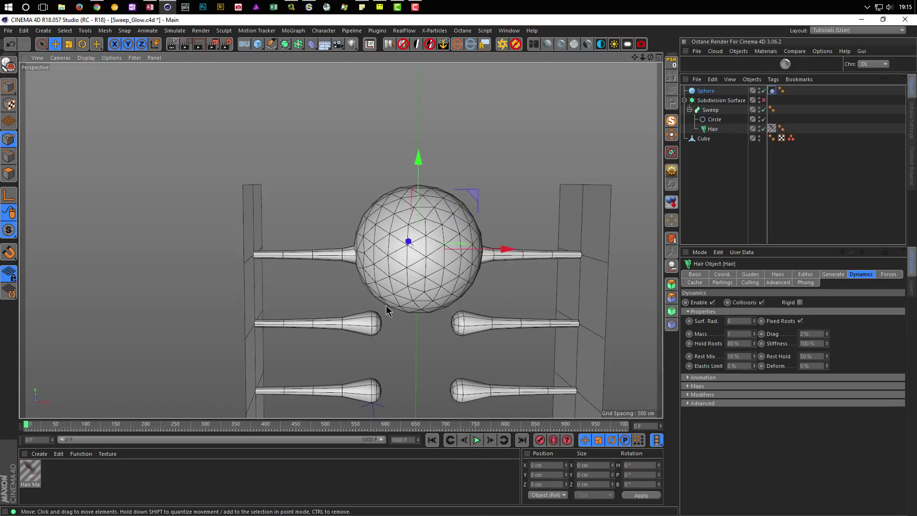
left_click_drag(418, 159, 419, 72)
left_click(477, 440)
mouse_move(419, 72)
left_mouse_down()
mouse_move(424, 228)
mouse_move(429, 220)
mouse_move(454, 351)
mouse_move(477, 86)
mouse_move(453, 399)
mouse_move(431, 332)
left_mouse_up()
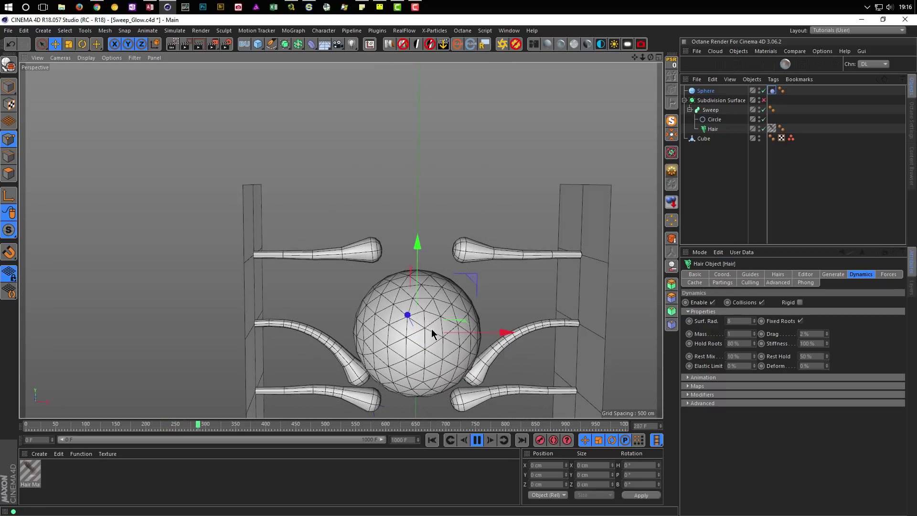
scroll(315, 311, "down", 3)
middle_click_drag(356, 229, 319, 193)
left_click_drag(341, 183, 356, 228)
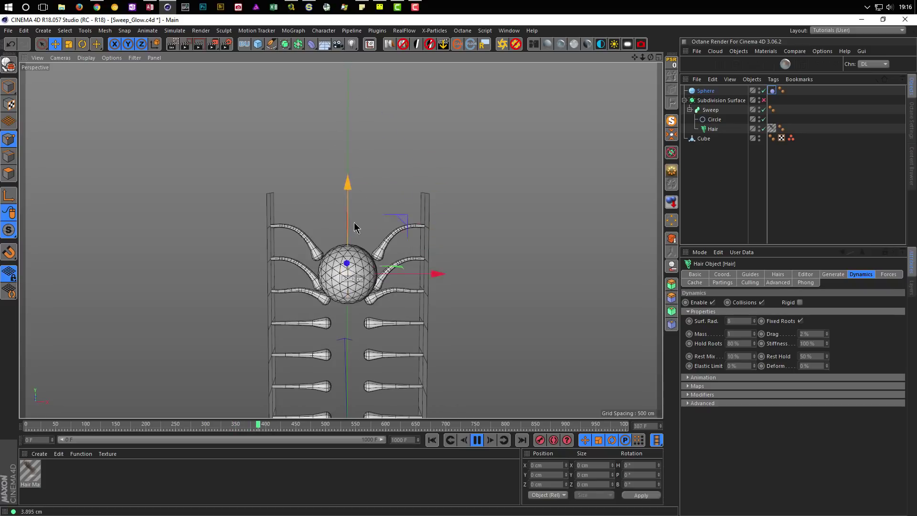
left_click_drag(356, 228, 380, 79)
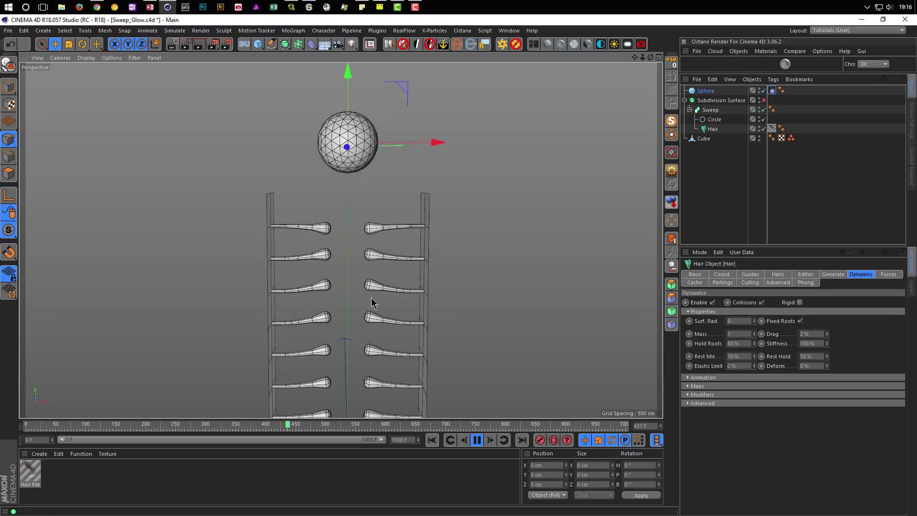
Stop playback, rewind to frame 0, and set the animation end frame to 100.
left_click(478, 443)
left_click(432, 440)
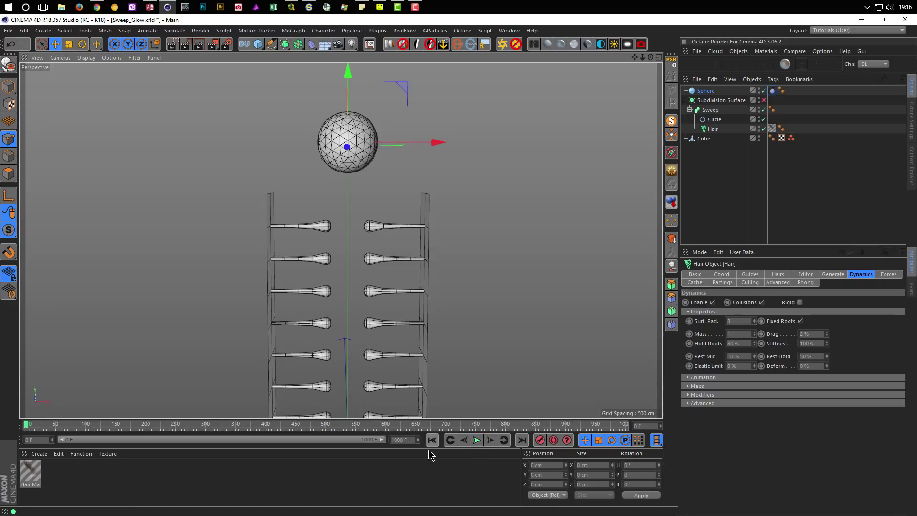
left_click(408, 439)
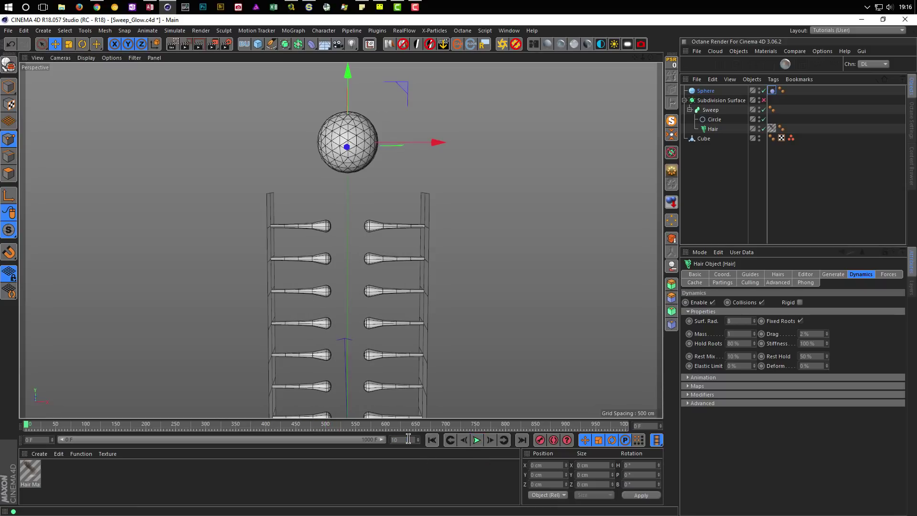
type("0")
key("Return")
scroll(436, 313, "down", 2)
scroll(428, 313, "down", 2)
middle_click_drag(350, 330, 358, 176, "alt")
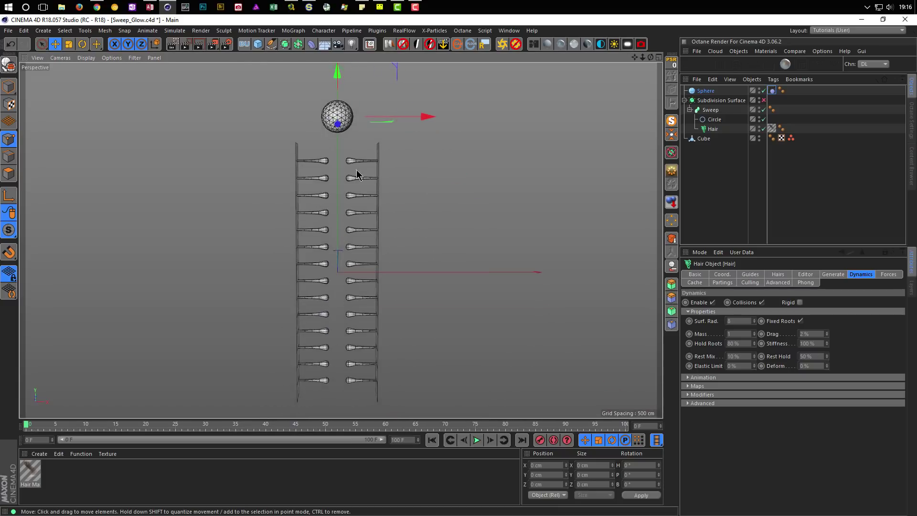
Set the render output to a square 720 × 720 with Lock Ratio enabled.
left_click(227, 44)
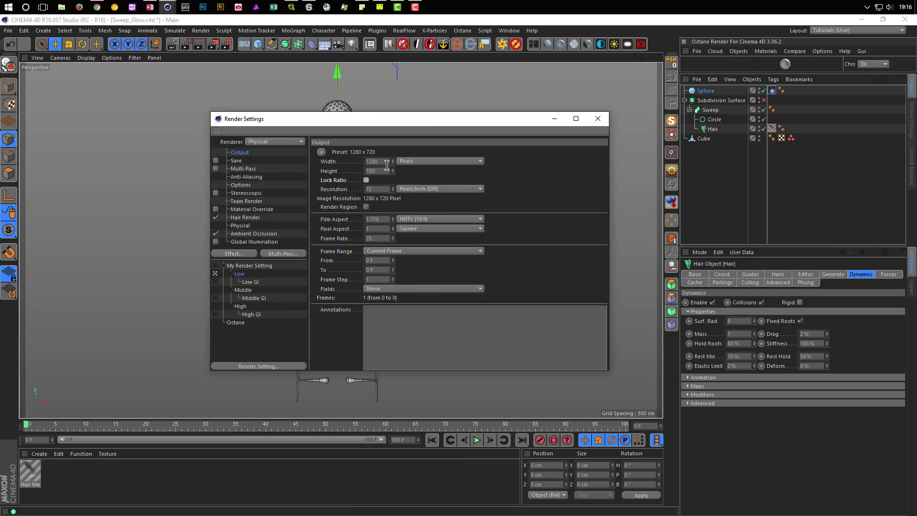
type("720")
key("Return")
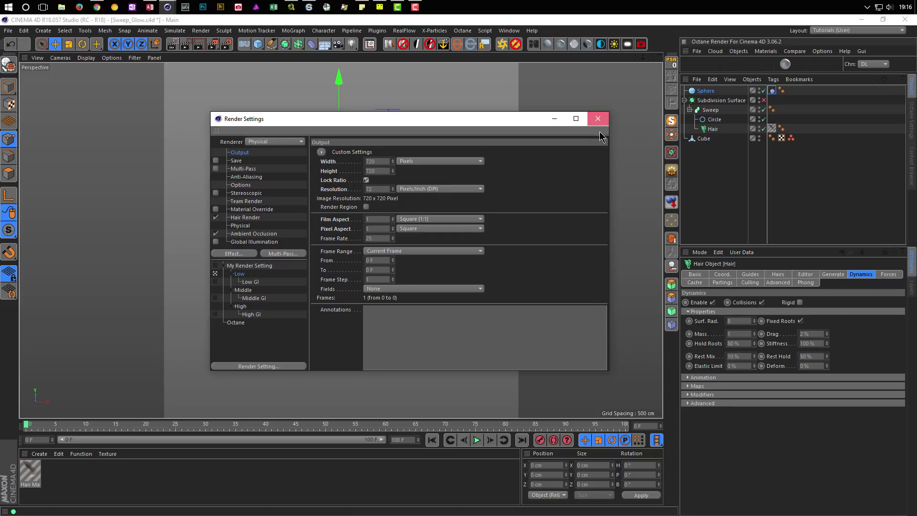
left_click(597, 118)
scroll(348, 237, "up", 2)
scroll(373, 233, "up", 1)
scroll(381, 230, "up", 2)
scroll(391, 221, "up", 1)
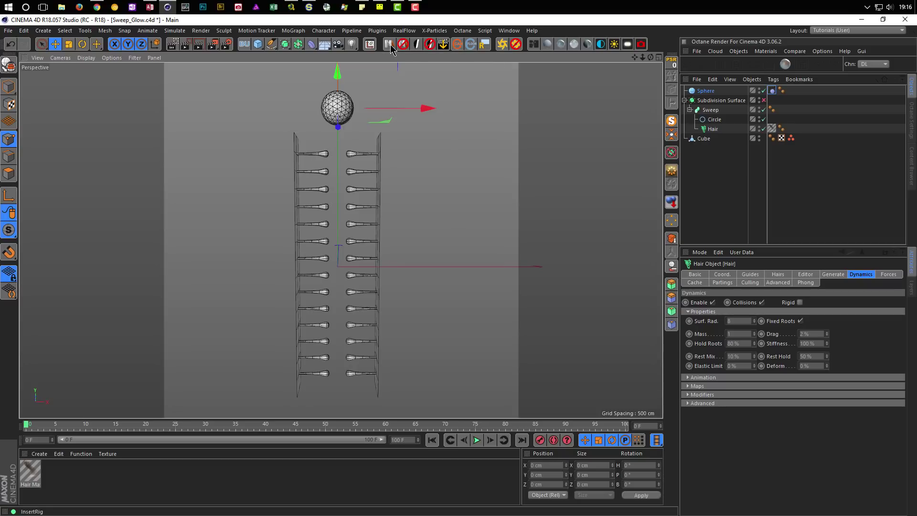
Add a camera matching the current view and zero its rotation.
left_click(340, 43)
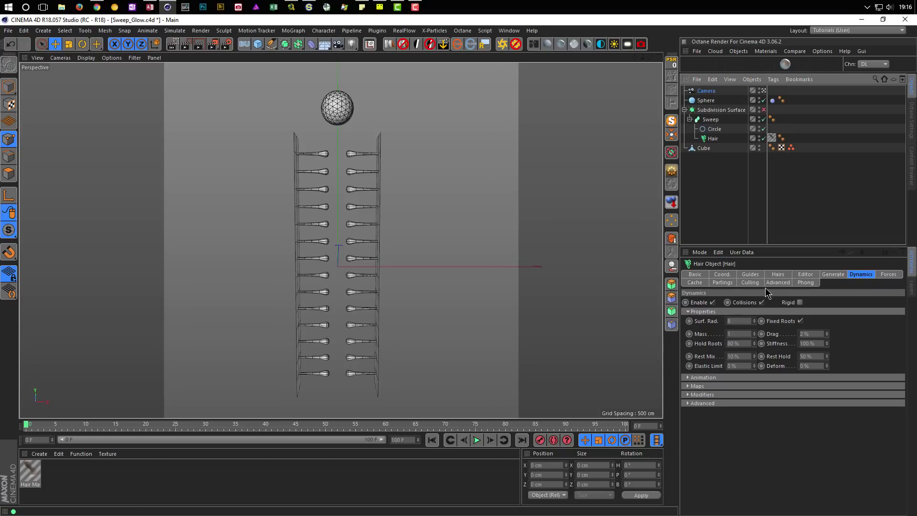
left_click(885, 253)
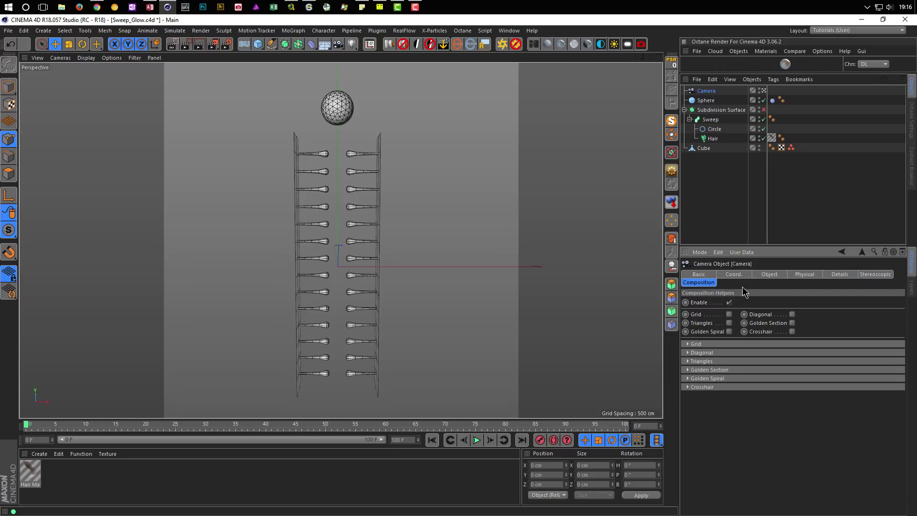
left_click(734, 274)
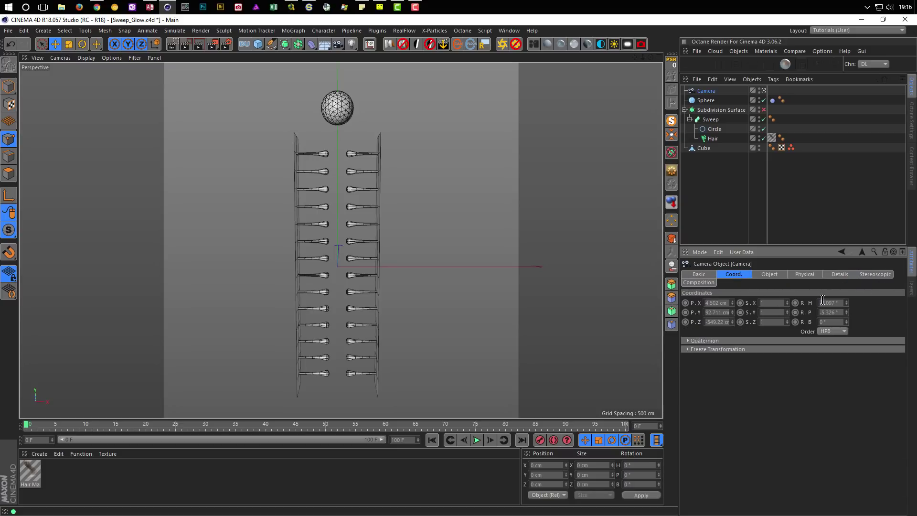
type("0")
key("Return")
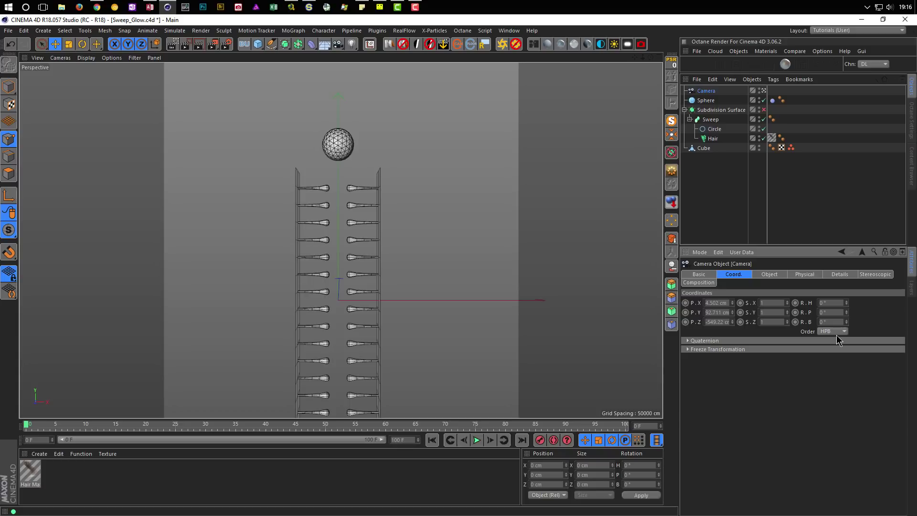
Centre the camera at P.X 0 cm and P.Y 0 cm.
double_click(720, 303)
type("0")
key("Tab")
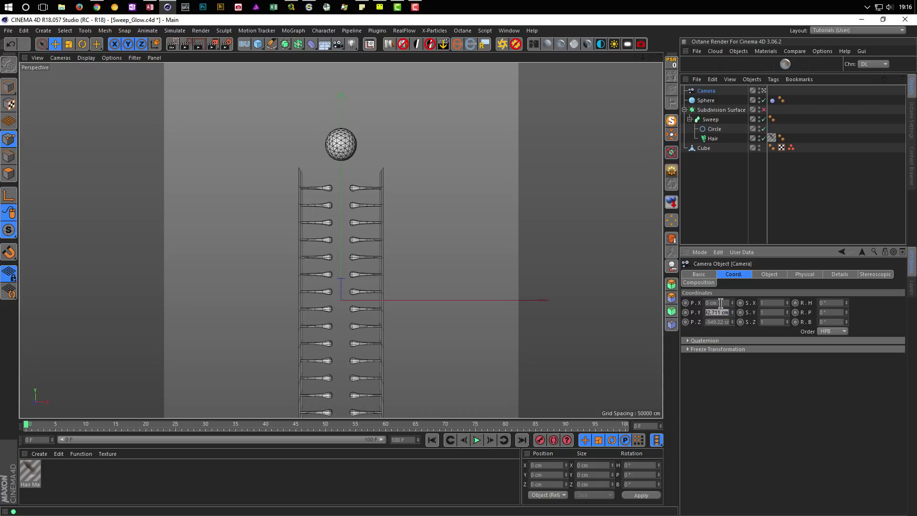
type("0")
key("Return")
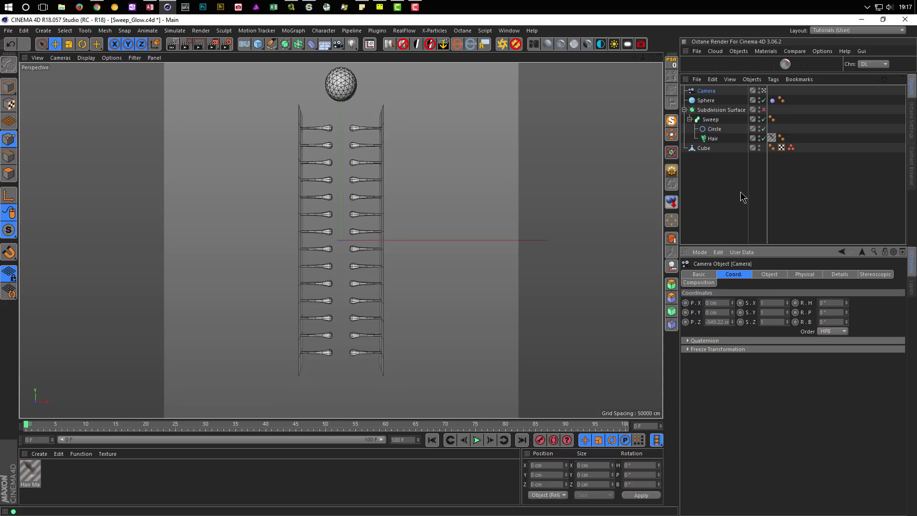
Give the camera an 80 mm focal length, pull it back in Z, and add a Protection tag.
left_click(761, 274)
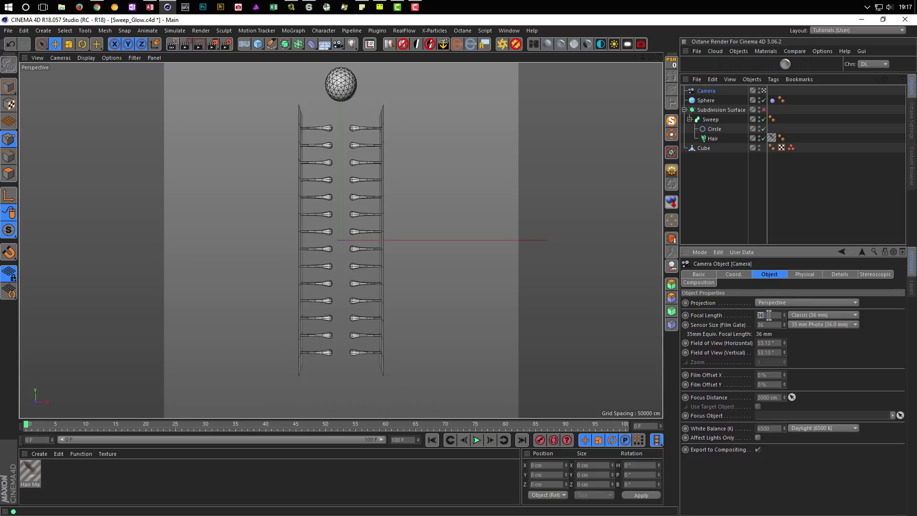
type("80")
key("Return")
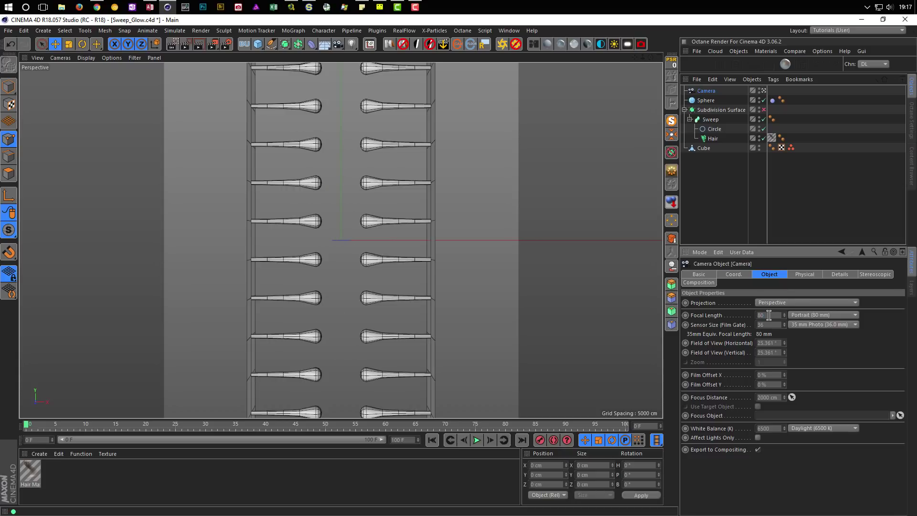
left_click(733, 275)
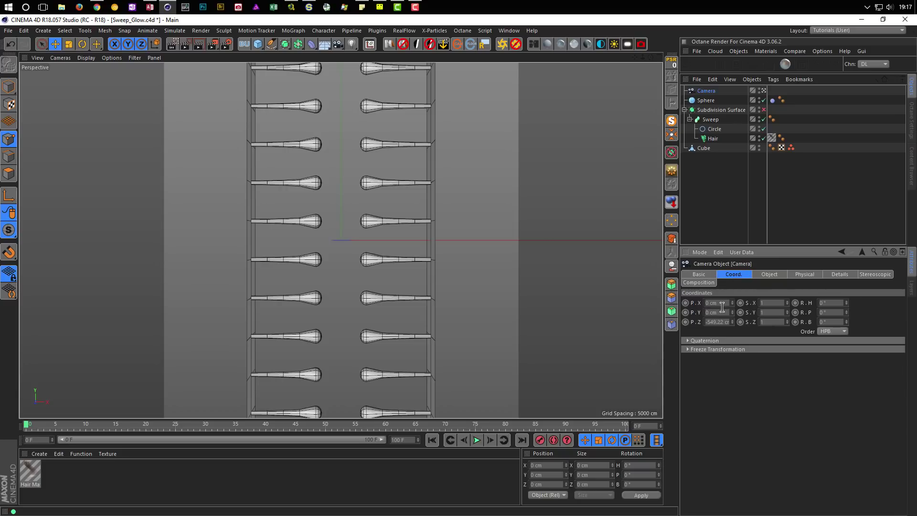
left_click_drag(733, 324, 733, 362)
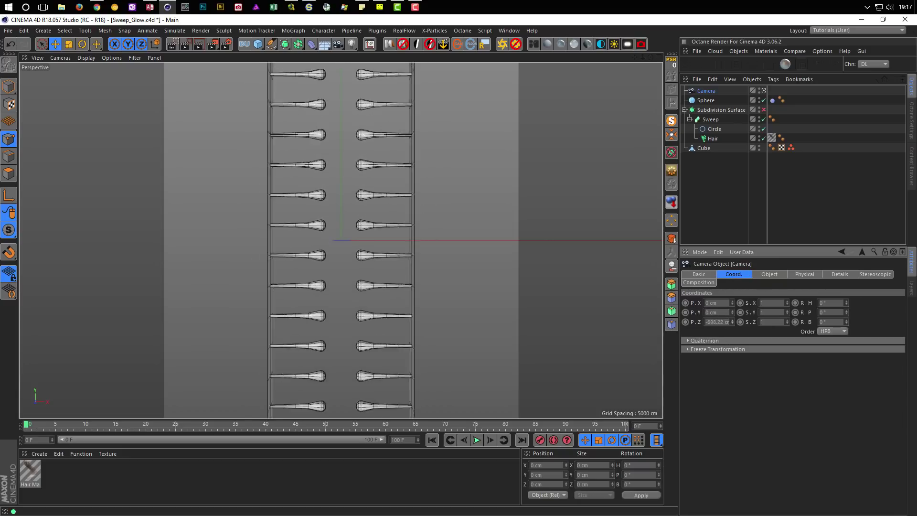
mouse_move(732, 321)
left_mouse_down()
mouse_move(732, 293)
mouse_move(732, 322)
left_mouse_up()
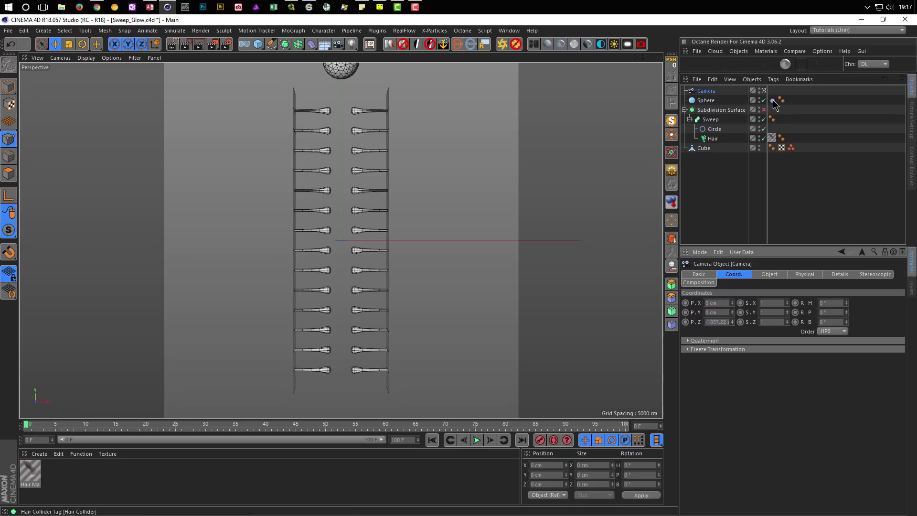
right_click(716, 91)
mouse_move(745, 93)
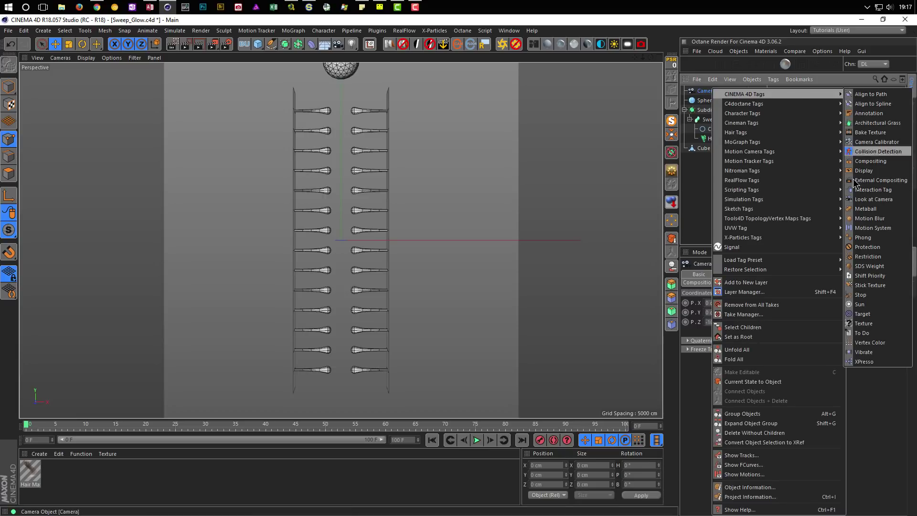
left_click(860, 246)
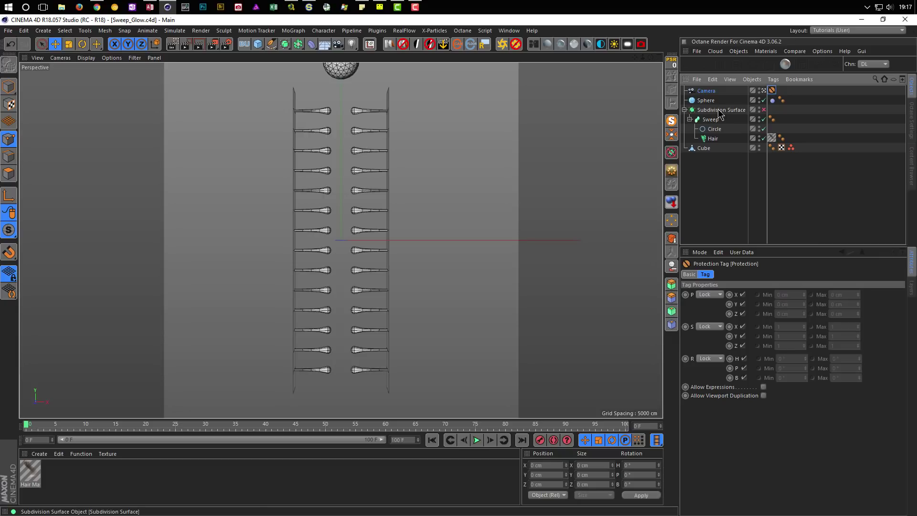
Raise the sphere above the ladder and keyframe its Y position at frame 0.
middle_click(546, 277)
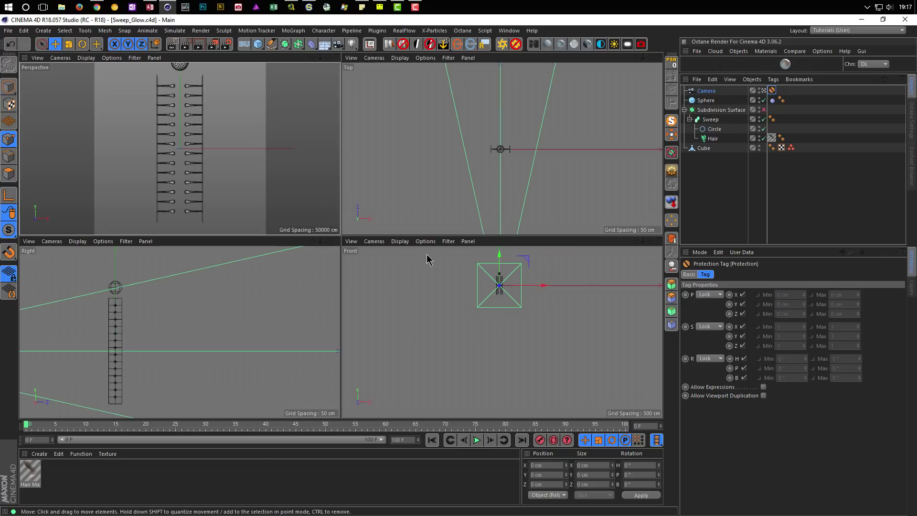
right_click_drag(495, 266, 609, 264, "alt")
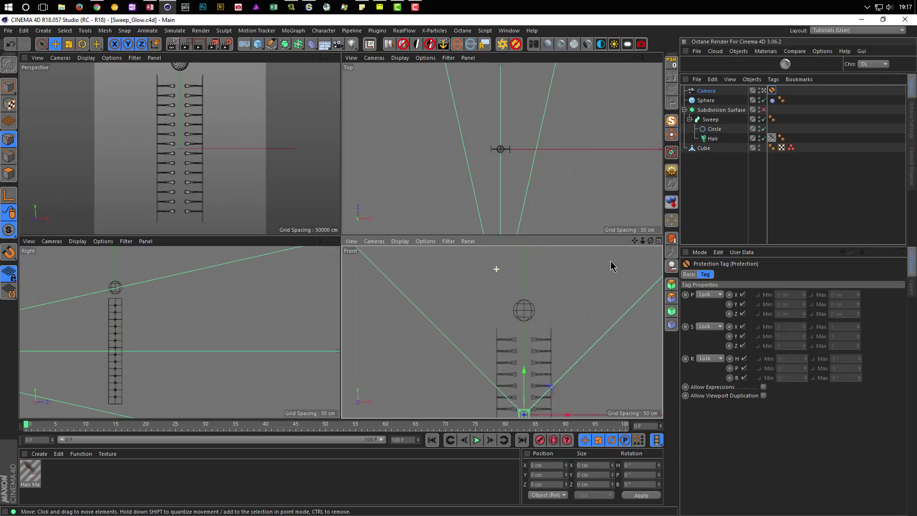
left_click(706, 100)
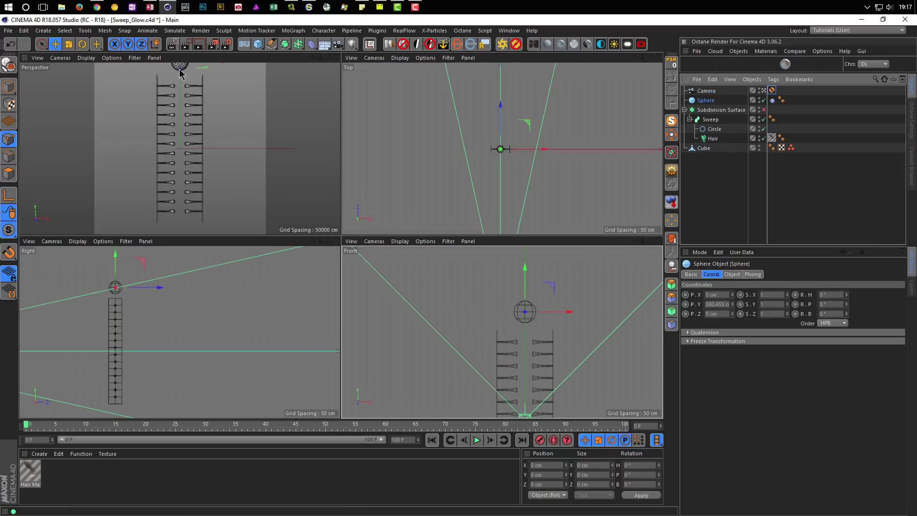
left_click_drag(523, 266, 520, 258)
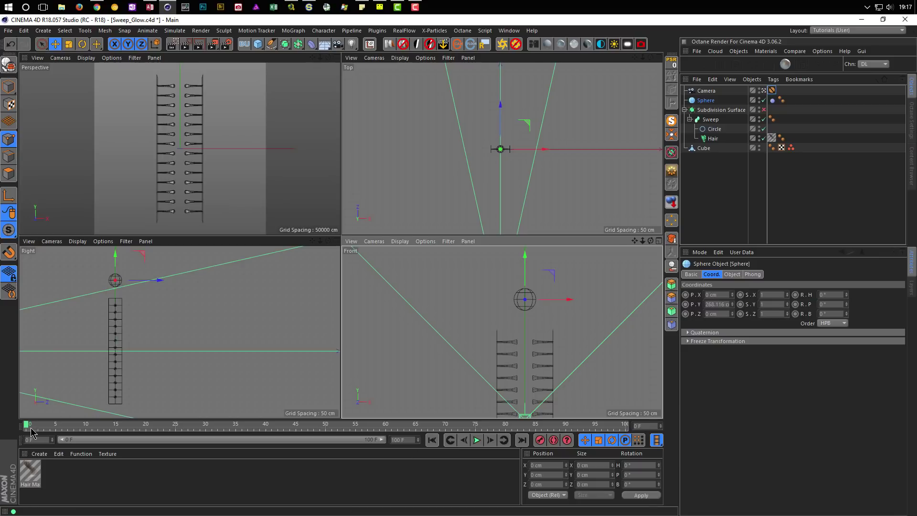
left_click(686, 307)
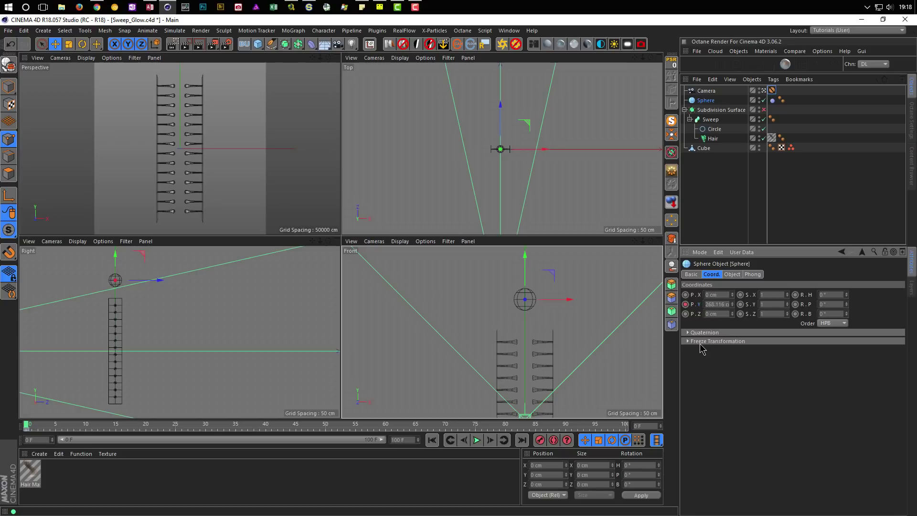
At frame 100, drop the sphere to Y -272.348 cm below the ladder and keyframe it.
left_click(654, 427)
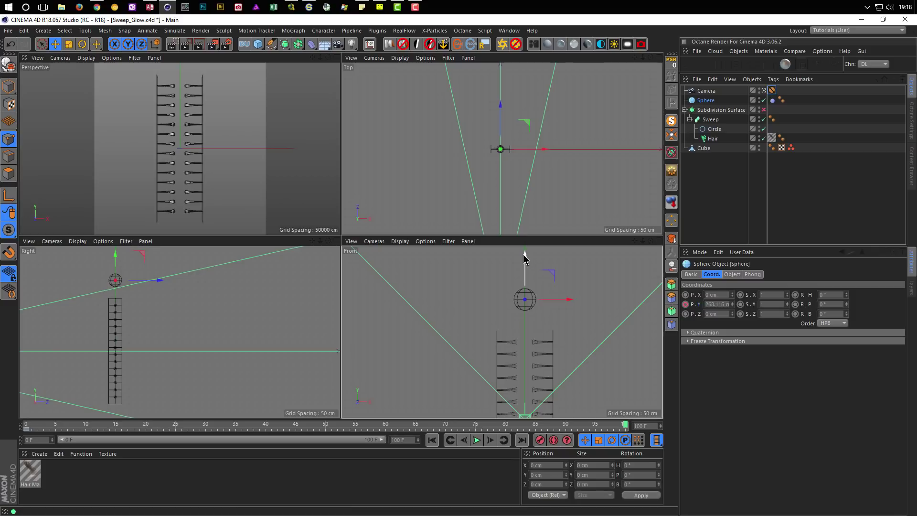
left_click_drag(524, 260, 524, 386)
mouse_move(520, 413)
middle_mouse_down("alt")
mouse_move(502, 332)
mouse_move(499, 345)
middle_mouse_up("alt")
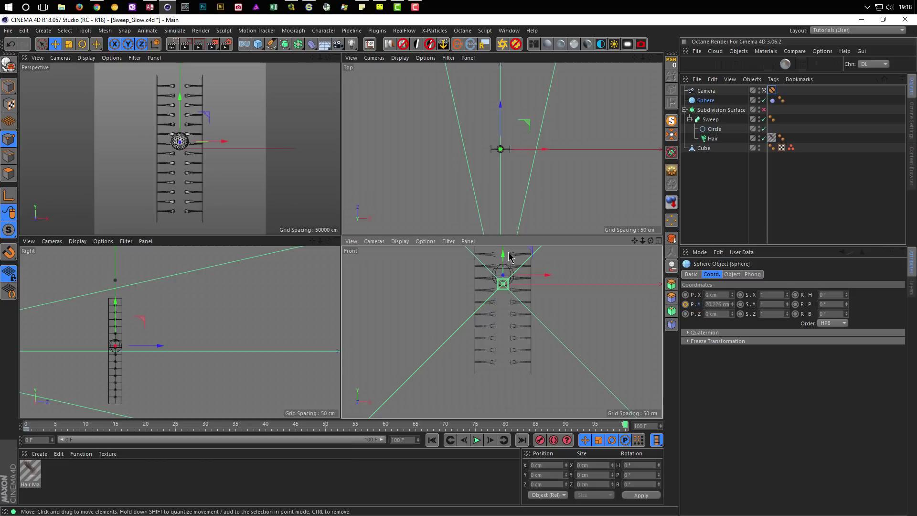
left_click_drag(504, 257, 472, 388)
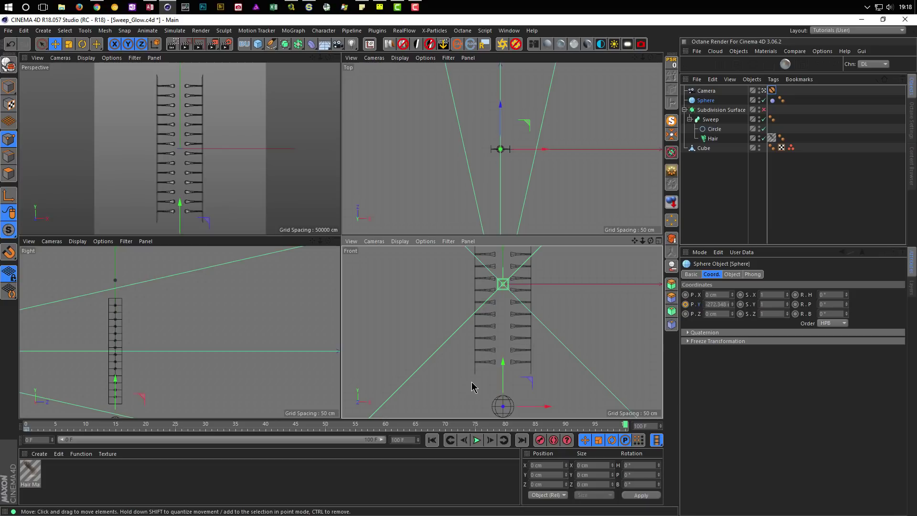
left_click(686, 304)
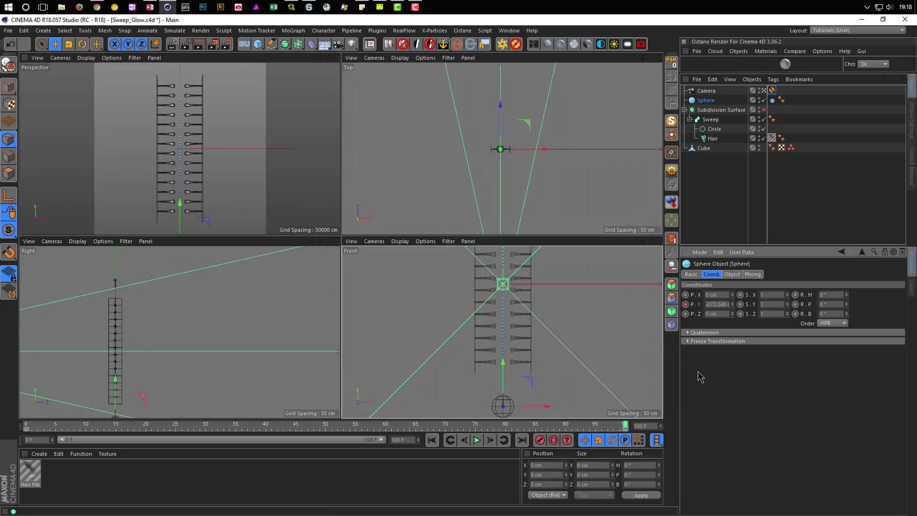
middle_click(227, 189)
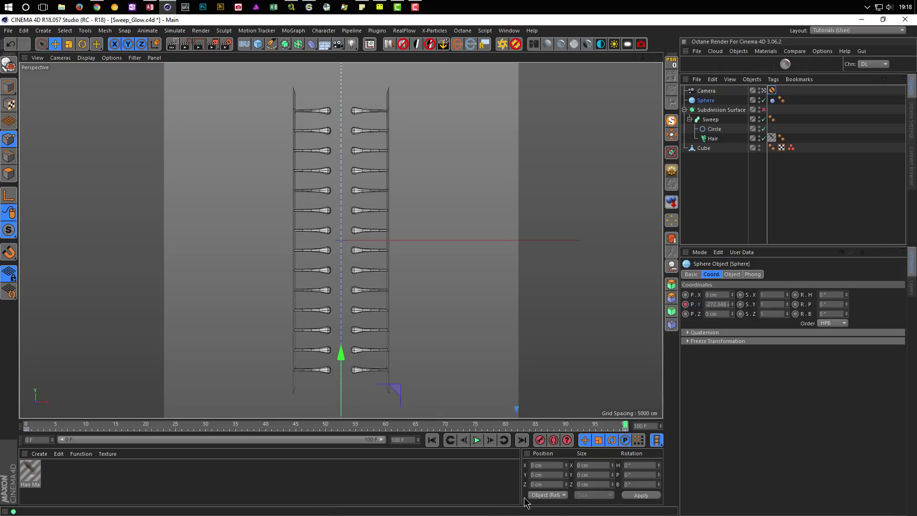
Set both of the sphere's Position.Y keys to Linear interpolation in the F-Curve editor, then rewind.
left_click(431, 440)
left_click(477, 440)
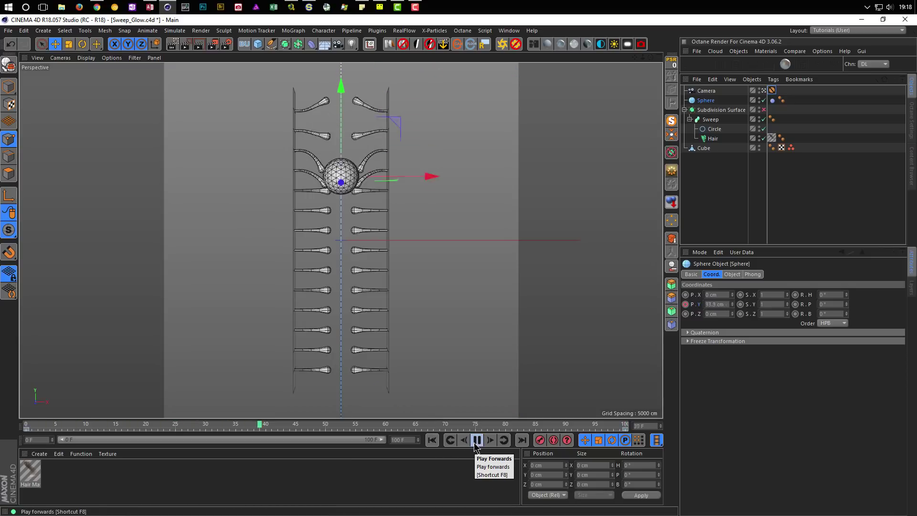
left_click(476, 439)
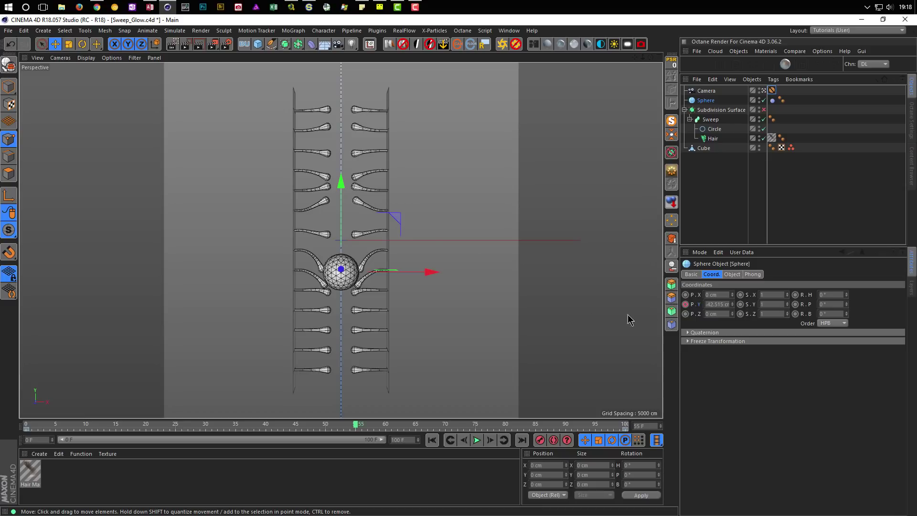
right_click(699, 308)
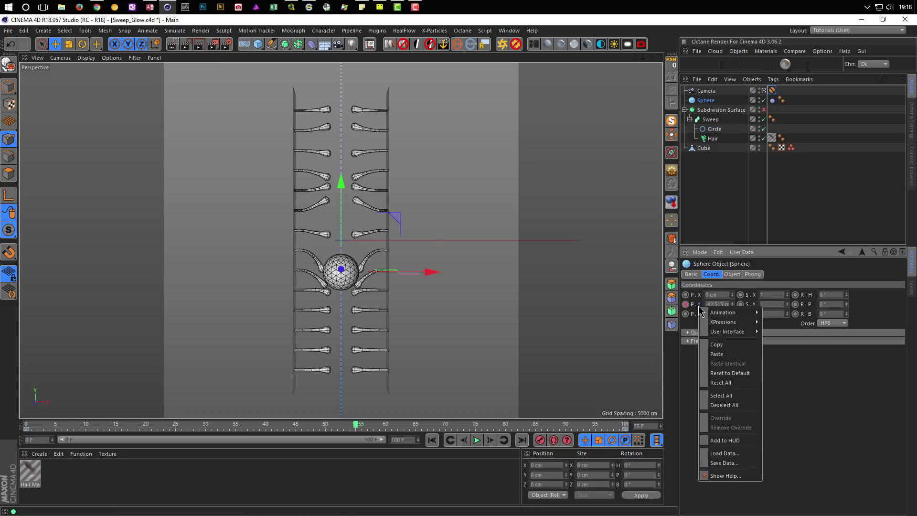
mouse_move(723, 313)
left_click(772, 405)
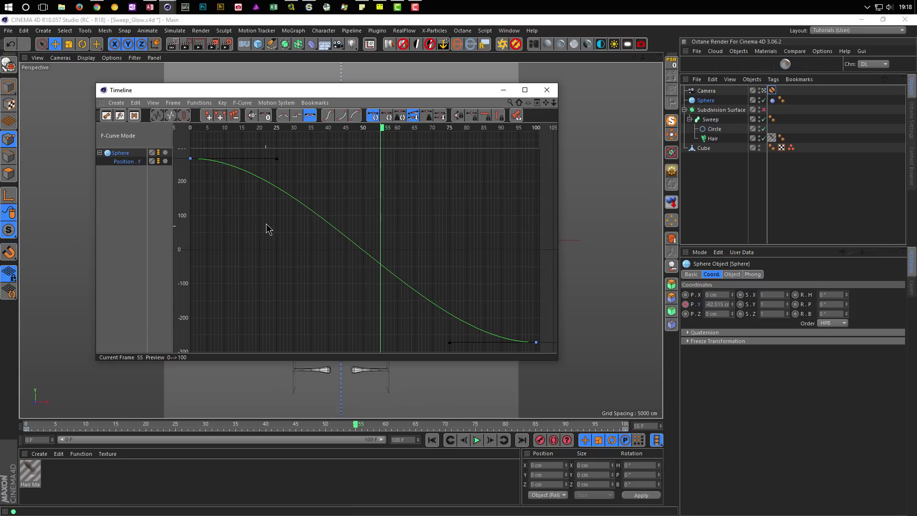
key("ctrl+a")
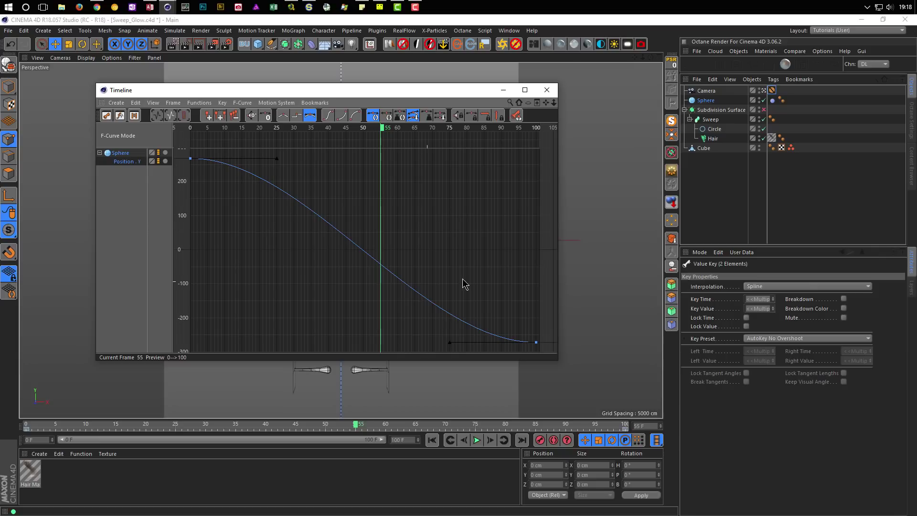
left_click(283, 116)
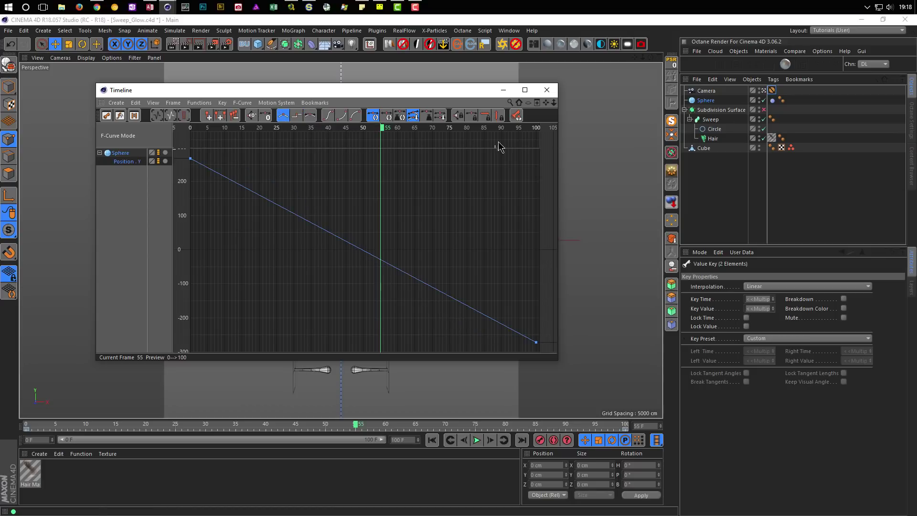
left_click(547, 91)
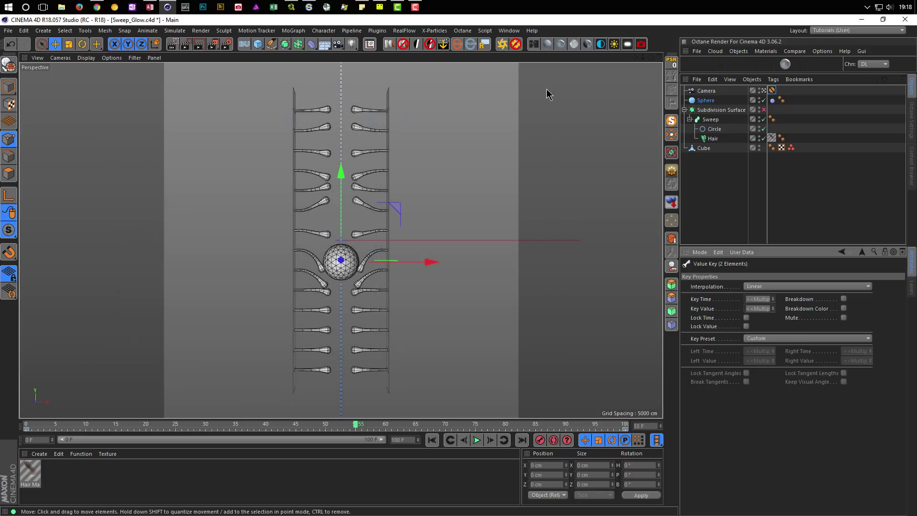
left_click(432, 440)
left_click(477, 439)
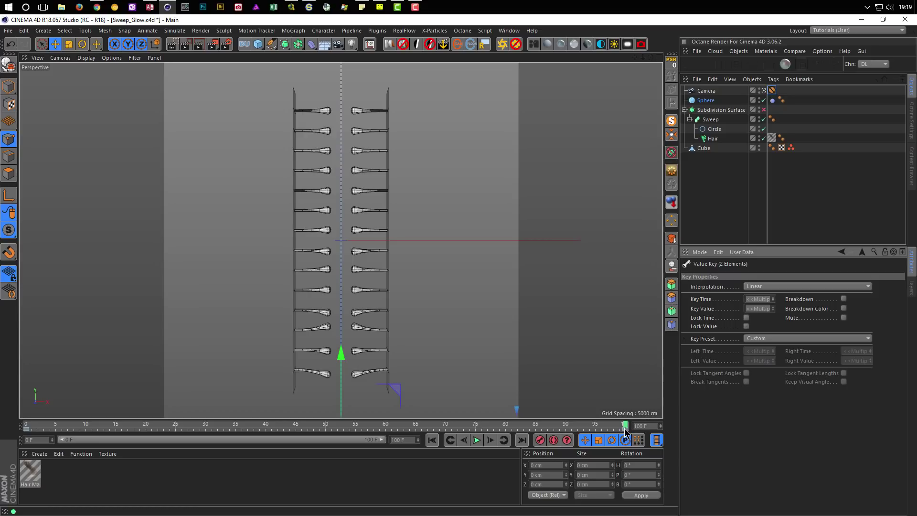
left_click(625, 429)
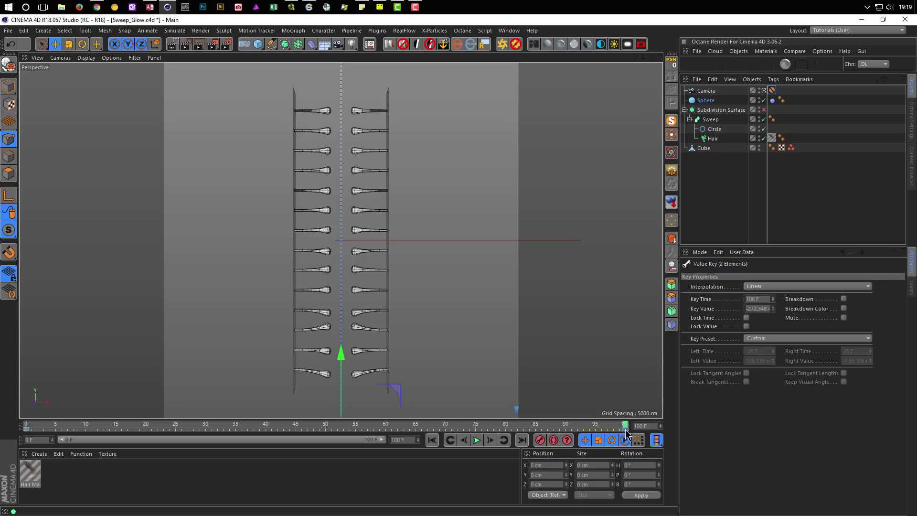
mouse_move(625, 429)
left_mouse_down()
mouse_move(502, 429)
mouse_move(506, 435)
left_mouse_up()
left_click(432, 439)
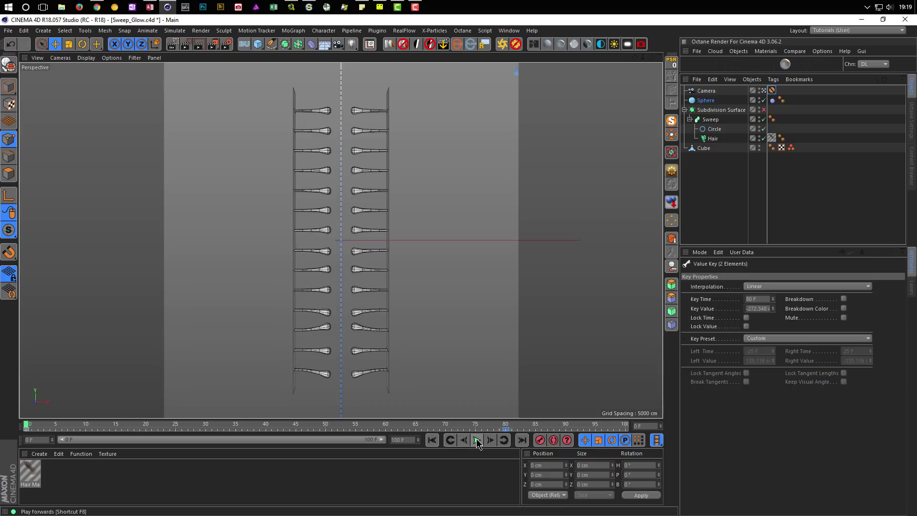
left_click(476, 440)
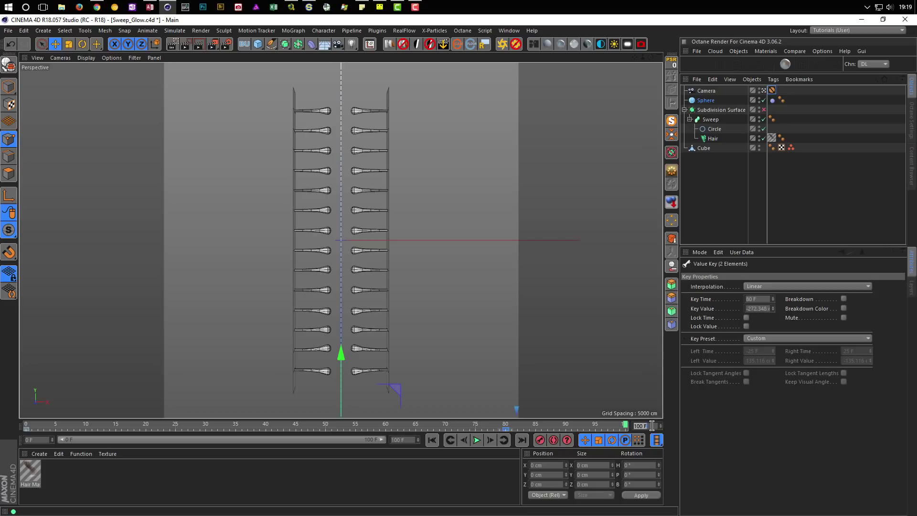
left_click_drag(502, 435, 630, 431)
left_click(625, 440)
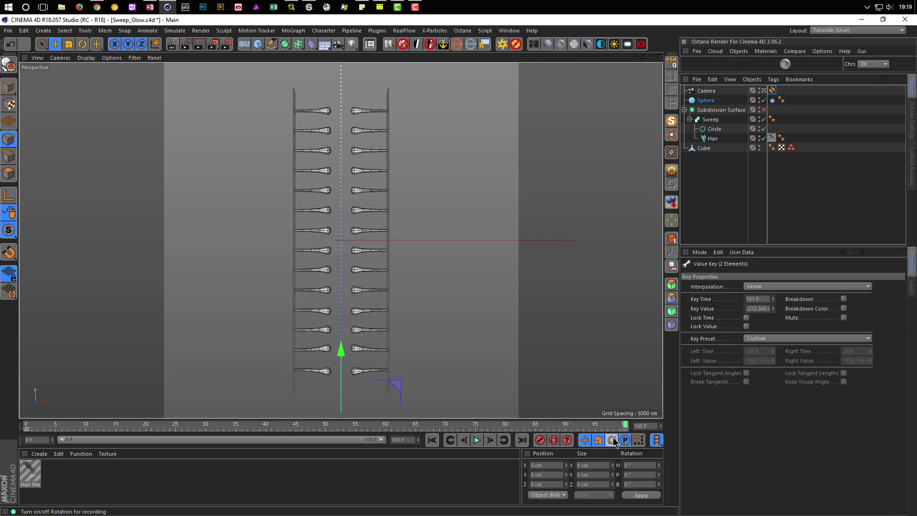
left_click_drag(556, 431, 625, 429)
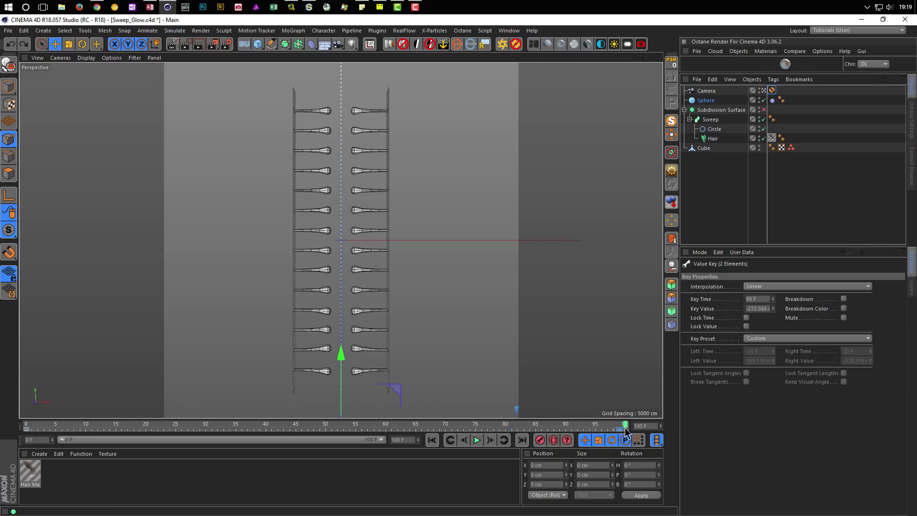
left_click(764, 300)
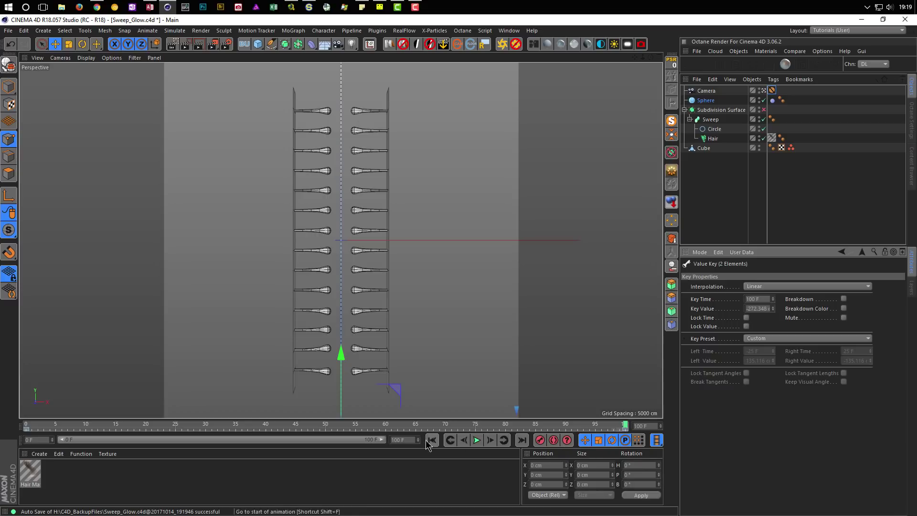
left_click(392, 440)
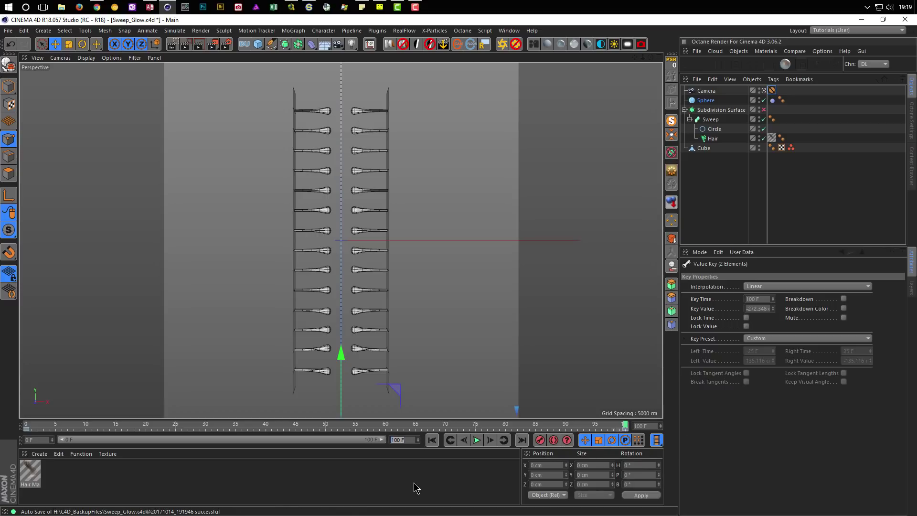
type("125")
Extend the scene length and preview range to 125, then 150 frames, play back, and rewind.
key("Return")
left_click_drag(318, 440, 378, 439)
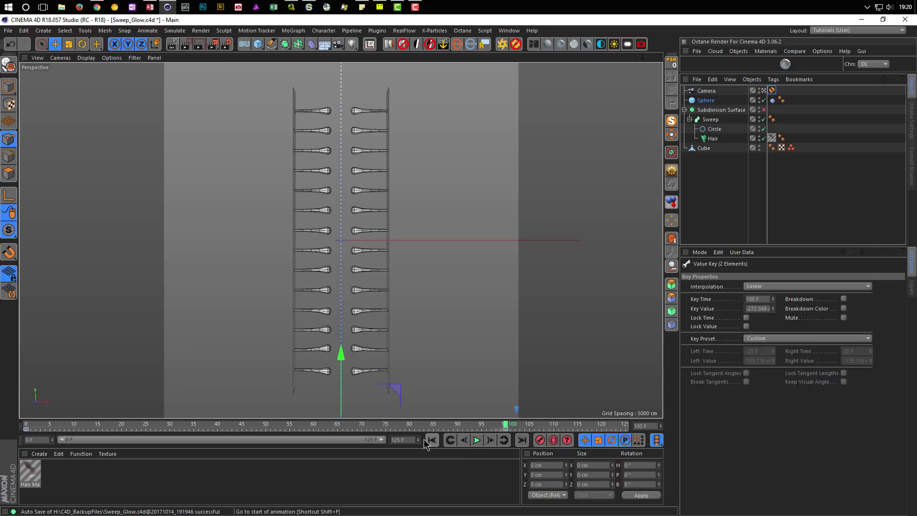
left_click(476, 443)
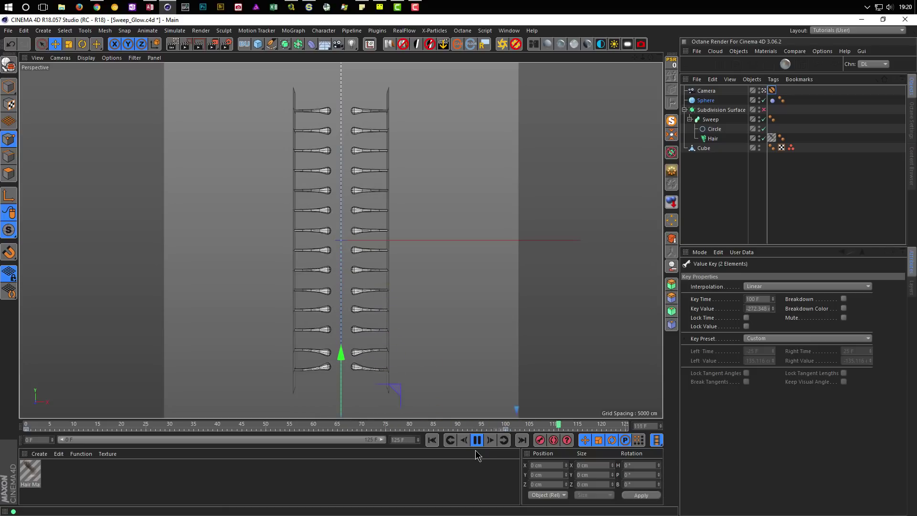
left_click(398, 439)
key("Return")
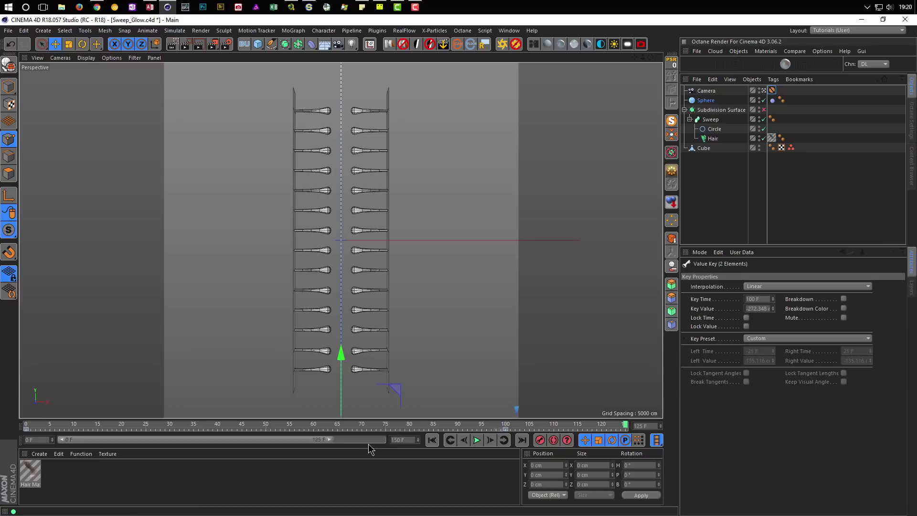
left_click_drag(330, 439, 382, 439)
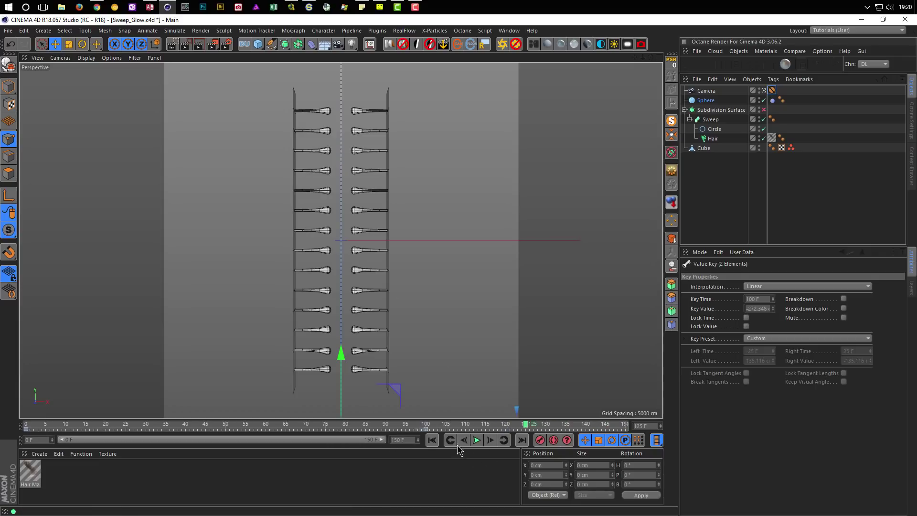
left_click(477, 440)
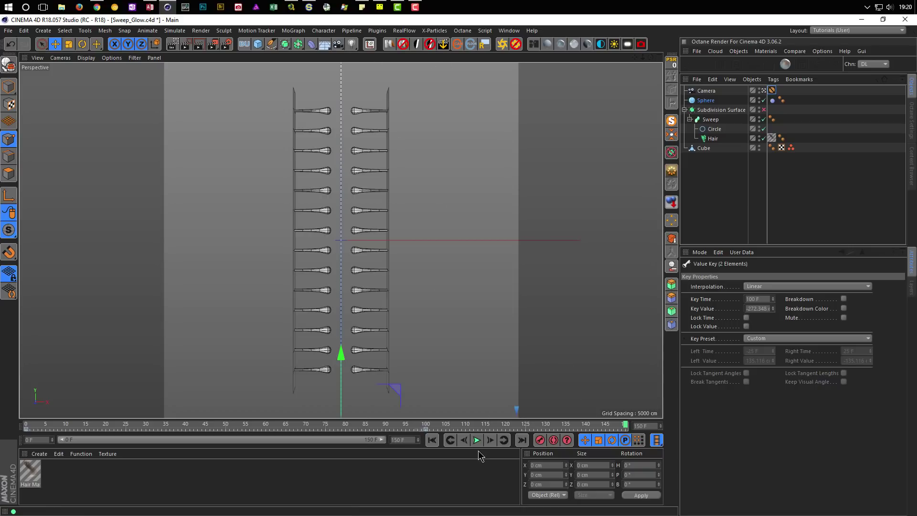
left_click(432, 440)
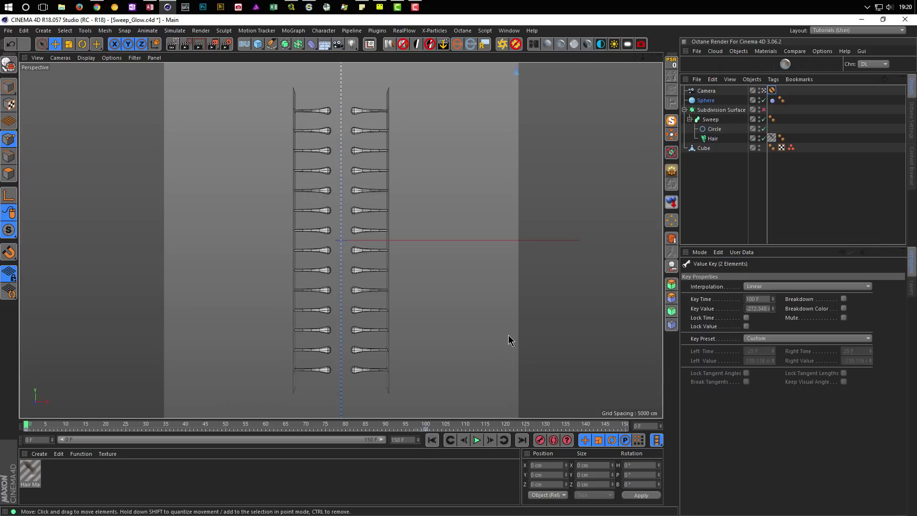
Save the scene, switch to Model mode, delete the Hair Mat material, and play to frame 34.
key("ctrl+s")
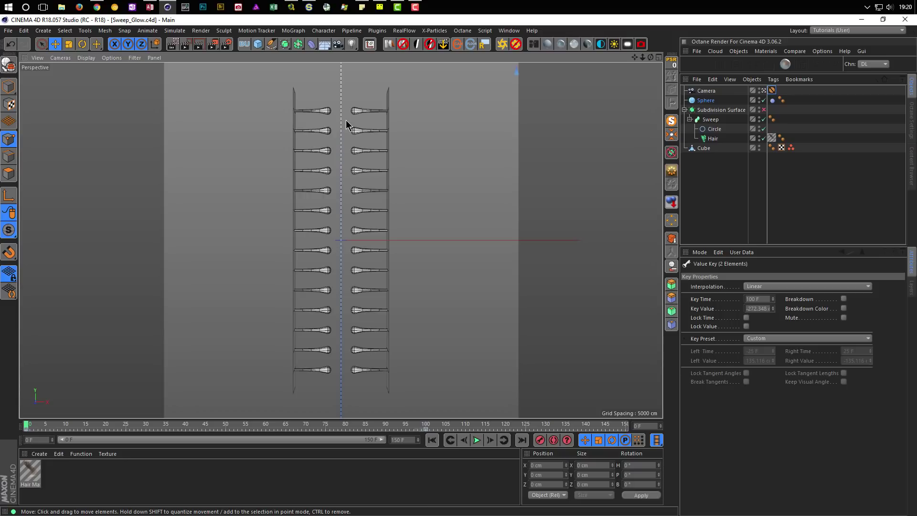
left_click(9, 87)
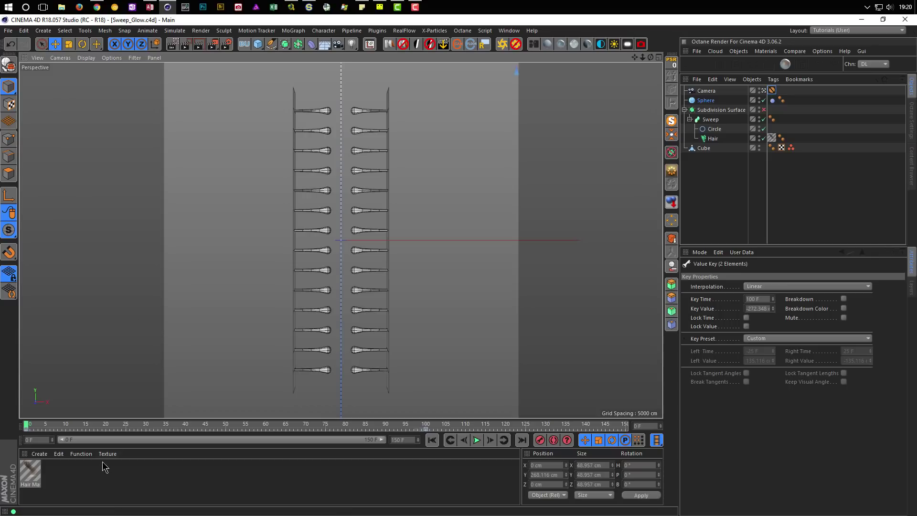
left_click(34, 474)
key("Delete")
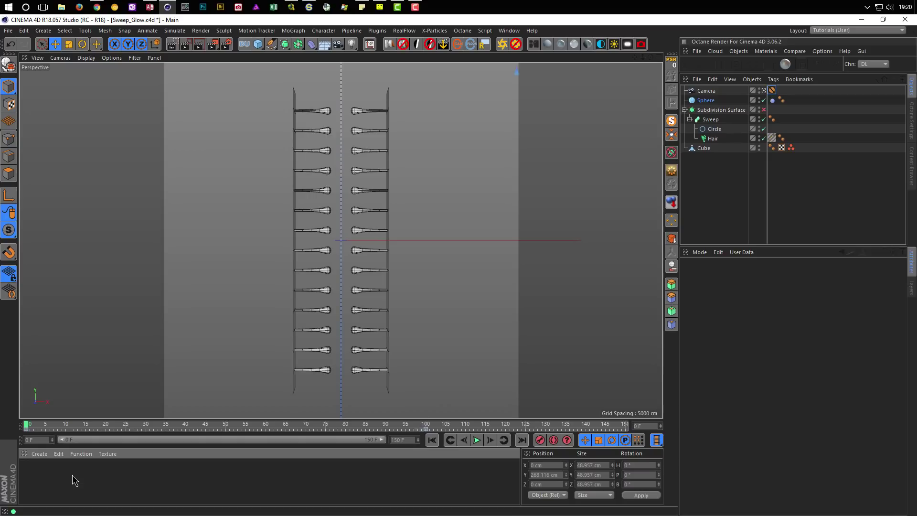
left_click(477, 441)
left_click(478, 440)
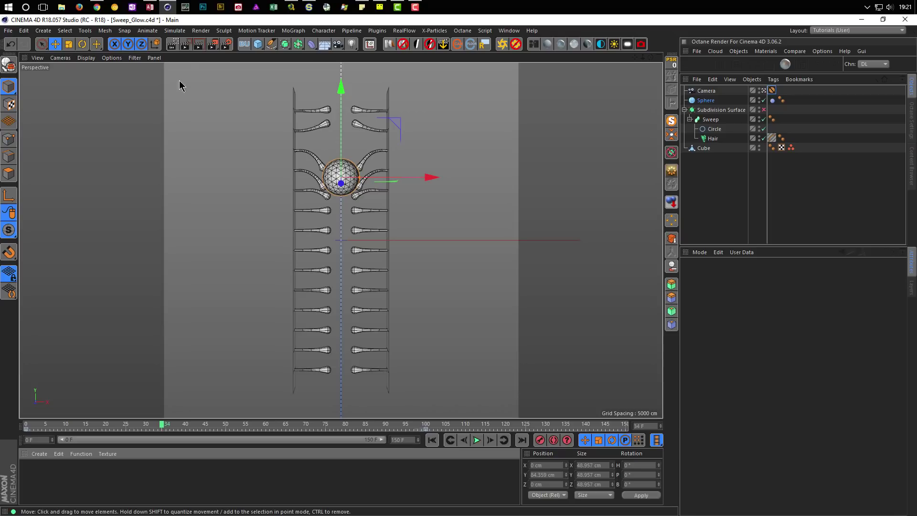
Create a new material Mat, enable Luminance, and load a Proximal shader as its texture.
double_click(83, 477)
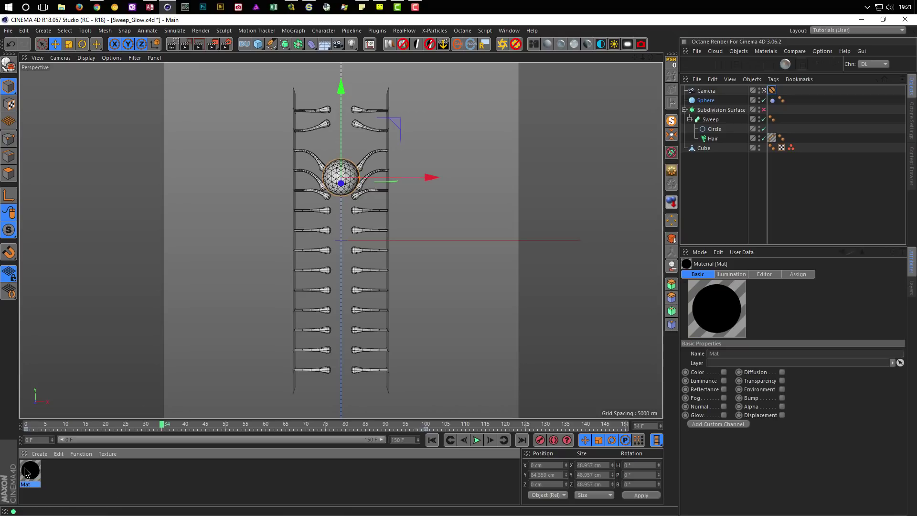
double_click(27, 471)
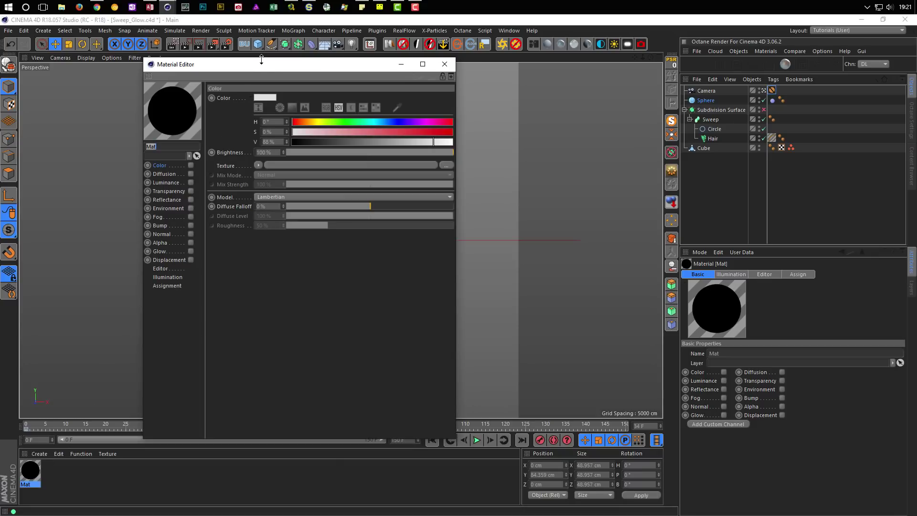
mouse_move(263, 61)
left_mouse_down()
mouse_move(583, 126)
mouse_move(532, 114)
left_mouse_up()
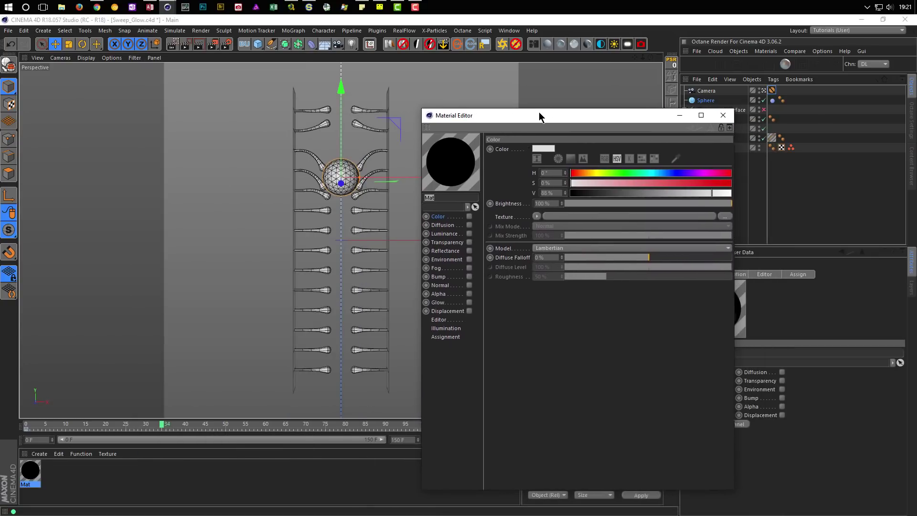
left_click(463, 232)
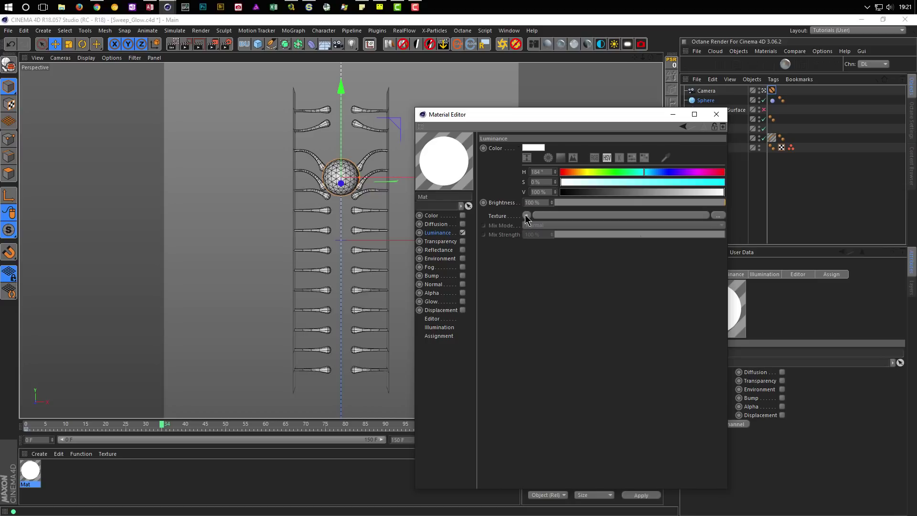
mouse_move(576, 118)
left_mouse_down()
mouse_move(595, 141)
mouse_move(589, 186)
left_mouse_up()
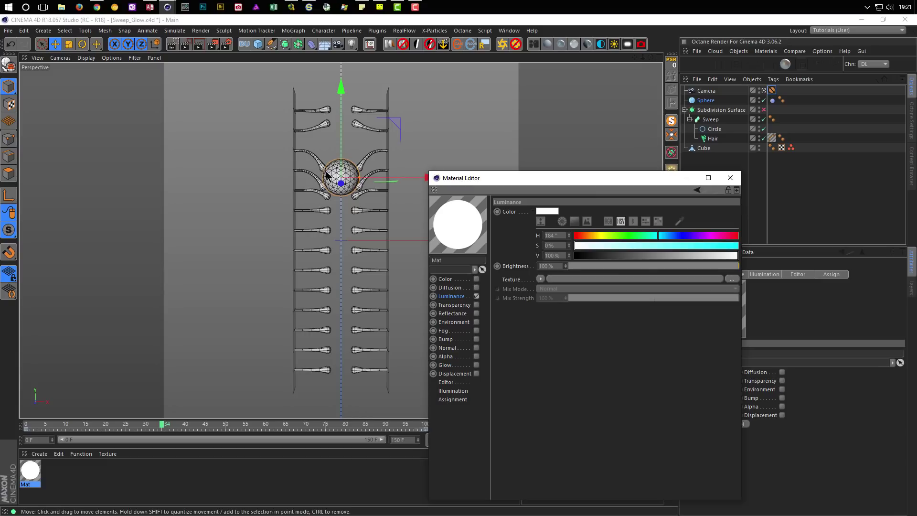
left_click(540, 279)
mouse_move(559, 424)
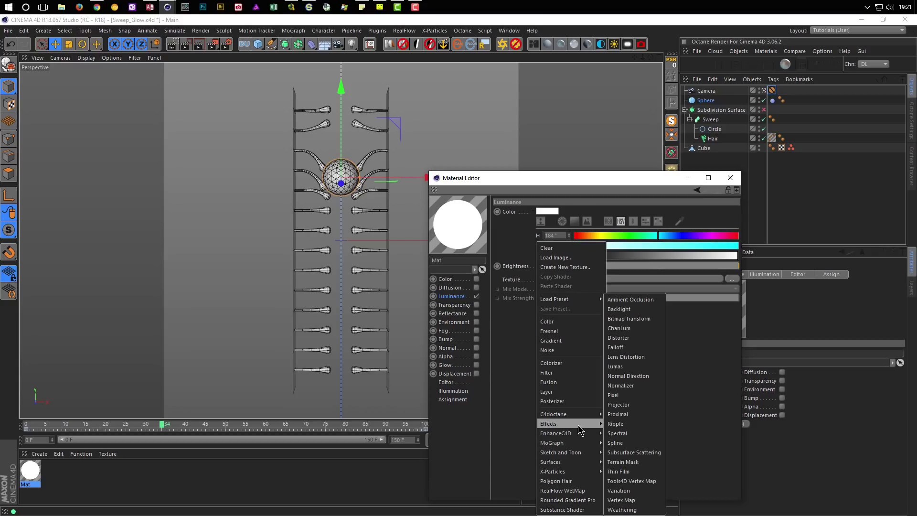
left_click(633, 416)
left_click(554, 300)
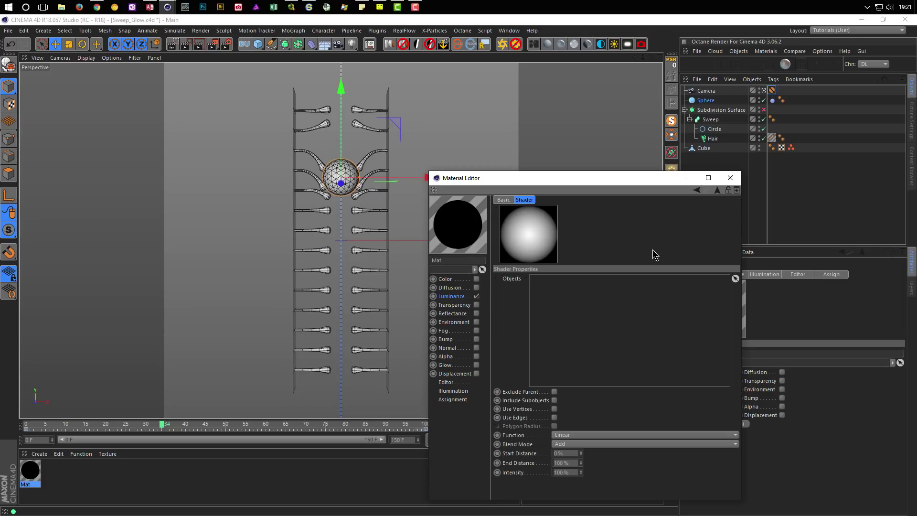
Make the Sphere editable, add it to Proximal's Objects list, and apply Mat to the Sweep.
left_click(705, 100)
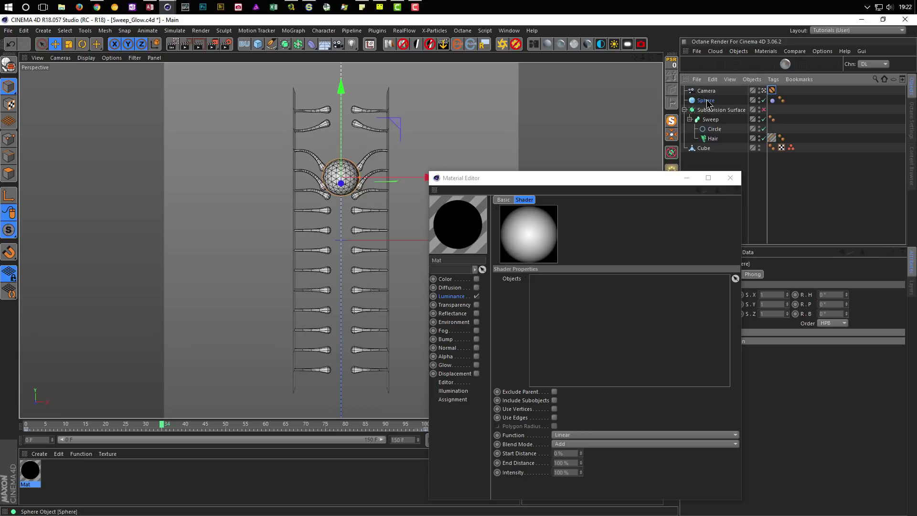
key("c")
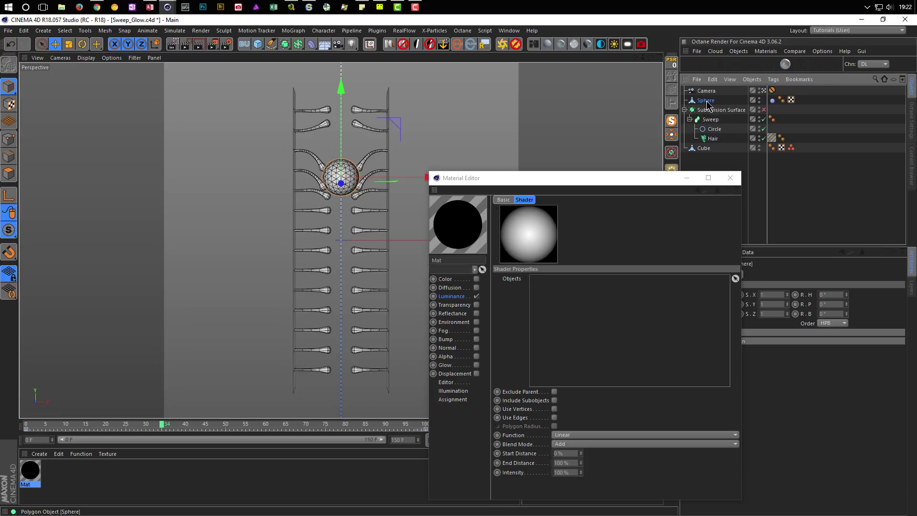
left_click_drag(701, 104, 556, 316)
left_click_drag(33, 471, 759, 154)
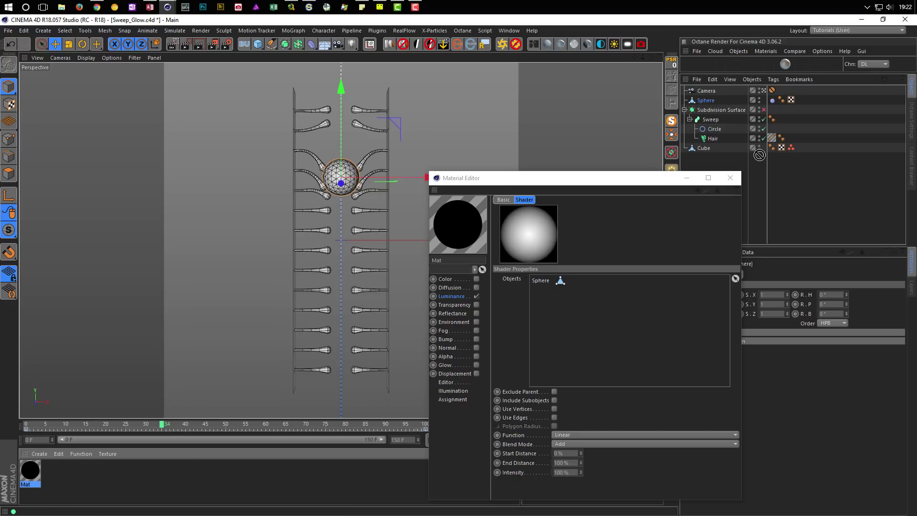
left_click_drag(712, 120, 713, 120)
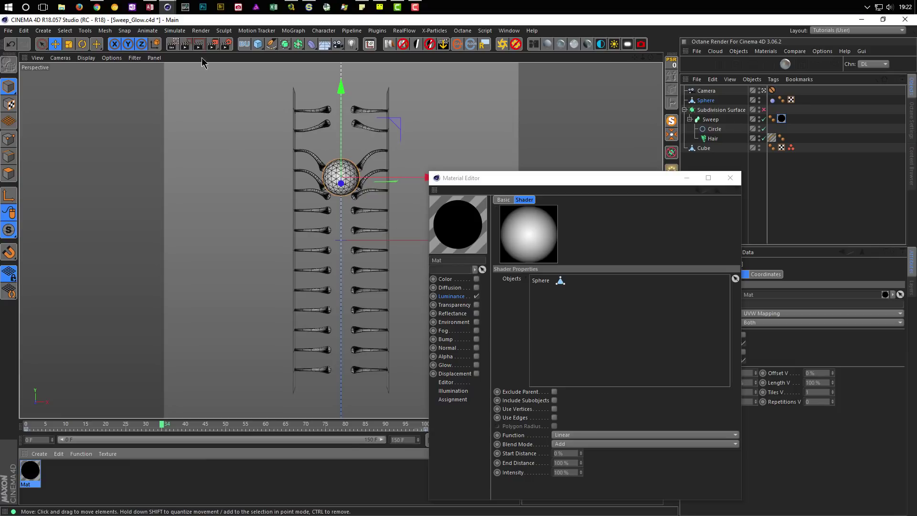
Enable an Interactive Render Region framed around the ladder.
left_click(172, 44)
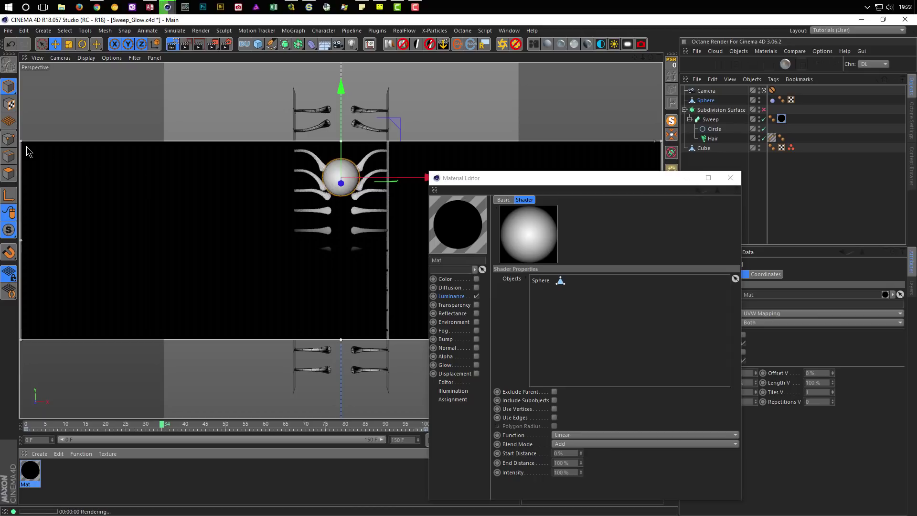
left_click_drag(21, 142, 240, 79)
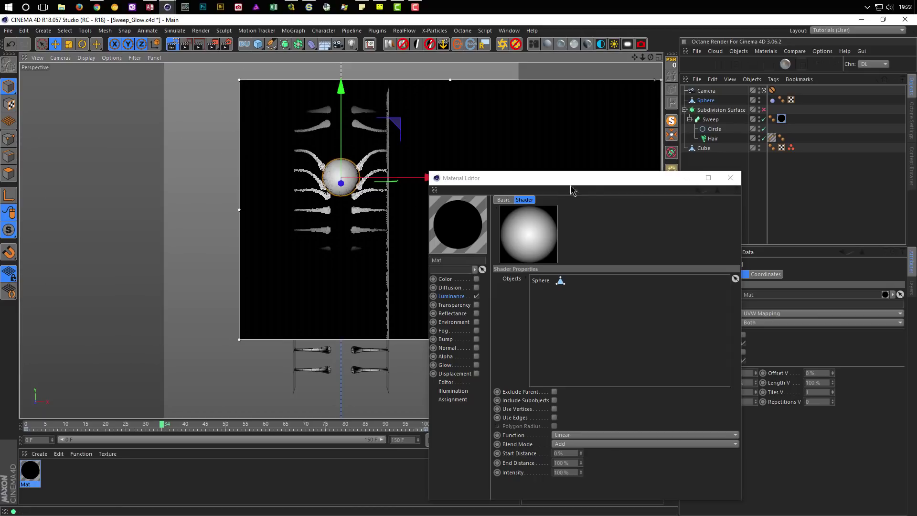
mouse_move(597, 178)
left_mouse_down()
mouse_move(759, 163)
mouse_move(896, 175)
left_mouse_up()
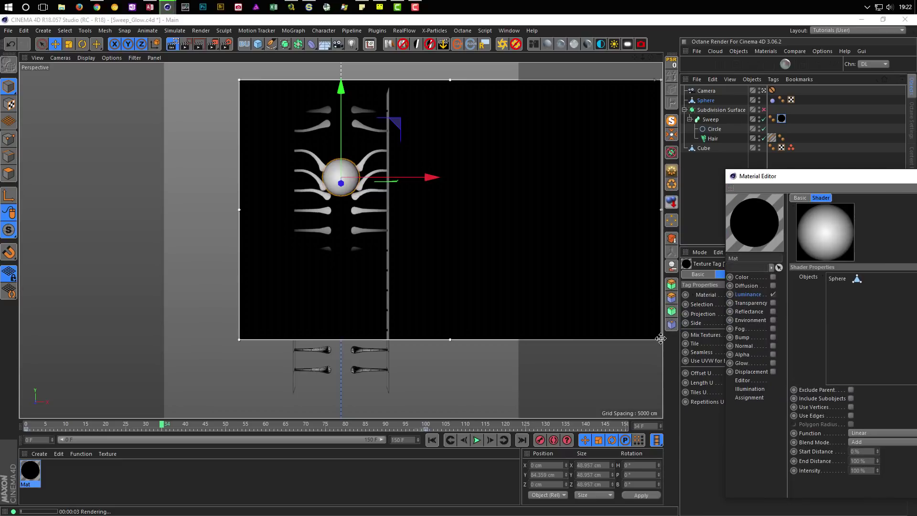
left_click_drag(662, 340, 424, 413)
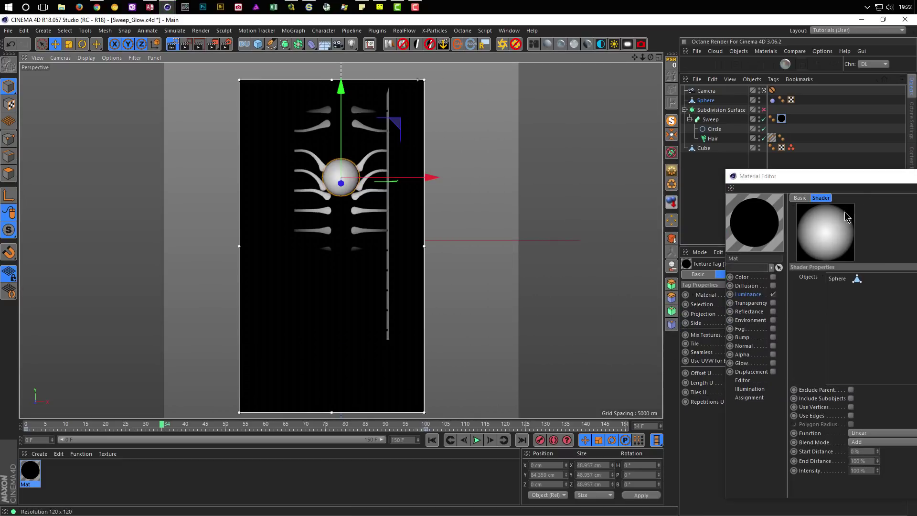
mouse_move(833, 181)
left_mouse_down()
mouse_move(651, 159)
mouse_move(556, 123)
mouse_move(548, 131)
left_mouse_up()
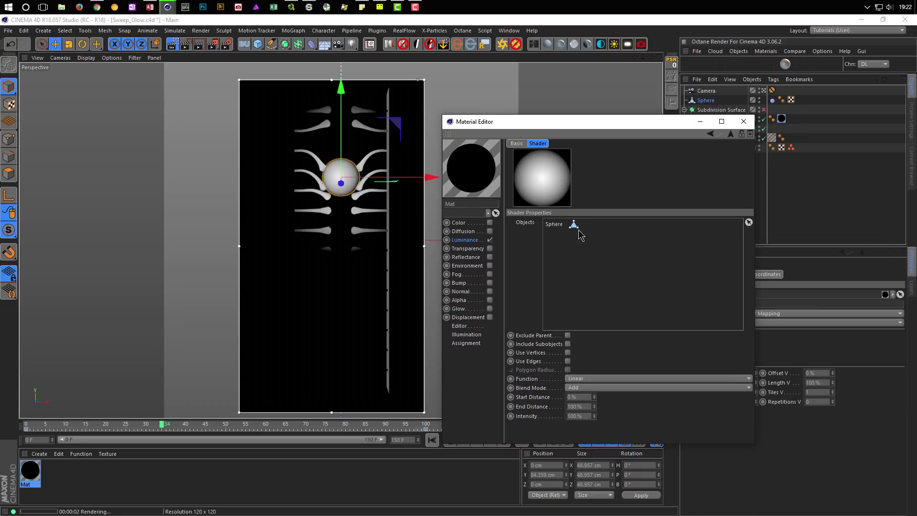
Set Proximal to use vertices and edges, with Smooth function and Lighten blend mode.
left_click(567, 352)
left_click(568, 361)
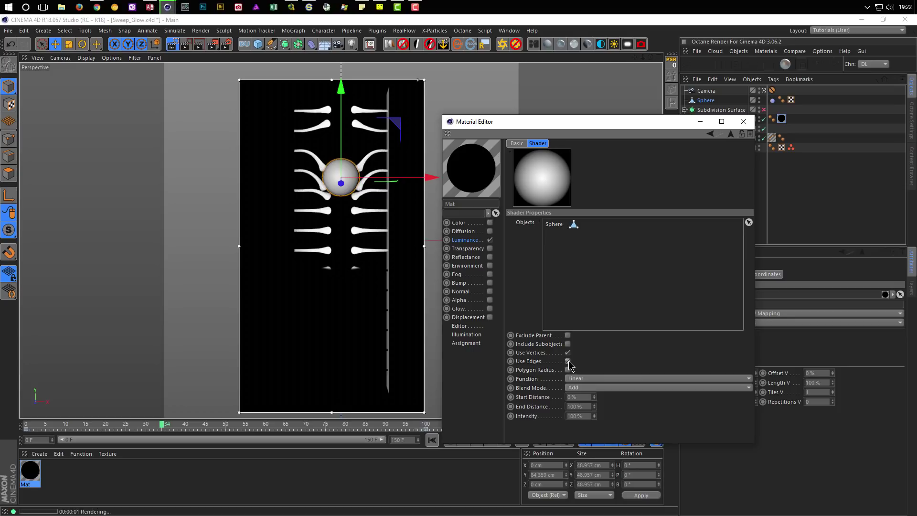
left_click(591, 379)
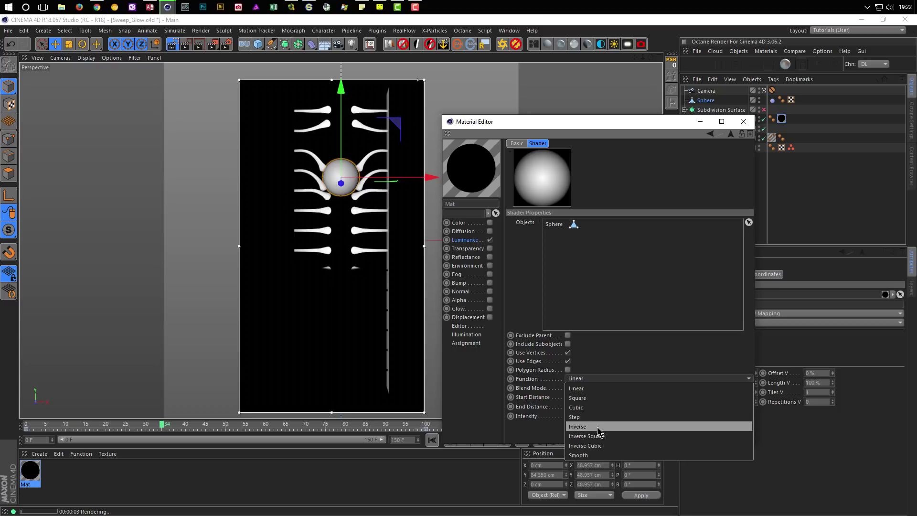
left_click(592, 455)
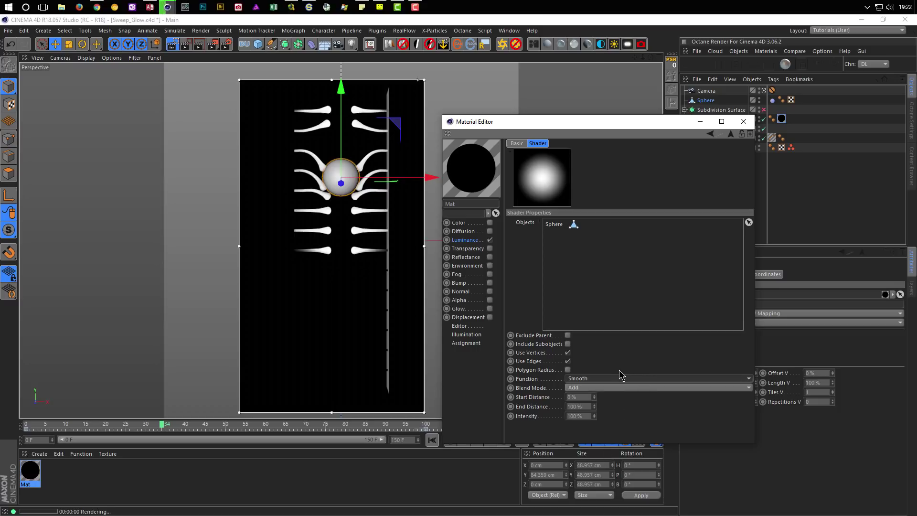
left_click(591, 388)
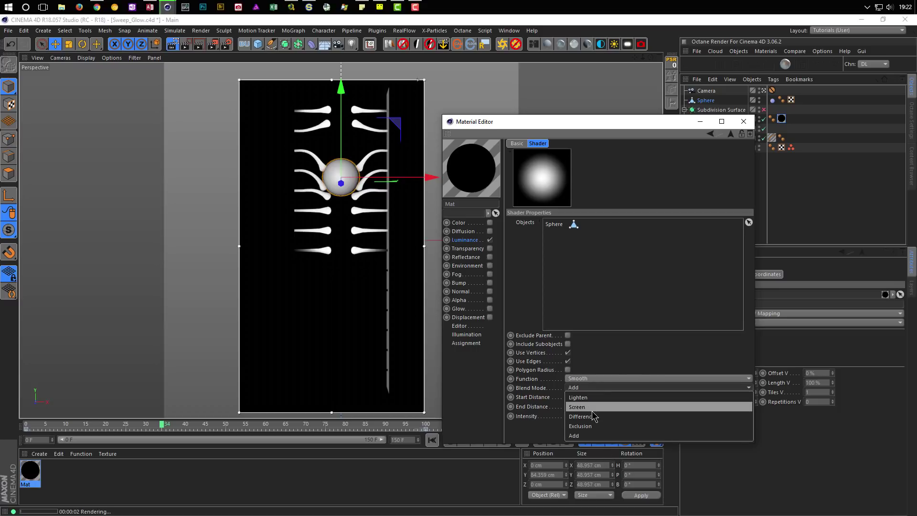
left_click(596, 405)
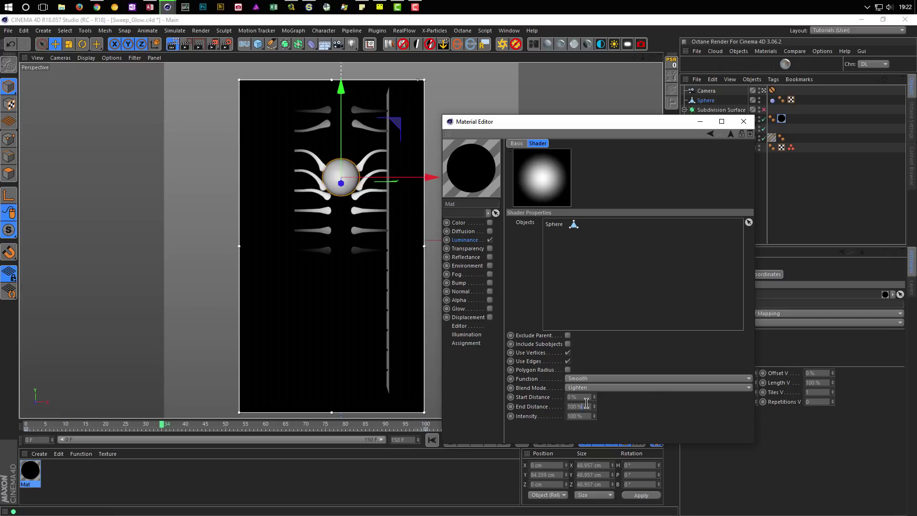
Set the Proximal End Distance to 30% and play the animation to frame 64.
type("20")
key("Return")
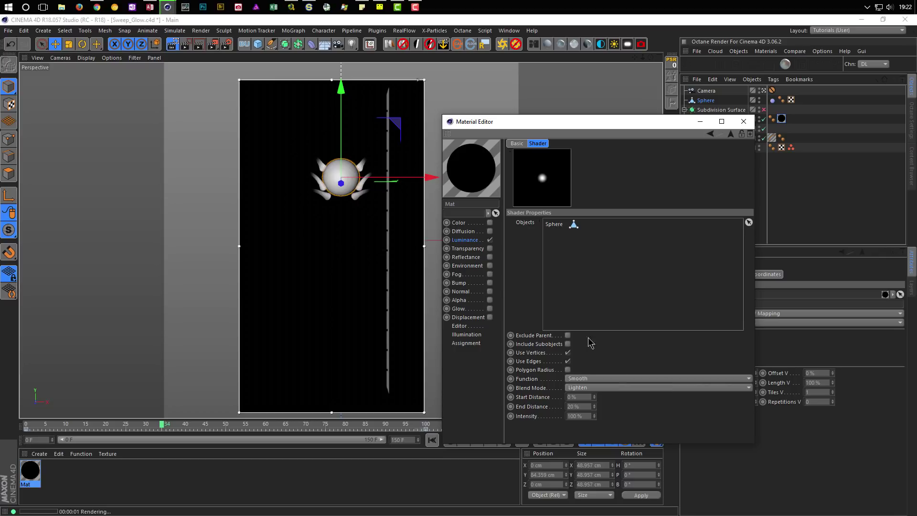
left_click(585, 406)
type("30")
key("Return")
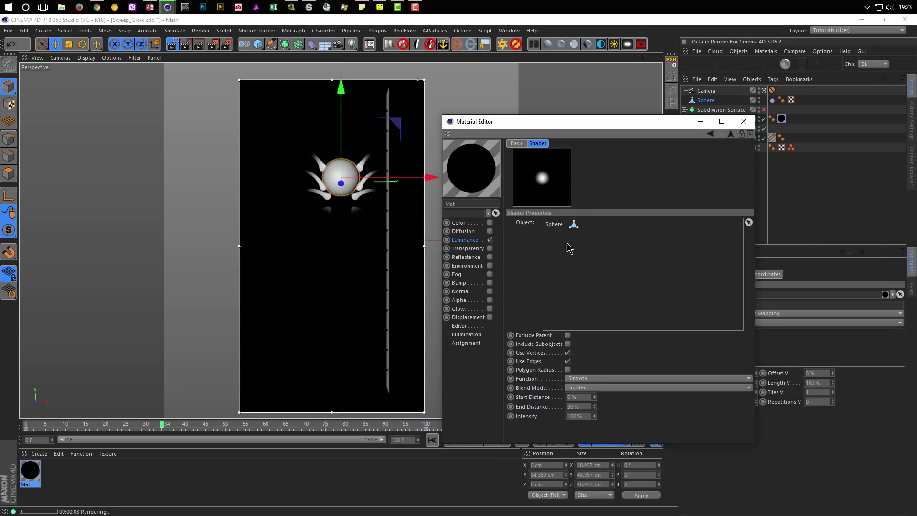
left_click_drag(620, 126, 706, 93)
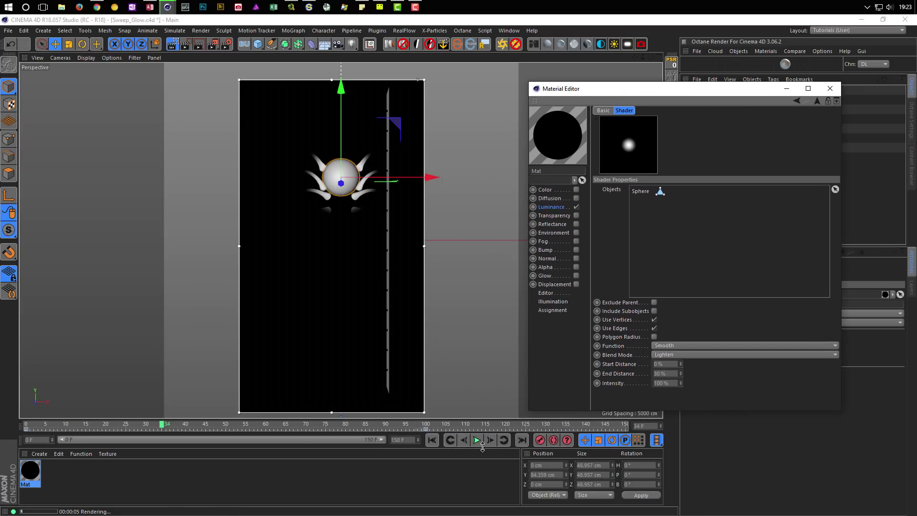
left_click(476, 440)
left_click(477, 440)
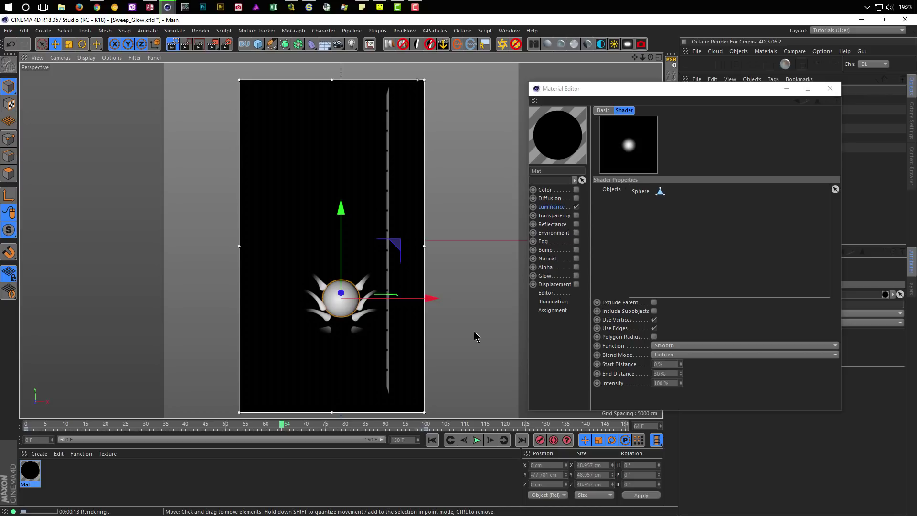
Check the test render at frame 53 in Picture Viewer, close it, and show Mat's Luminance channel.
key("shift+r")
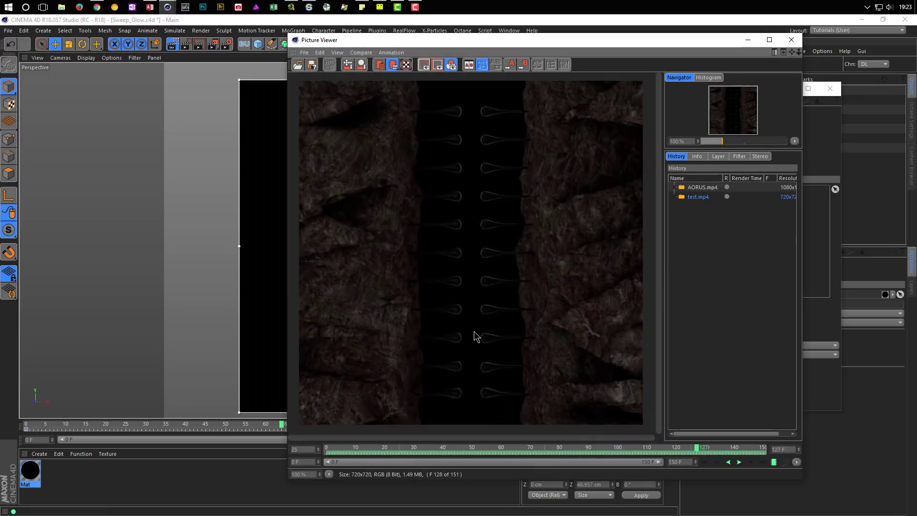
left_click_drag(696, 448, 480, 432)
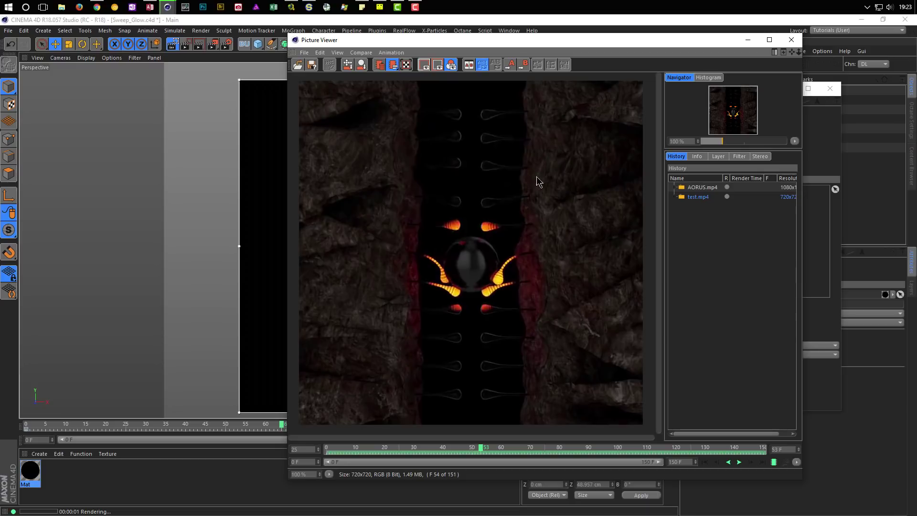
left_click(790, 41)
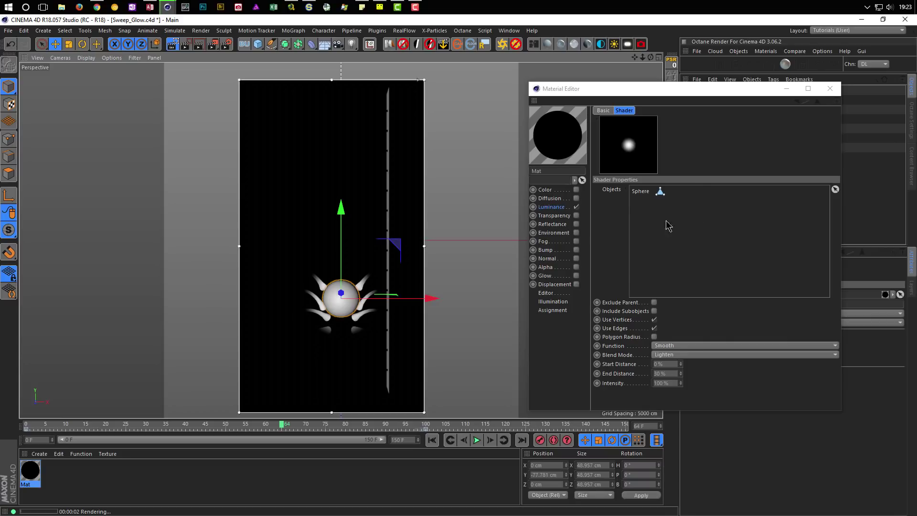
left_click(551, 207)
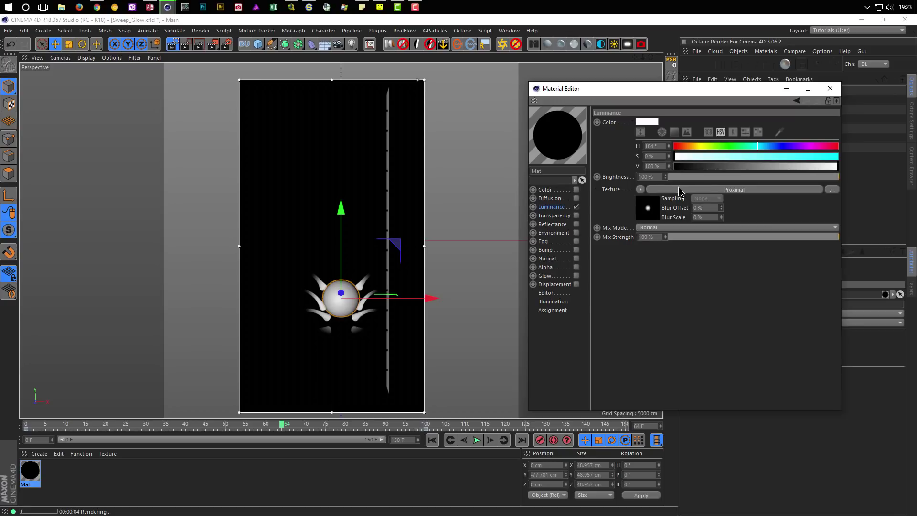
Replace Mat's Luminance texture with a Layer shader and open its settings.
left_click(641, 190)
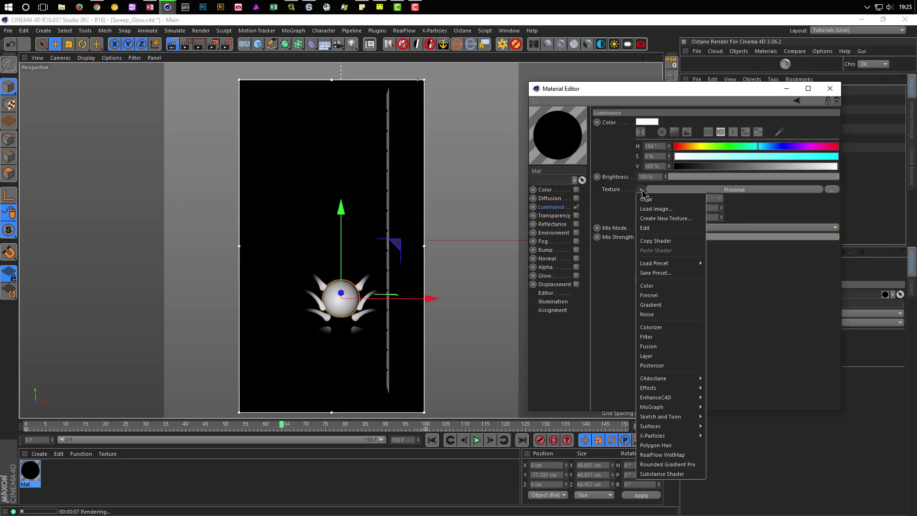
left_click(660, 355)
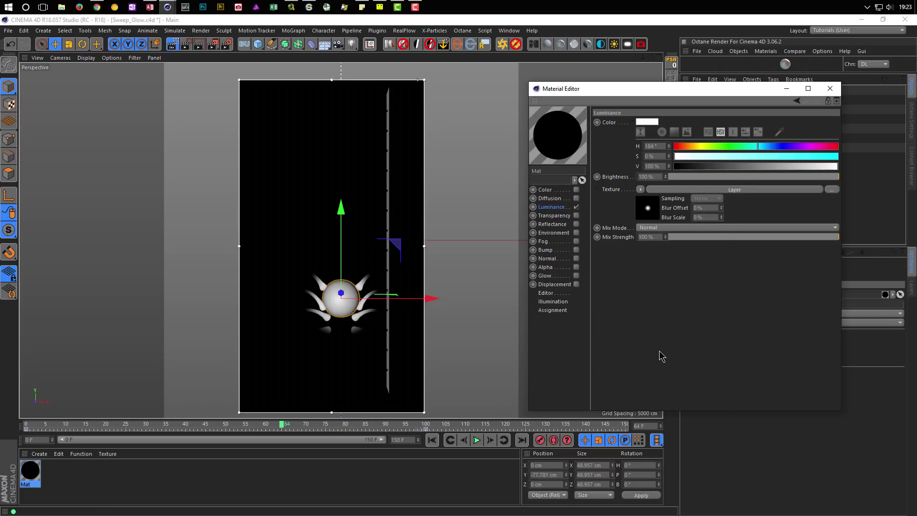
left_click(643, 206)
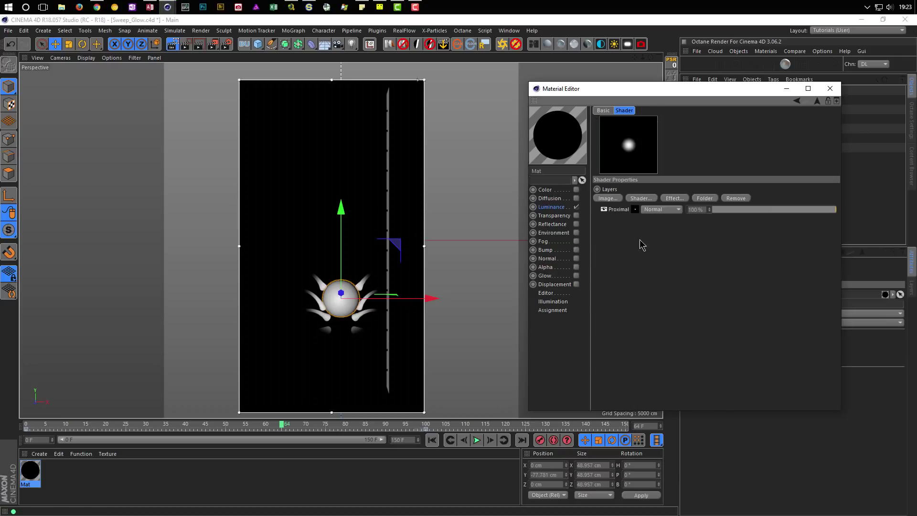
Add a Gradient layer above Proximal and open its settings.
left_click(640, 199)
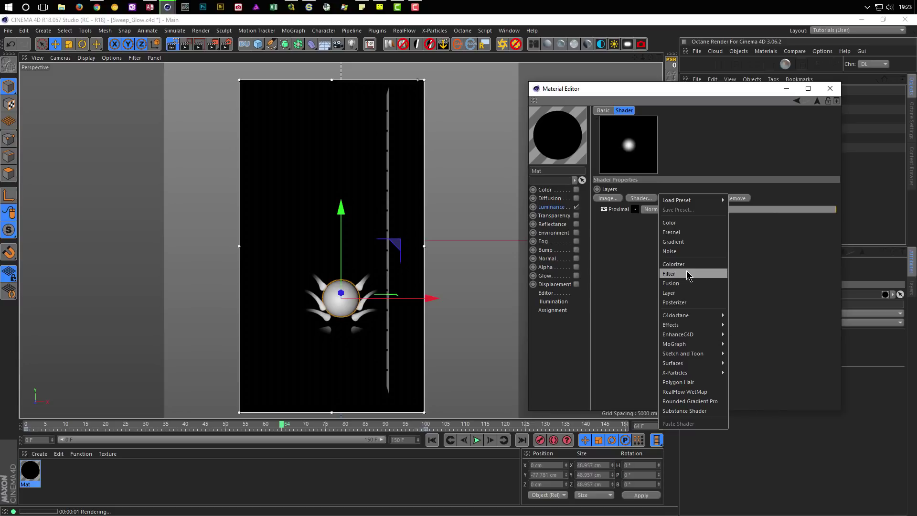
left_click(688, 242)
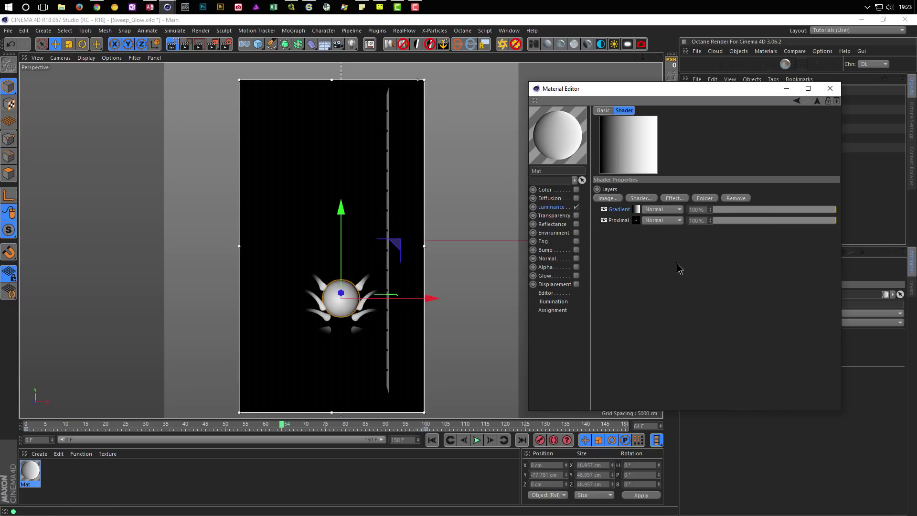
left_click(637, 210)
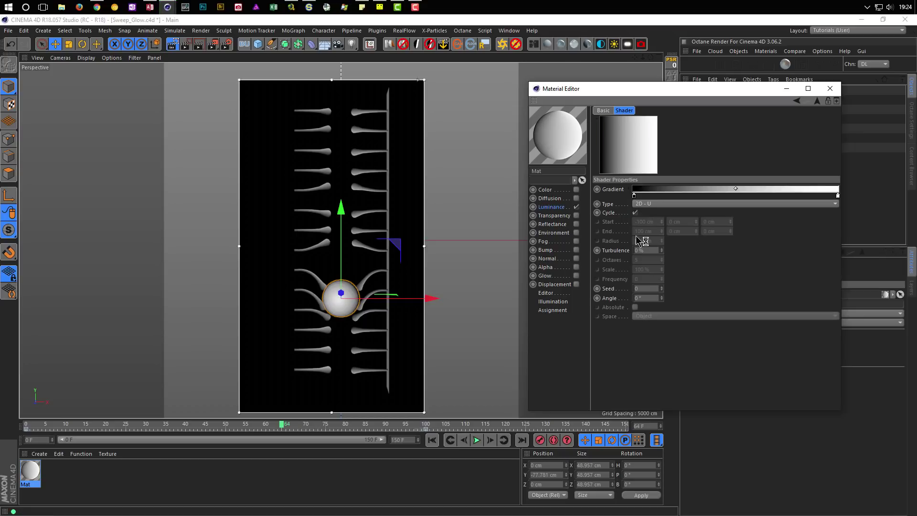
Apply the BW striped preset to the luminance gradient.
left_click(635, 195)
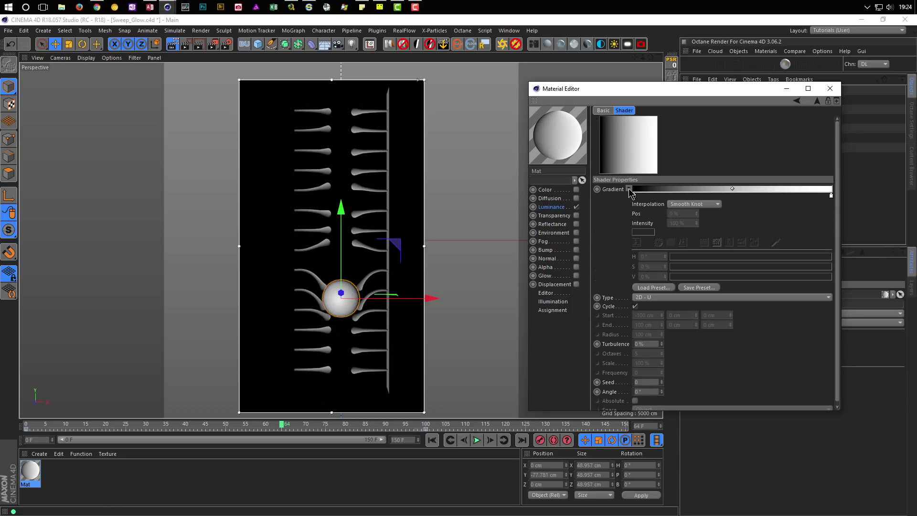
left_click(642, 288)
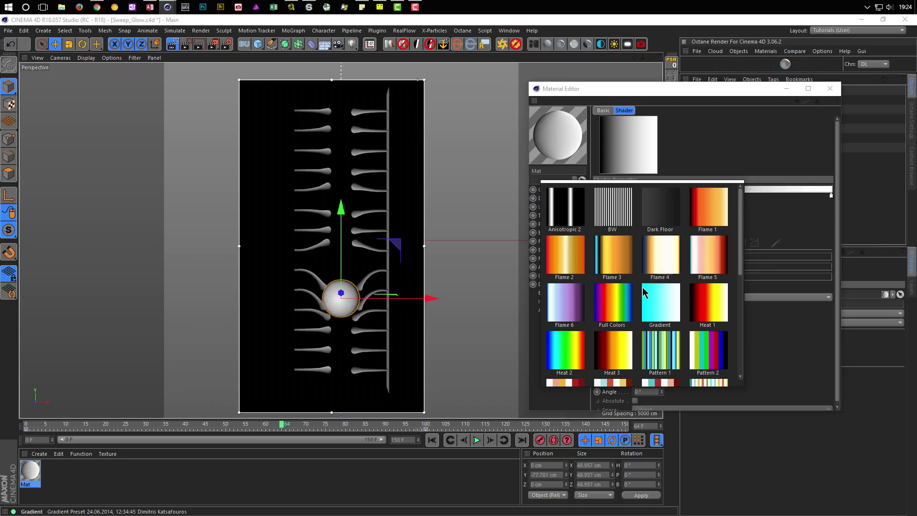
left_click(612, 218)
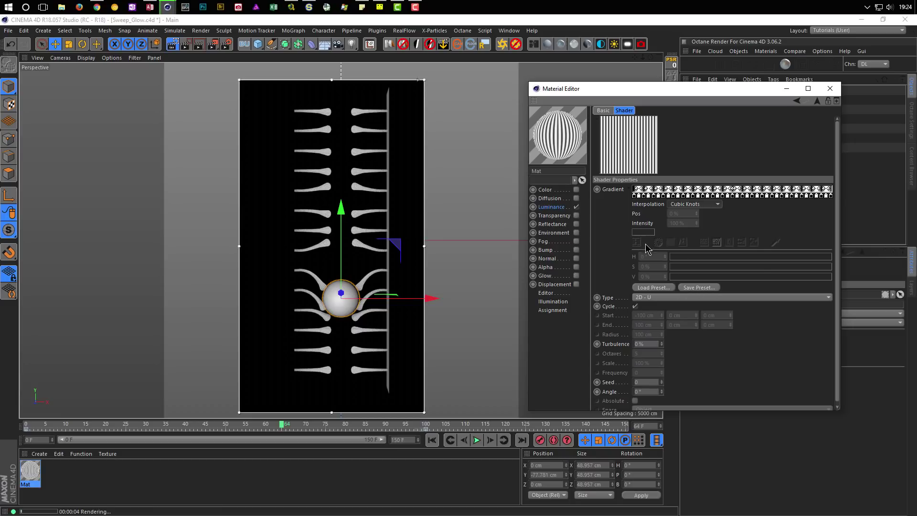
Set the gradient type to 2D - V for horizontal stripes and move the Material Editor aside.
left_click(658, 297)
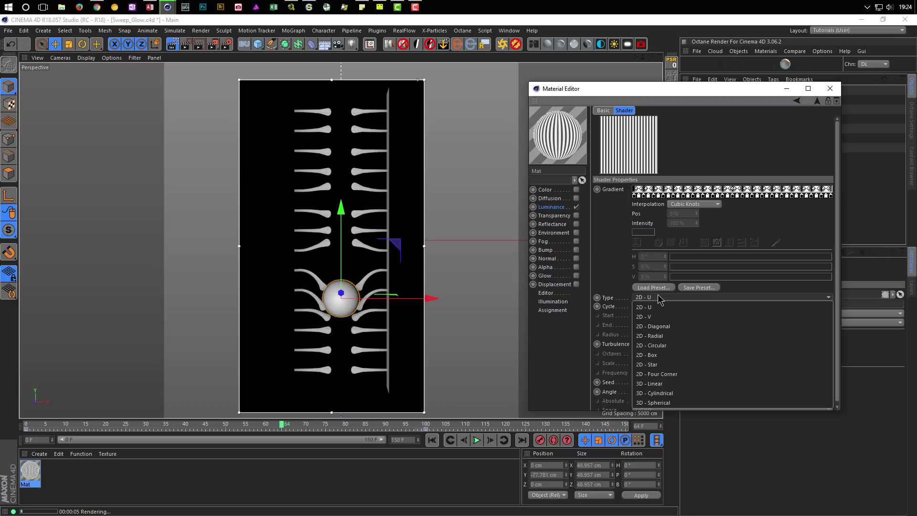
left_click(658, 316)
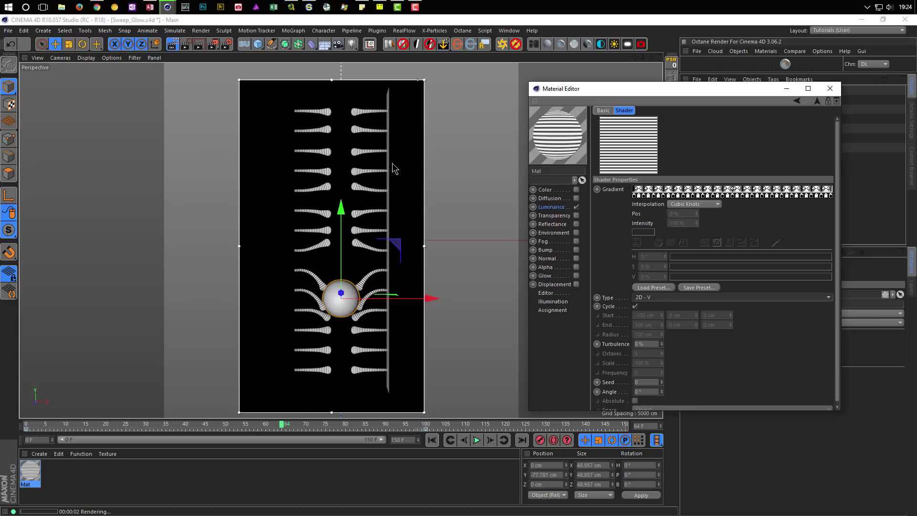
left_click_drag(699, 94, 720, 162)
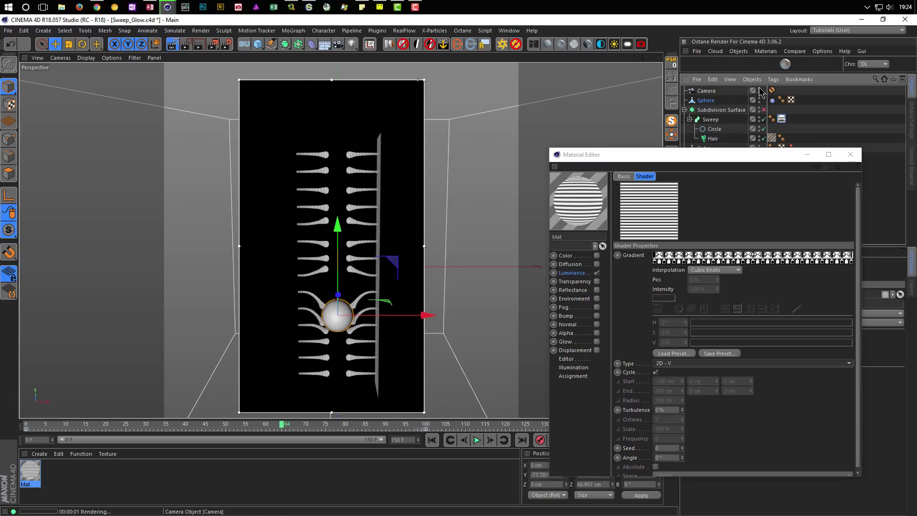
Nudge the sphere slightly down and to the right among the tubes.
scroll(394, 302, "up", 2)
scroll(394, 301, "up", 3)
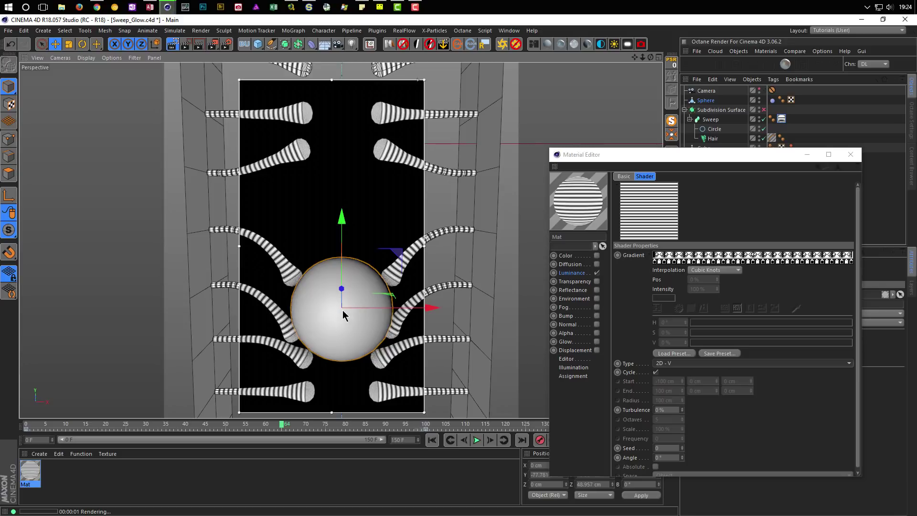
scroll(342, 311, "down", 1)
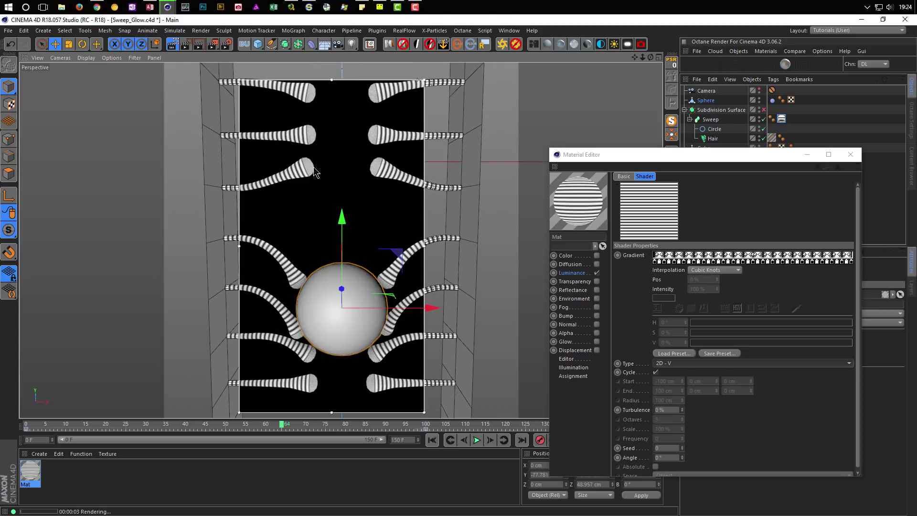
left_click_drag(309, 159, 320, 179)
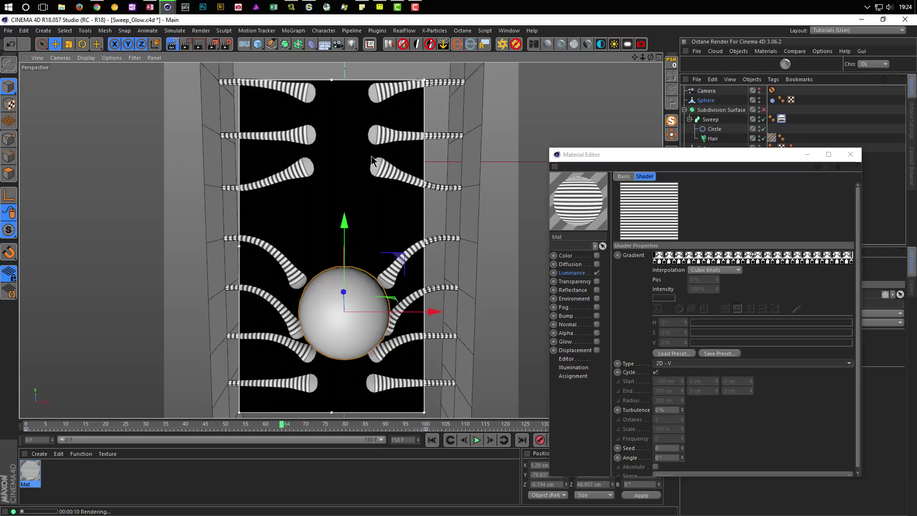
Zoom and orbit the Perspective view to inspect the striped tubes from another angle.
scroll(312, 165, "up", 3)
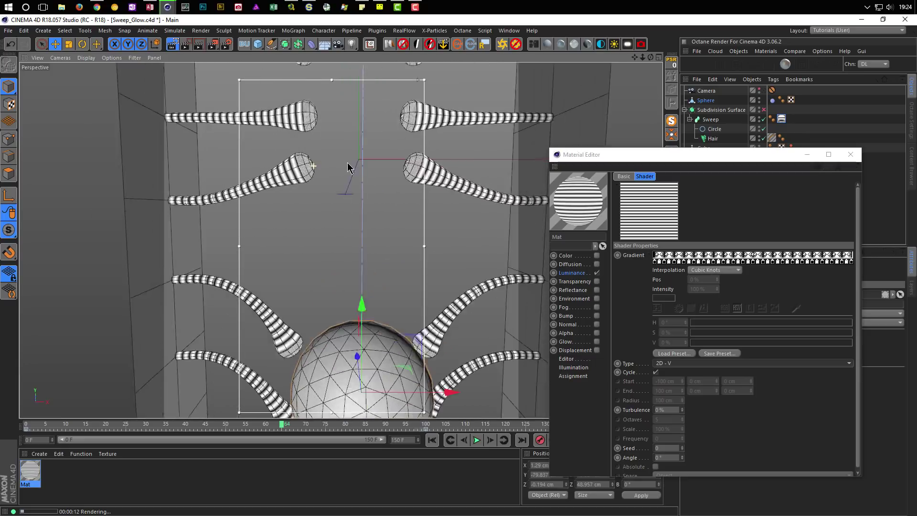
scroll(314, 165, "up", 3)
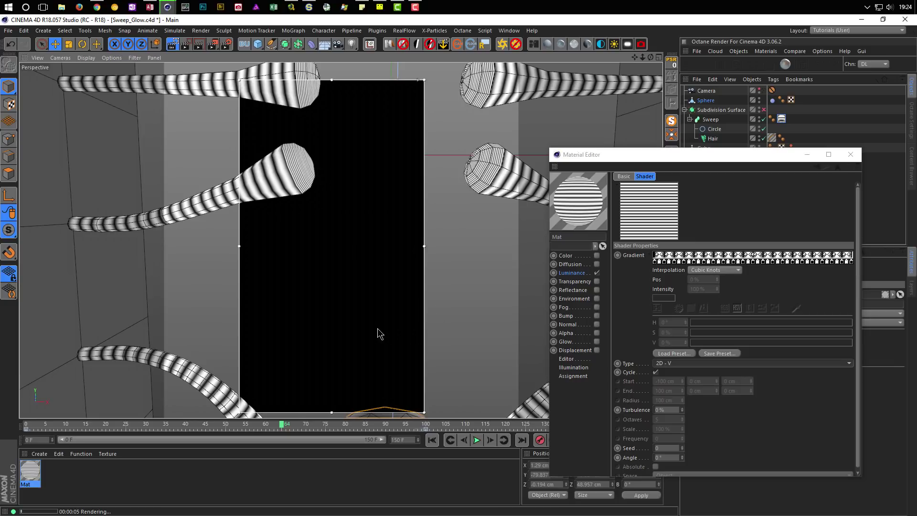
scroll(379, 333, "down", 5)
scroll(334, 286, "up", 1)
scroll(381, 374, "up", 1)
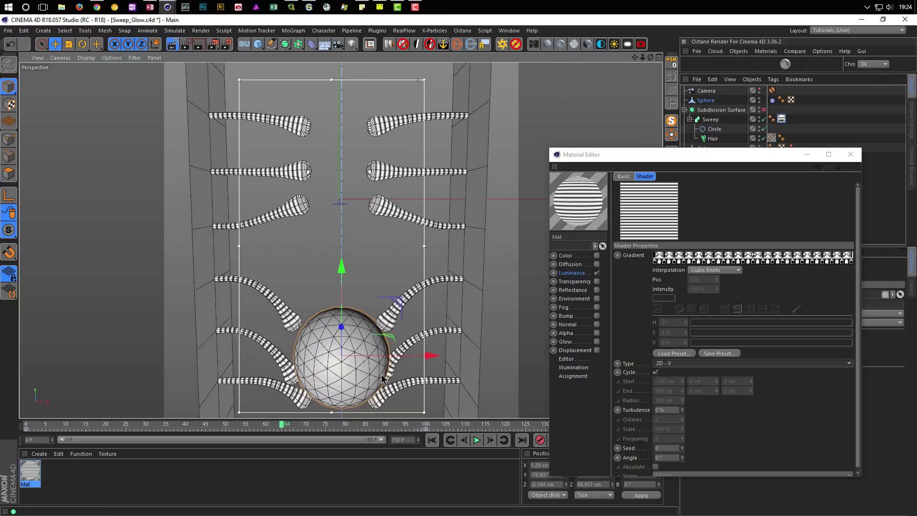
left_click_drag(381, 374, 341, 308, "alt")
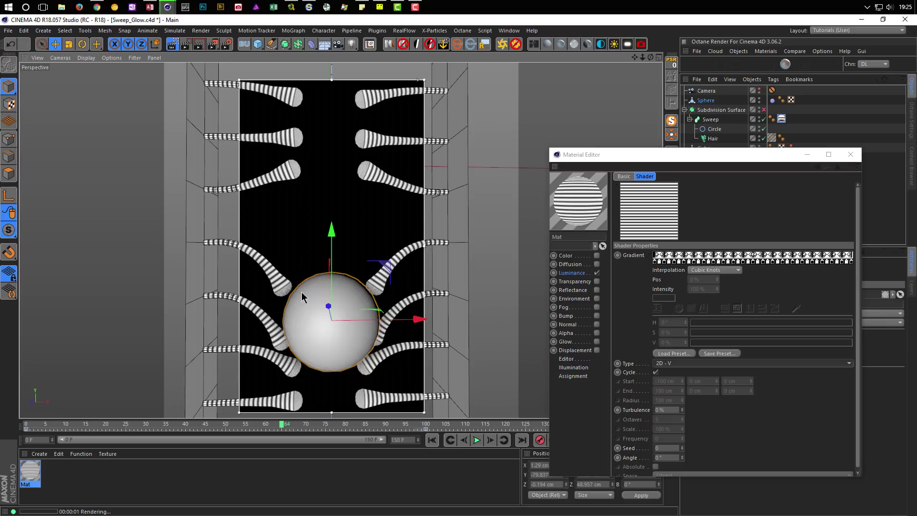
mouse_move(288, 295)
left_mouse_down("alt")
mouse_move(277, 307)
mouse_move(369, 291)
left_mouse_up("alt")
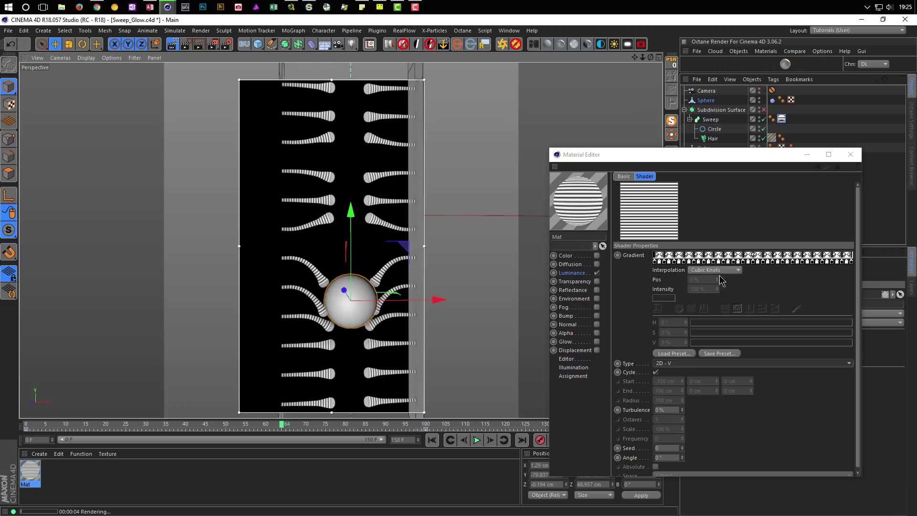
Save the scene, then try a Colorize effect layer in the luminance stack and delete it.
left_click(838, 167)
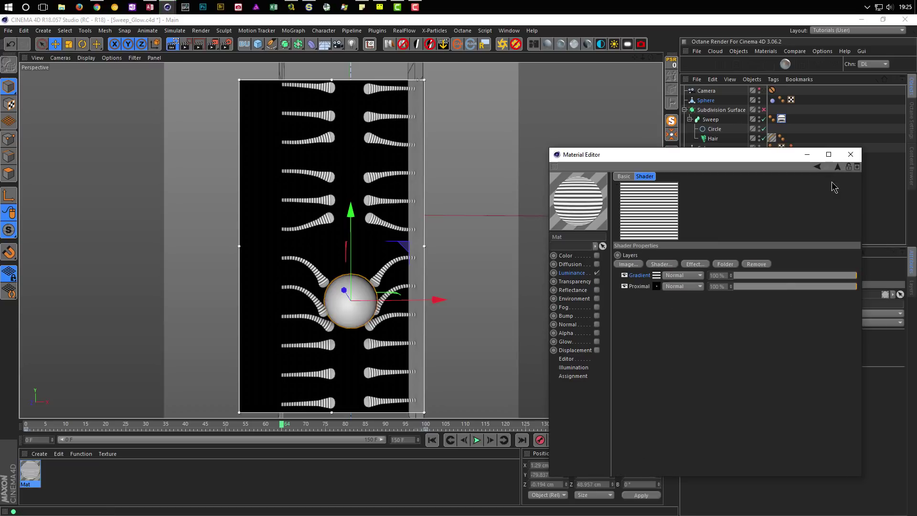
key("ctrl+s")
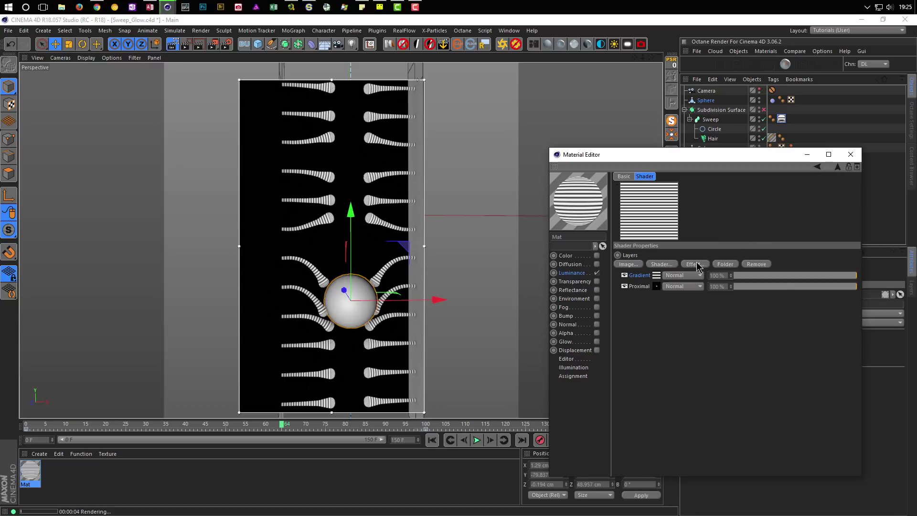
left_click(696, 264)
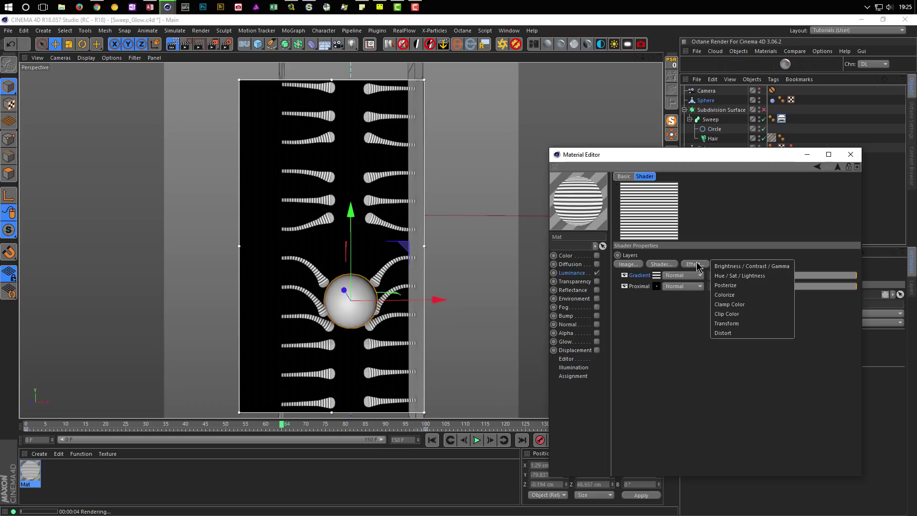
left_click(724, 294)
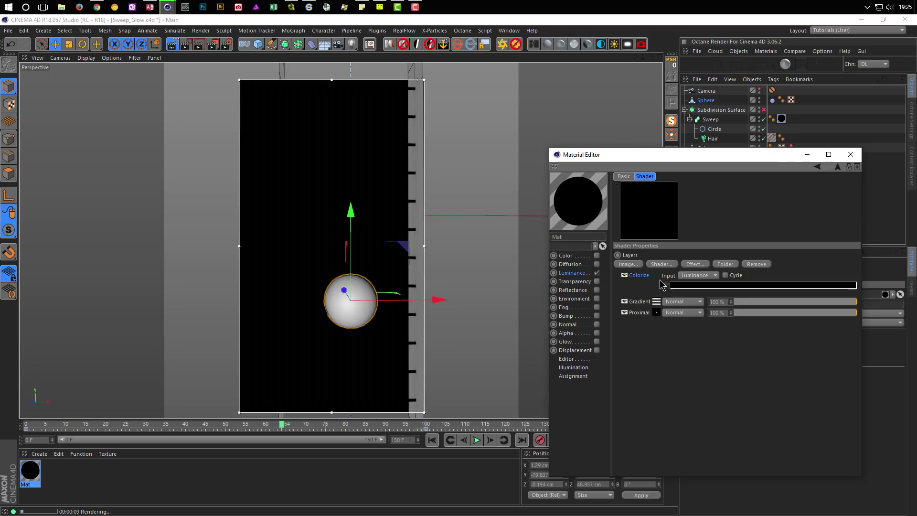
key("Delete")
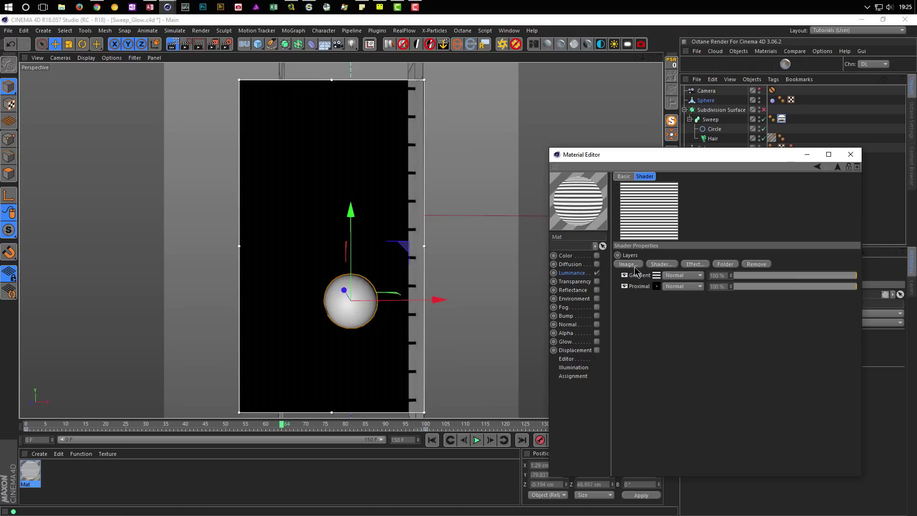
Try a Colorizer shader layer and delete it, then add a Colorize effect layer on top and expand it.
left_click(668, 265)
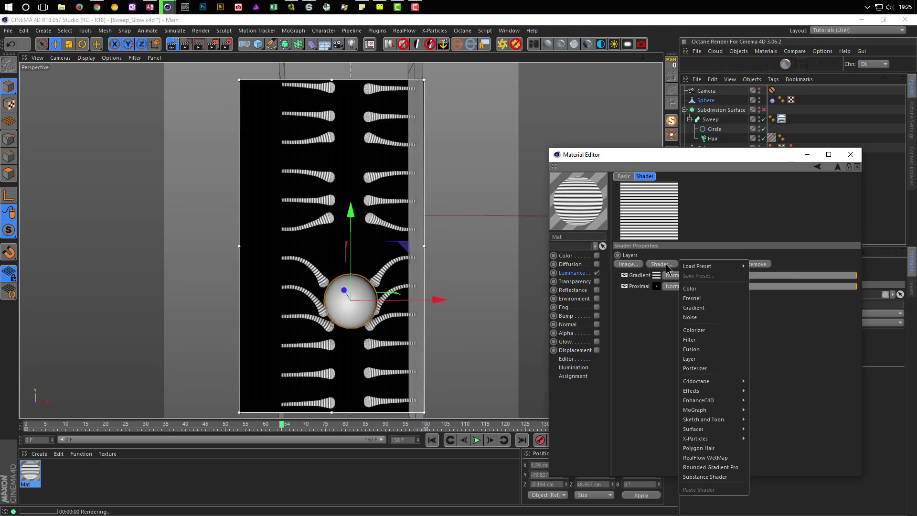
left_click(690, 331)
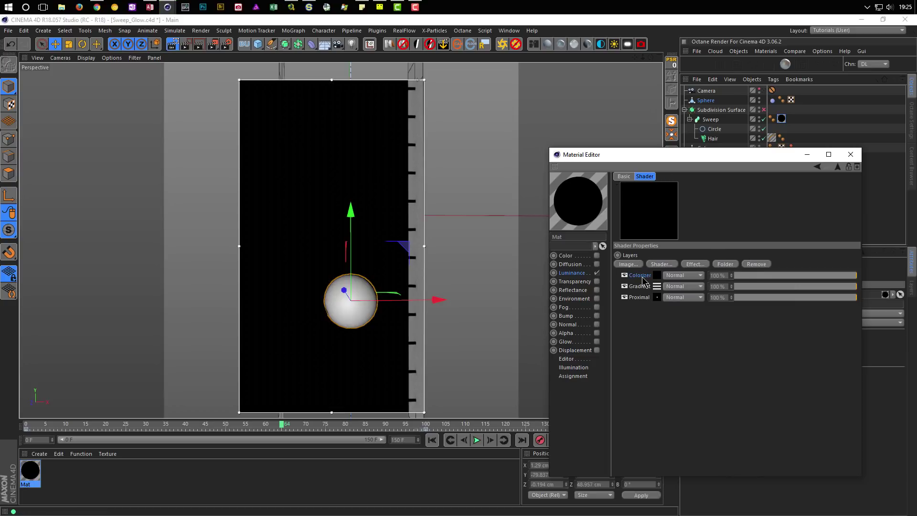
key("Delete")
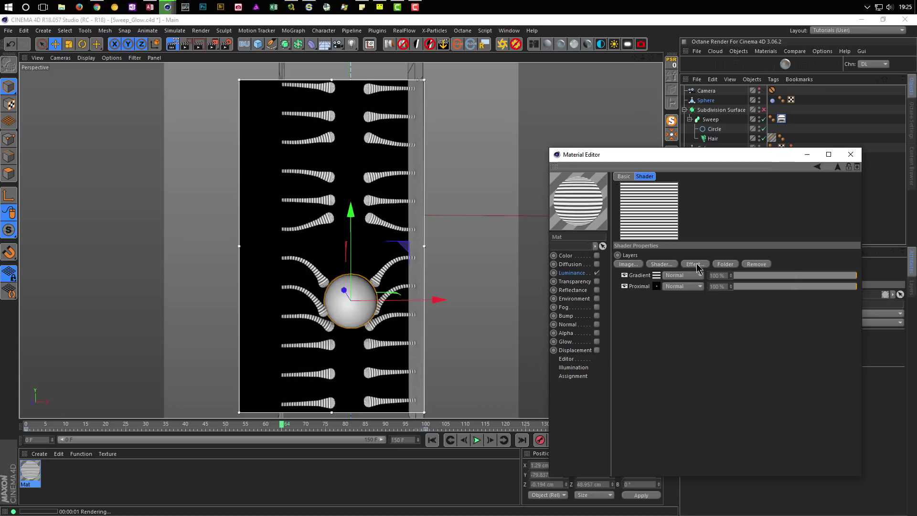
left_click(698, 266)
left_click(711, 293)
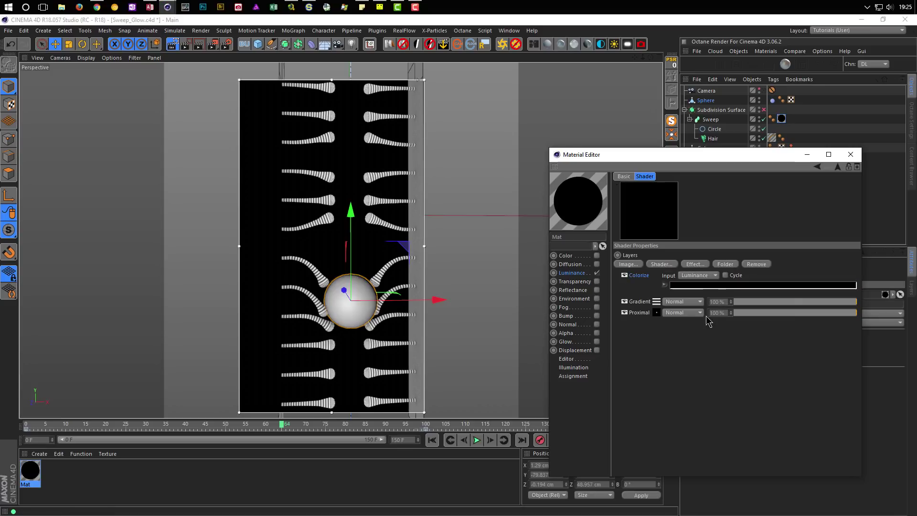
left_click(664, 285)
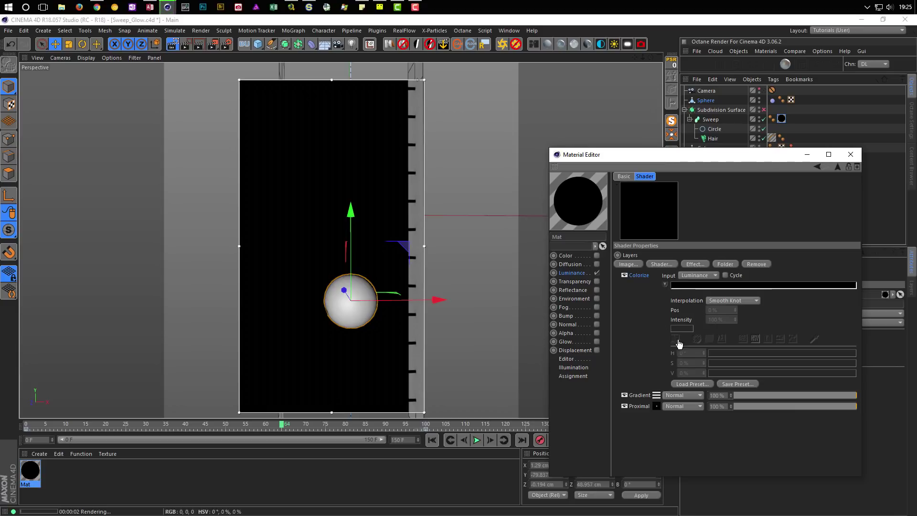
Load the Heat 1 gradient preset into the Colorize layer and move the sphere down-right.
left_click(683, 386)
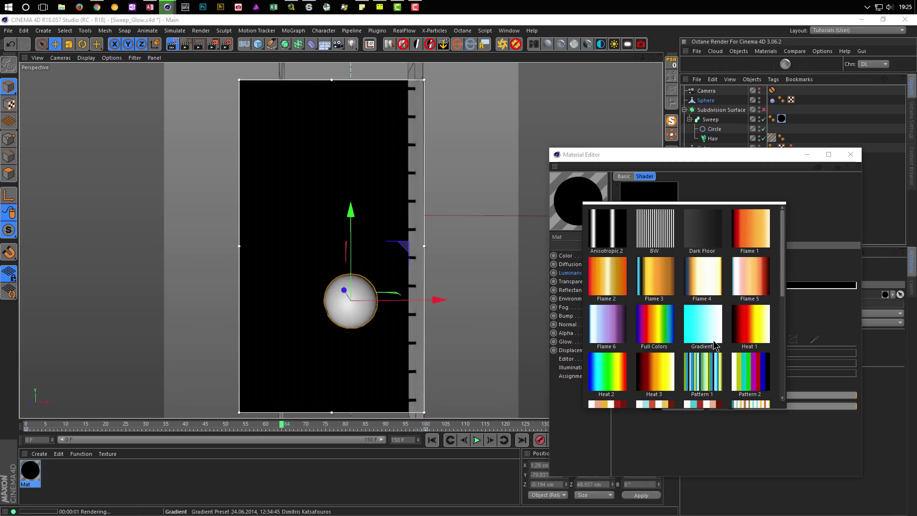
left_click(747, 327)
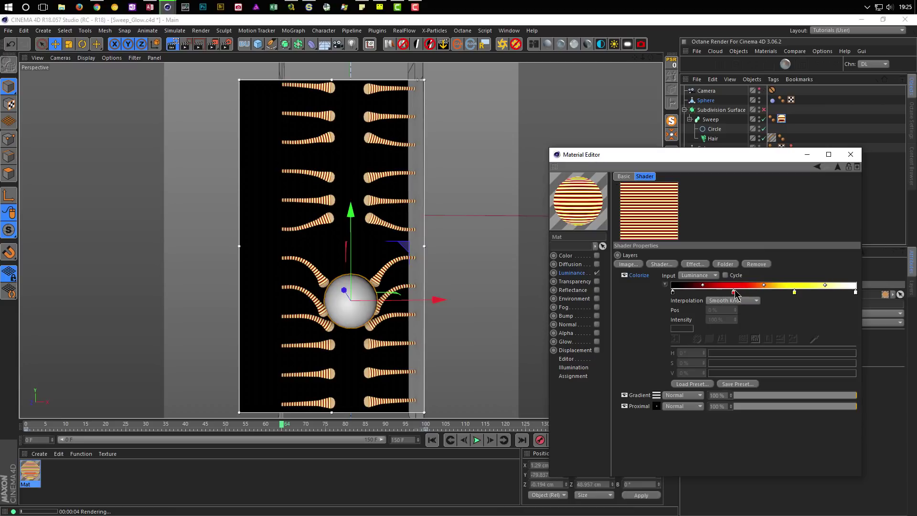
left_click(838, 167)
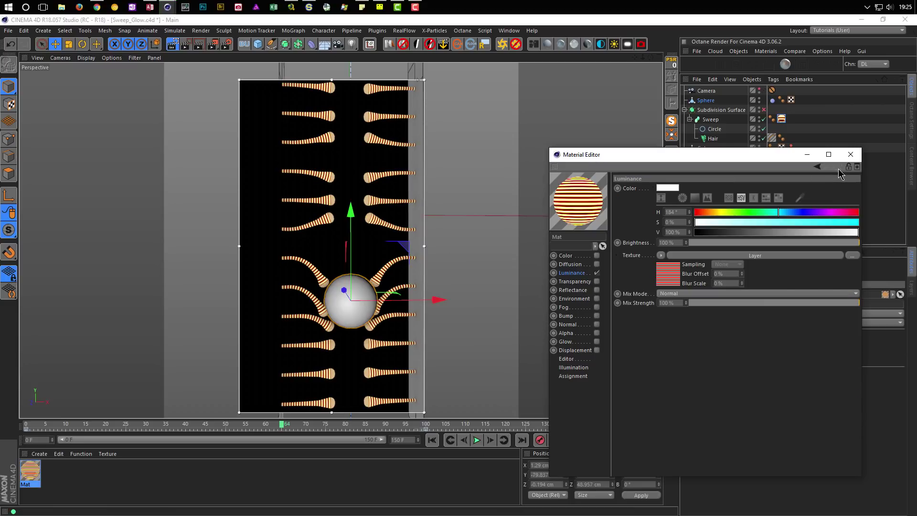
left_click(675, 276)
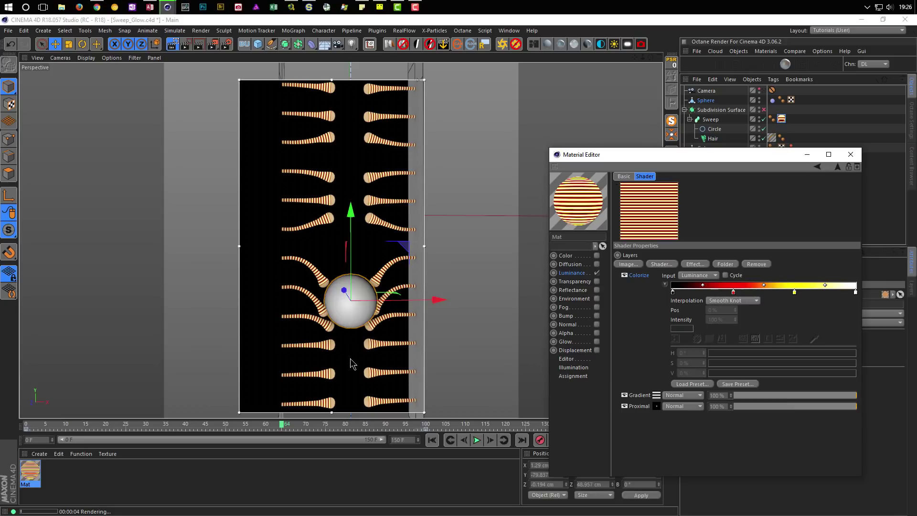
mouse_move(390, 297)
left_mouse_down()
mouse_move(316, 320)
mouse_move(327, 316)
left_mouse_up()
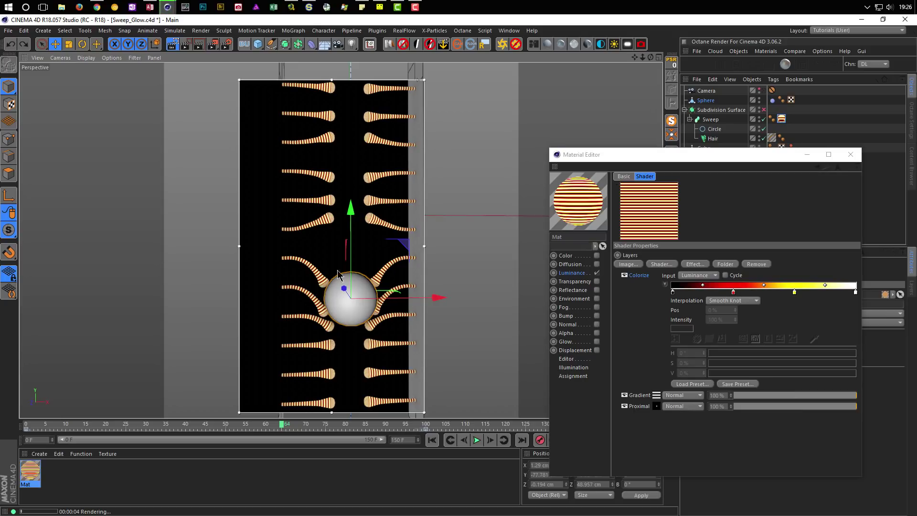
Set the Proximal layer's blend mode to Layer Mask and toggle the Subdivision Surface's editor visibility.
left_click(671, 407)
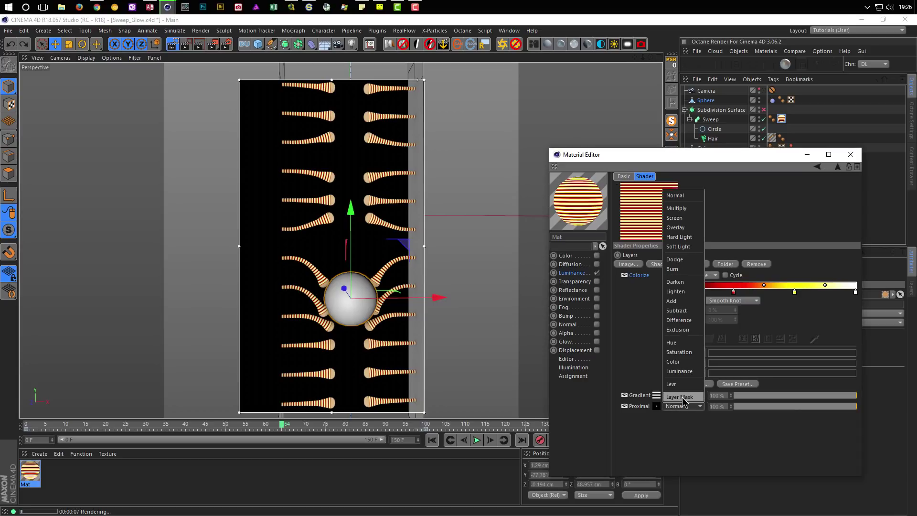
left_click(681, 398)
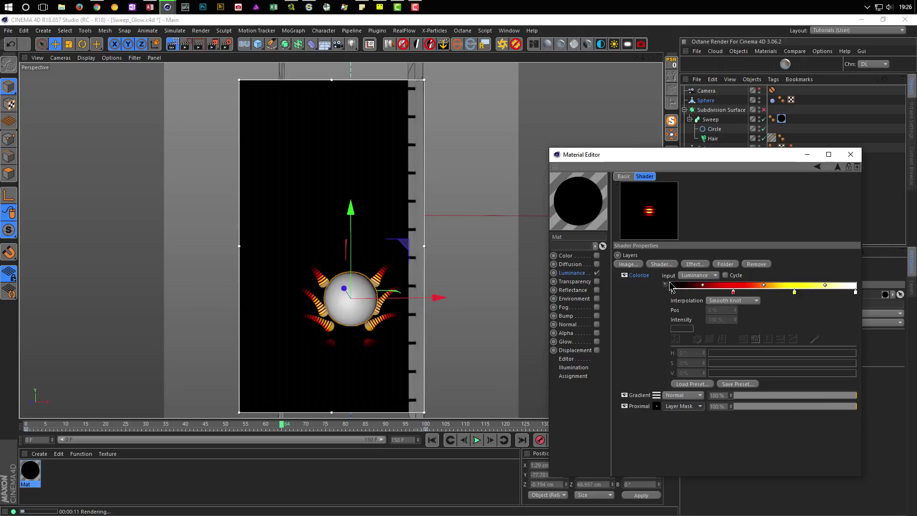
left_click(838, 167)
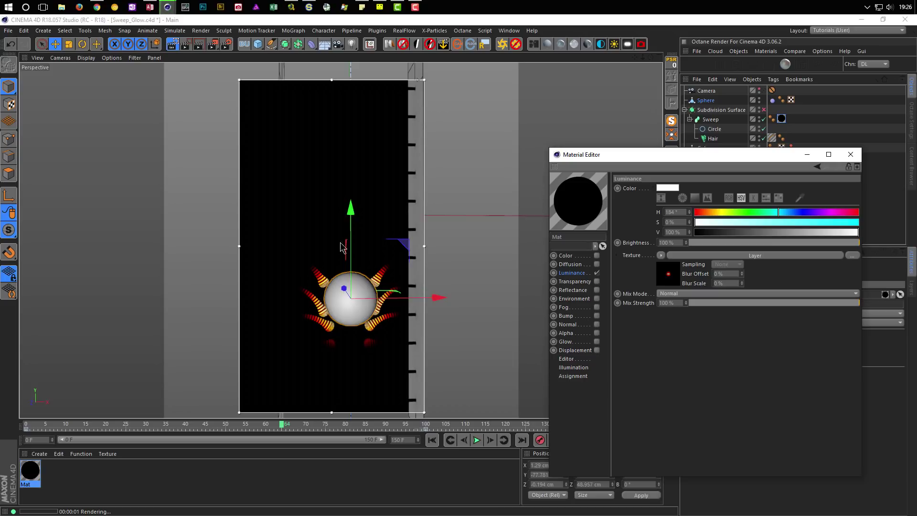
middle_click_drag(292, 199, 275, 180, "alt")
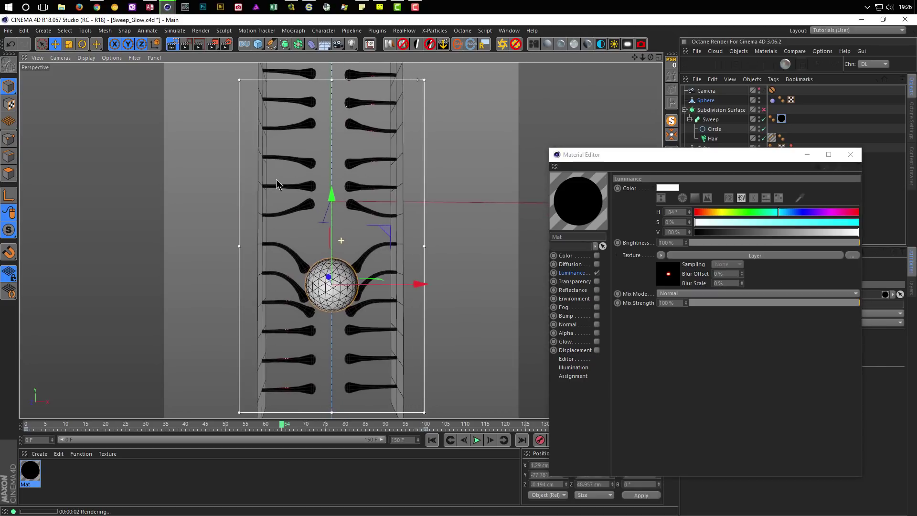
left_click(758, 111)
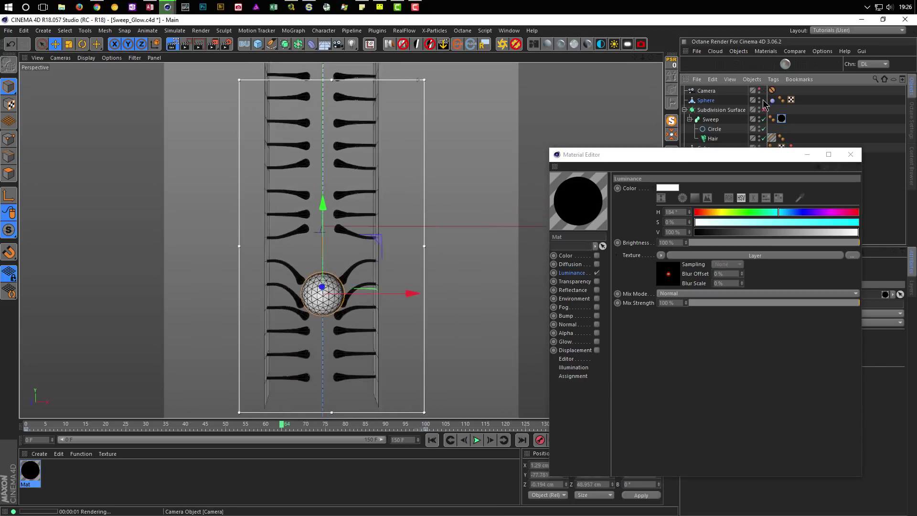
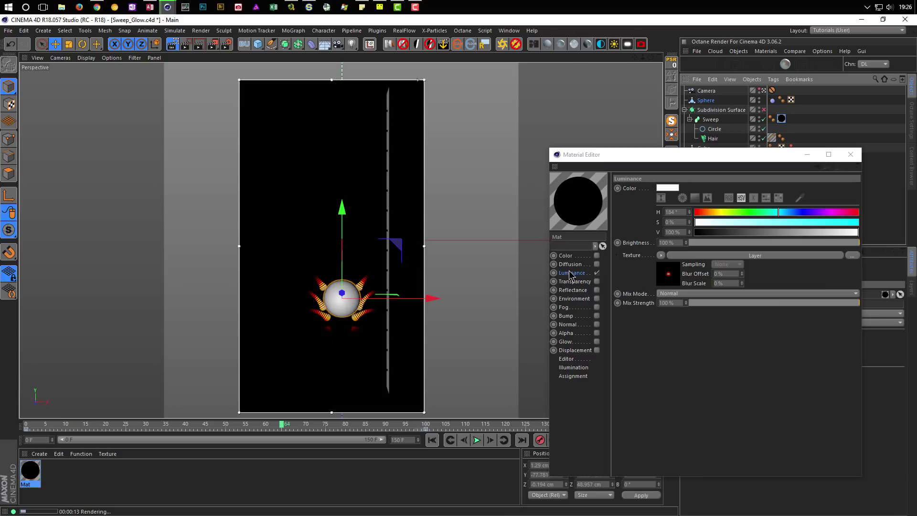
Copy the gradient layer shader from the Luminance texture.
left_click(668, 280)
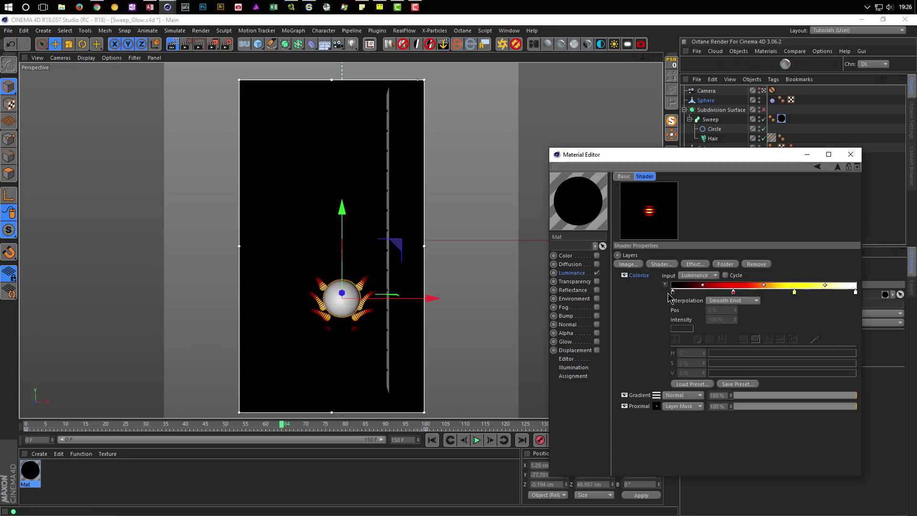
left_click(640, 399)
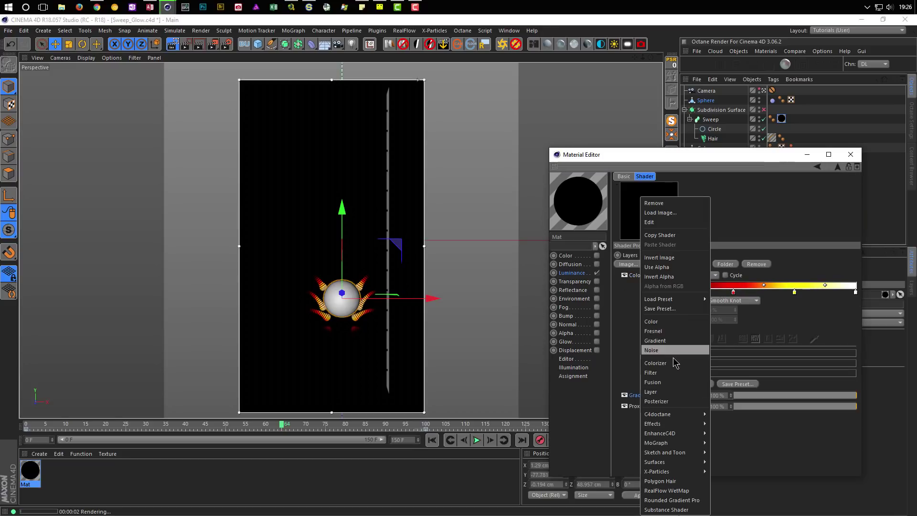
left_click(659, 236)
Enable the material's Color channel and load a Gradient shader into its Texture.
left_click(597, 256)
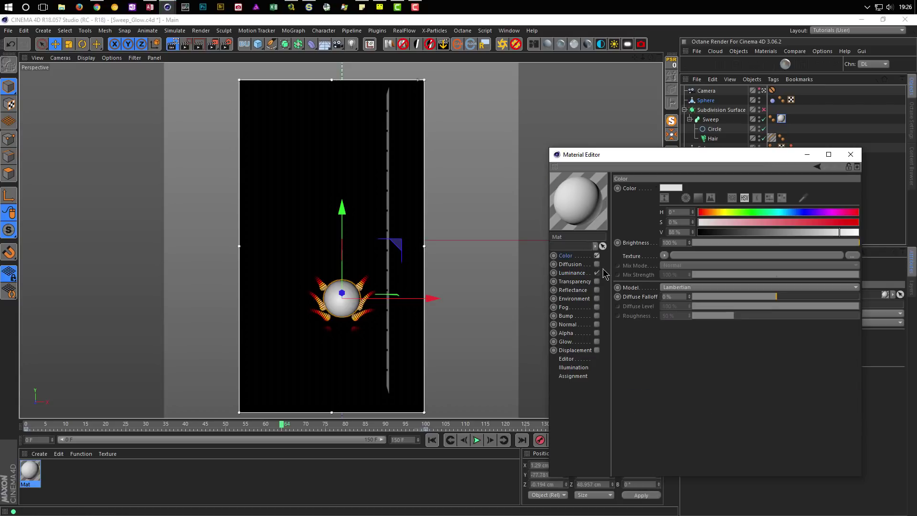
right_click(634, 259)
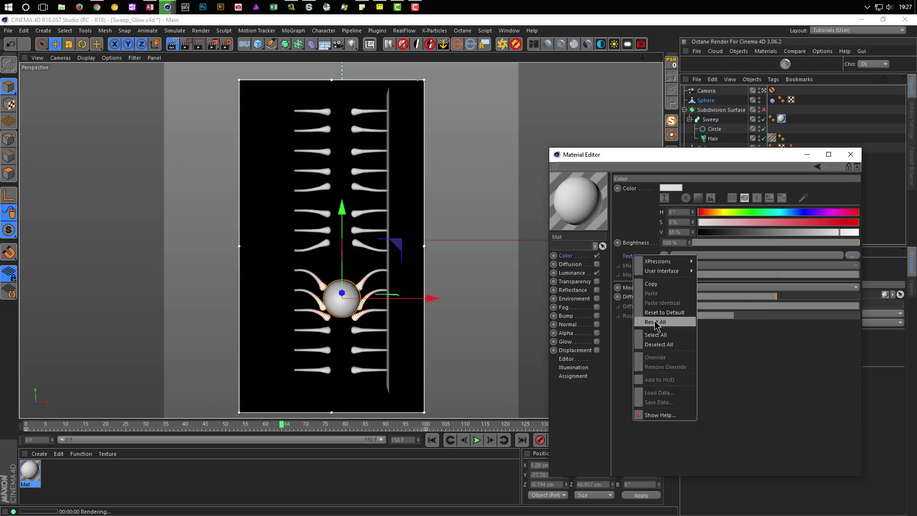
right_click(637, 260)
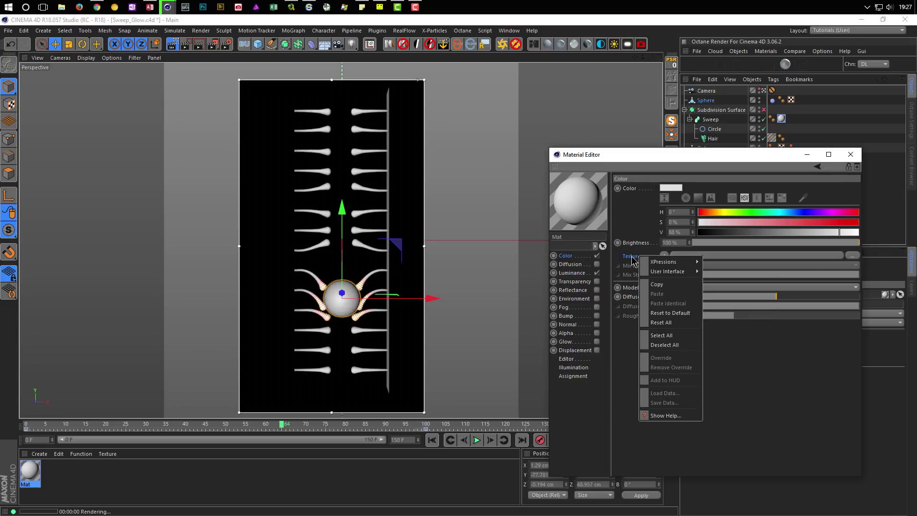
left_click(632, 259)
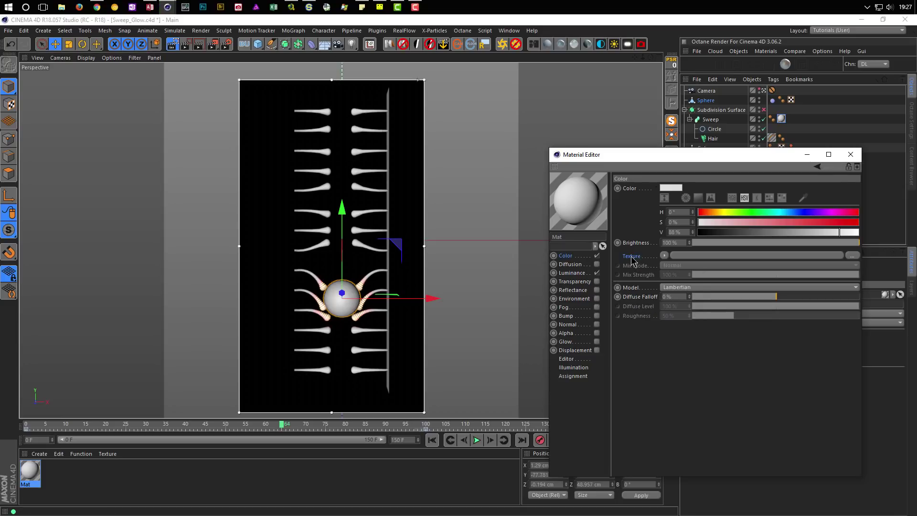
left_click(664, 255)
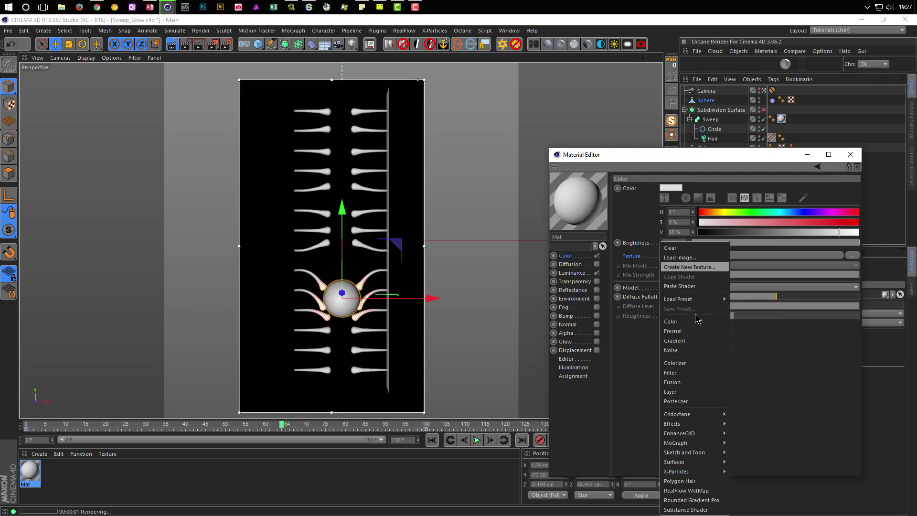
left_click(692, 341)
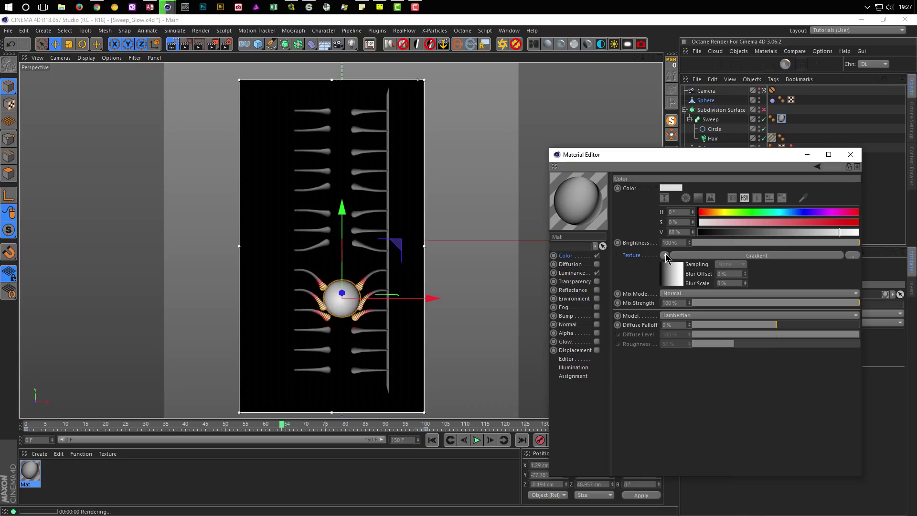
Apply the black-and-white stripe preset to the Gradient and set its Type to 2D - V.
left_click(670, 278)
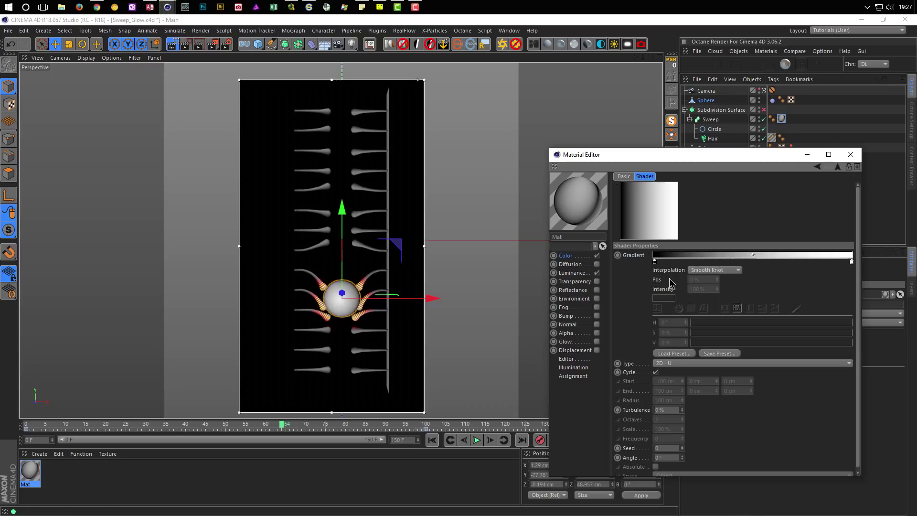
left_click(656, 353)
left_click(657, 341)
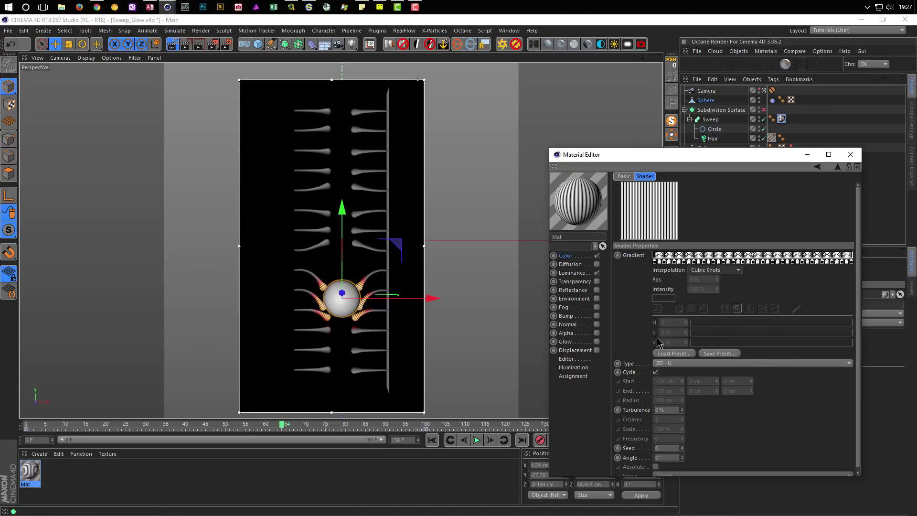
left_click(668, 364)
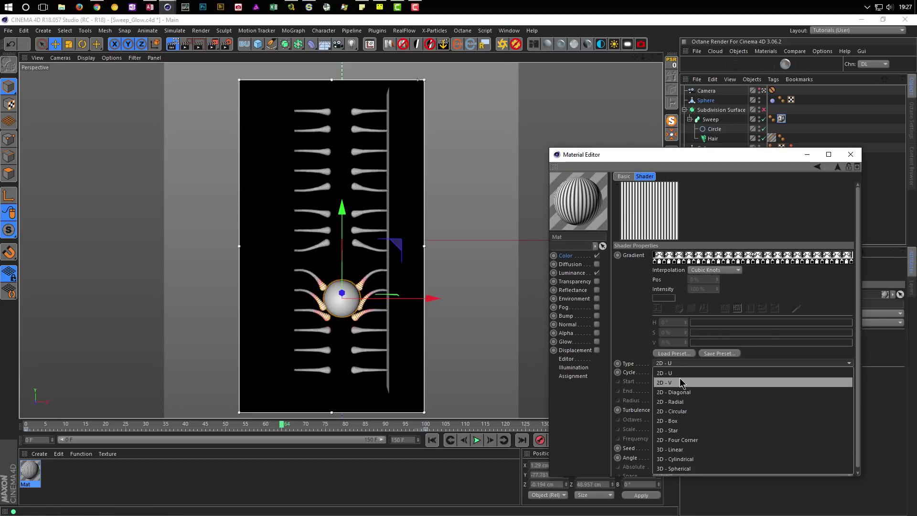
left_click(681, 383)
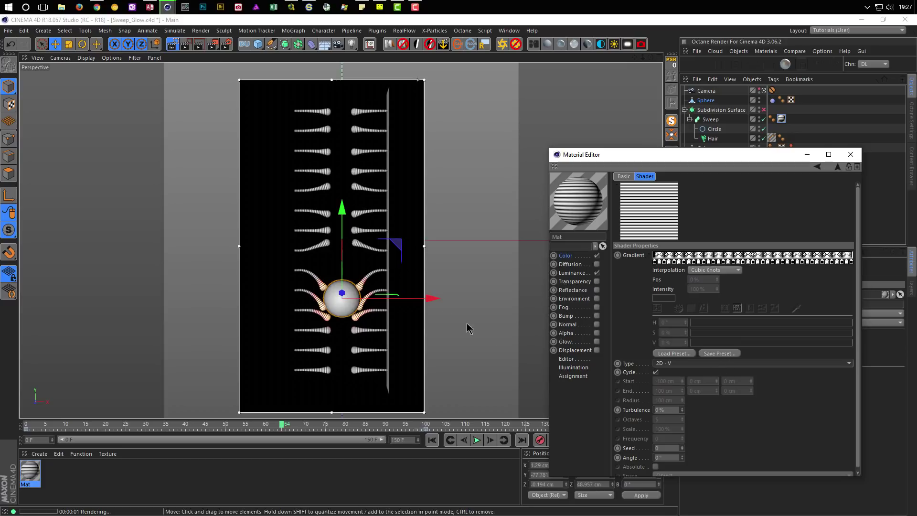
left_click(837, 166)
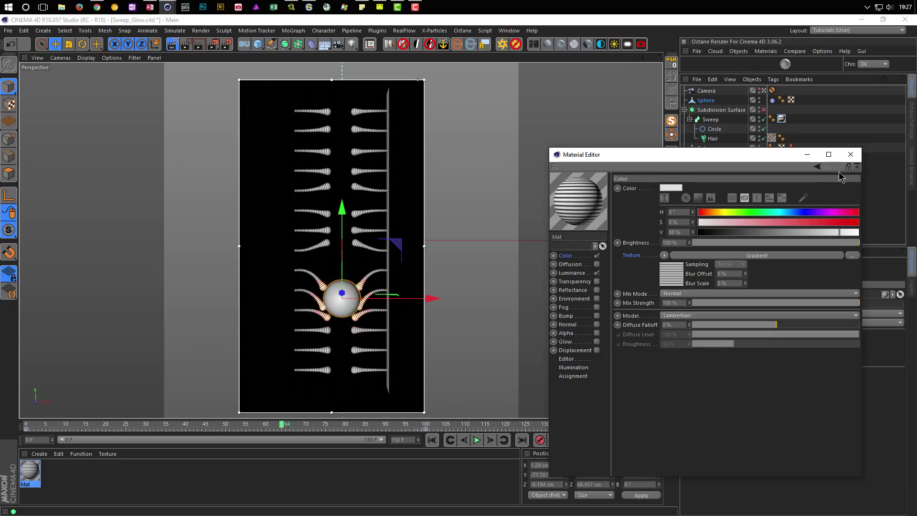
left_click(677, 281)
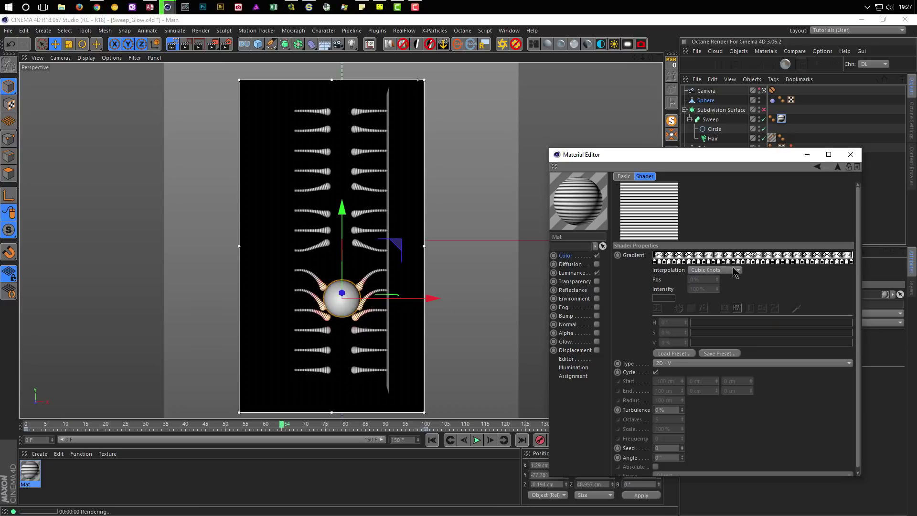
left_click(837, 166)
Paste the orange striped Colorizer into the Color texture, darken the base colour, and use Multiply mix mode.
left_click(666, 256)
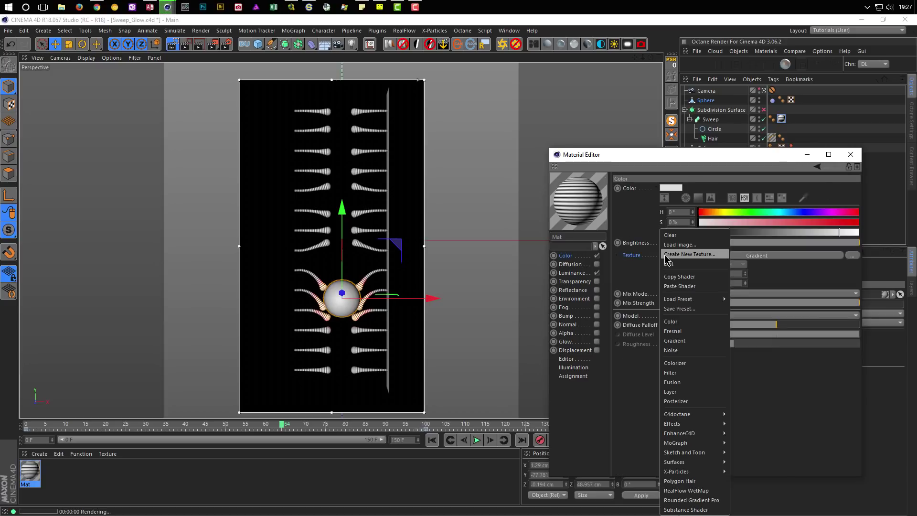
left_click(688, 363)
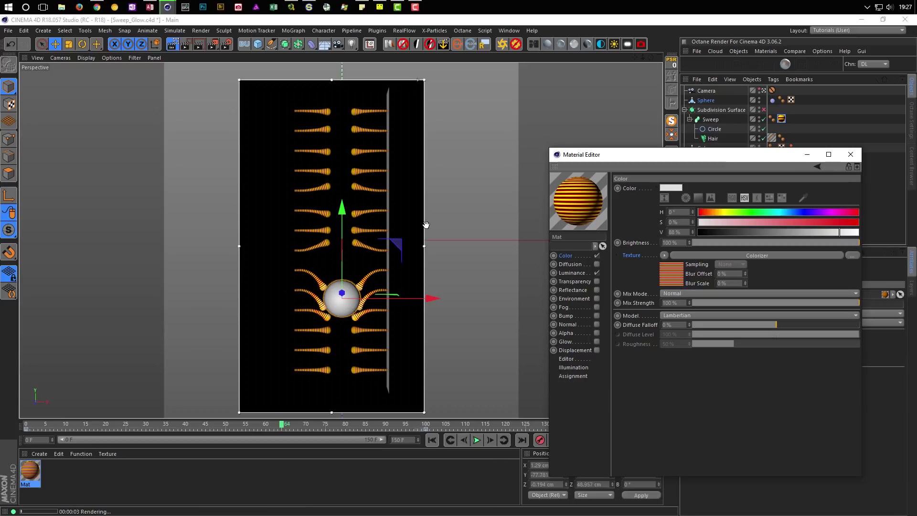
left_click_drag(832, 231, 709, 232)
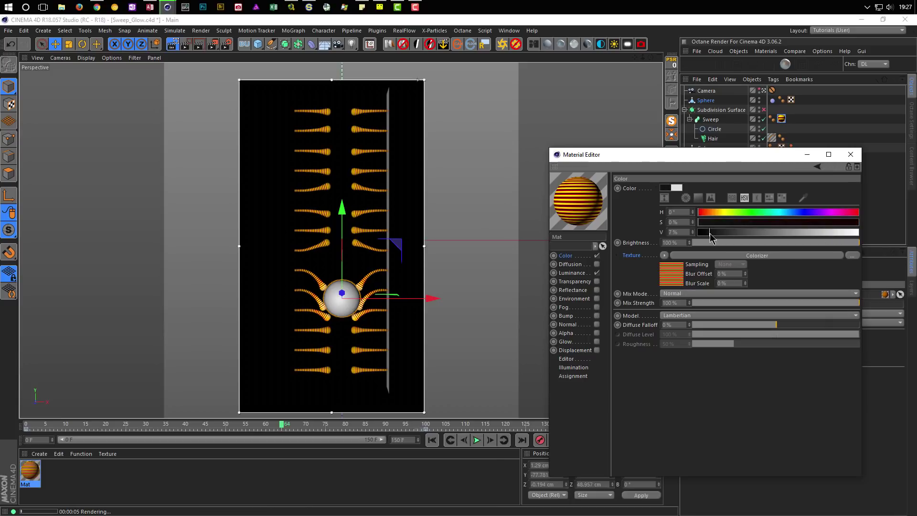
left_click(678, 294)
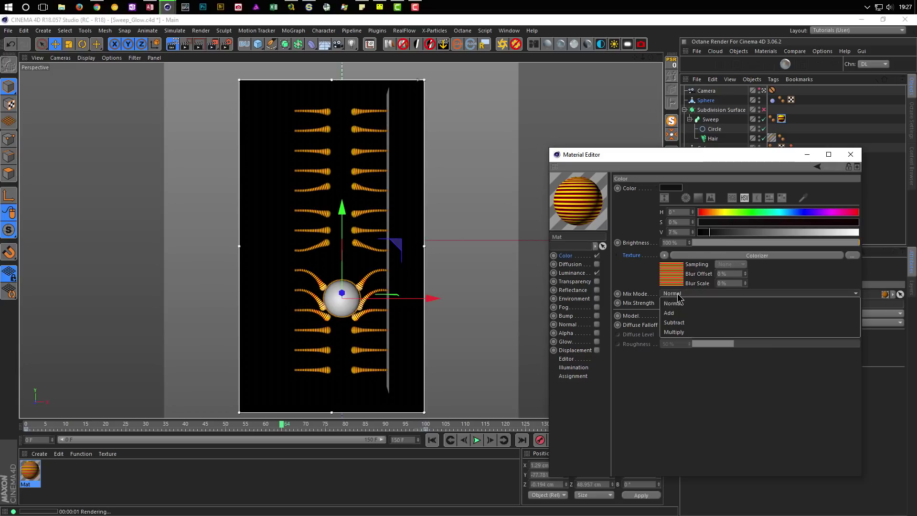
left_click(681, 333)
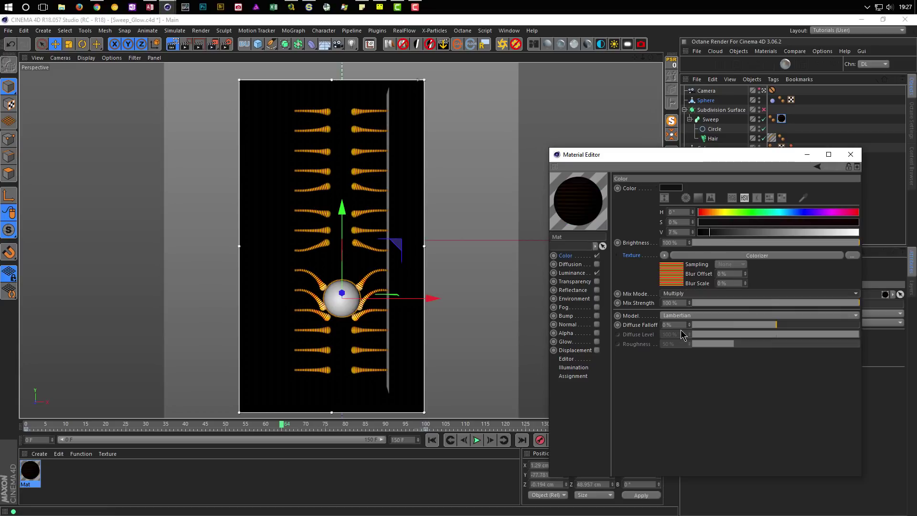
key("ctrl+r")
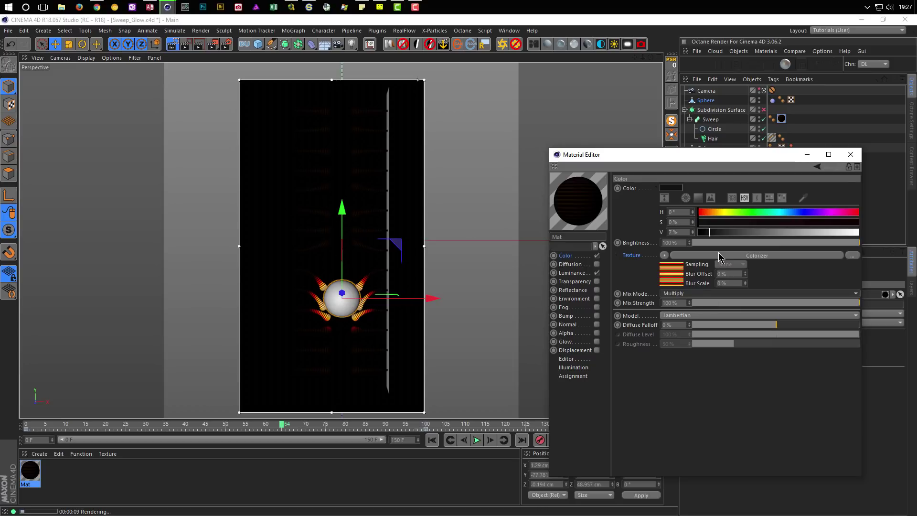
Fine-tune the Color channel's base colour value to 6%.
left_click_drag(717, 233, 746, 233)
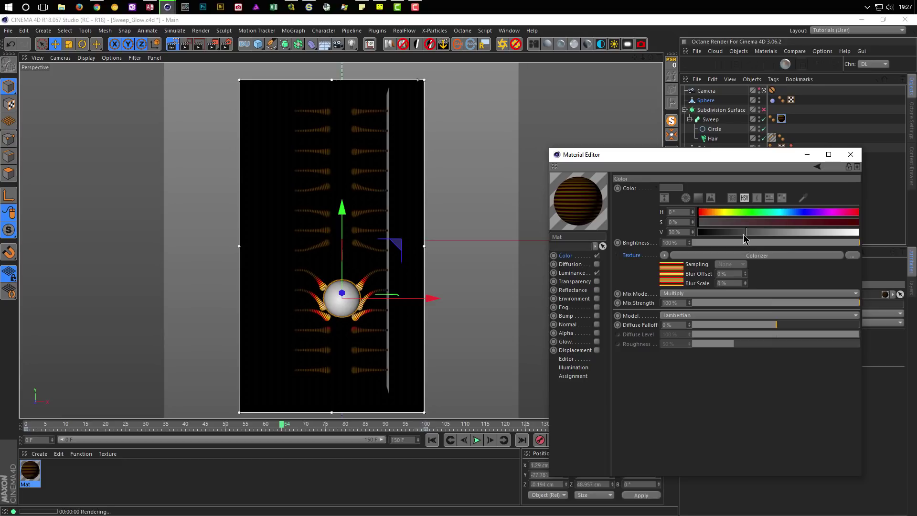
left_click_drag(735, 233, 709, 233)
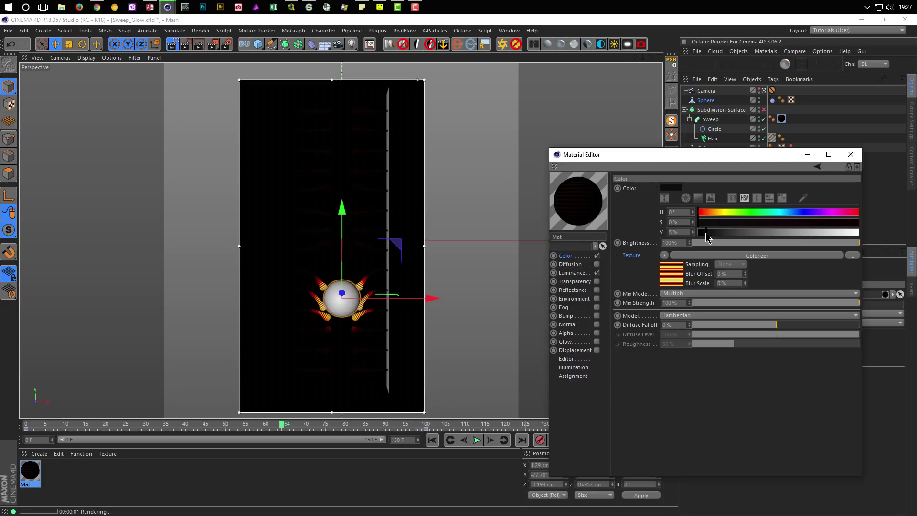
left_click_drag(705, 234, 707, 237)
left_click_drag(759, 161, 736, 102)
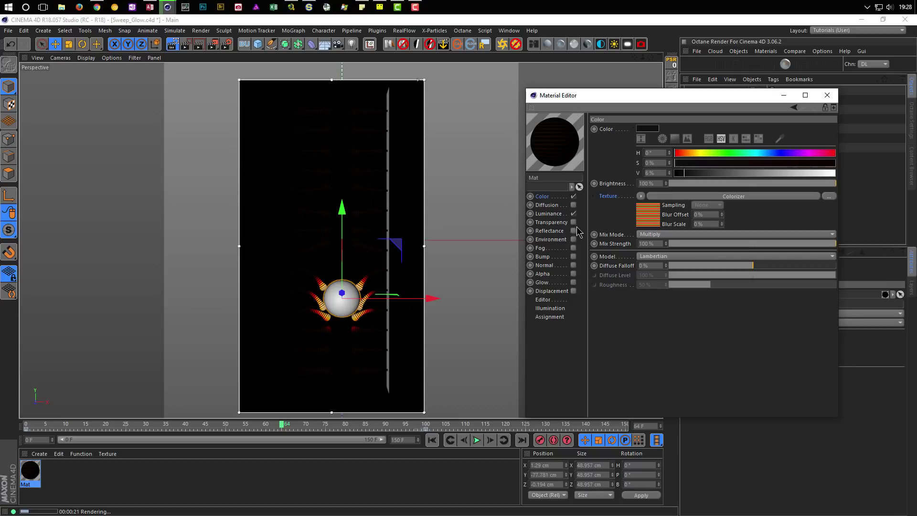
Enable reflectance on Mat and add the Nikomedias Scene Rig Pro to the scene.
left_click(574, 231)
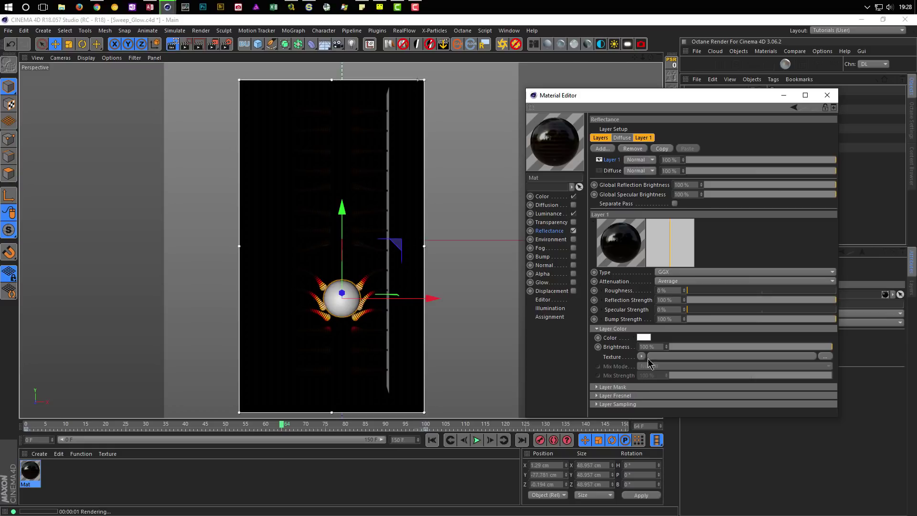
left_click_drag(657, 99, 465, 185)
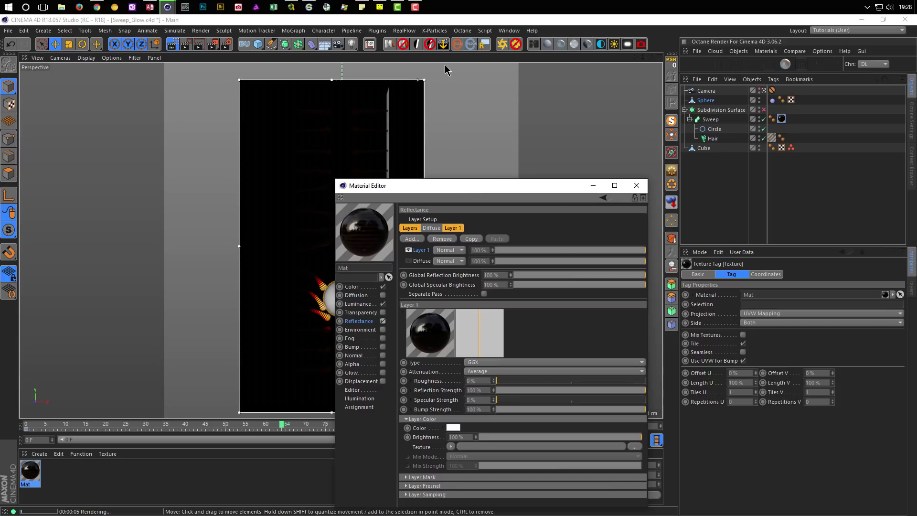
left_click(472, 45)
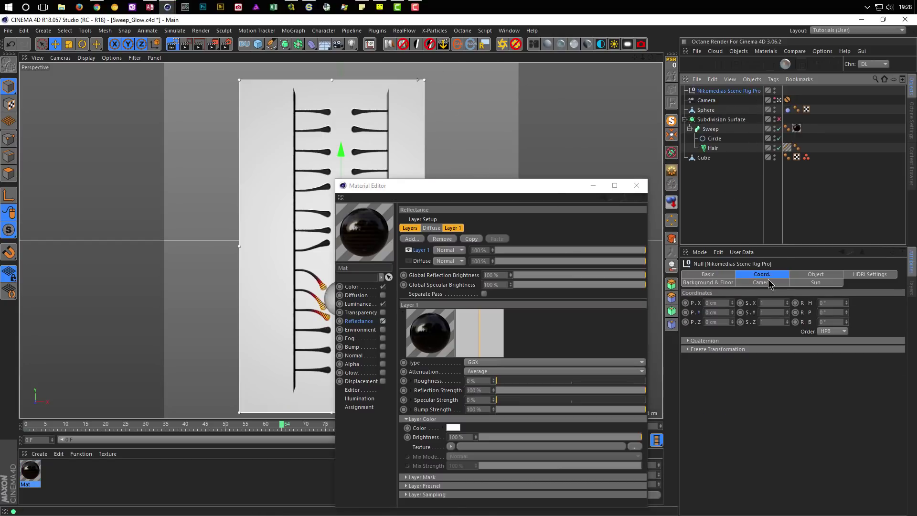
Lower the scene rig's Background Brightness to about 2% in Background & Floor.
left_click(711, 282)
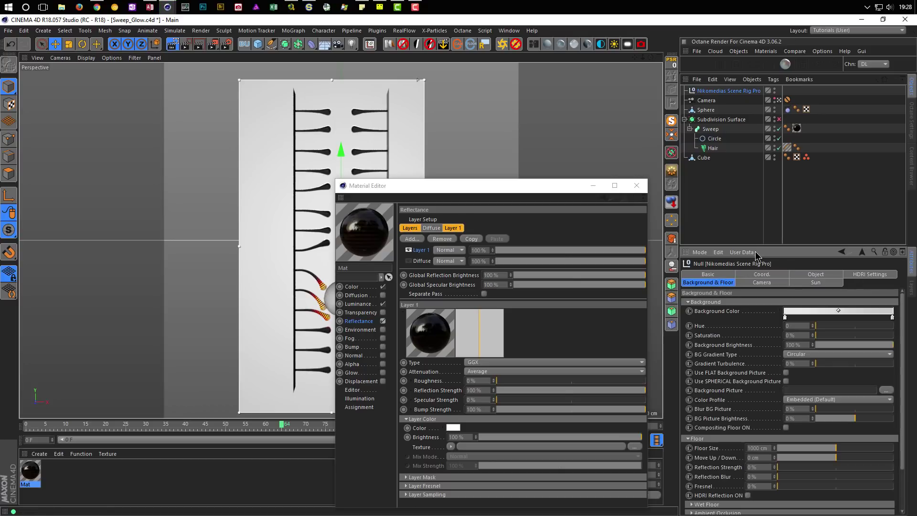
left_click_drag(759, 248, 764, 169)
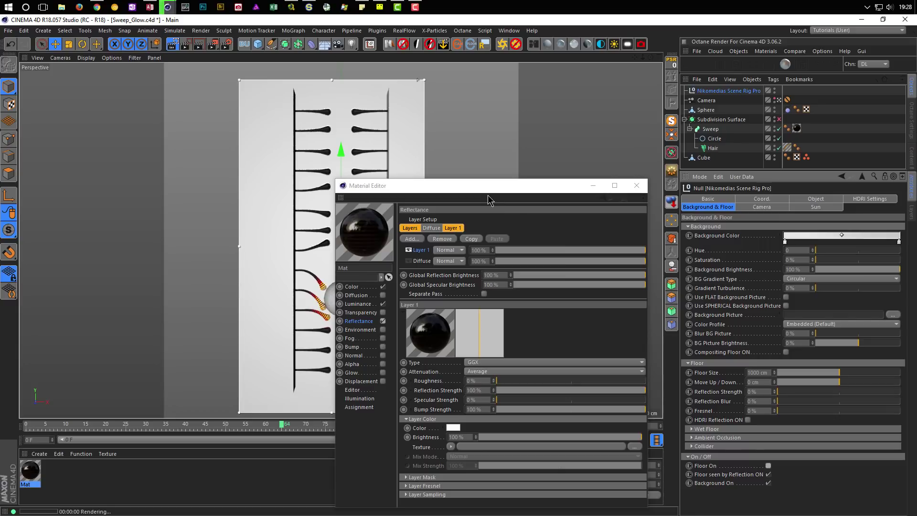
left_click_drag(492, 188, 614, 181)
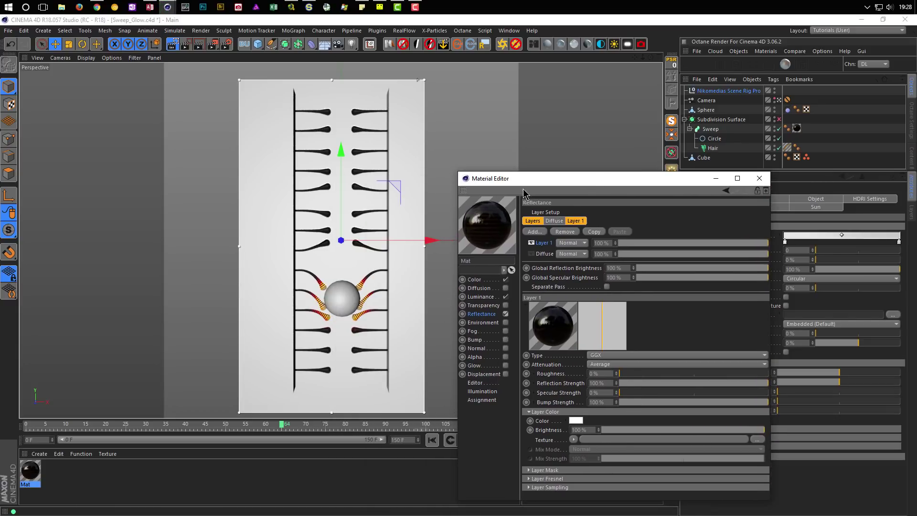
left_click_drag(532, 180, 440, 178)
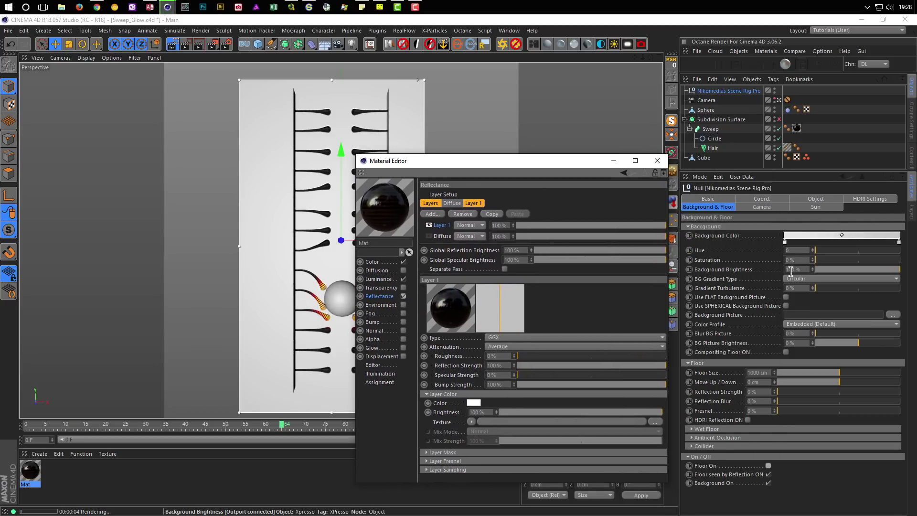
left_click(840, 262)
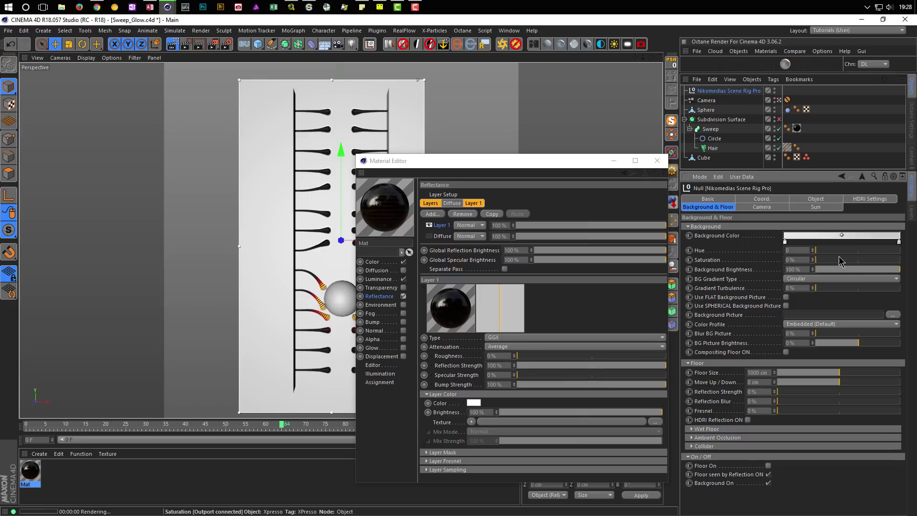
left_click_drag(867, 269, 818, 274)
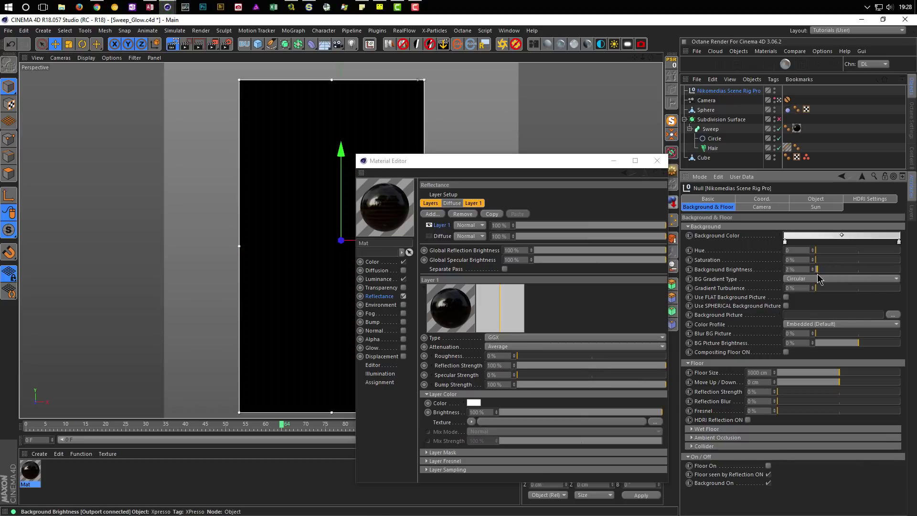
left_click_drag(572, 164, 652, 160)
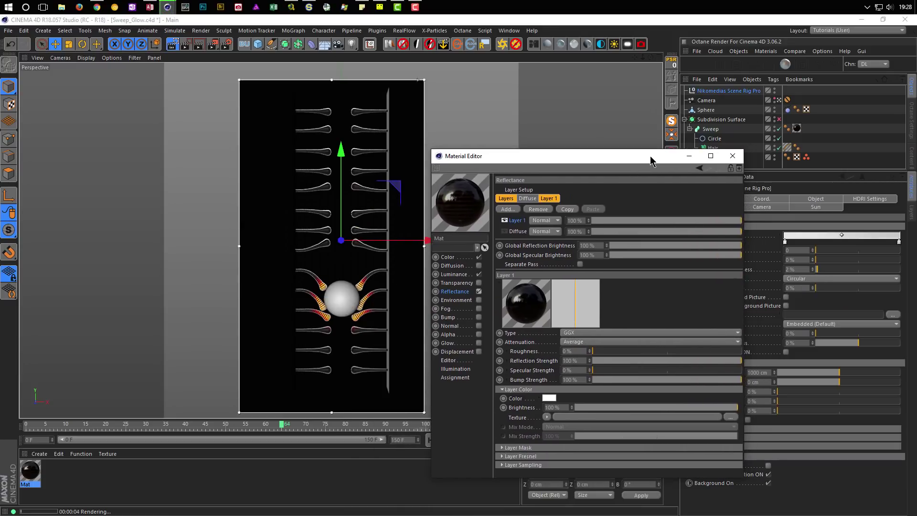
Turn off Mat's Color channel and set Reflectance Roughness to 25%, Reflection Strength to 12%.
left_click(479, 257)
mouse_move(484, 156)
left_mouse_down()
mouse_move(485, 180)
mouse_move(417, 183)
left_mouse_up()
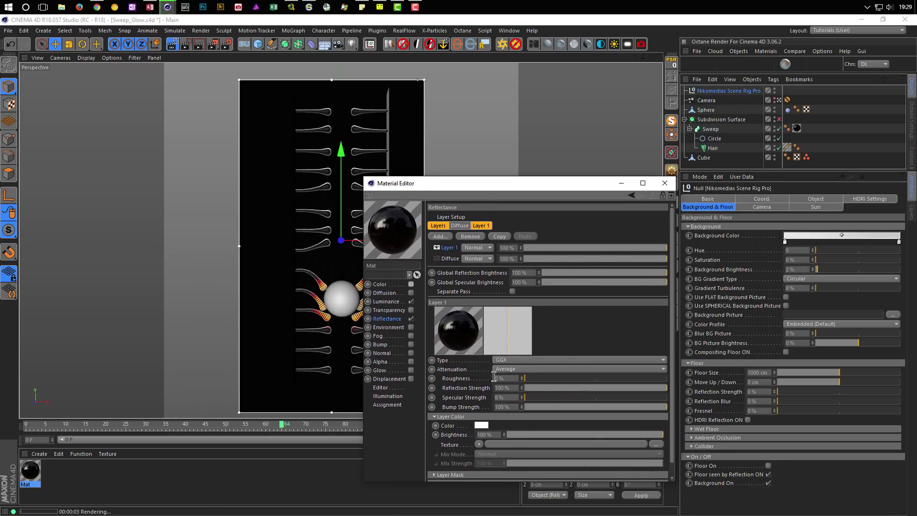
left_click_drag(548, 388, 562, 378)
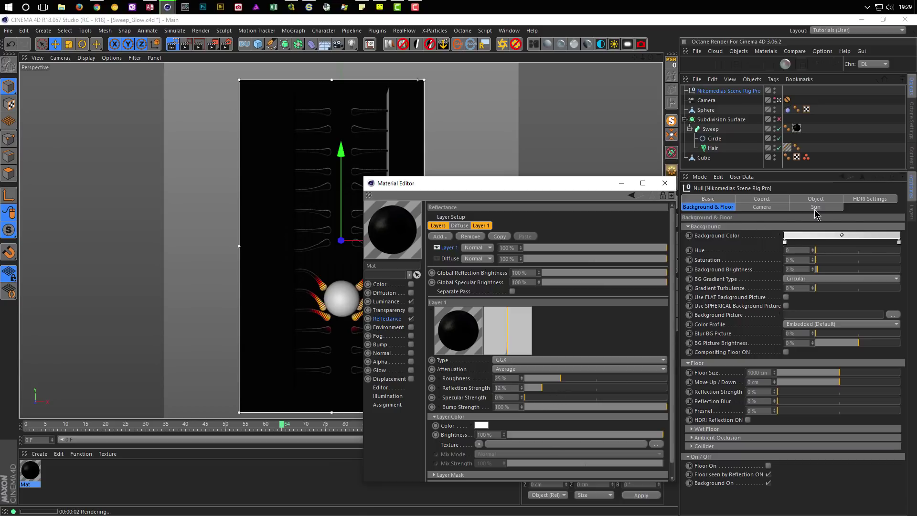
left_click(867, 199)
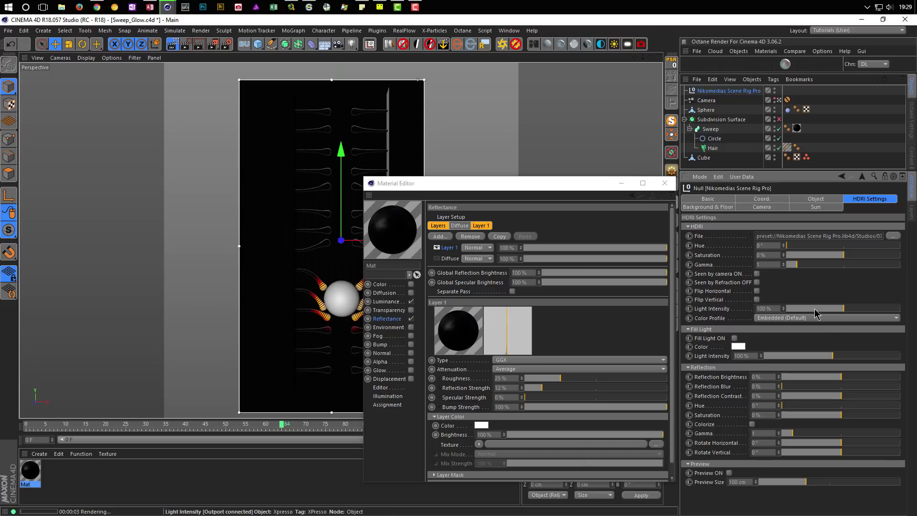
Set the scene rig's HDRI Light Intensity to 38% and Reflection Brightness to -32%.
left_click(797, 308)
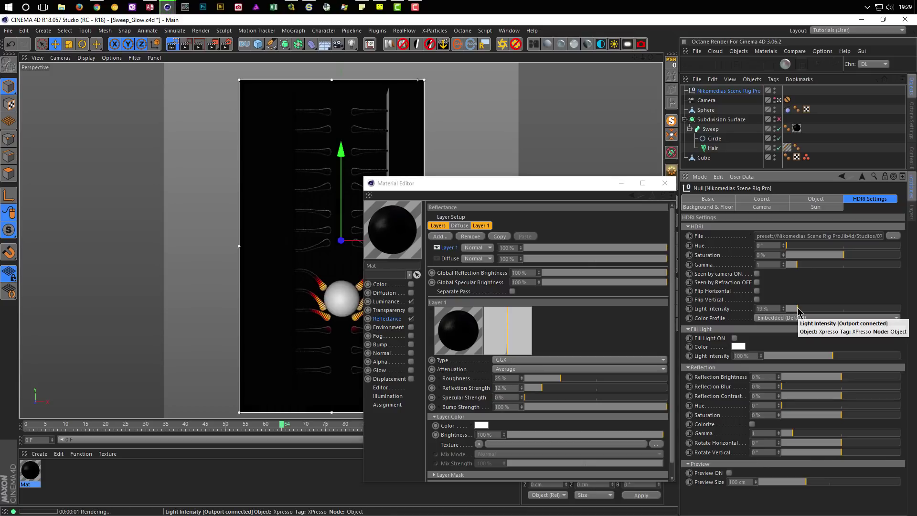
left_click_drag(798, 308, 815, 308)
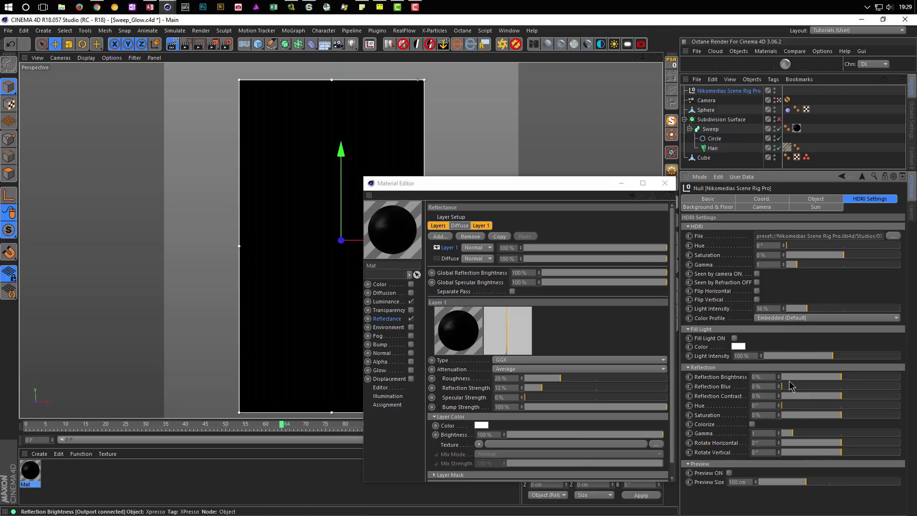
left_click(822, 377)
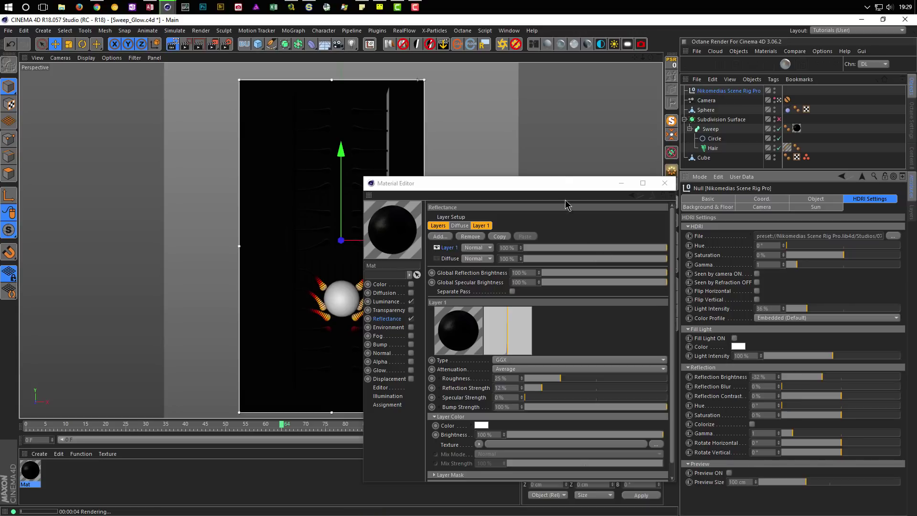
mouse_move(586, 182)
left_mouse_down()
mouse_move(631, 181)
mouse_move(671, 160)
left_mouse_up()
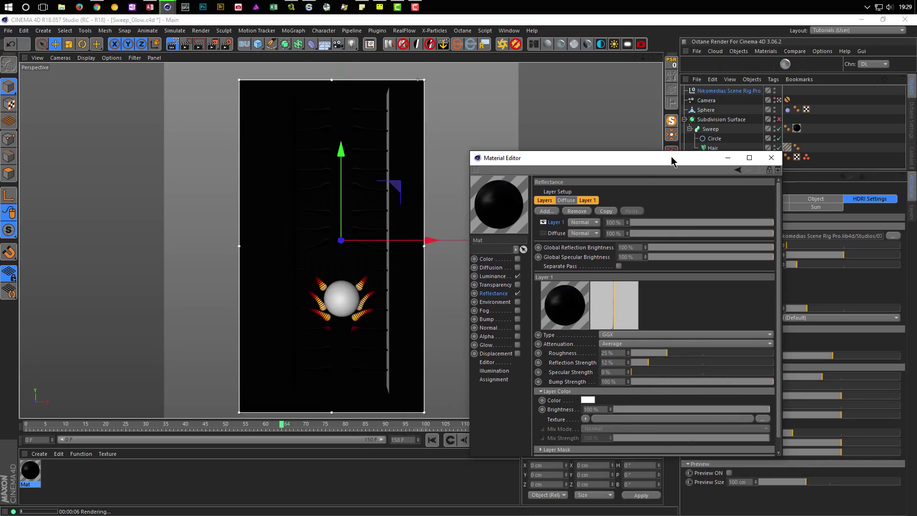
left_click(771, 157)
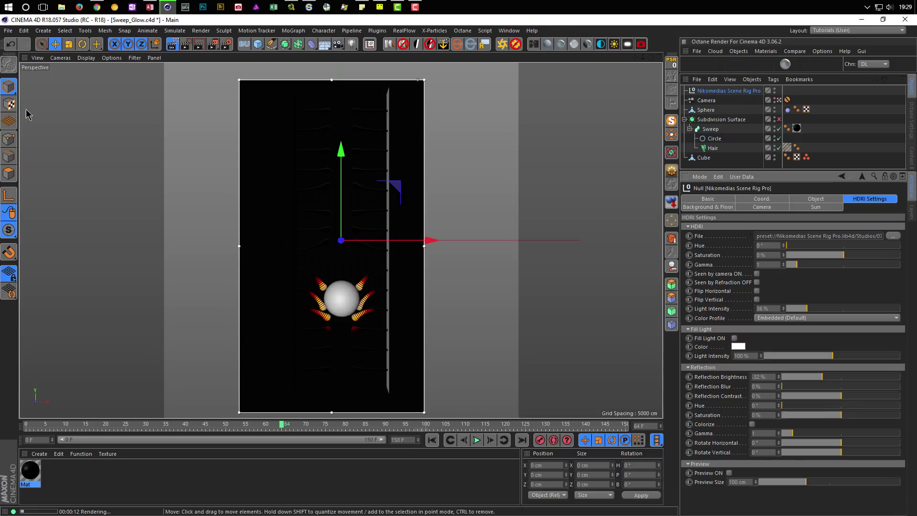
double_click(30, 470)
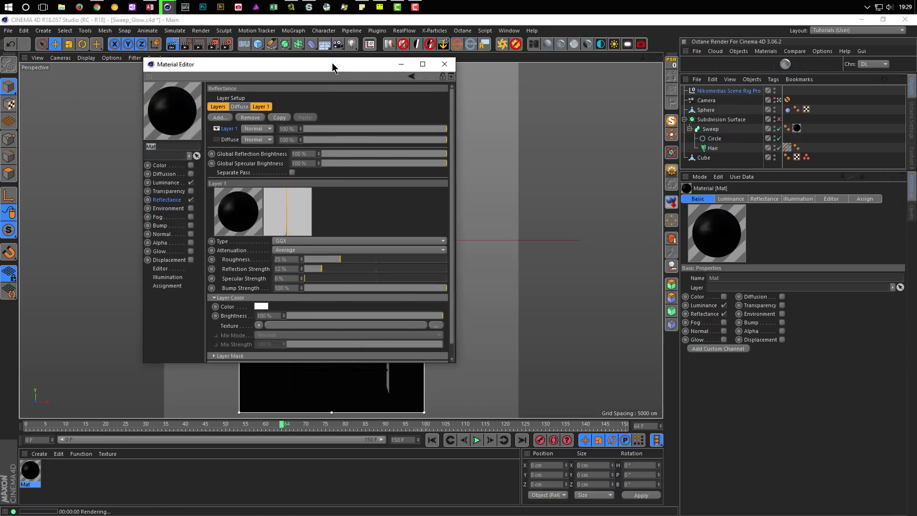
Re-enable the strand material's Color channel, rename it Drops, and add a new default material.
left_click_drag(332, 62, 704, 113)
left_click(563, 217)
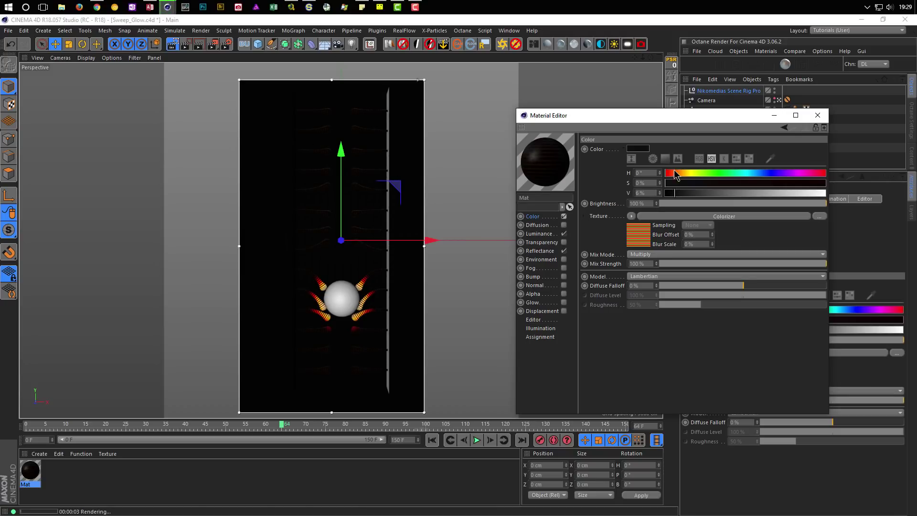
left_click(818, 115)
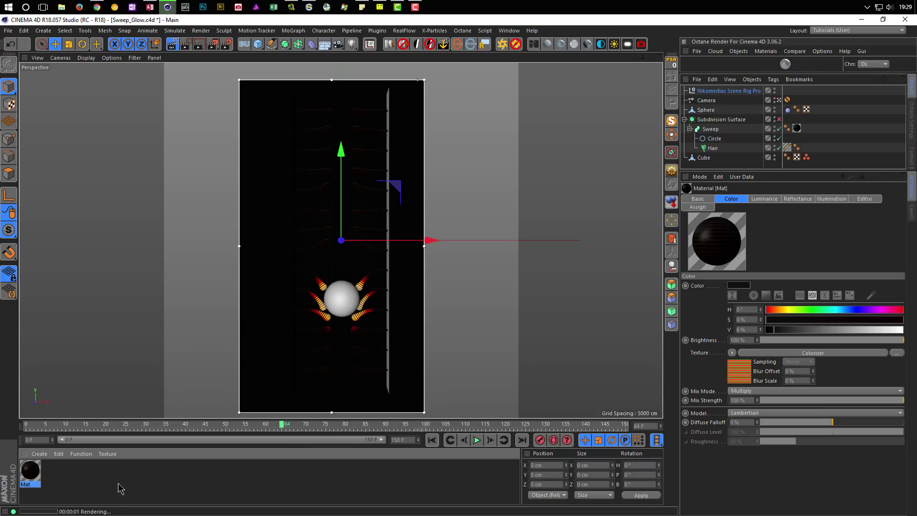
double_click(30, 474)
type("Drops")
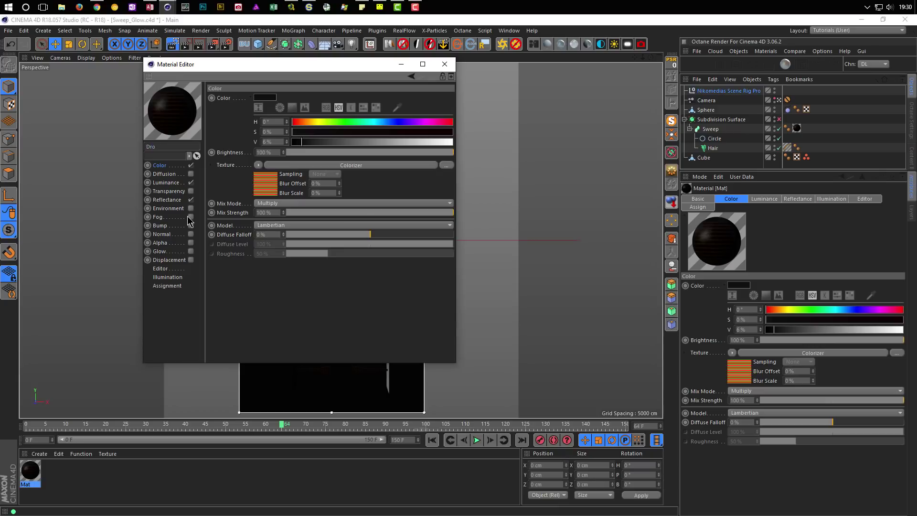
key("Return")
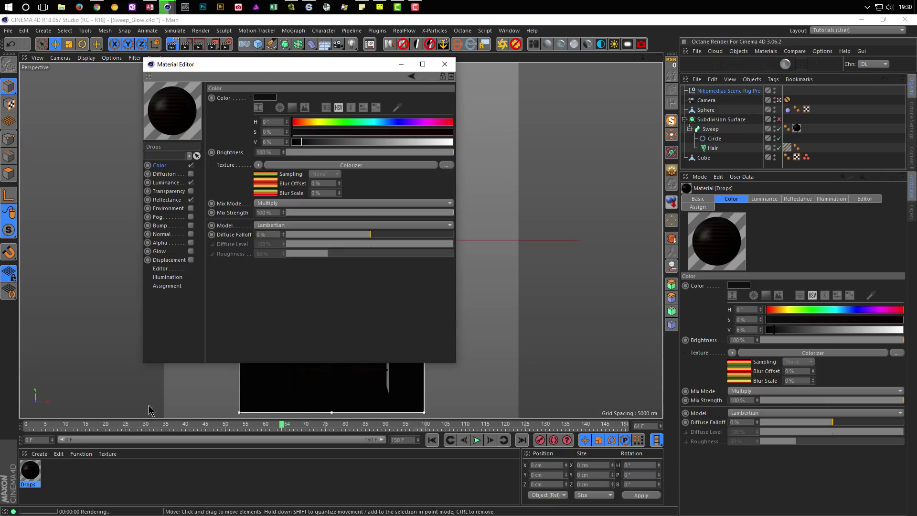
double_click(98, 486)
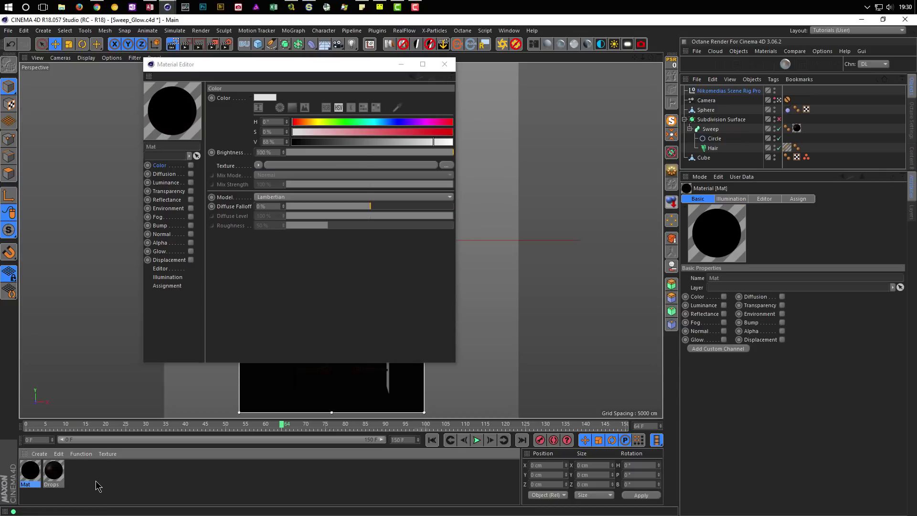
Make the new Mat a Glass material with transparency, reflectance, refraction 1.517, and apply it to the Sphere.
double_click(27, 477)
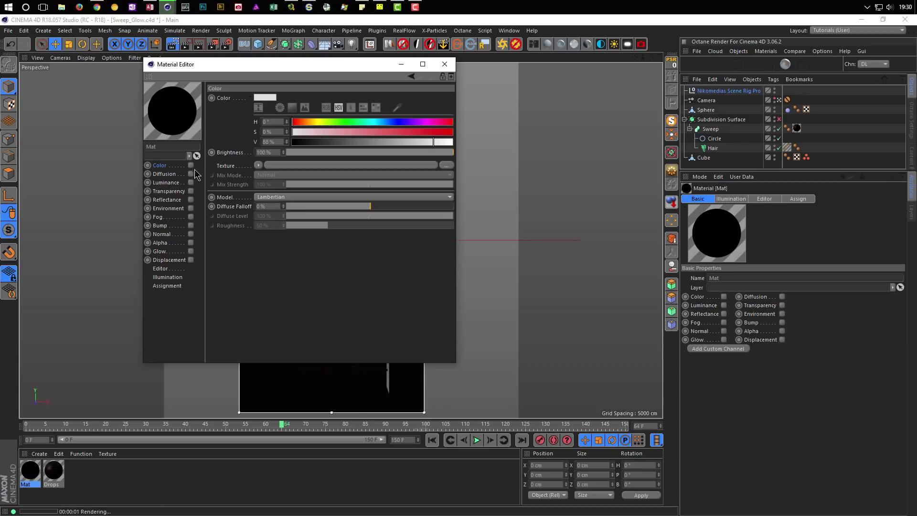
left_click_drag(276, 64, 577, 199)
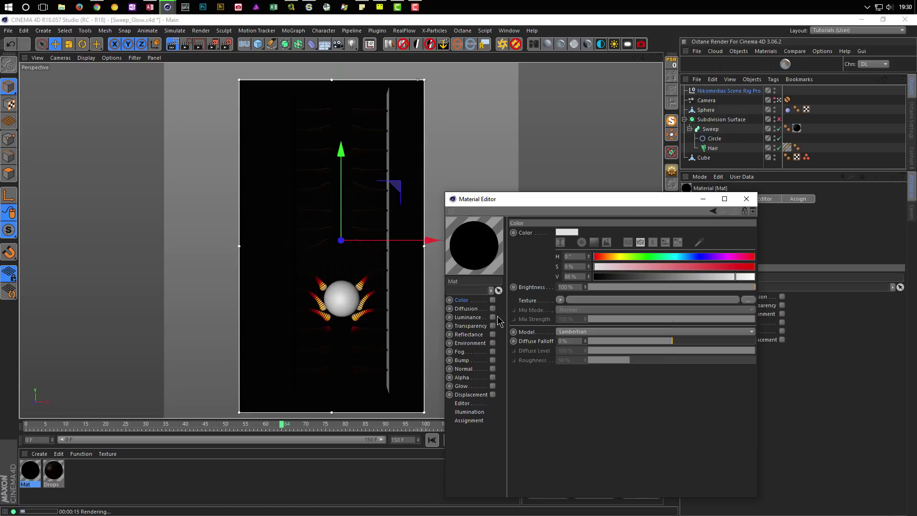
left_click(492, 325)
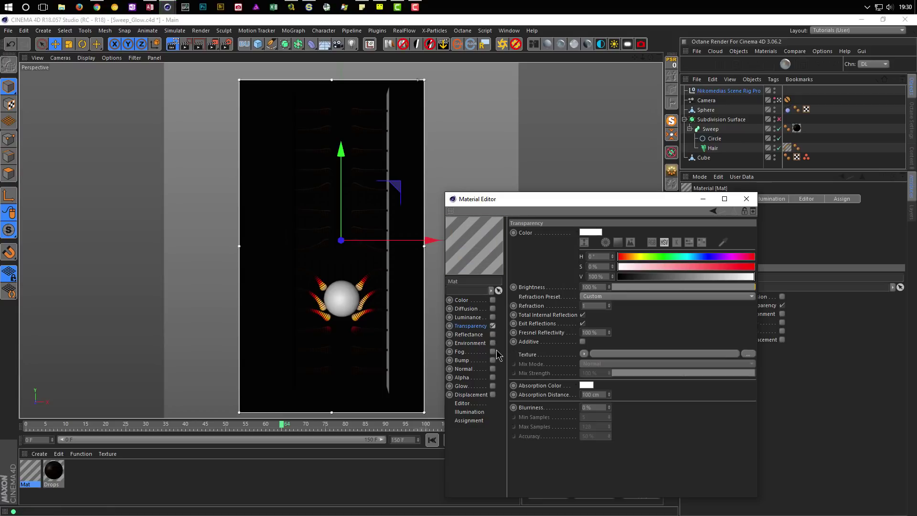
left_click(492, 334)
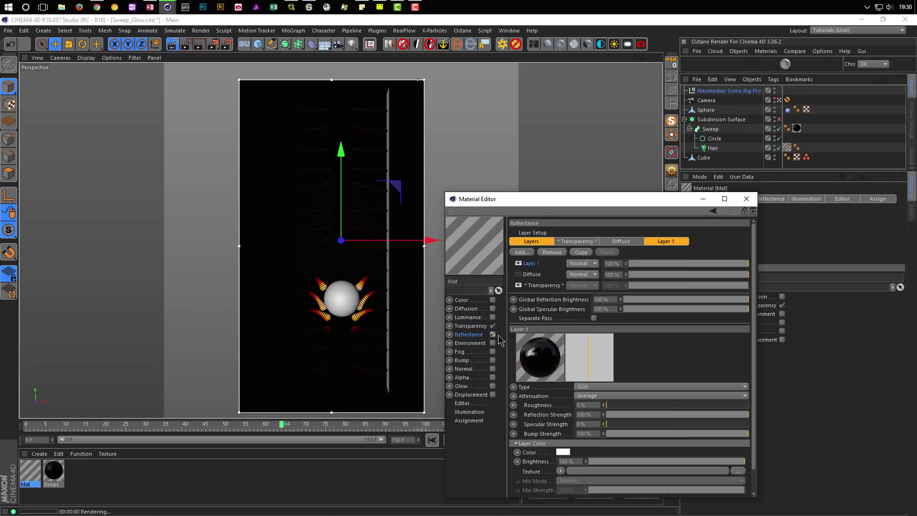
left_click(469, 327)
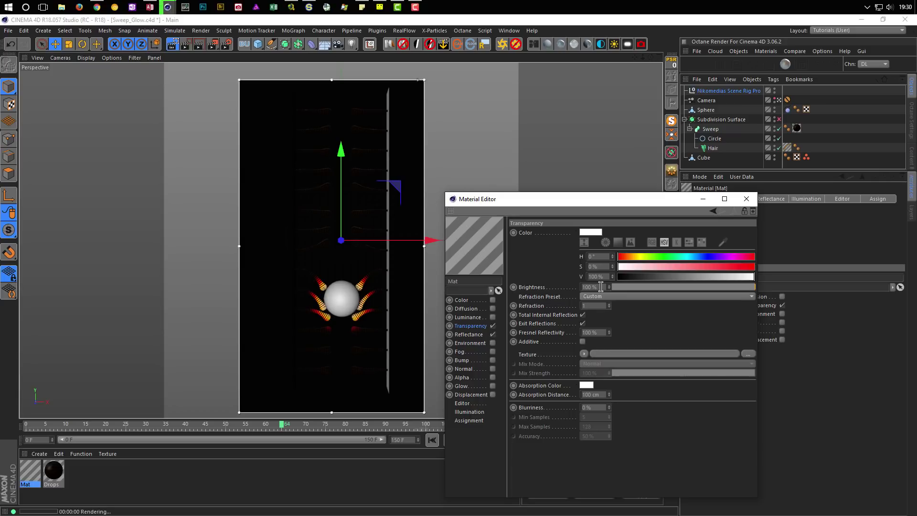
type(".517")
key("Return")
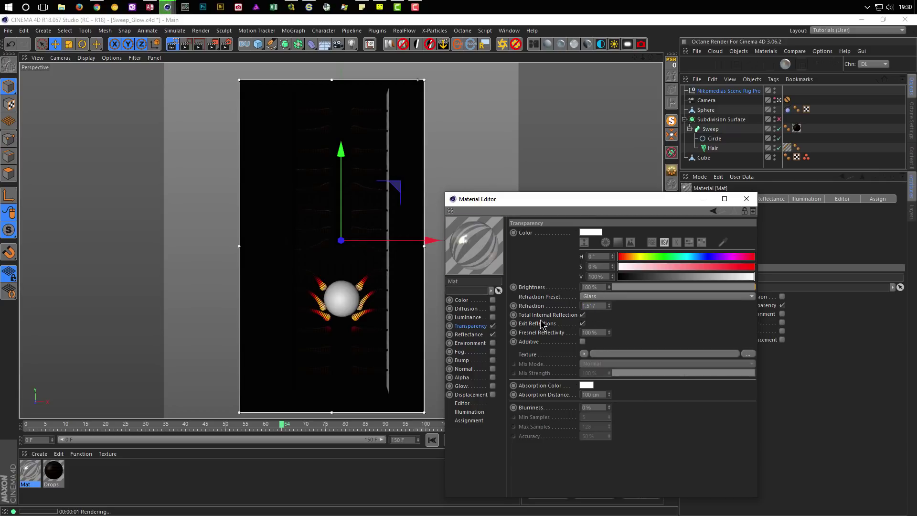
left_click_drag(29, 475, 703, 112)
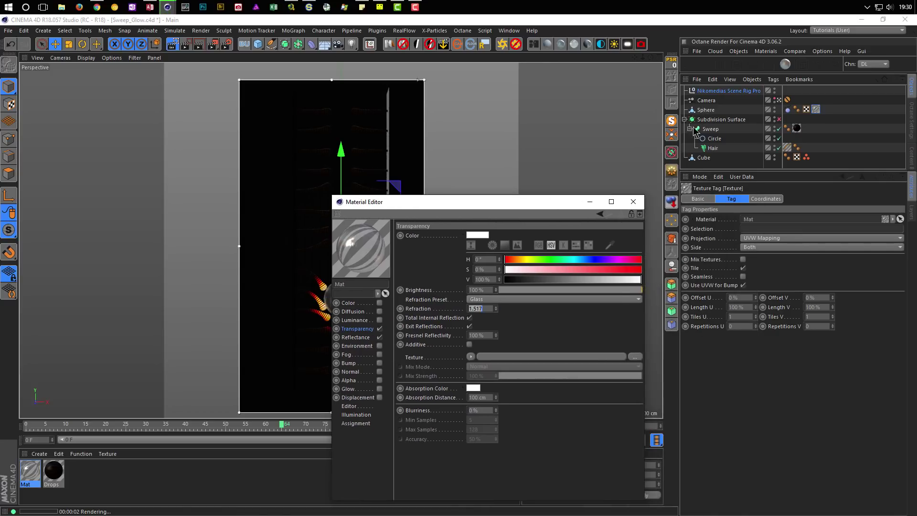
Stop the scene rig's HDRI from appearing in refractions.
left_click(729, 91)
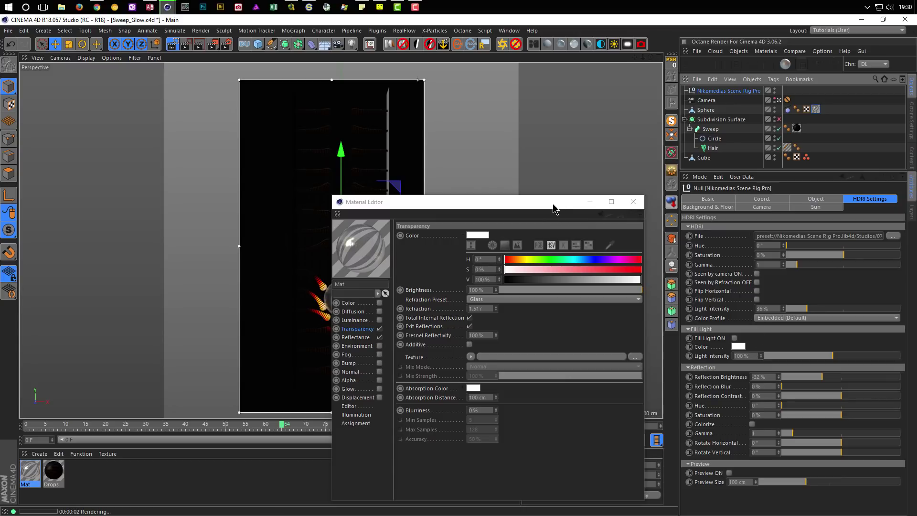
left_click_drag(553, 208, 503, 403)
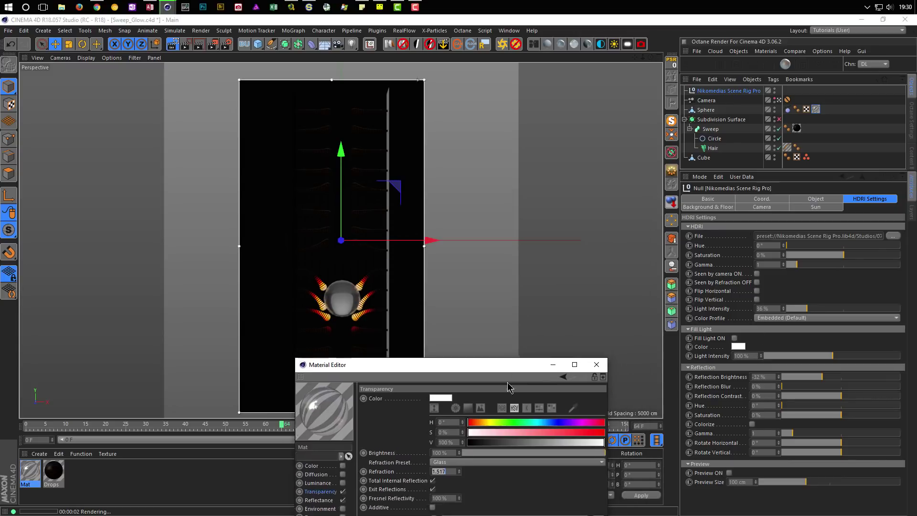
left_click(756, 283)
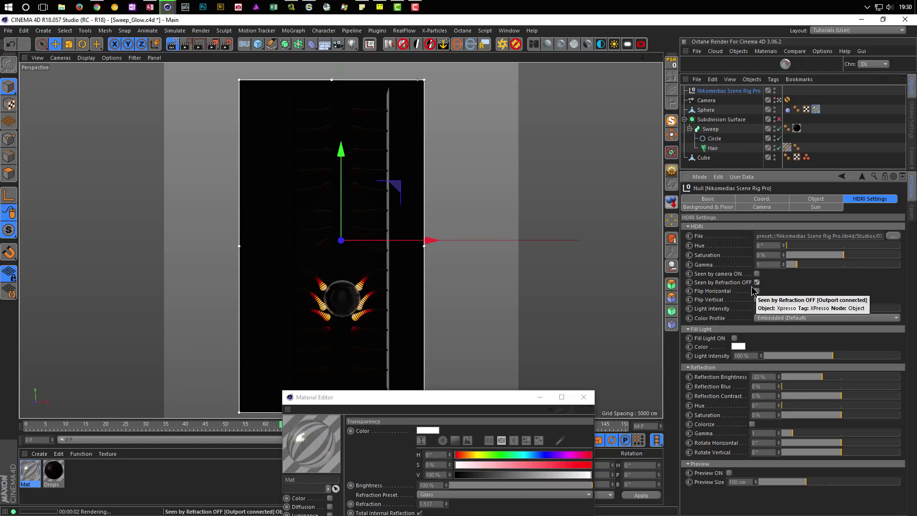
left_click_drag(502, 401, 514, 387)
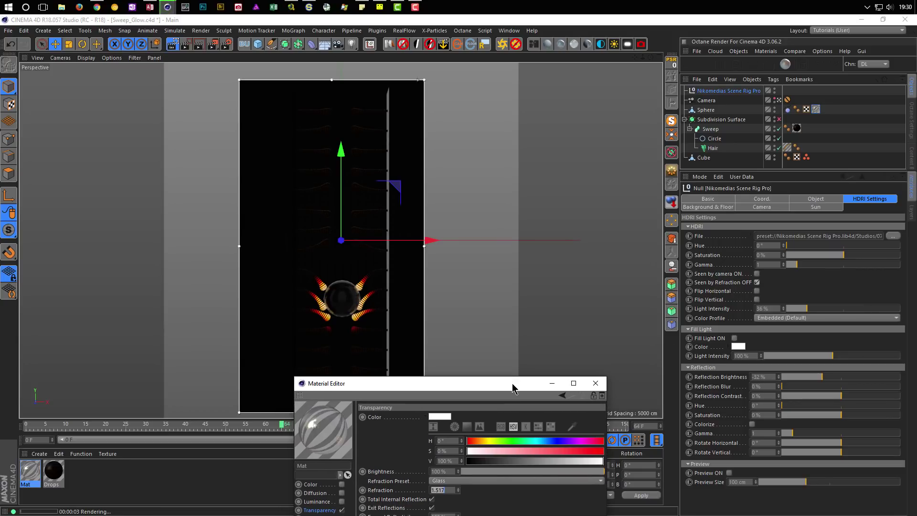
mouse_move(512, 387)
left_mouse_down()
mouse_move(666, 172)
mouse_move(667, 156)
left_mouse_up()
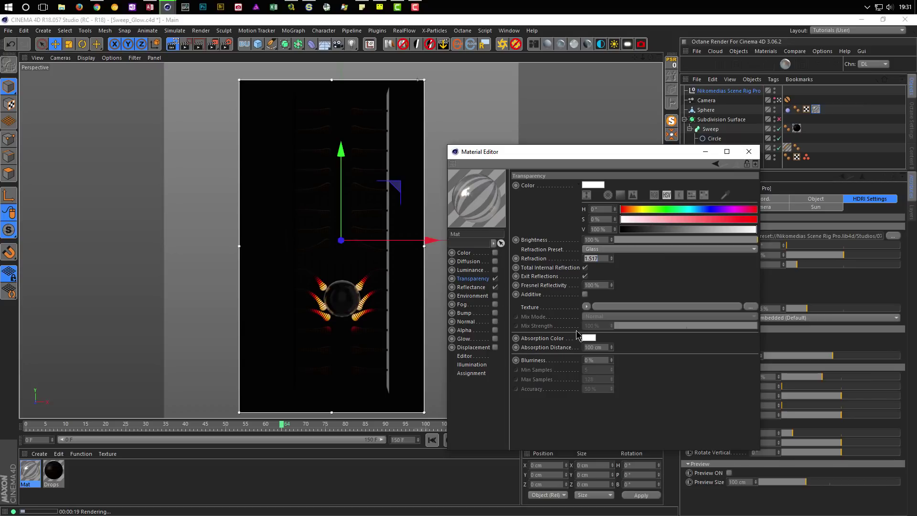
Try 15% glass Blurriness, reset it to 0%, then close the editor and select the Sphere.
left_click(604, 358)
type("15")
key("Return")
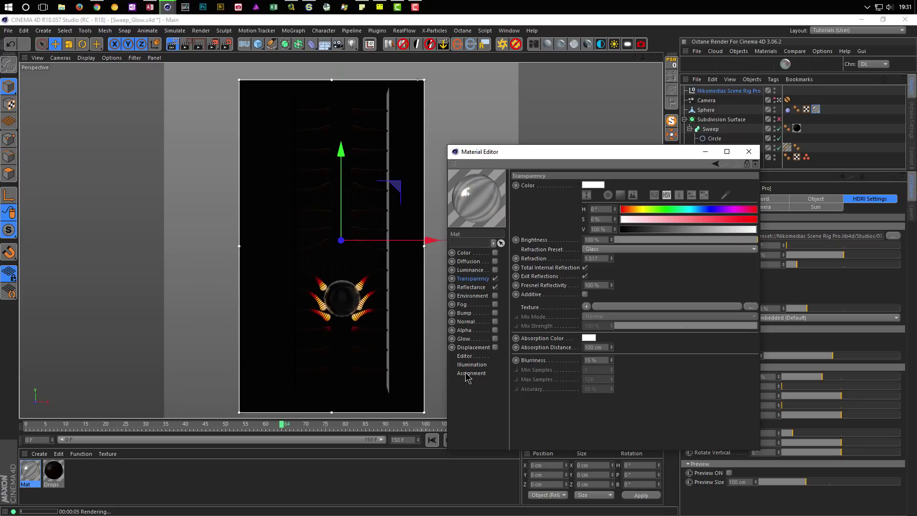
left_click(598, 360)
type("0")
key("Return")
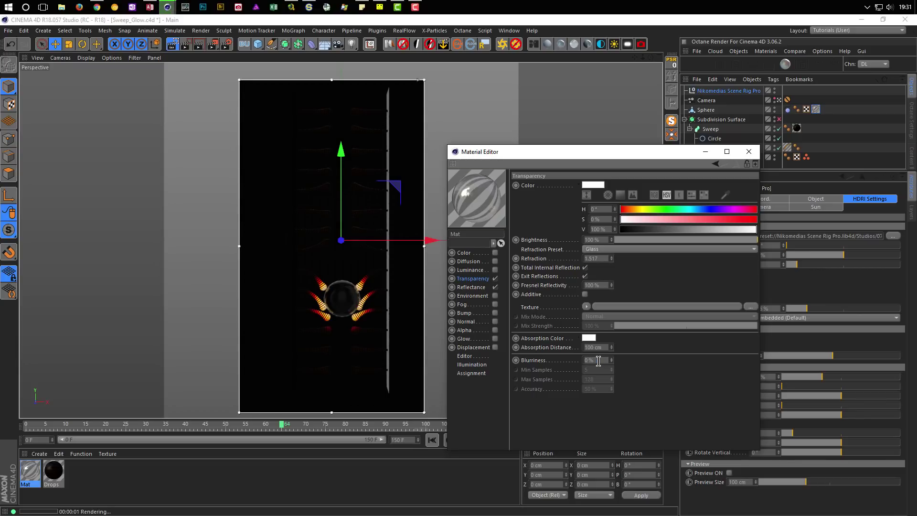
left_click(749, 151)
left_click(706, 111)
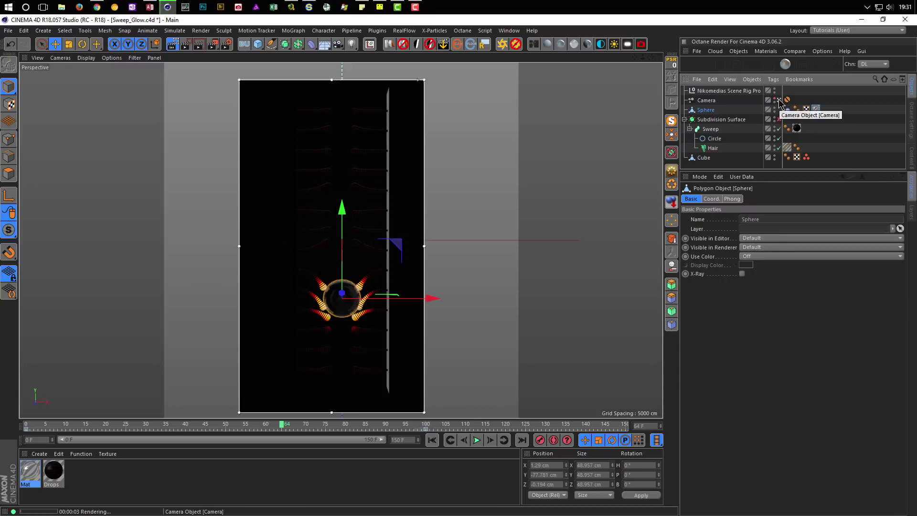
Wrap the Sphere in a new Subdivision Surface.
scroll(323, 304, "up", 2)
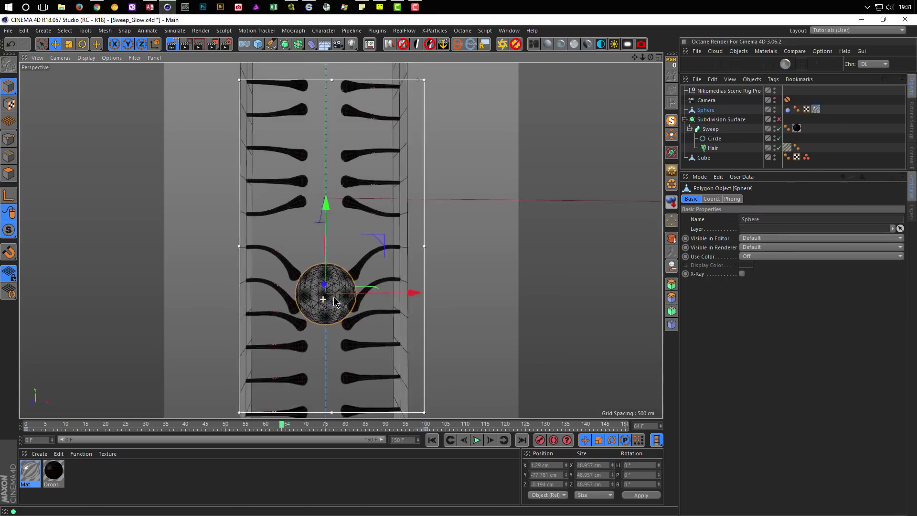
scroll(323, 304, "up", 3)
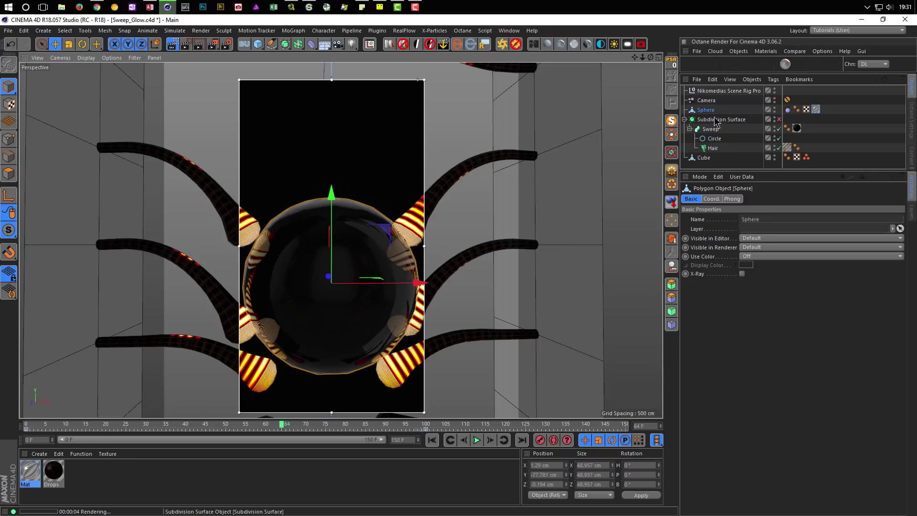
left_click(285, 44, "alt")
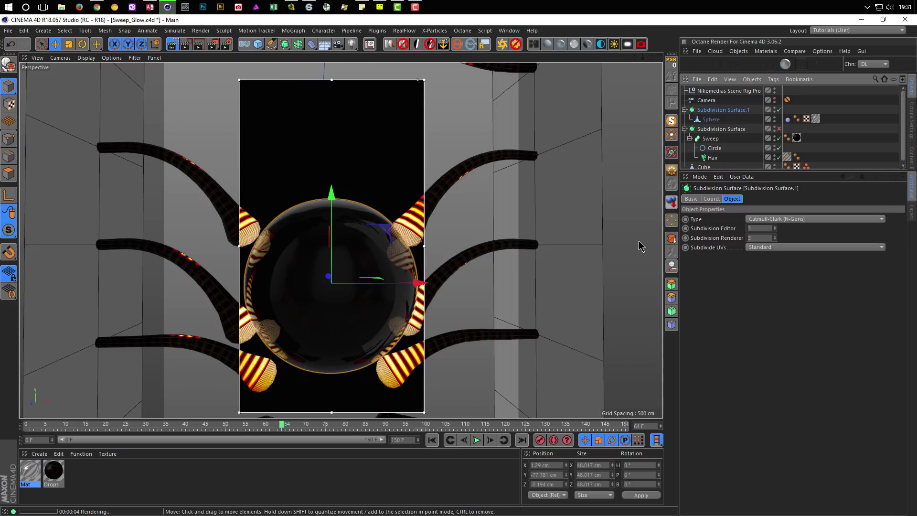
left_click(711, 120)
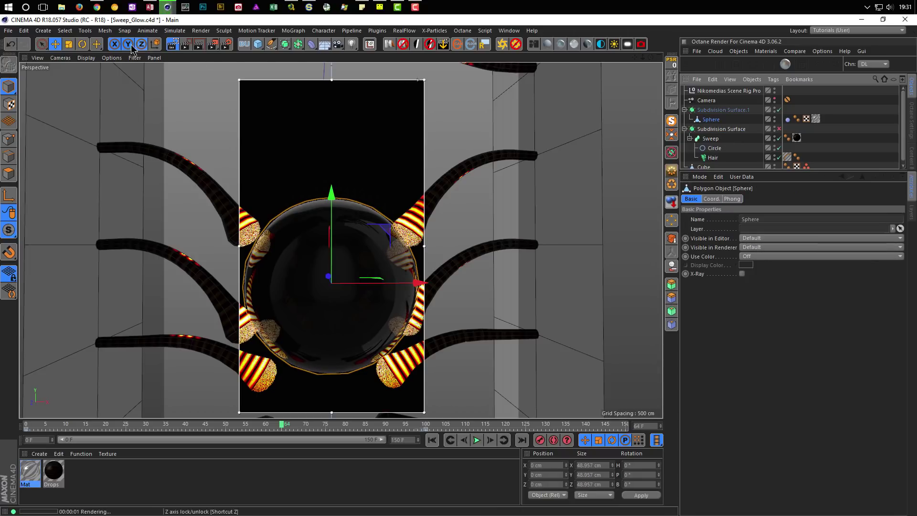
Add a Cloth Surface around the Sphere with 0 subdivisions and -1 cm thickness.
left_click(174, 31)
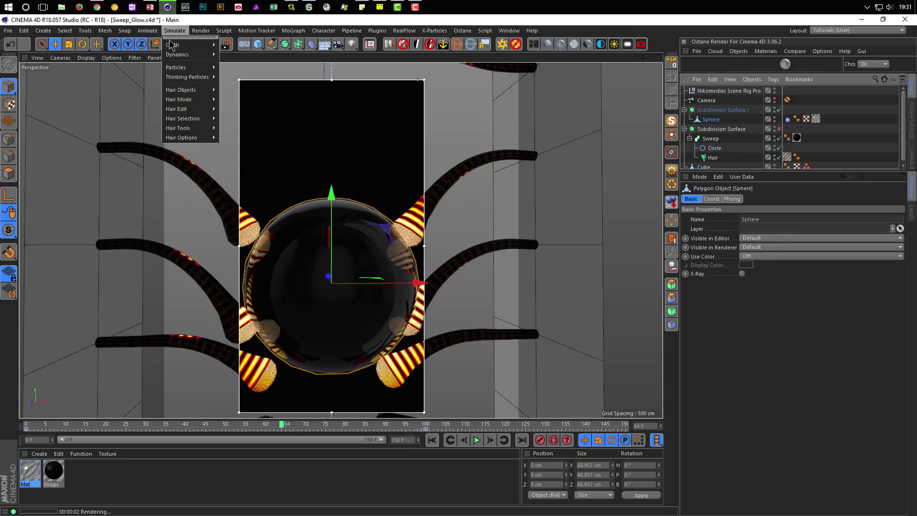
mouse_move(173, 44)
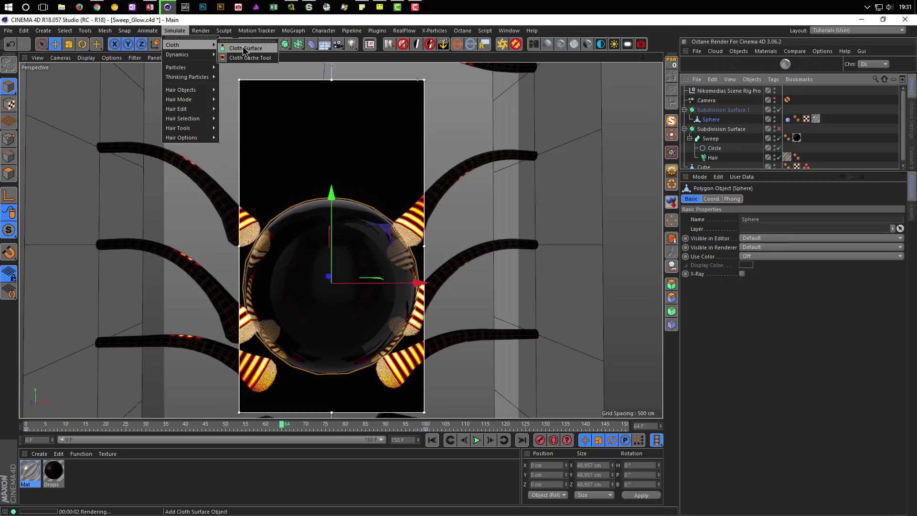
left_click(245, 49, "alt")
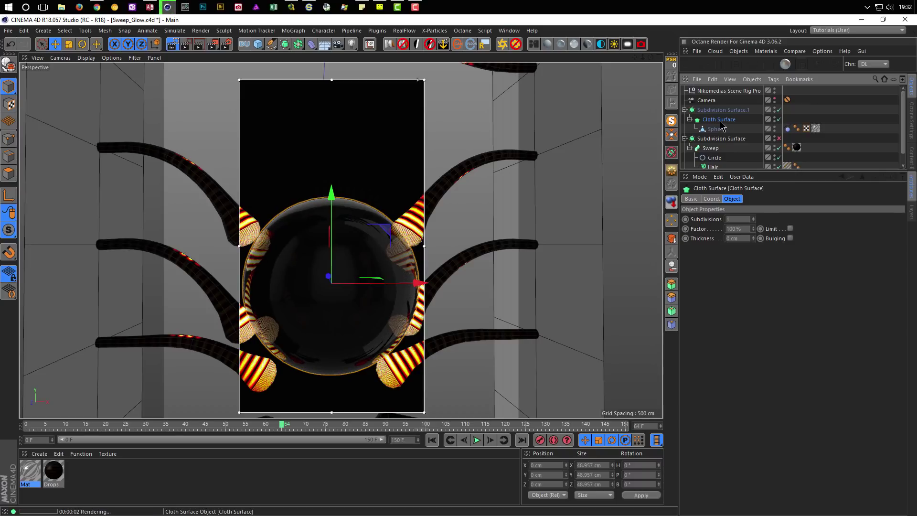
left_click(754, 221)
left_click(754, 240)
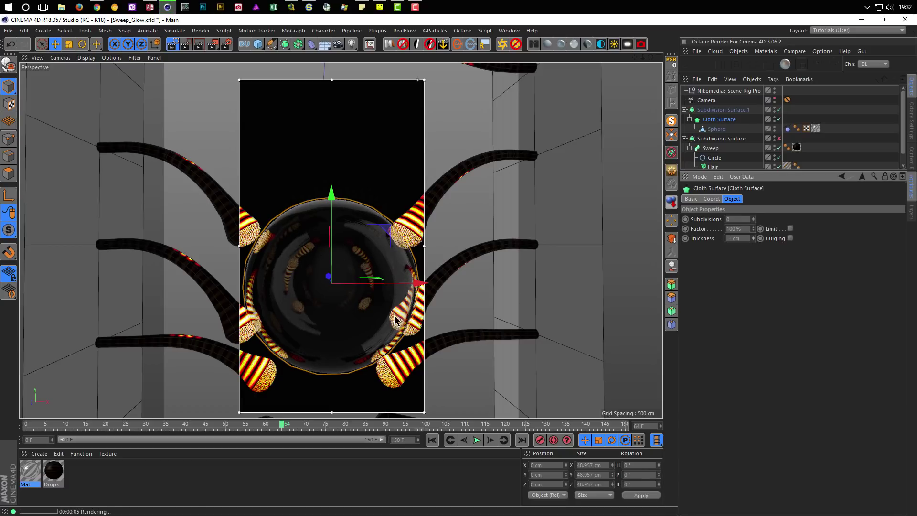
left_click(780, 100)
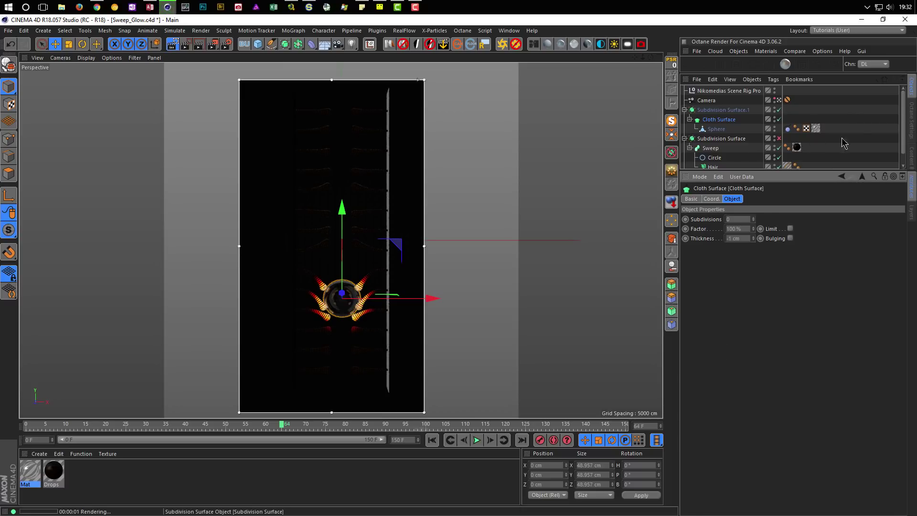
Deselect everything, collapse the Subdivision Surface group, and select the Cube walls object.
left_click(861, 135)
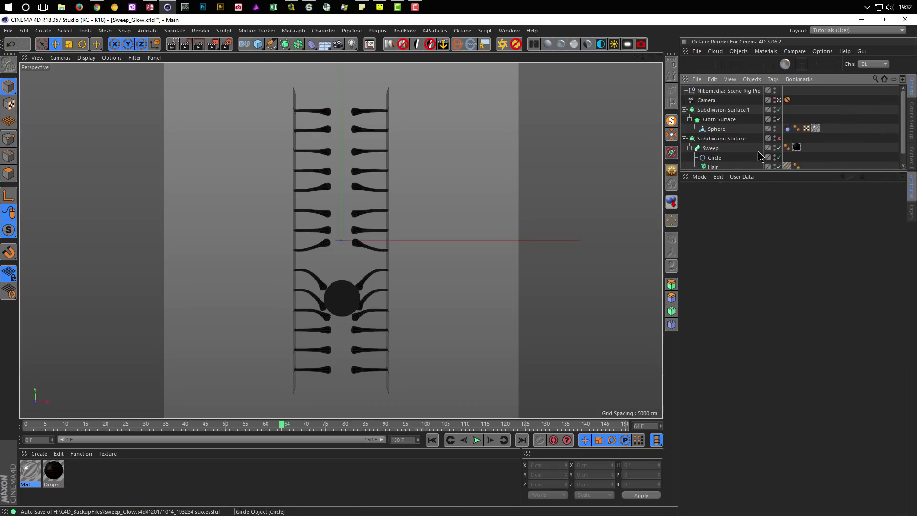
left_click(685, 138)
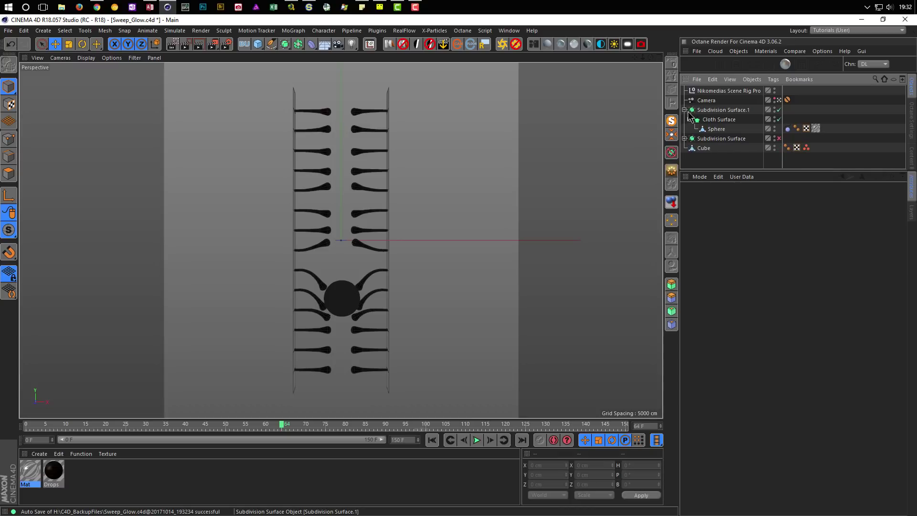
left_click(704, 149)
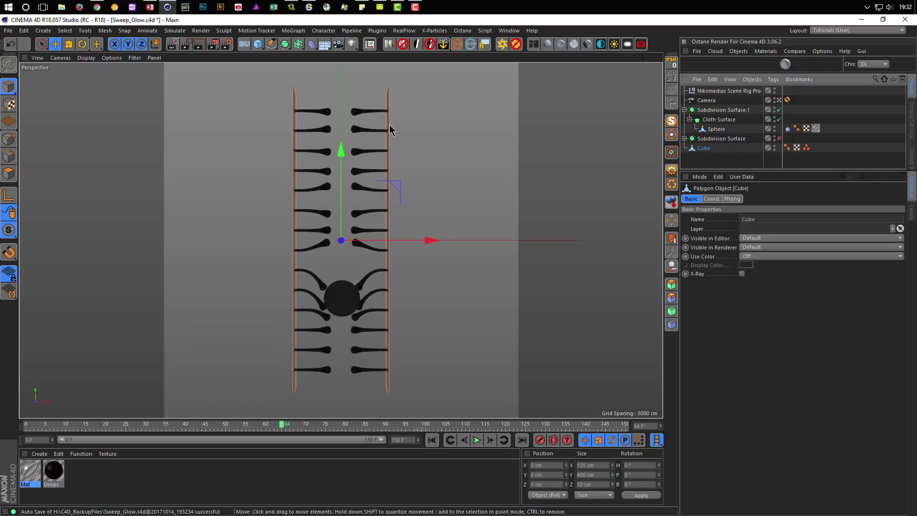
In Edge mode, select the cube's side edges and orbit to an angled view of the panels.
left_click(9, 156)
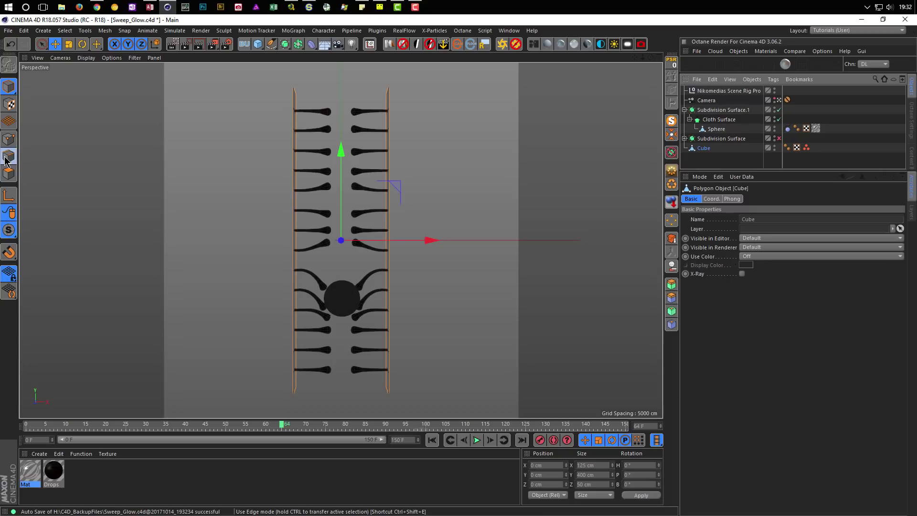
double_click(389, 258)
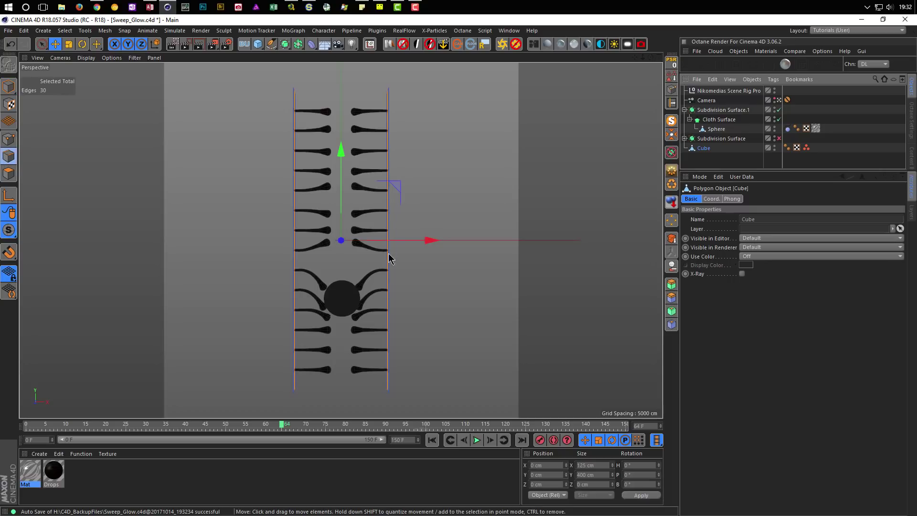
left_click(779, 100)
scroll(499, 172, "up", 2)
scroll(499, 172, "down", 5)
scroll(276, 293, "down", 3)
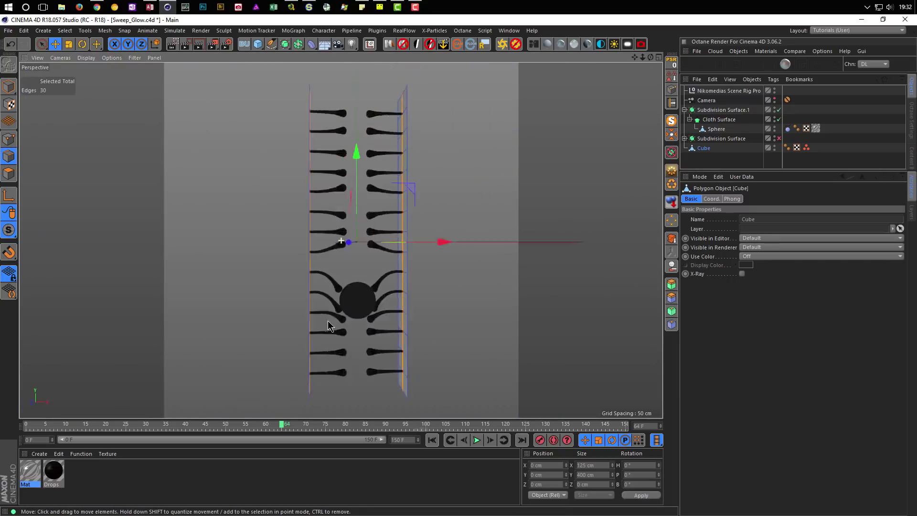
mouse_move(276, 293)
left_mouse_down("alt")
mouse_move(313, 268)
mouse_move(307, 276)
mouse_move(315, 263)
mouse_move(285, 244)
mouse_move(318, 210)
left_mouse_up("alt")
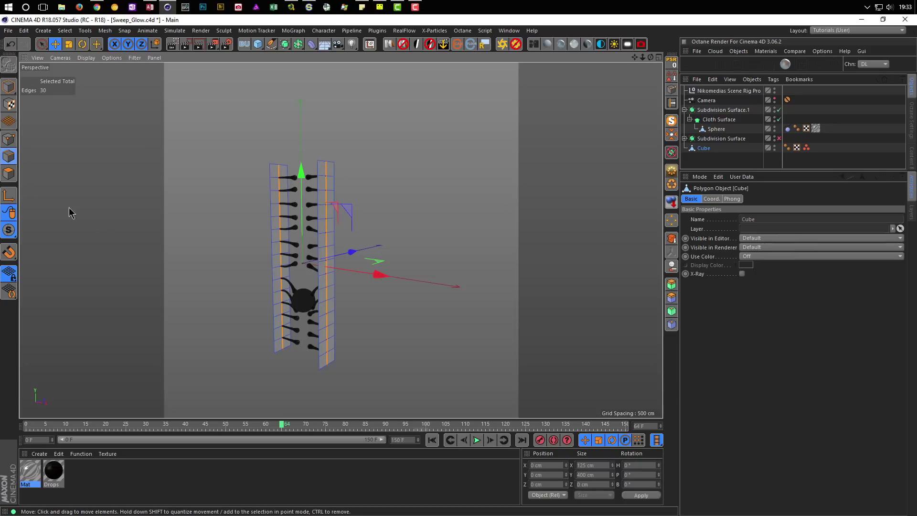
With Loop Selection stopping at boundaries, select the boundary loops of both panels.
key("u")
key("l")
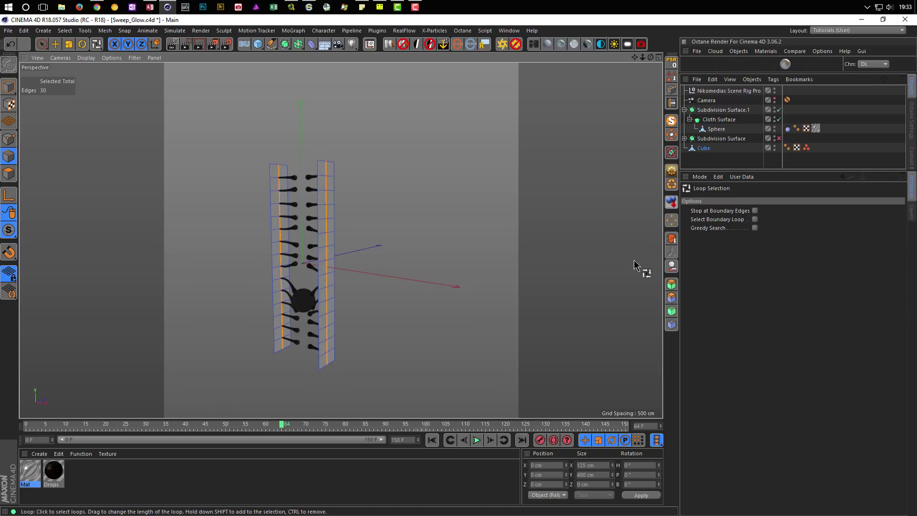
left_click(754, 210)
left_click(755, 219)
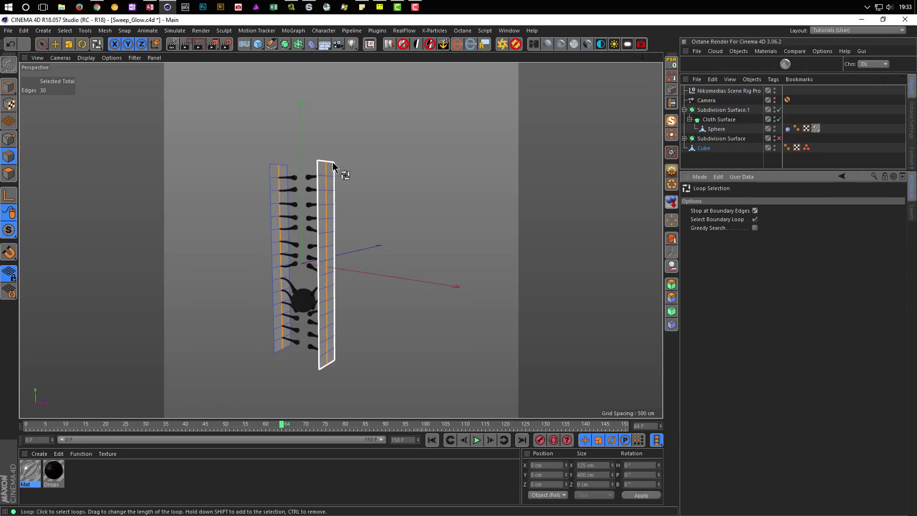
left_click(342, 181)
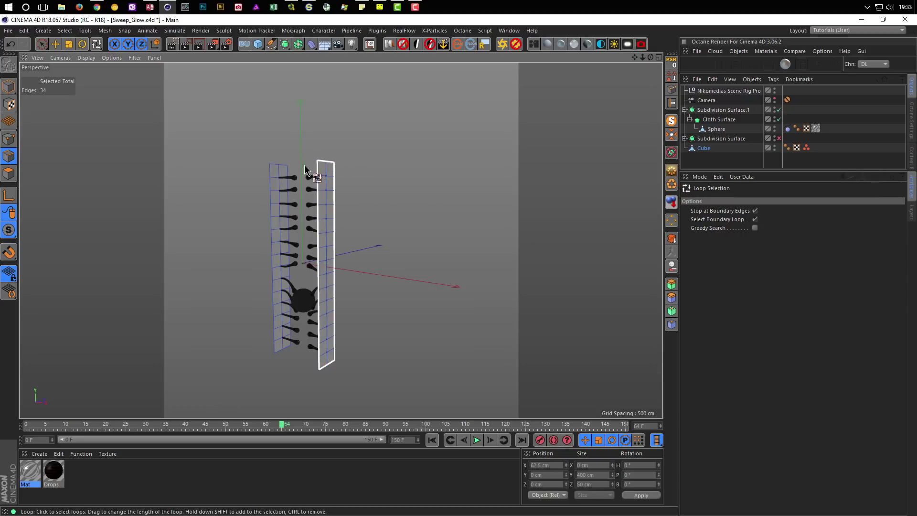
left_click(273, 169, "shift")
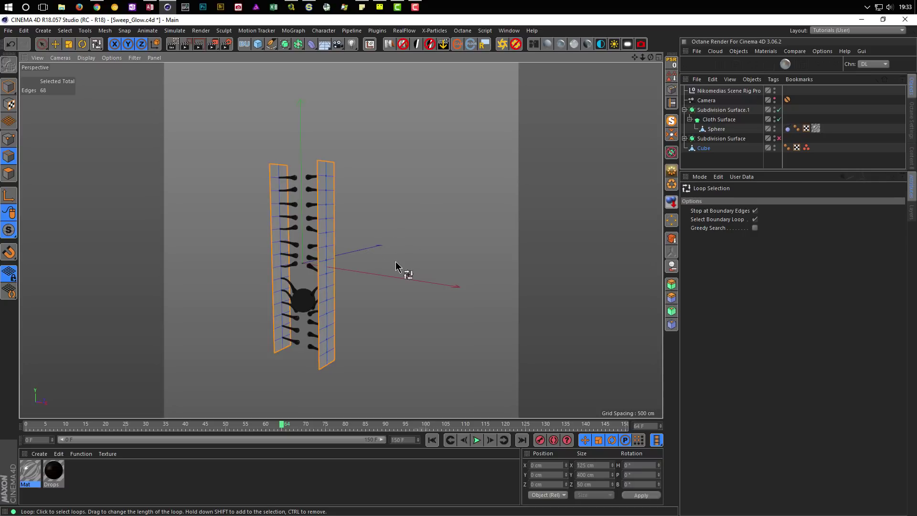
Scale the selected loops outward along X to widen both panels, then re-angle the view.
key("t")
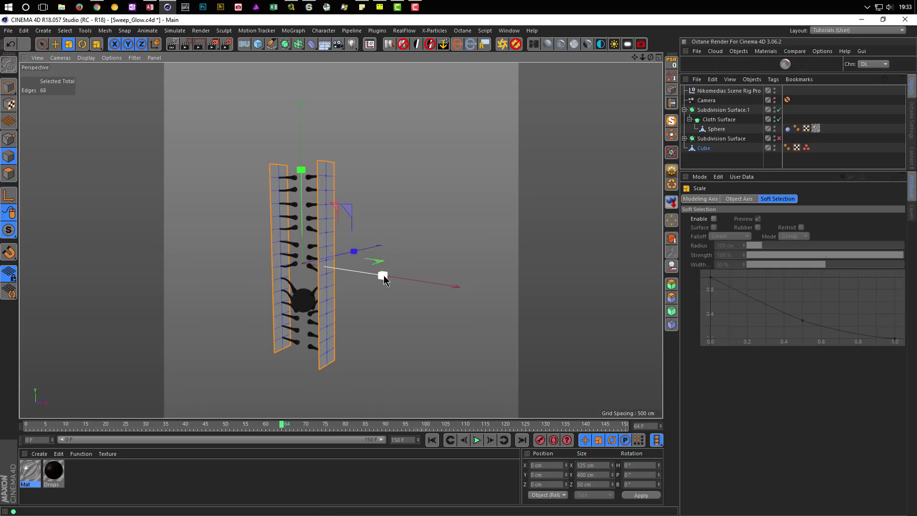
left_click_drag(384, 276, 402, 280)
mouse_move(444, 293)
left_mouse_down()
mouse_move(635, 334)
mouse_move(697, 334)
left_mouse_up()
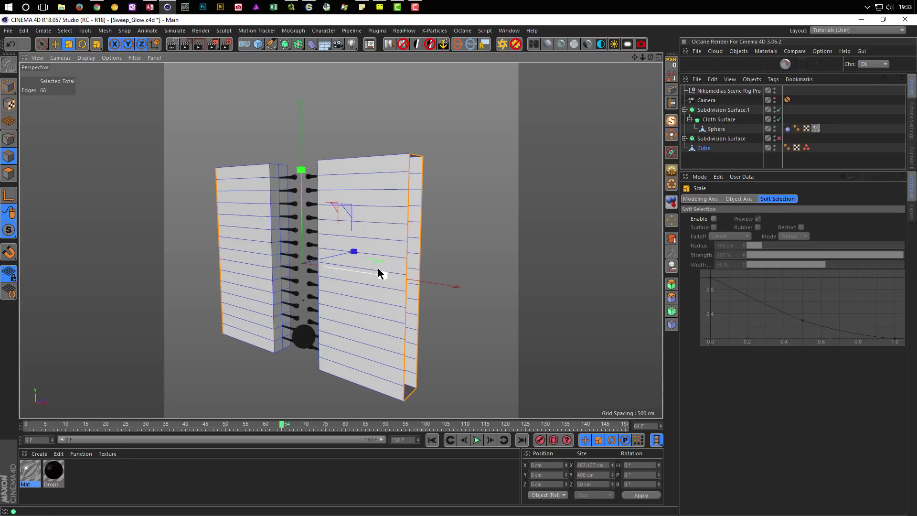
left_click(778, 101)
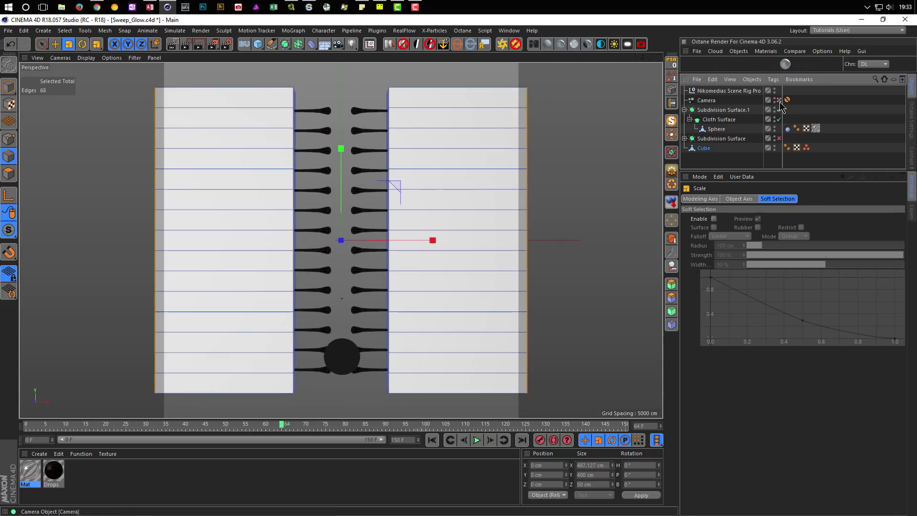
middle_click(597, 171)
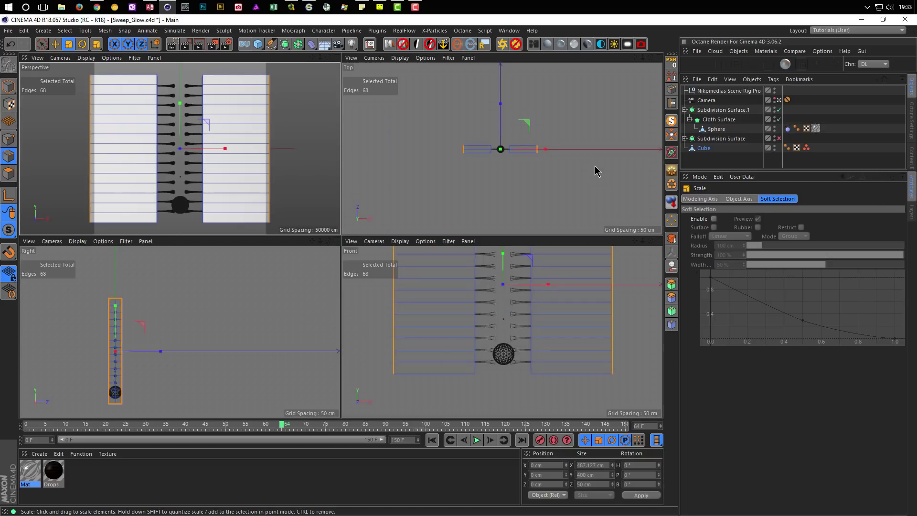
middle_click(286, 151)
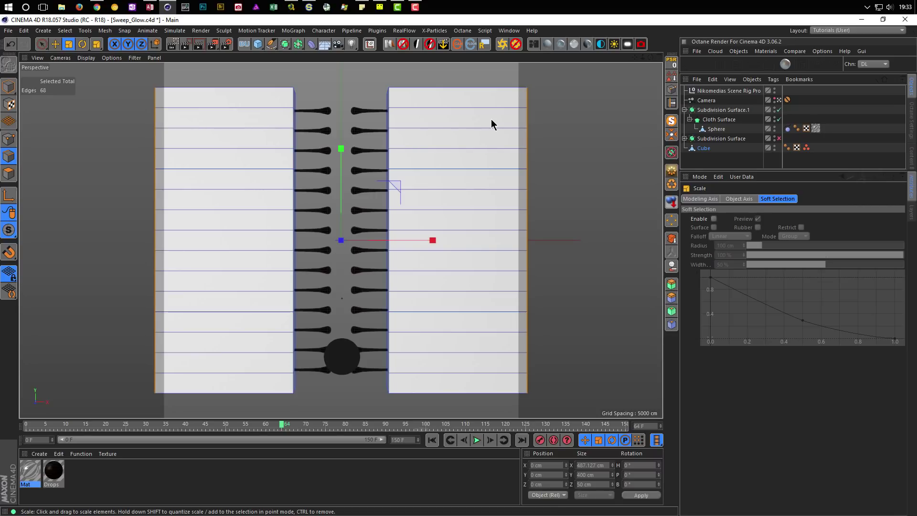
mouse_move(477, 195)
left_mouse_down("alt")
mouse_move(390, 186)
mouse_move(504, 270)
left_mouse_up("alt")
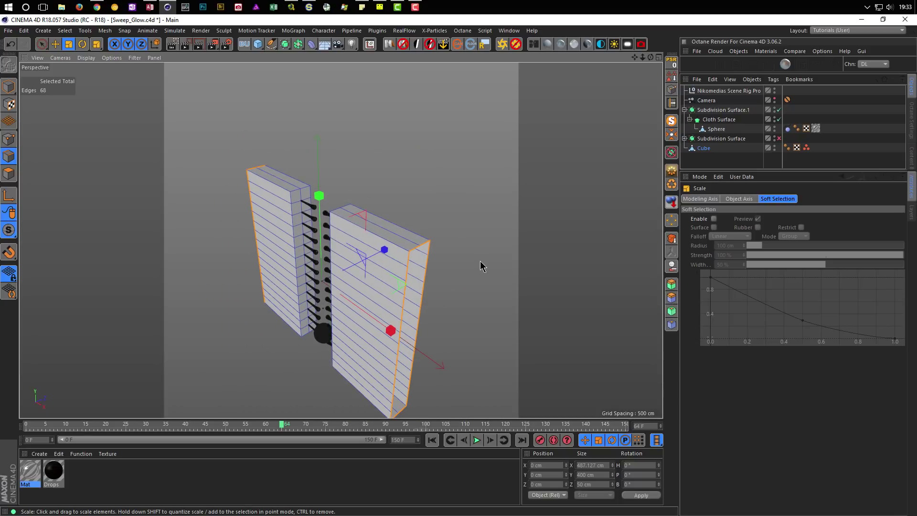
With Select Boundary Loop off, loop-select the top edge loops of both slabs.
key("u")
key("l")
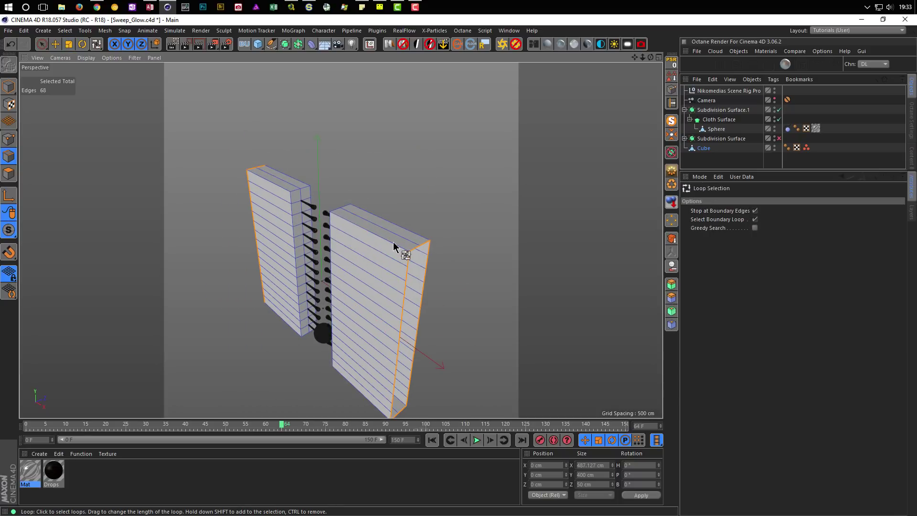
left_click(755, 219)
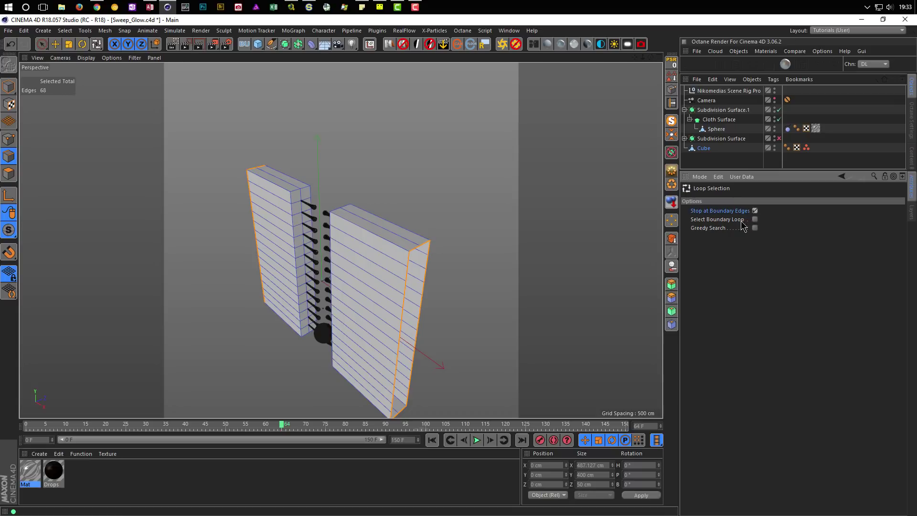
left_click(423, 243)
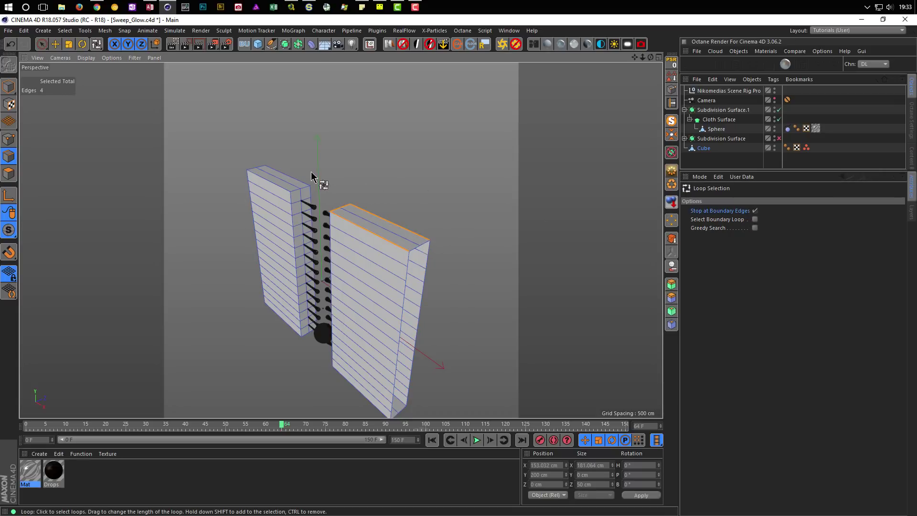
left_click(300, 183, "shift")
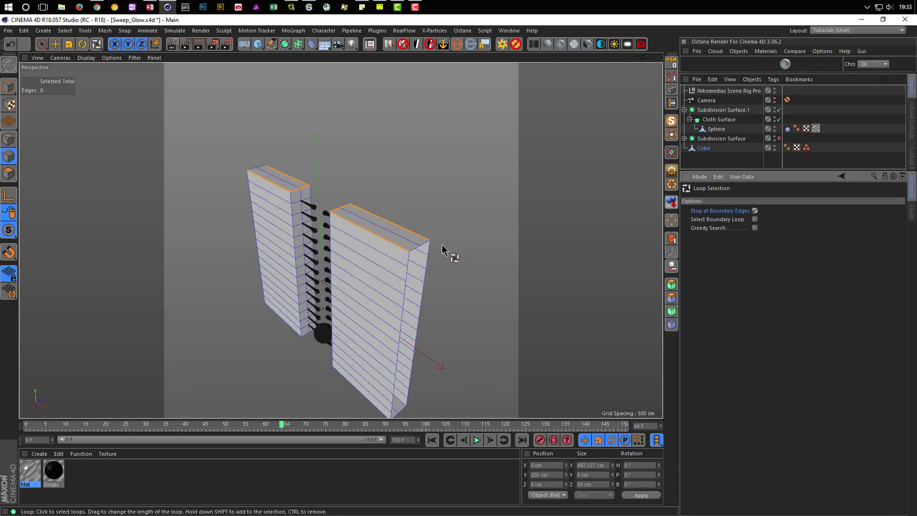
Add the short corner and front top edges with Live Selection, dropping a stray side edge.
key("space")
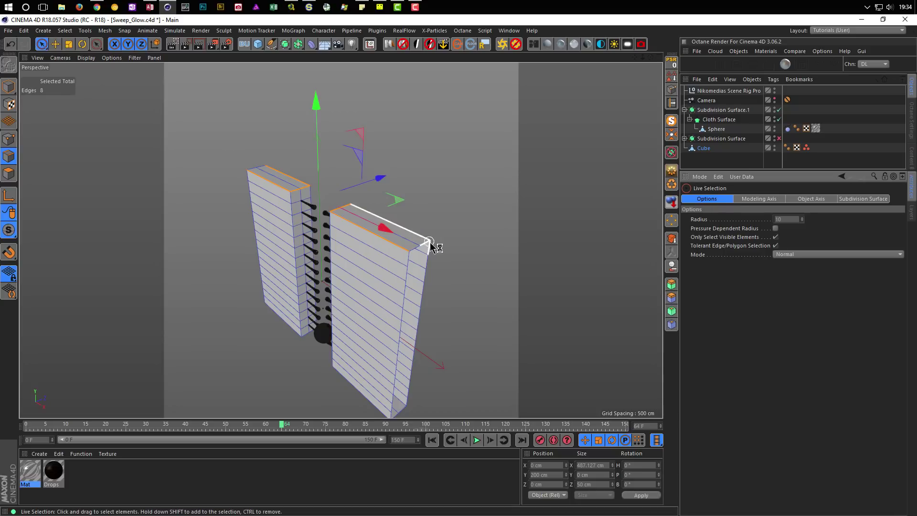
scroll(448, 239, "up", 4)
left_click(396, 258, "shift")
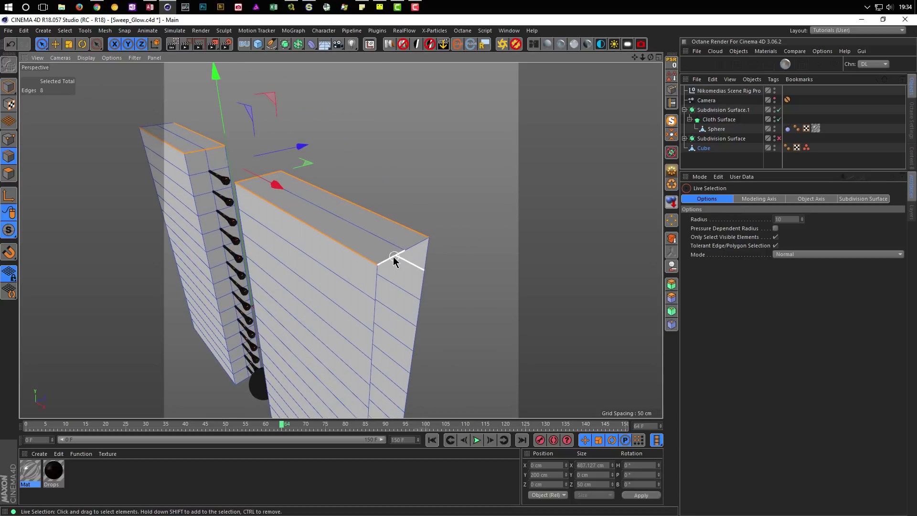
left_click(402, 270, "ctrl")
scroll(277, 195, "down", 5)
mouse_move(277, 195)
left_mouse_down("alt")
mouse_move(295, 167)
mouse_move(500, 239)
mouse_move(546, 213)
left_mouse_up("alt")
scroll(295, 167, "up", 5)
scroll(393, 208, "up", 3)
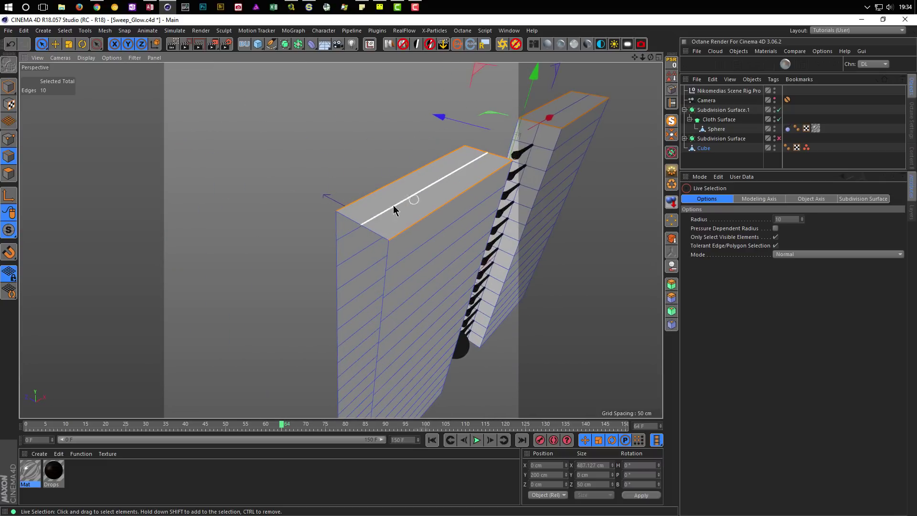
left_click(348, 217, "shift")
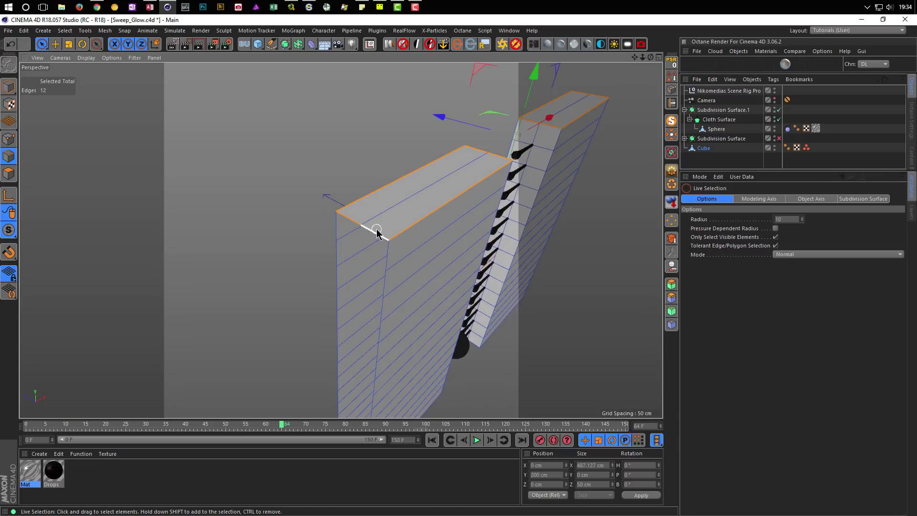
Drag the 12 selected top edges vertically upward.
left_click_drag(377, 233, 351, 206, "alt")
scroll(351, 206, "up", 3)
scroll(350, 205, "down", 3)
scroll(311, 219, "down", 3)
scroll(324, 214, "down", 2)
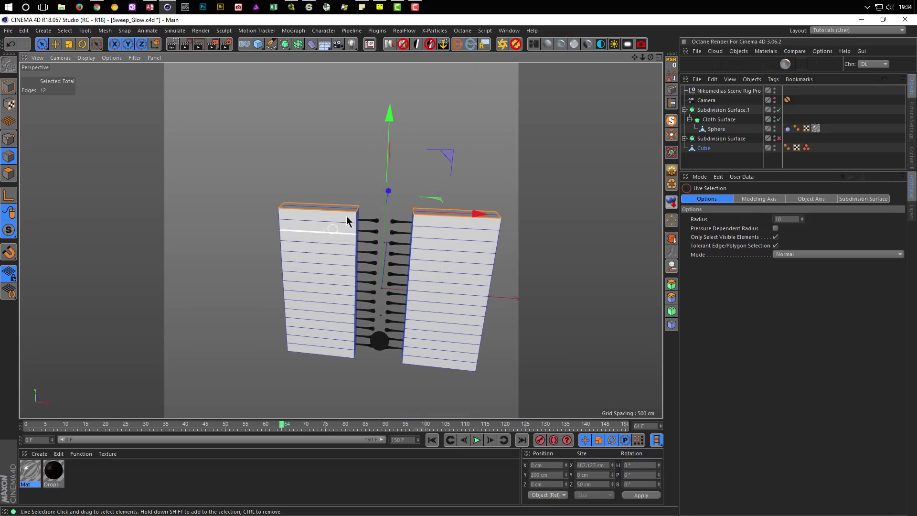
mouse_move(390, 117)
left_mouse_down()
mouse_move(390, 54)
mouse_move(362, 121)
mouse_move(386, 106)
left_mouse_up()
Undo the edge raise and delete the long top edges of both slabs.
key("ctrl+z")
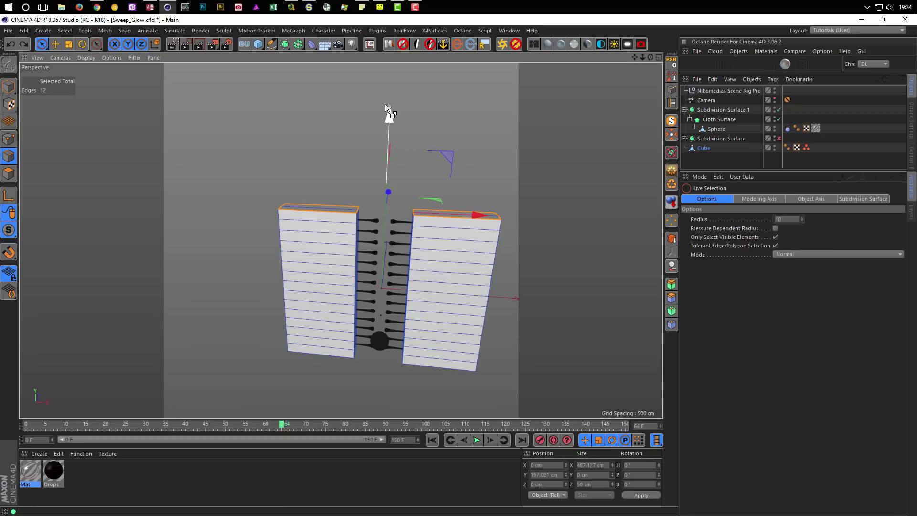
left_click_drag(360, 188, 424, 226, "alt")
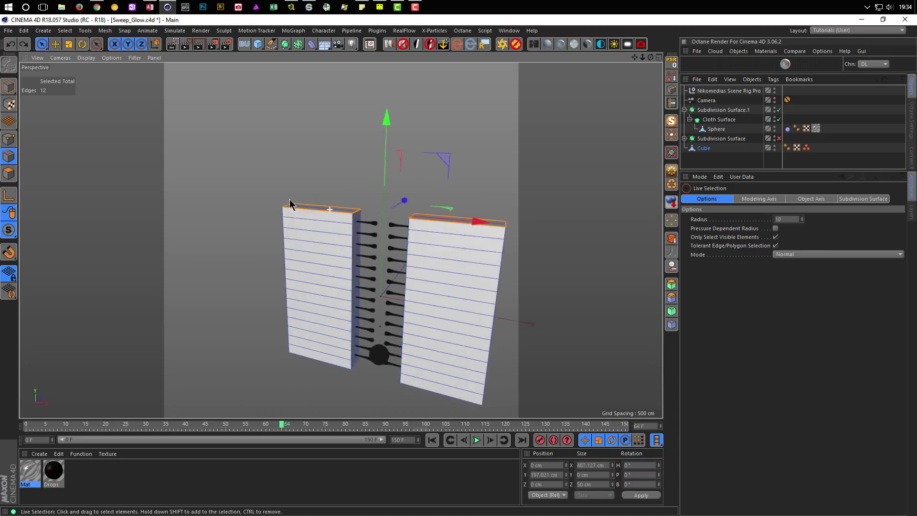
scroll(334, 214, "up", 3)
left_click(347, 210)
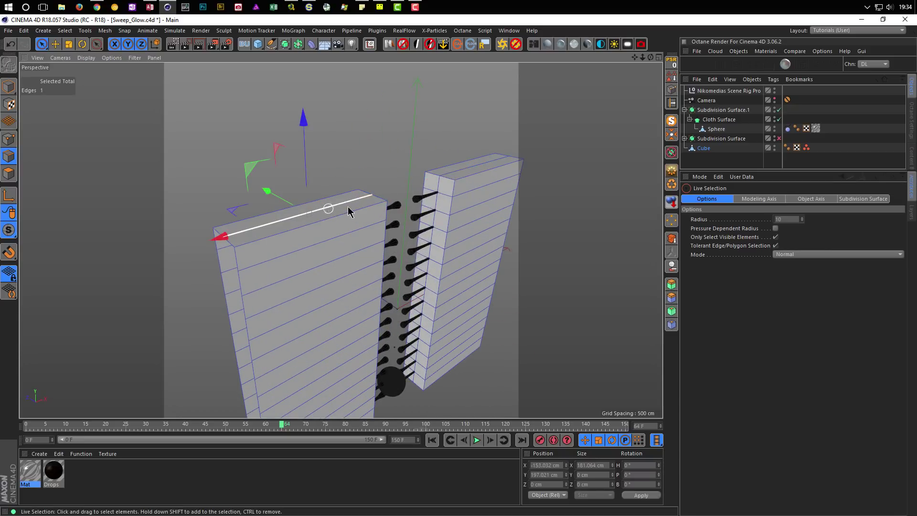
left_click(478, 170, "shift")
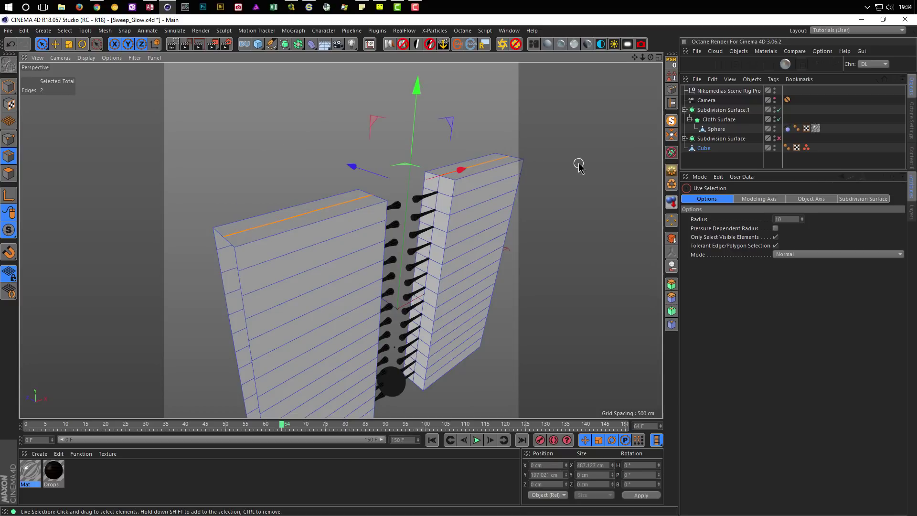
key("Delete")
Delete the long bottom edges of both slabs, viewed from below.
scroll(444, 217, "down", 3)
left_click_drag(444, 217, 423, 253, "alt")
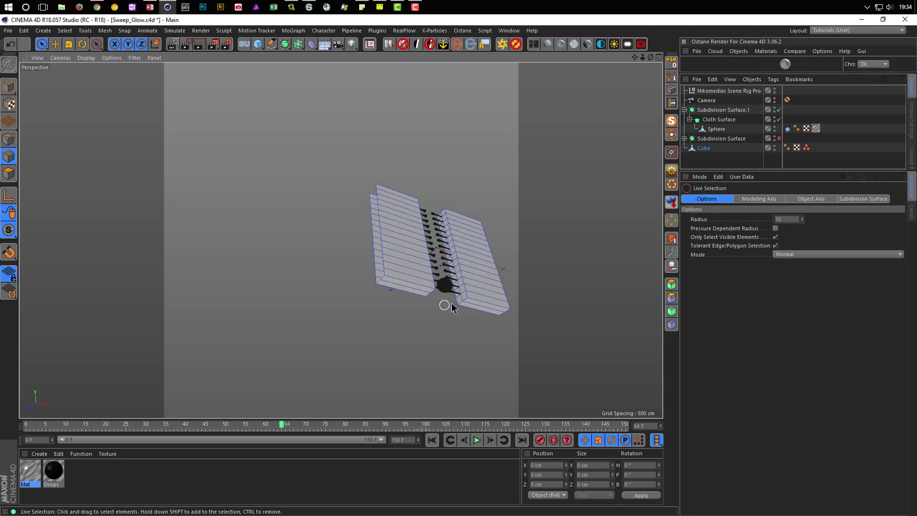
scroll(451, 308, "up", 3)
scroll(512, 297, "up", 2)
left_click(508, 308)
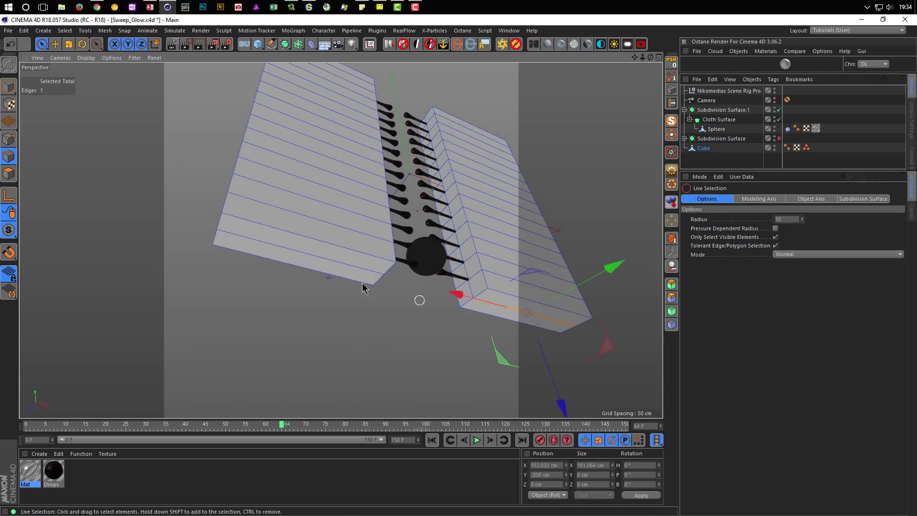
left_click(326, 263, "shift")
key("Delete")
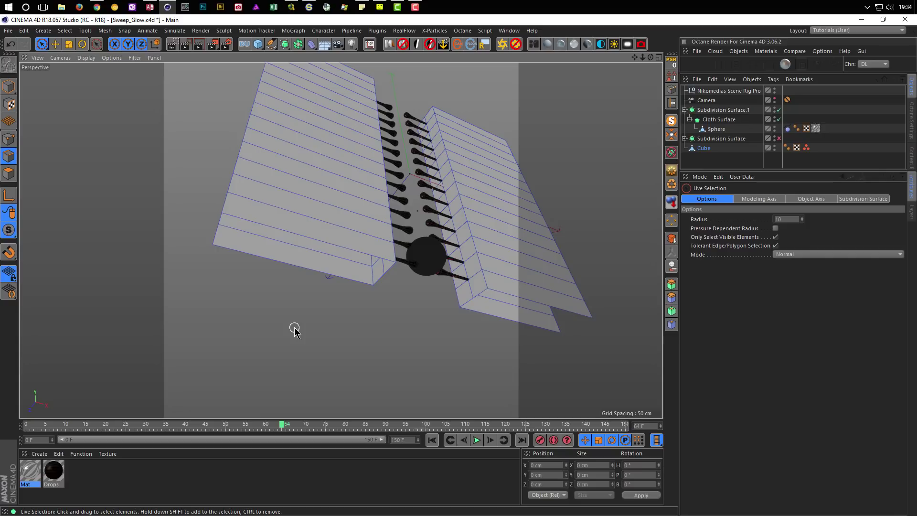
Path-select the bottom rim edges of both slabs with U~M.
key("u")
key("m")
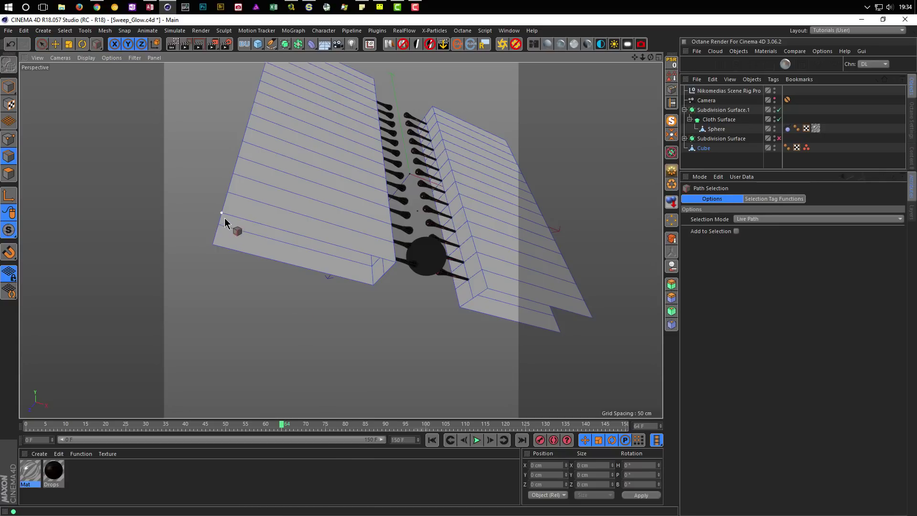
left_click_drag(224, 219, 374, 286)
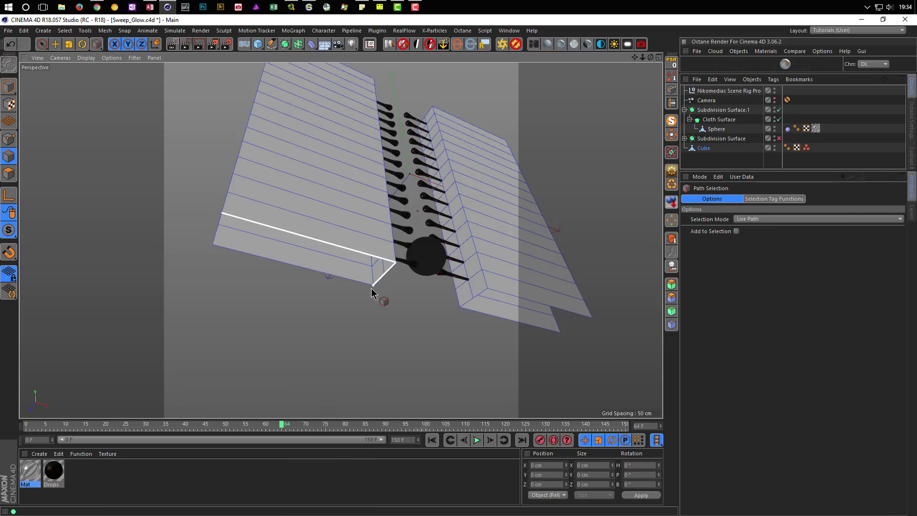
left_click_drag(307, 274, 215, 245)
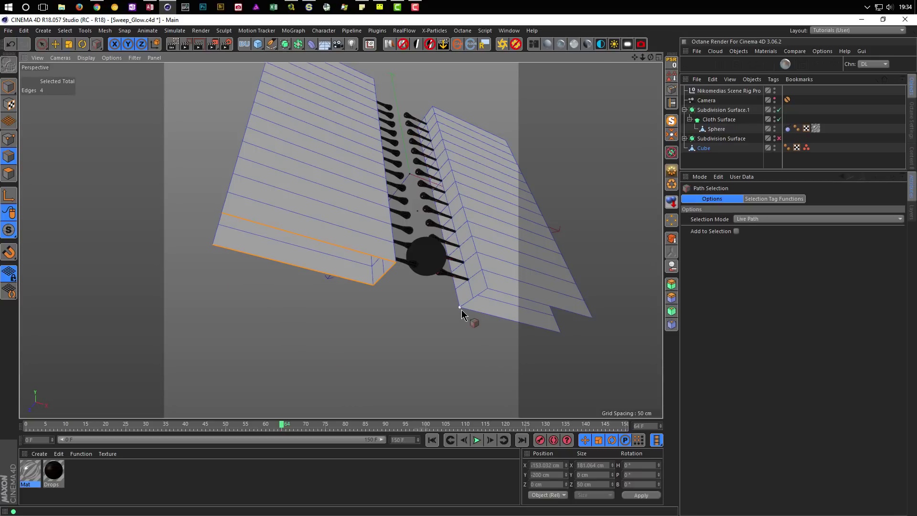
left_click_drag(464, 309, 566, 347, "shift")
mouse_move(520, 329)
left_mouse_down()
mouse_move(456, 313)
mouse_move(358, 226)
mouse_move(327, 332)
left_mouse_up()
Add the top rim edges of both slabs, reaching 16 selected edges.
right_click_drag(328, 332, 281, 226, "alt")
left_click_drag(362, 187, 355, 212, "alt")
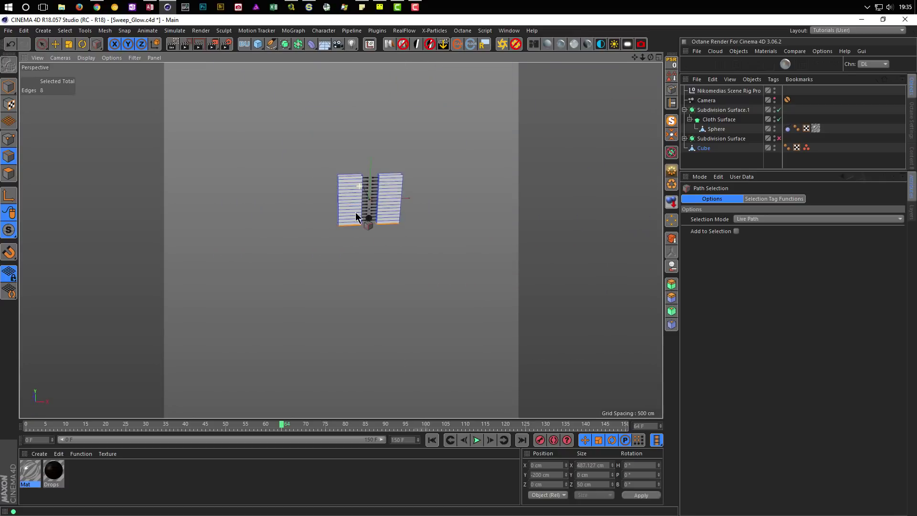
right_click_drag(355, 212, 520, 181, "alt")
scroll(520, 180, "down", 2)
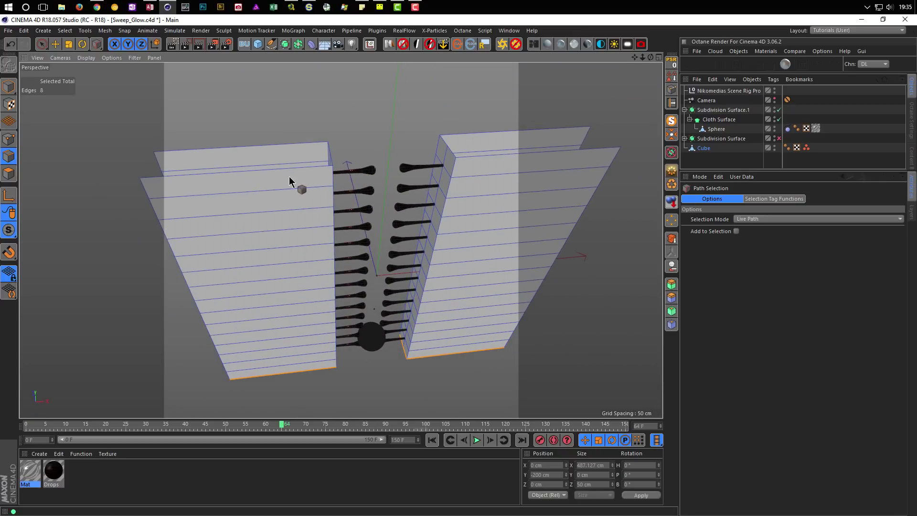
left_click_drag(307, 145, 170, 196)
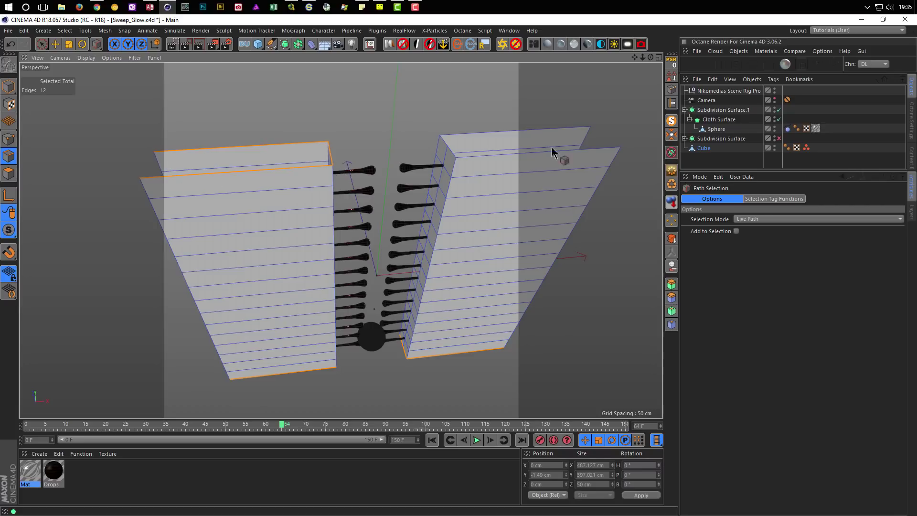
left_click_drag(443, 148, 618, 154)
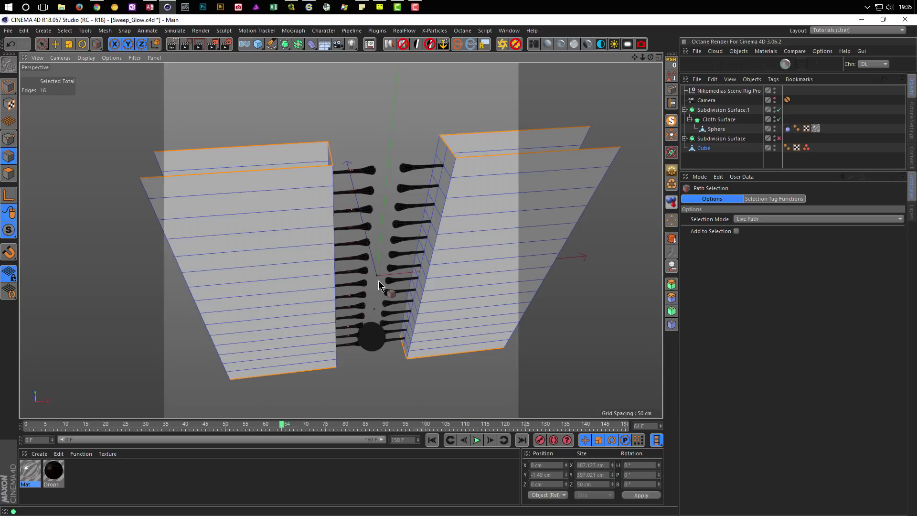
Look through the scene camera and frame the slabs in the enlarged front view.
middle_click(395, 302)
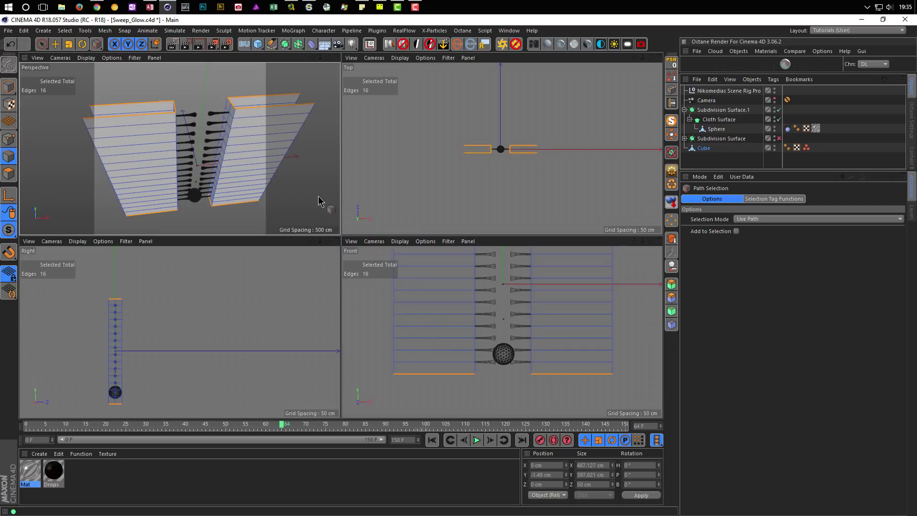
middle_click(319, 200)
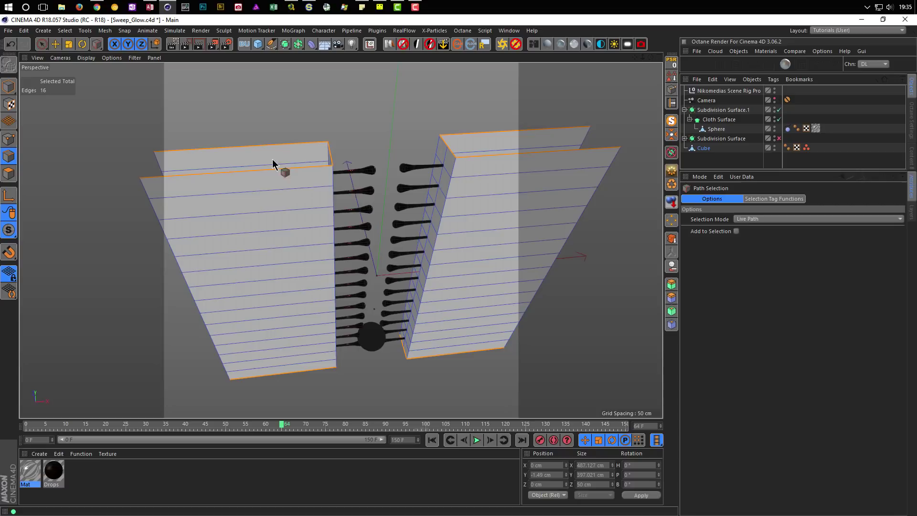
left_click(779, 100)
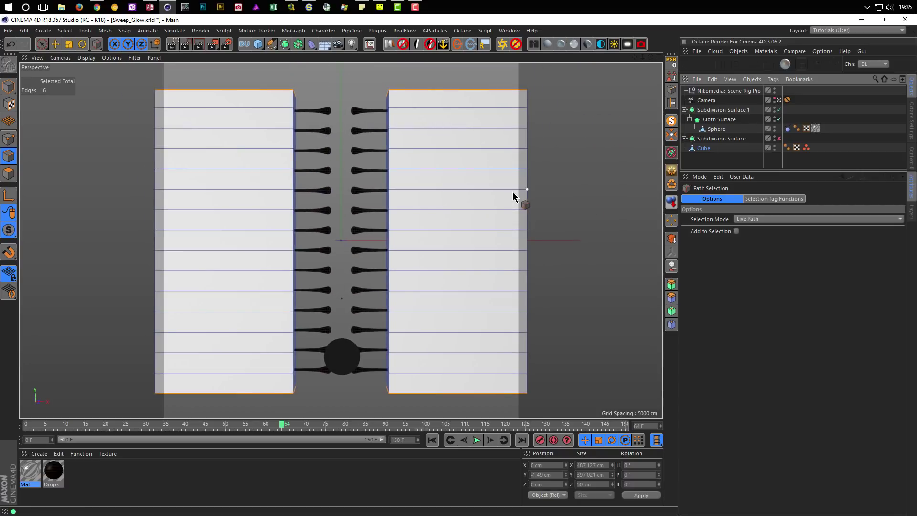
middle_click(512, 191)
middle_click(484, 271)
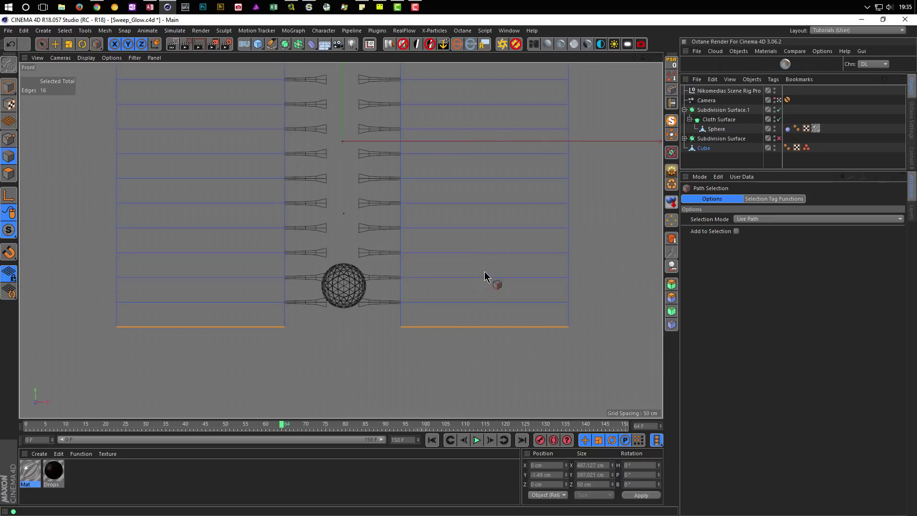
scroll(436, 272, "down", 5)
middle_click_drag(476, 329, 563, 266)
Scale the rim edges to about 114% height, then orbit a maximized perspective view.
key("t")
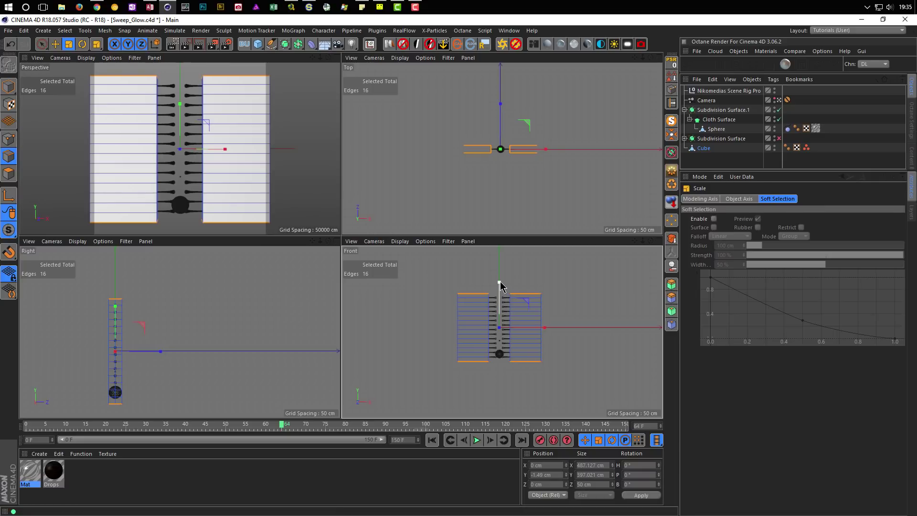
left_click_drag(500, 281, 502, 273)
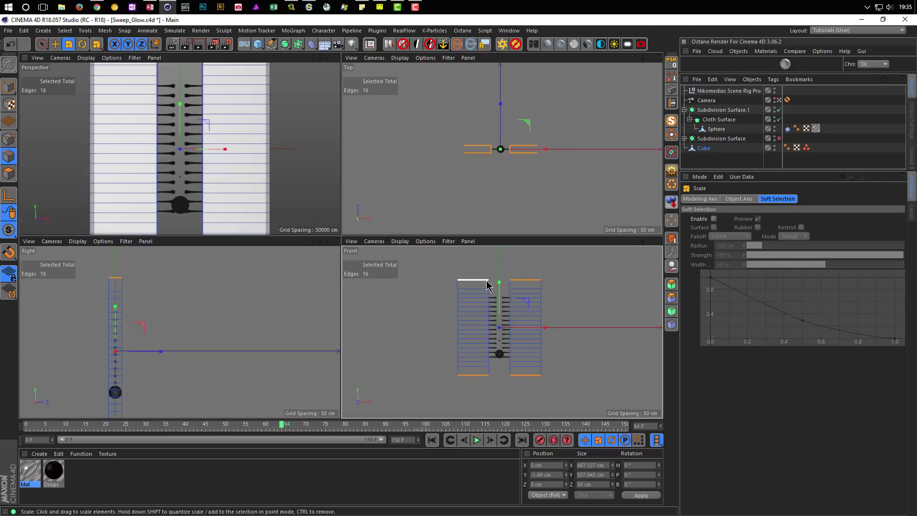
middle_click(213, 140)
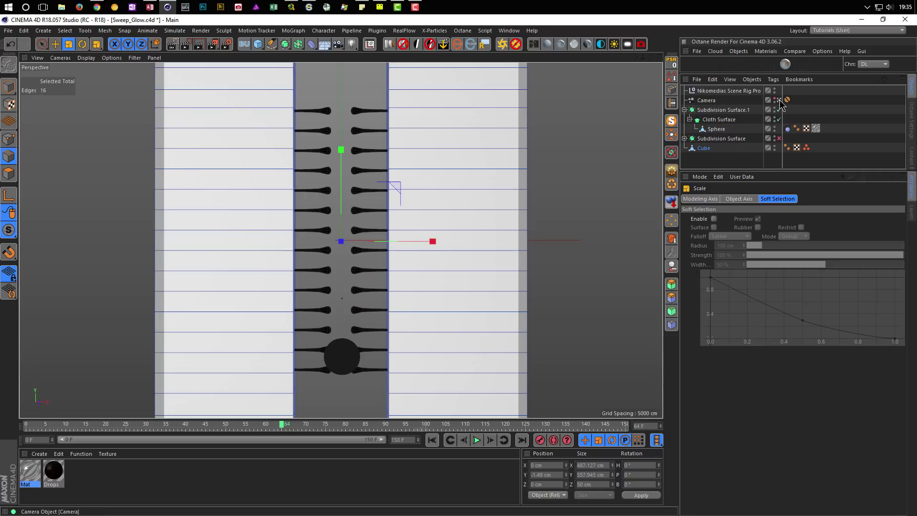
mouse_move(573, 215)
left_mouse_down("alt")
mouse_move(492, 263)
mouse_move(430, 235)
mouse_move(424, 215)
left_mouse_up("alt")
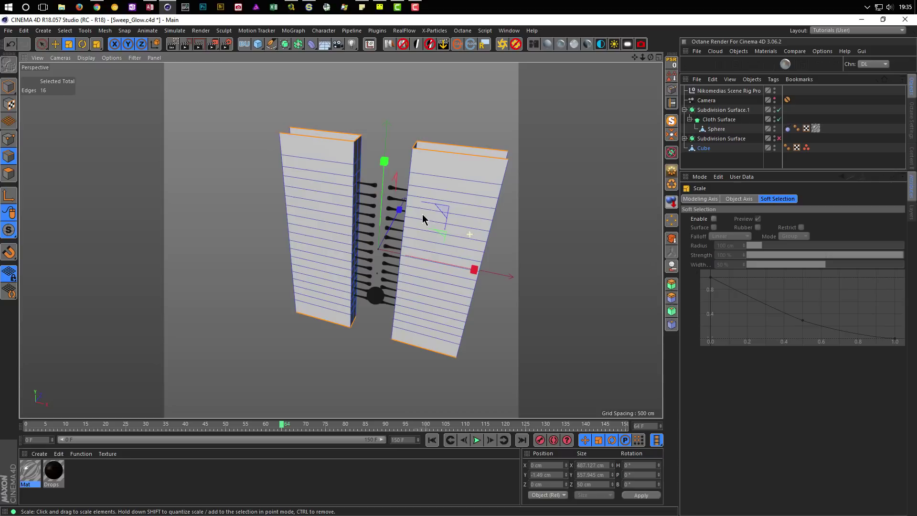
Ring-select the horizontal edges of both walls and Edge Cut them into vertical subdivisions.
right_click(562, 234)
left_click(592, 258)
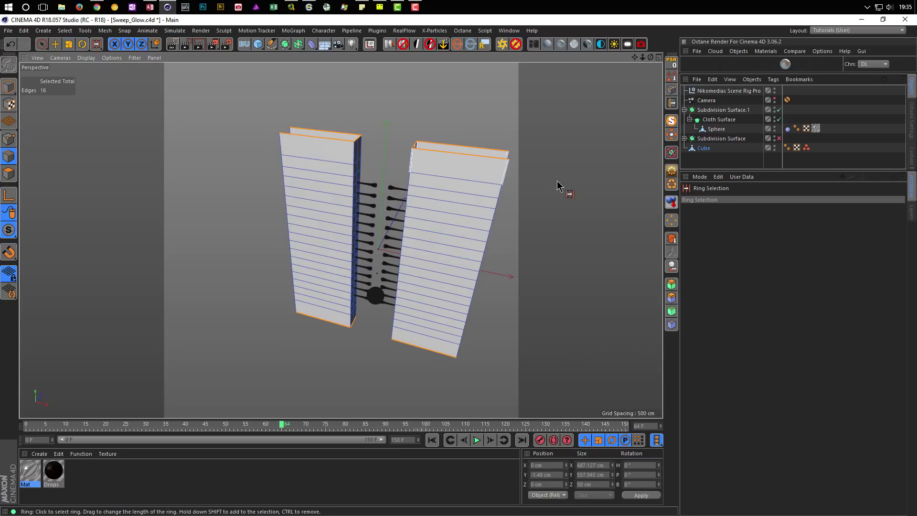
left_click(456, 153)
left_click(310, 143, "shift")
key("m")
key("f")
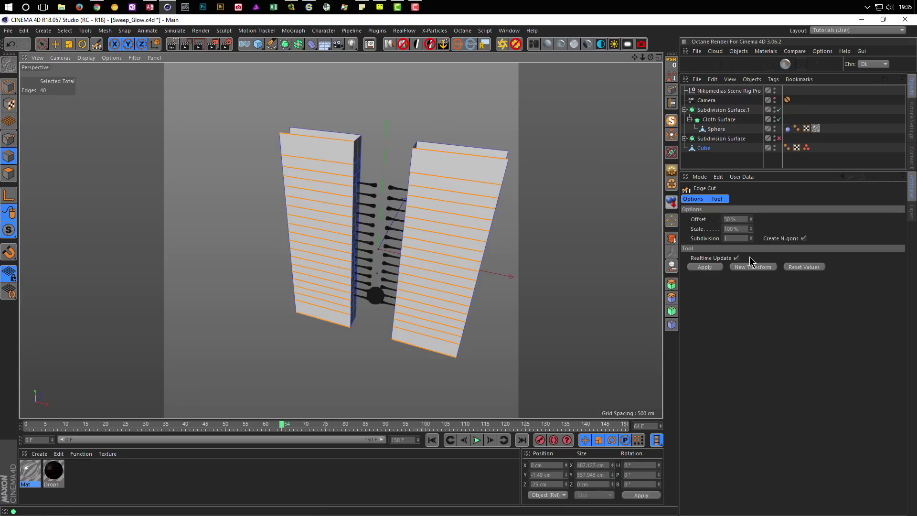
left_click(747, 238)
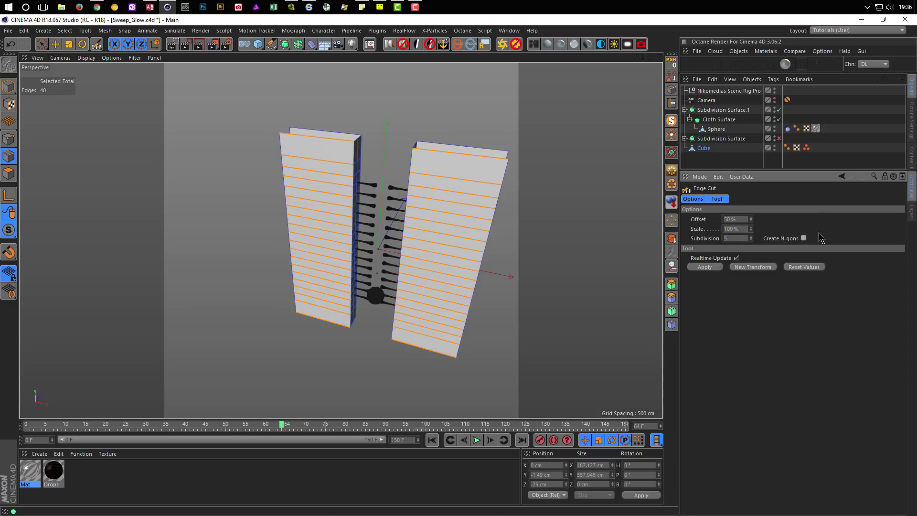
left_click(703, 268)
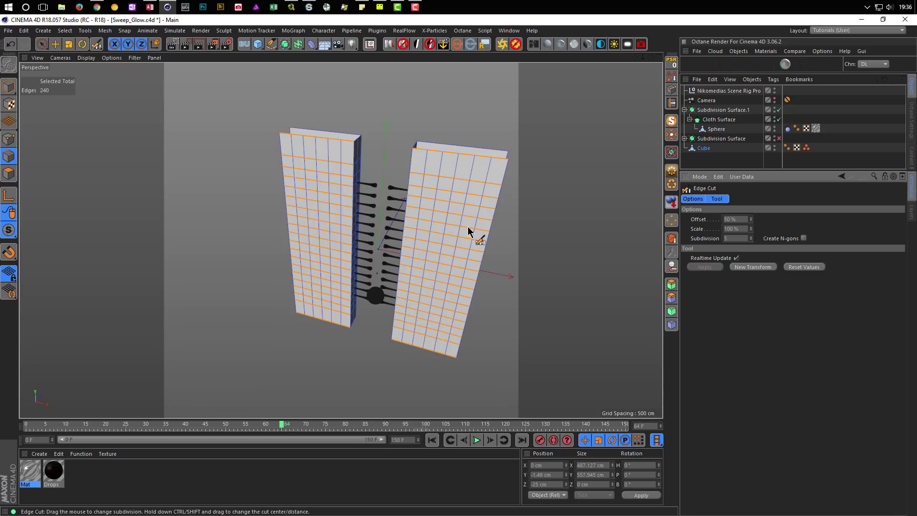
Create a new material, Mat.1, and open it in the Material Editor.
mouse_move(462, 211)
left_mouse_down("alt")
mouse_move(519, 198)
mouse_move(482, 183)
left_mouse_up("alt")
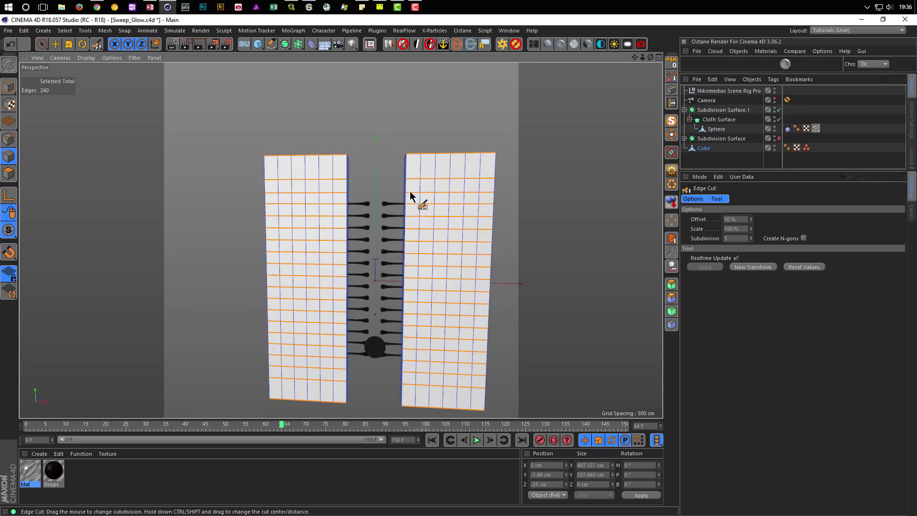
scroll(426, 202, "down", 2)
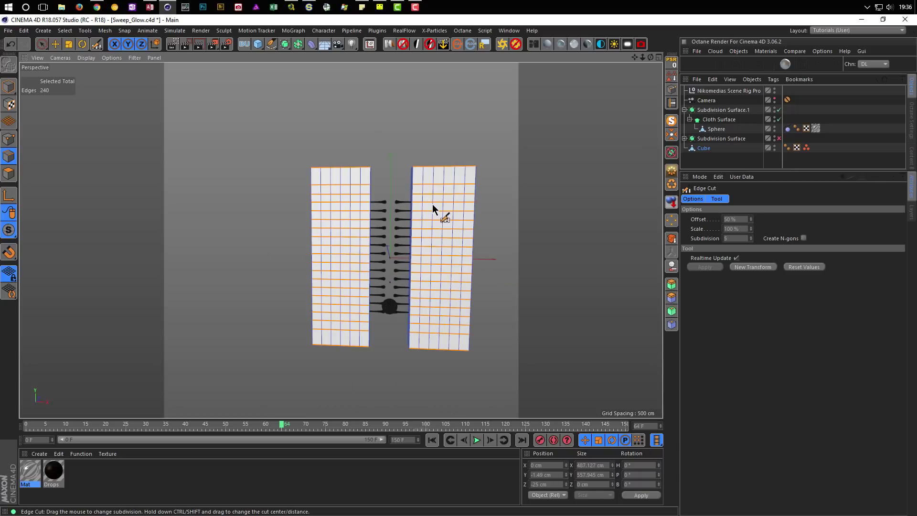
scroll(432, 204, "up", 3)
mouse_move(455, 180)
left_mouse_down("alt")
mouse_move(498, 180)
mouse_move(442, 184)
mouse_move(431, 169)
left_mouse_up("alt")
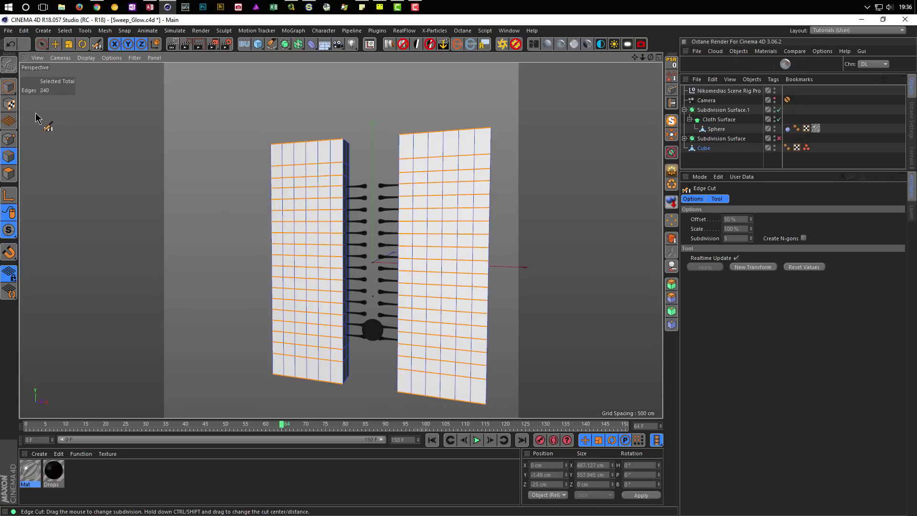
double_click(115, 478)
double_click(38, 471)
left_click_drag(280, 72, 652, 198)
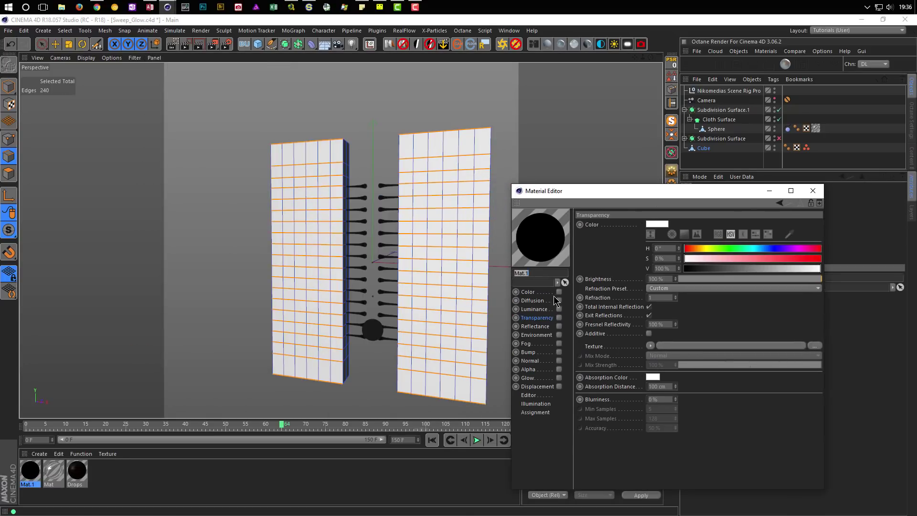
Enable Displacement on Mat.1 with a Noise shader set to Naki.
left_click(535, 292)
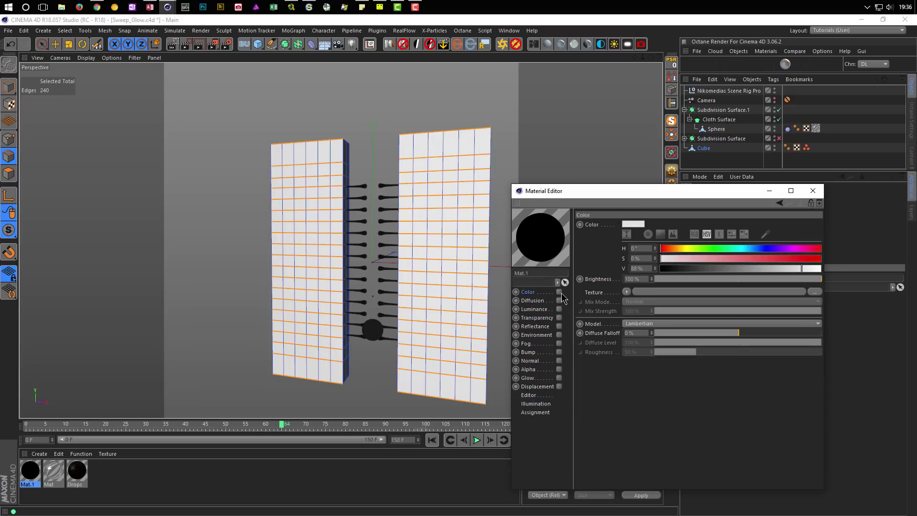
left_click(559, 387)
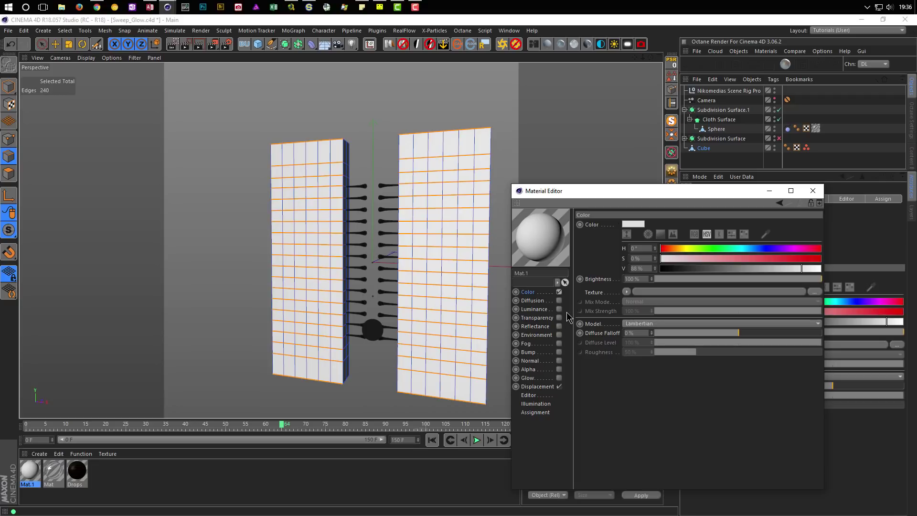
left_click(538, 387)
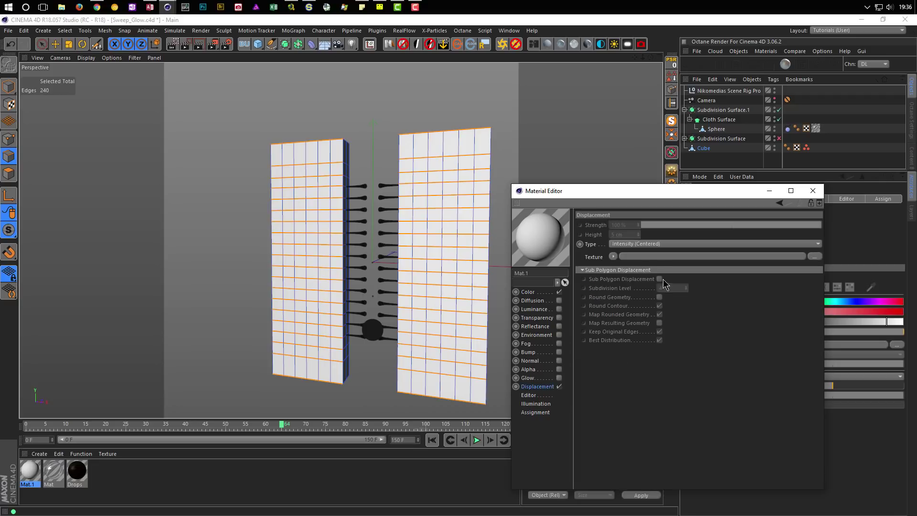
left_click(613, 257)
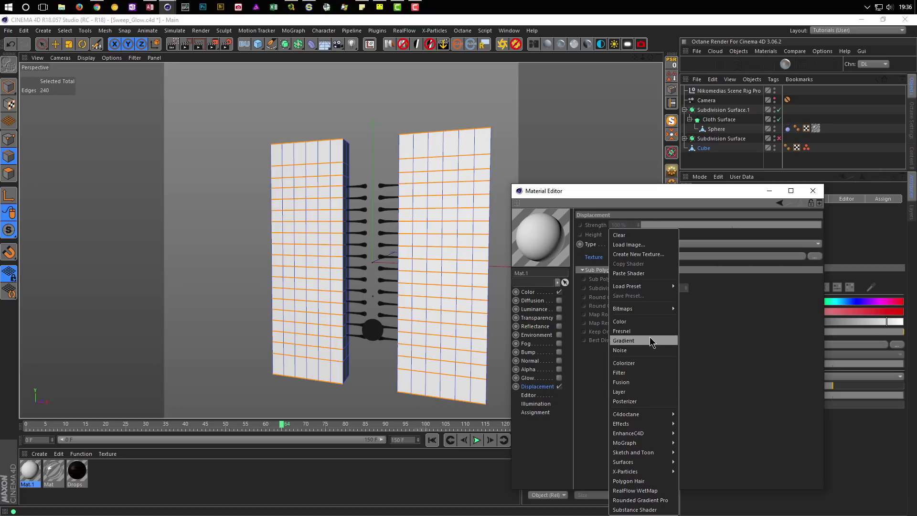
left_click(649, 353)
left_click(621, 283)
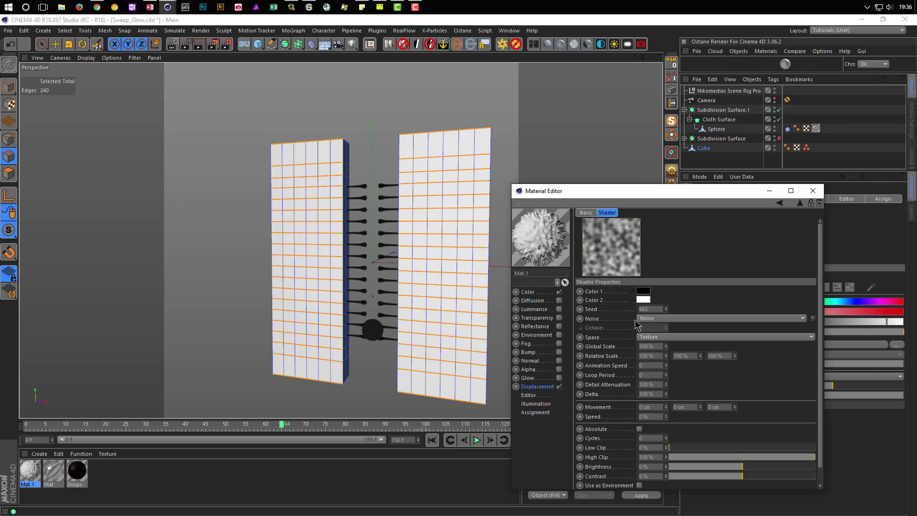
left_click(670, 318)
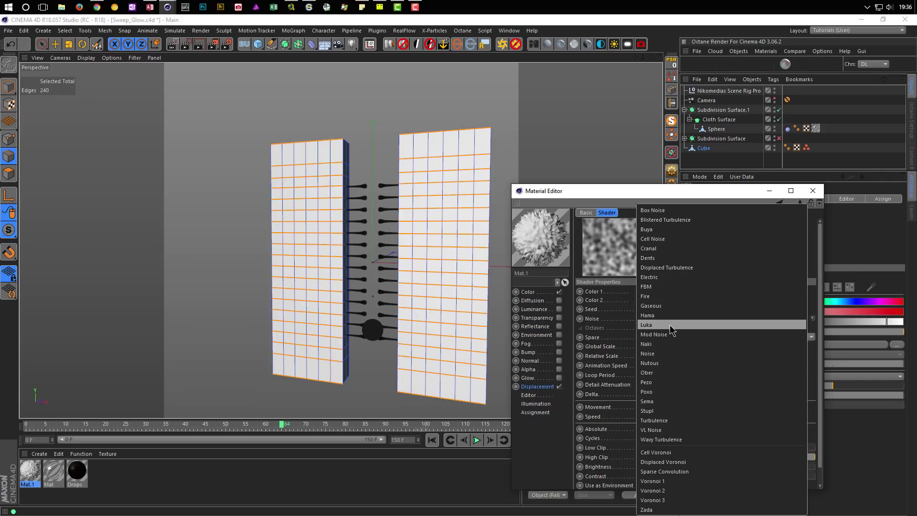
left_click(667, 345)
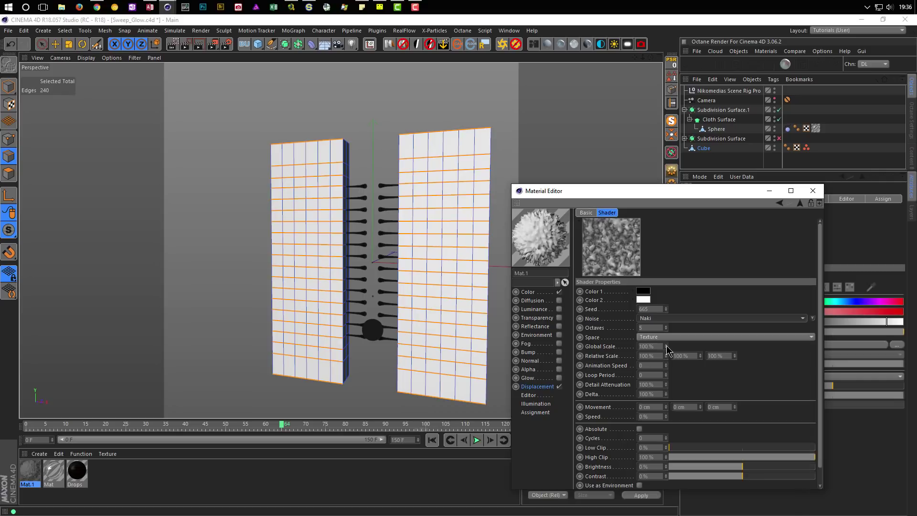
Set the noise Space to UV (2D) and apply Mat.1 to the Cube walls.
left_click_drag(662, 191, 684, 103)
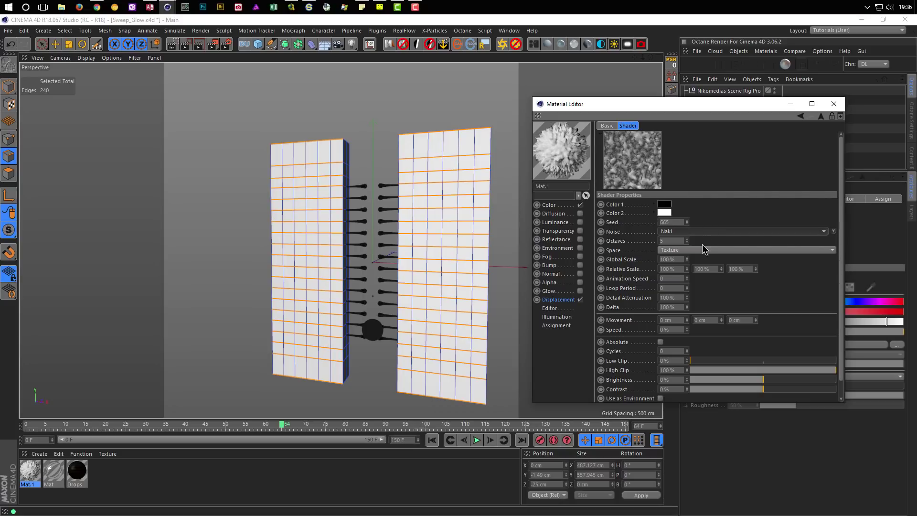
left_click(702, 253)
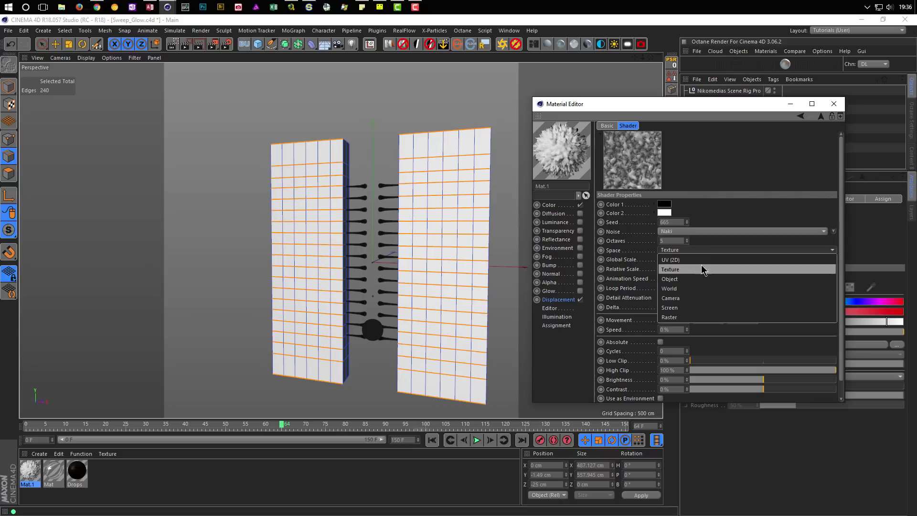
left_click(703, 262)
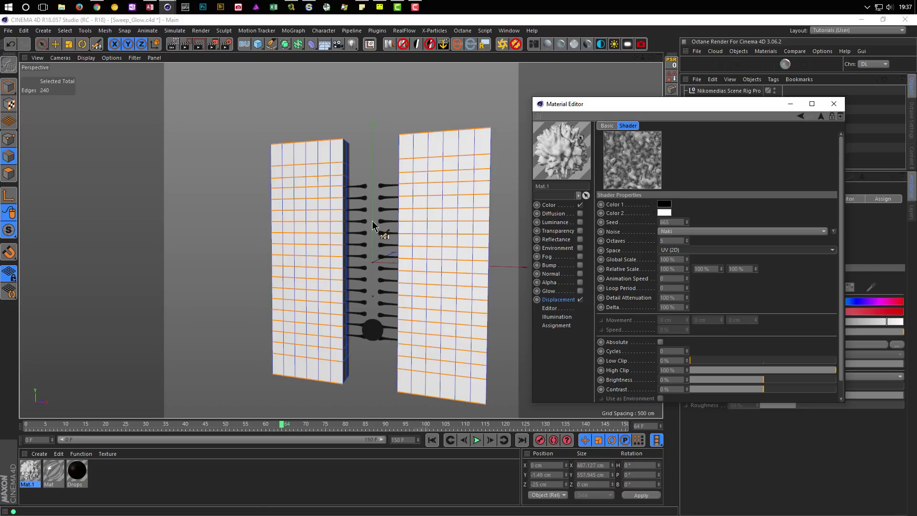
left_click_drag(711, 109, 715, 232)
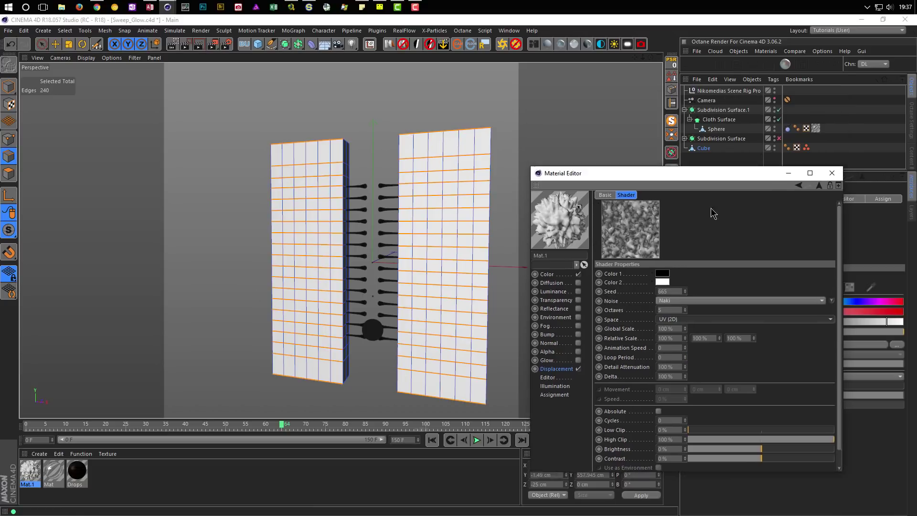
left_click_drag(24, 477, 712, 148)
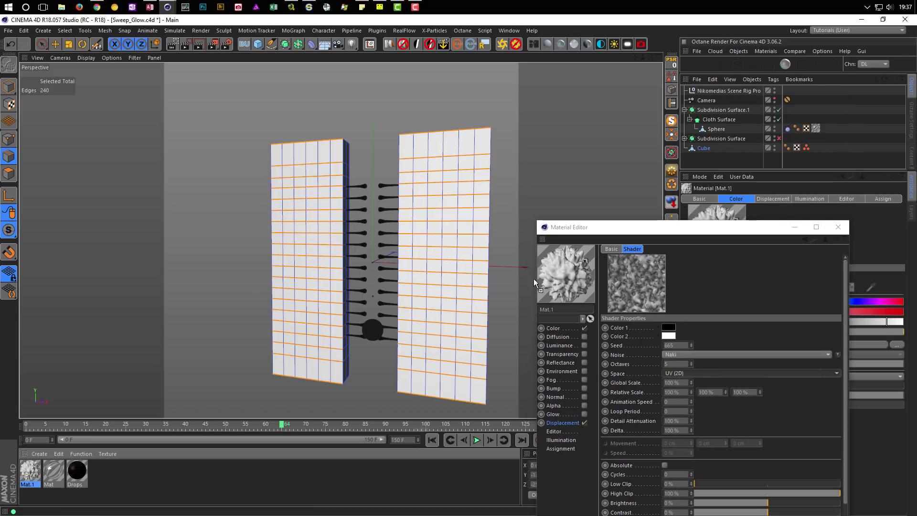
mouse_move(368, 92)
middle_mouse_down("alt")
mouse_move(301, 194)
mouse_move(236, 139)
middle_mouse_up("alt")
Start an interactive render and turn on Sub Polygon Displacement for Mat.1.
left_click(178, 47)
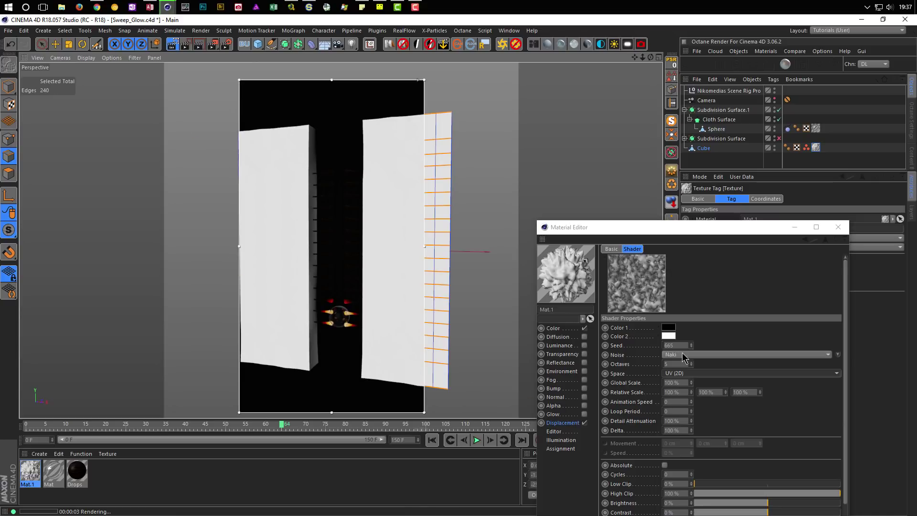
left_click_drag(714, 233, 723, 153)
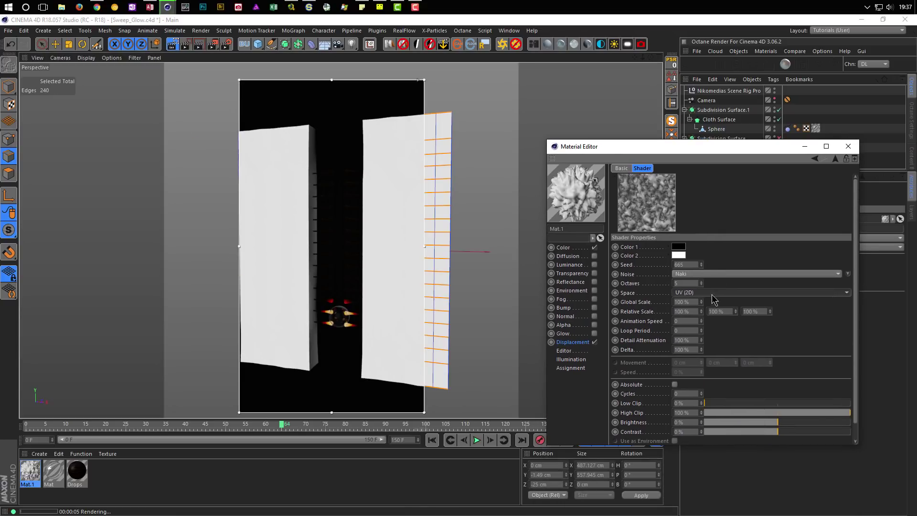
left_click(575, 343)
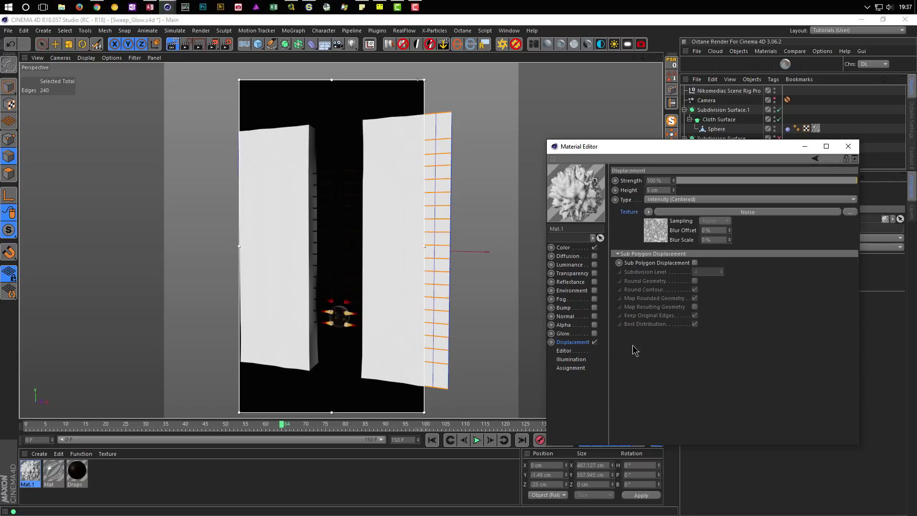
left_click(695, 262)
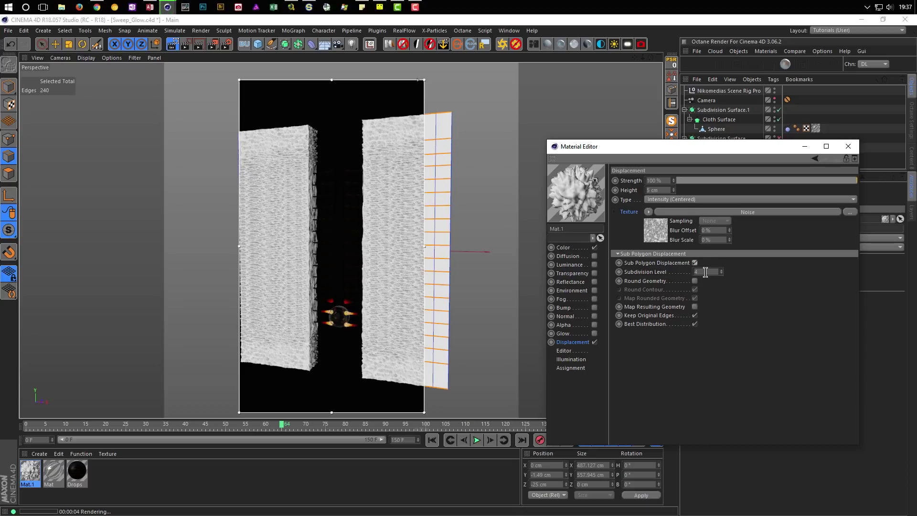
Set the displacement noise to Texture space with 200% global scale.
left_click(657, 230)
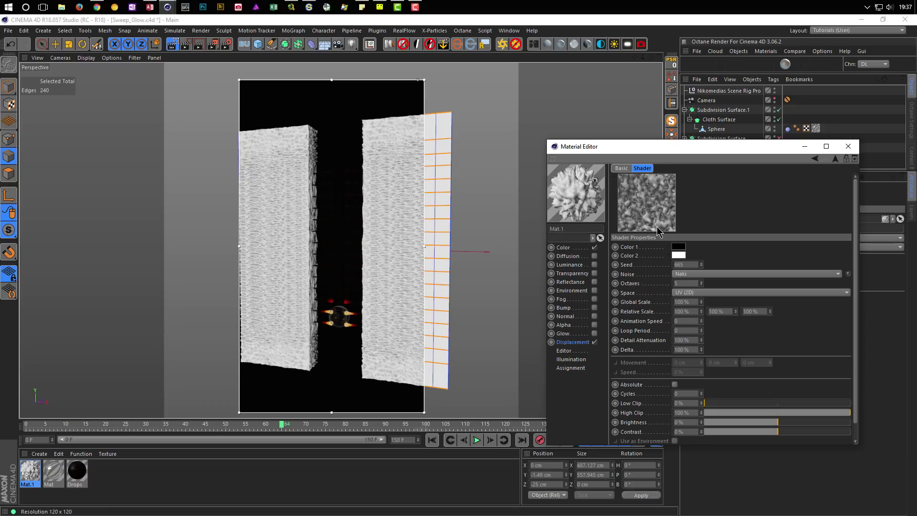
left_click(696, 293)
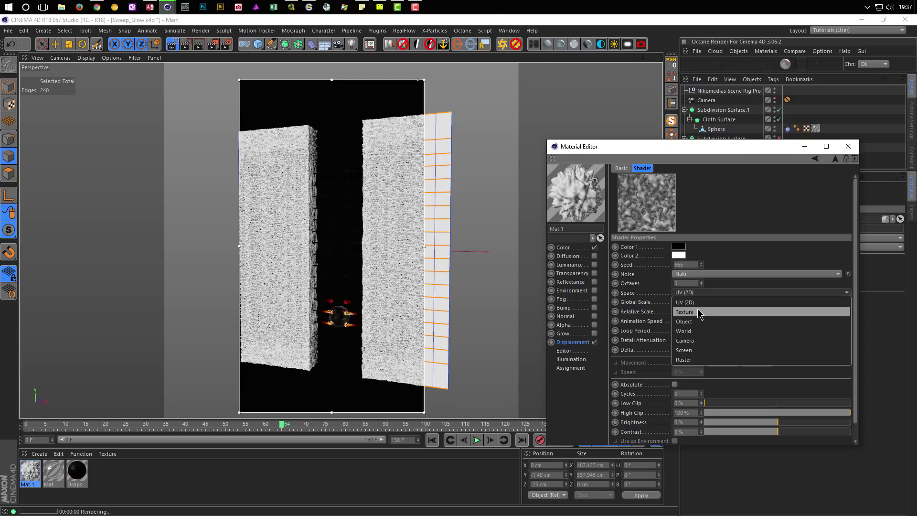
left_click(698, 312)
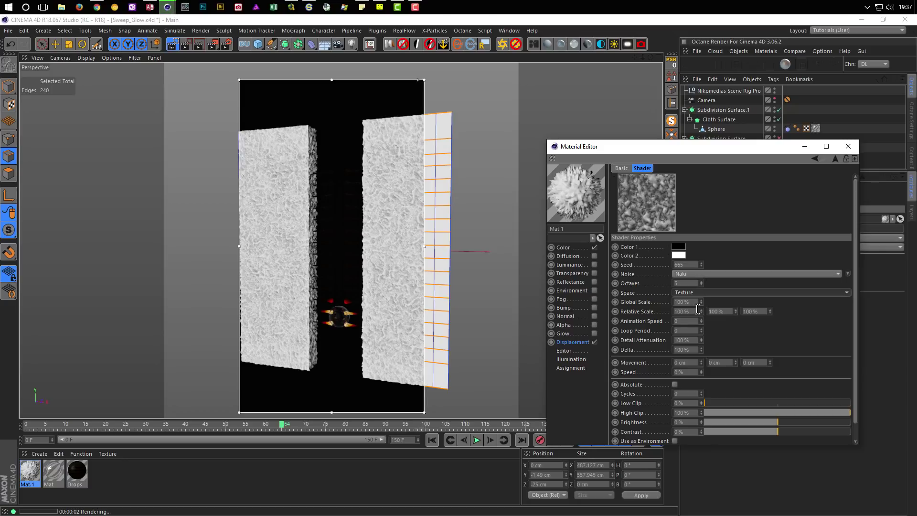
left_click(690, 301)
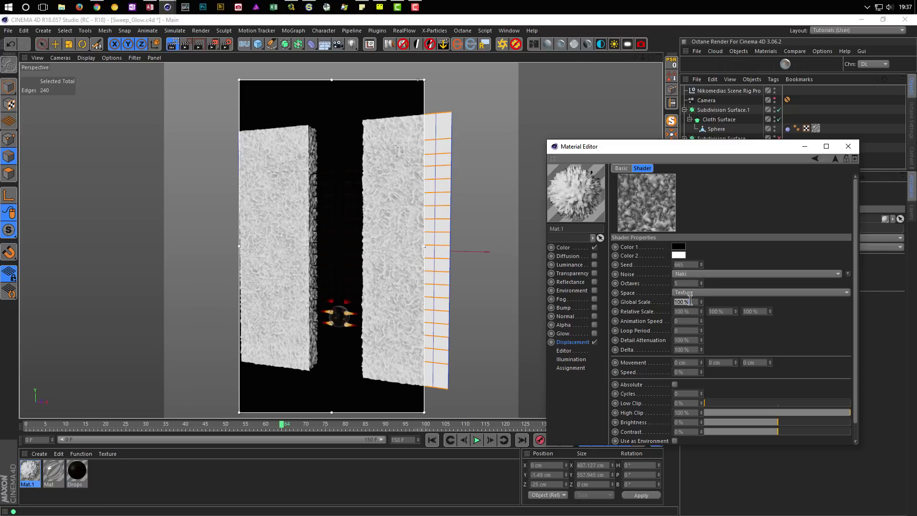
type("200")
key("Return")
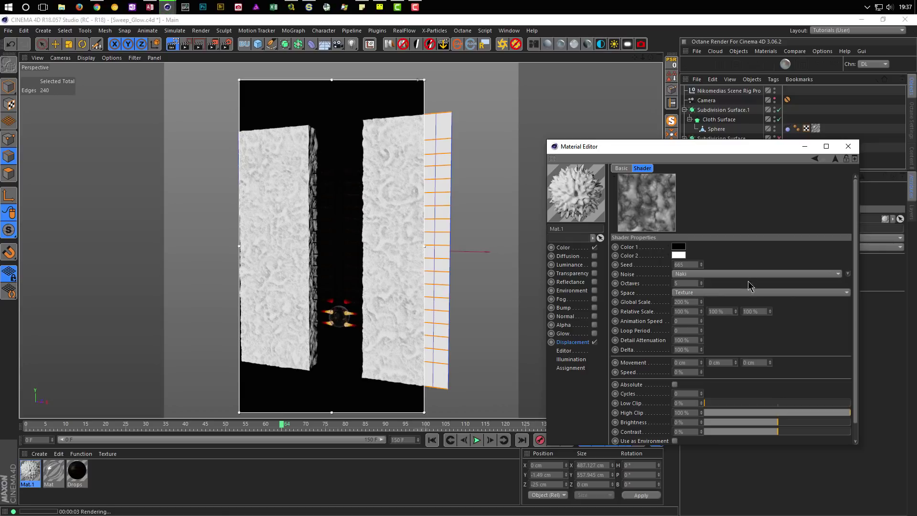
View through the scene camera and enable Keep Original Edges and Round Geometry.
left_click(779, 100)
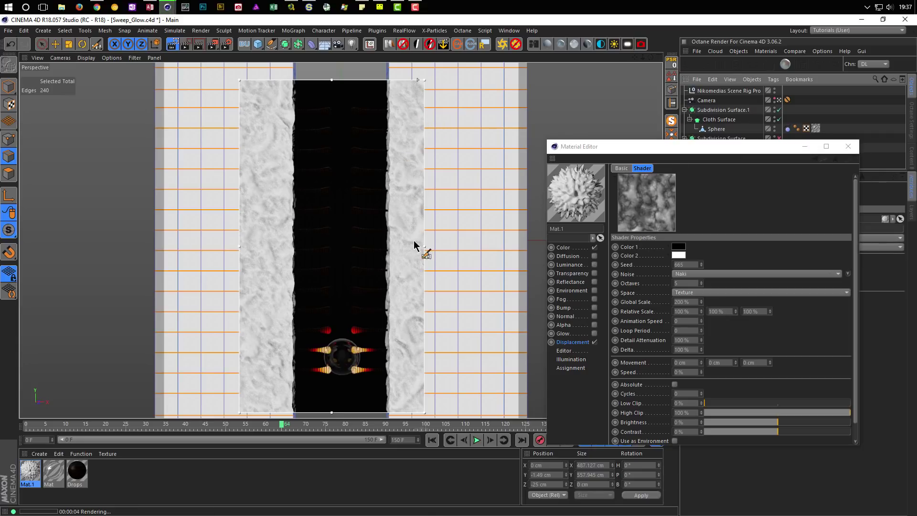
left_click(573, 342)
left_click(695, 315)
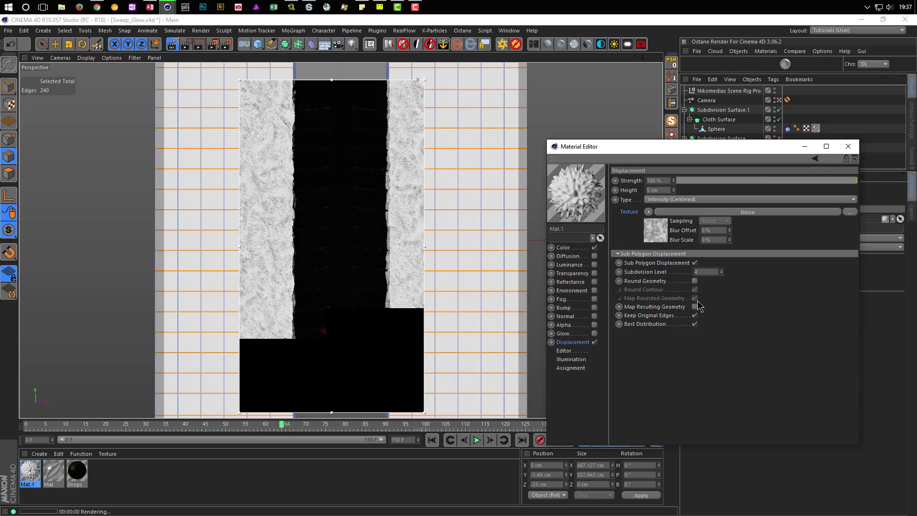
left_click(695, 281)
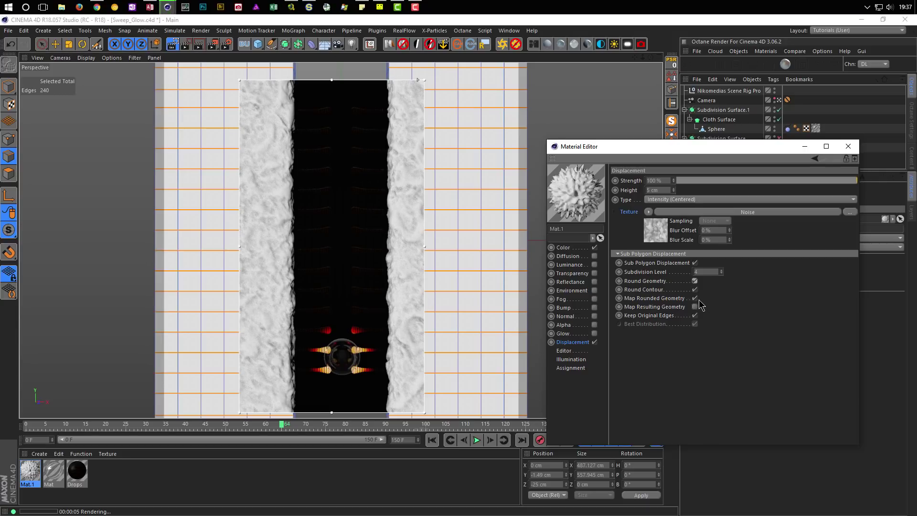
Copy the displacement noise texture into Mat.1's Color channel texture.
right_click(633, 214)
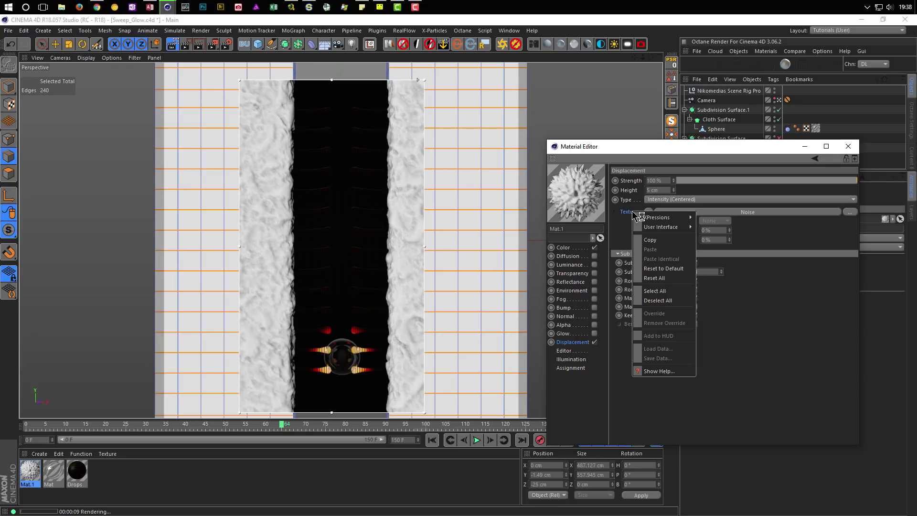
left_click(655, 240)
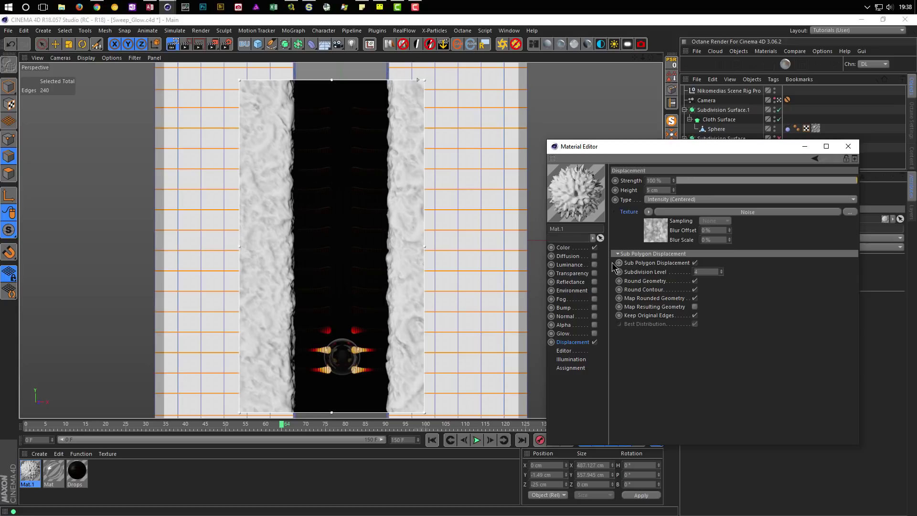
left_click(569, 249)
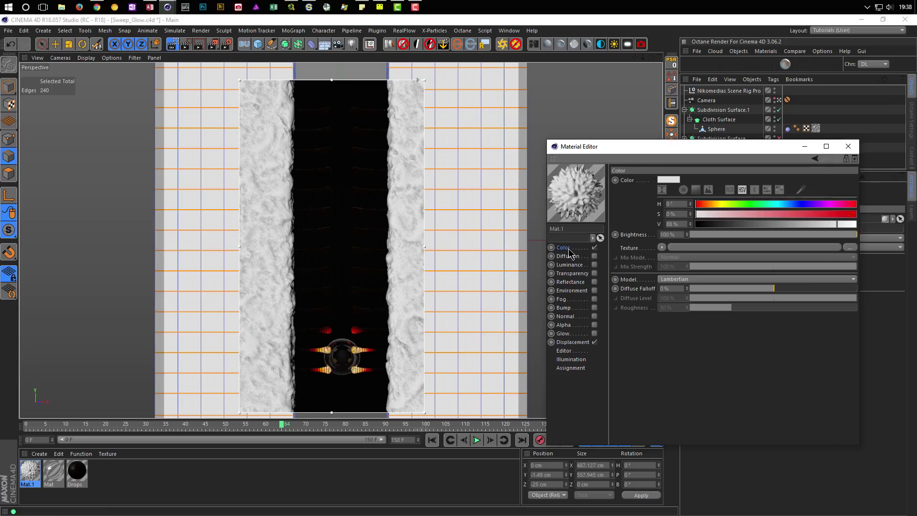
right_click(629, 248)
left_click(651, 286)
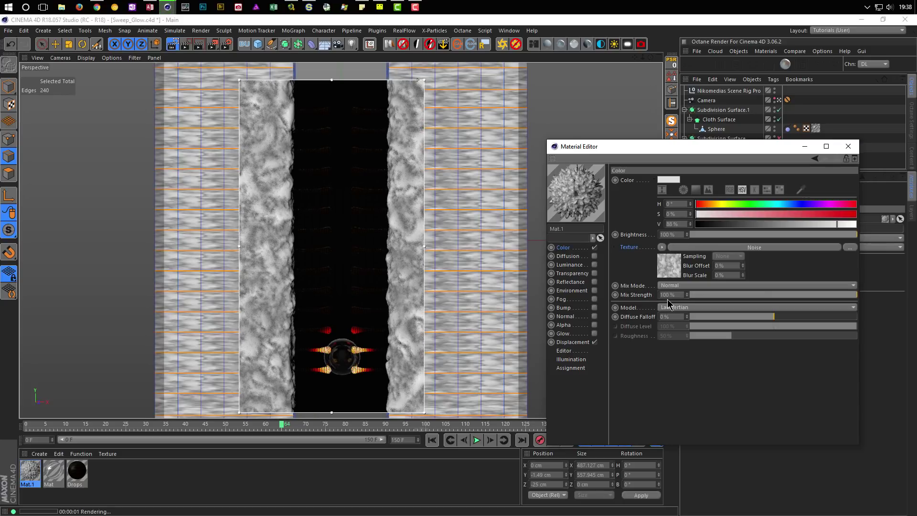
Wrap the pasted colour noise in a Colorizer shader, turning the walls red.
left_click(669, 274)
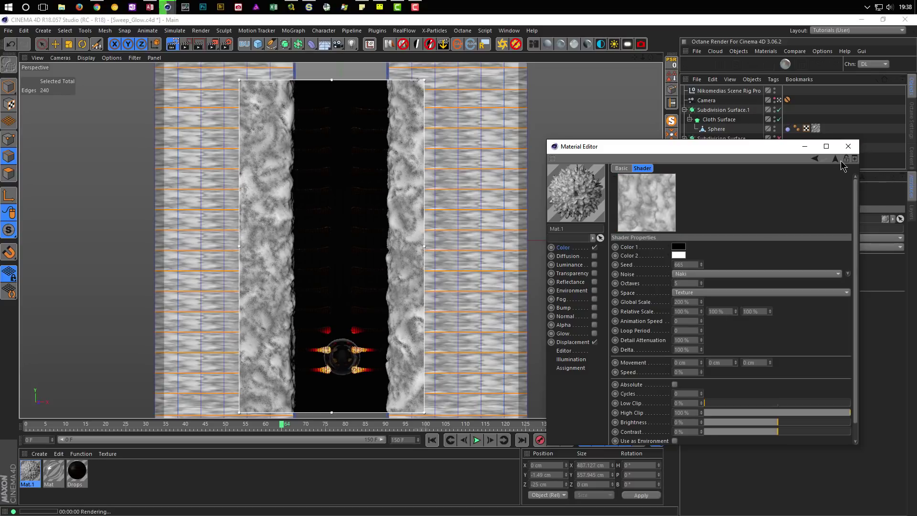
left_click(835, 159)
left_click(661, 247)
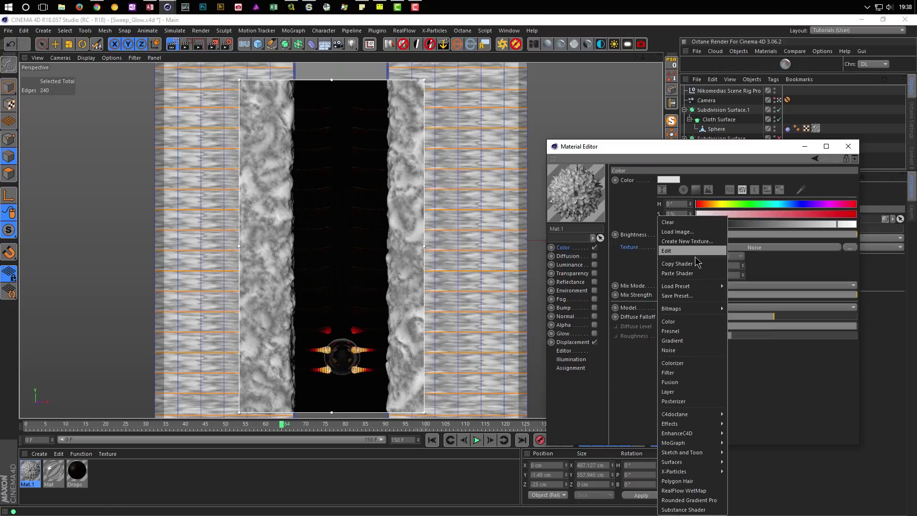
left_click(672, 363)
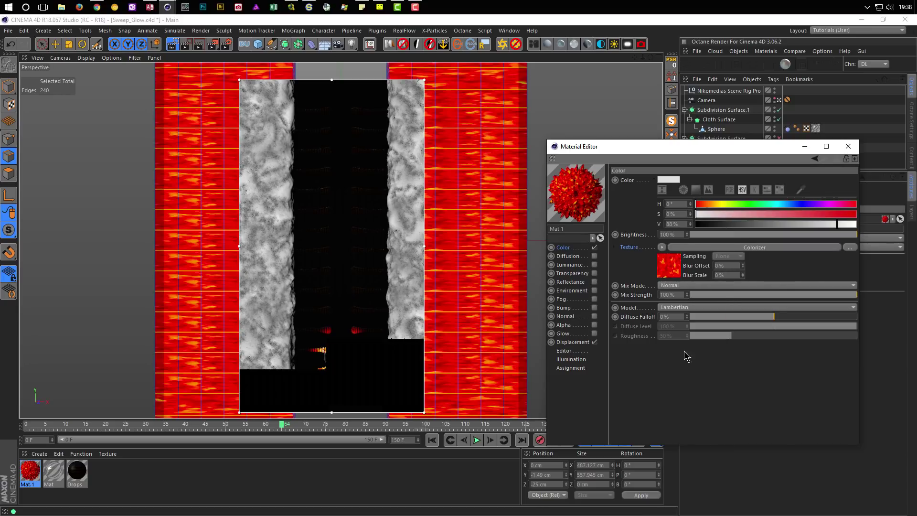
Open the Colorizer gradient and apply the Flame 5 preset.
left_click(672, 270)
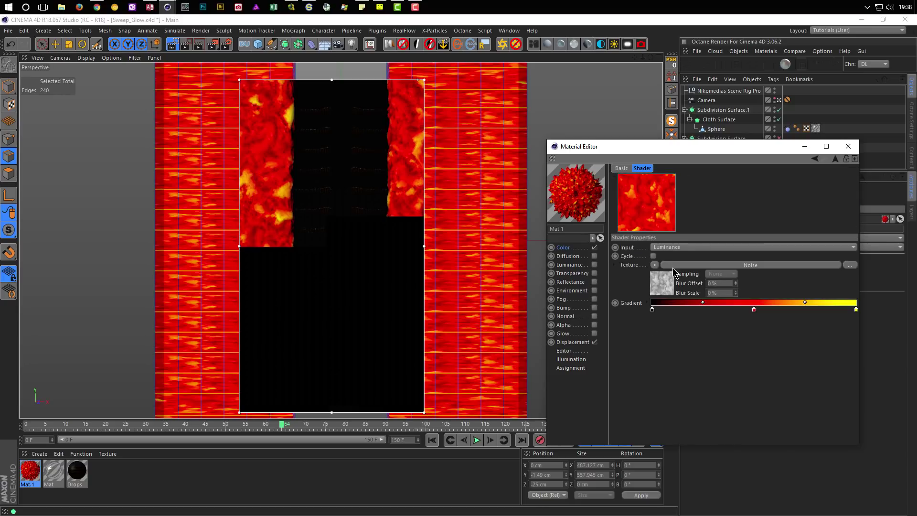
left_click(648, 302)
left_click(661, 401)
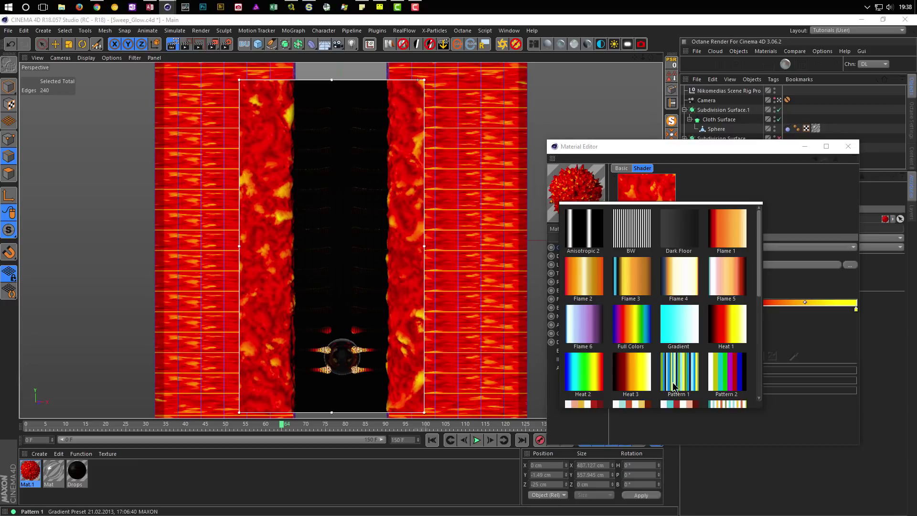
left_click_drag(758, 257, 752, 350)
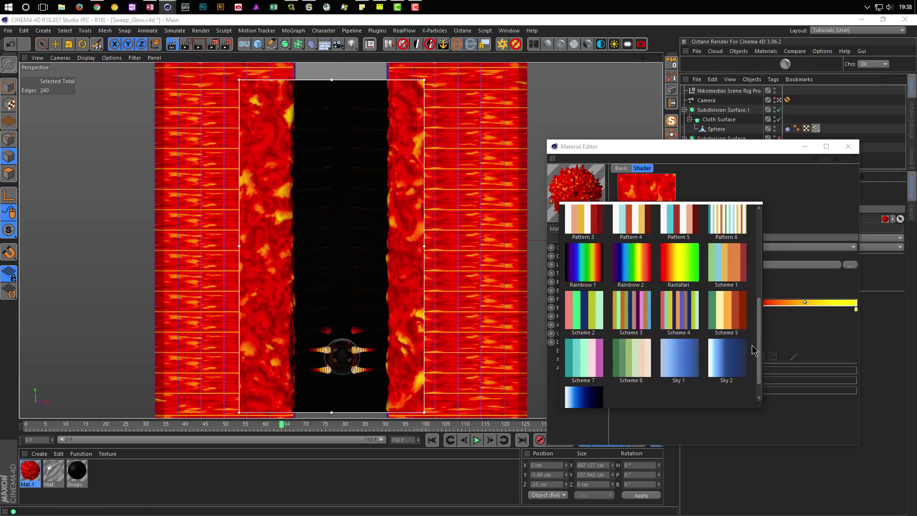
left_click_drag(758, 317, 765, 225)
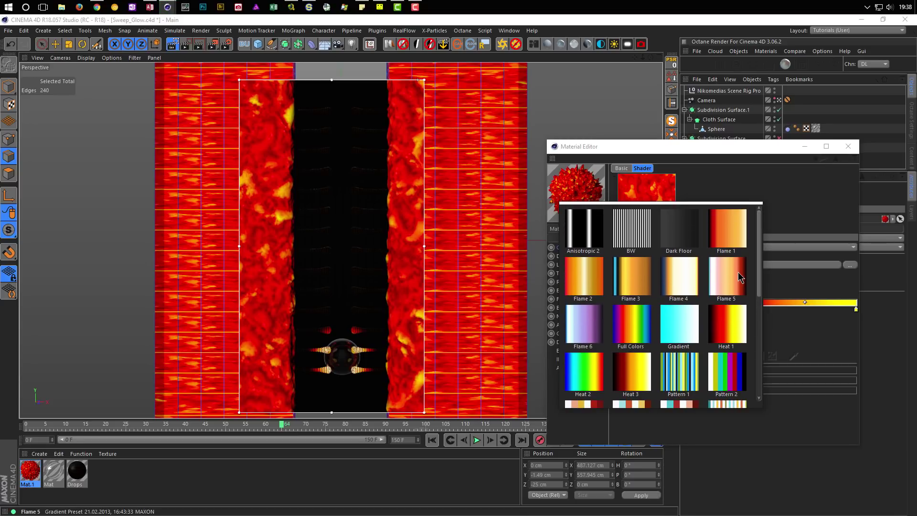
left_click(735, 274)
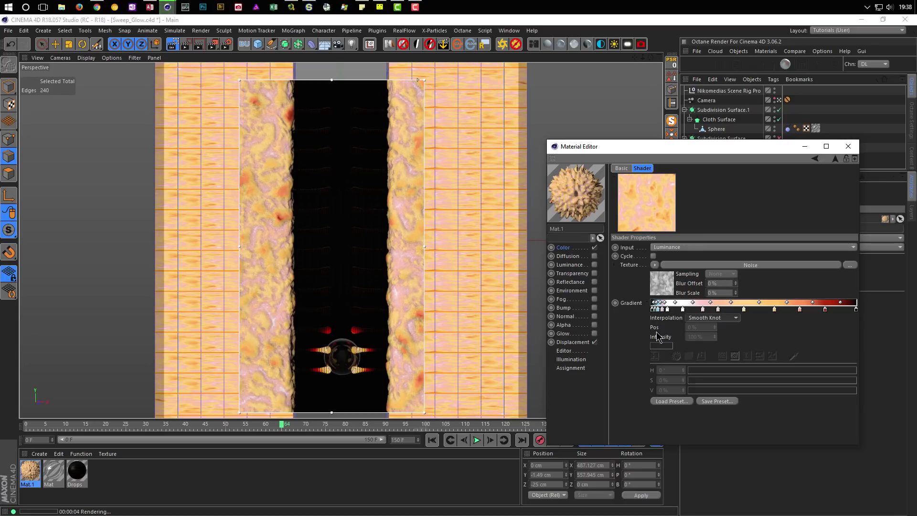
Replace it with the Scheme 5 gradient preset.
left_click(668, 401)
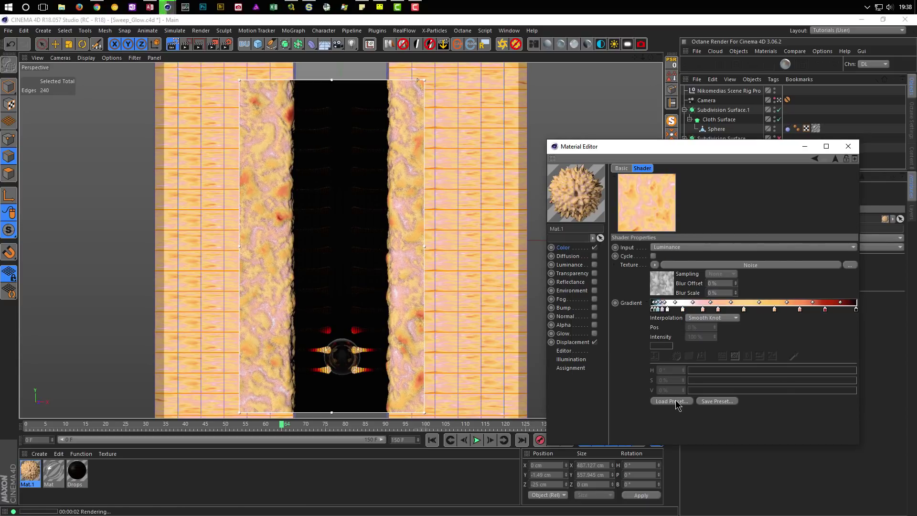
left_click(676, 401)
scroll(713, 361, "down", 3)
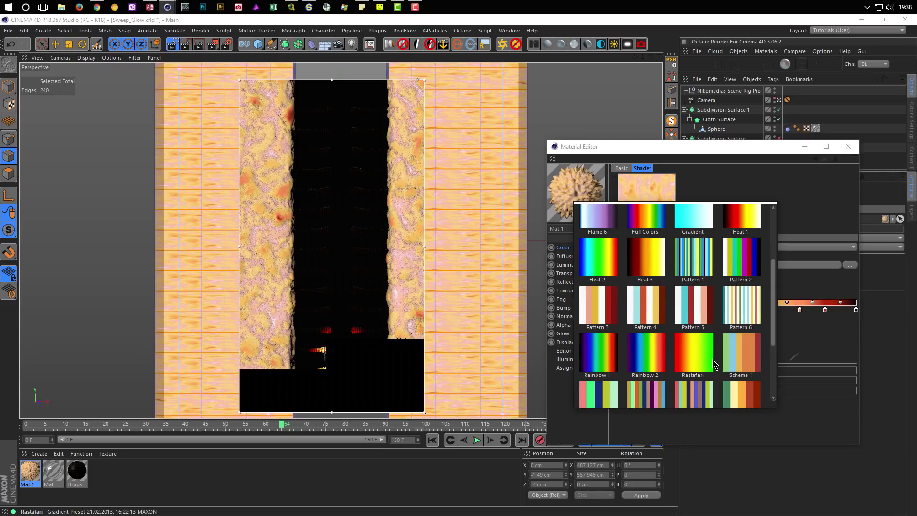
scroll(713, 359, "down", 1)
left_click(749, 344)
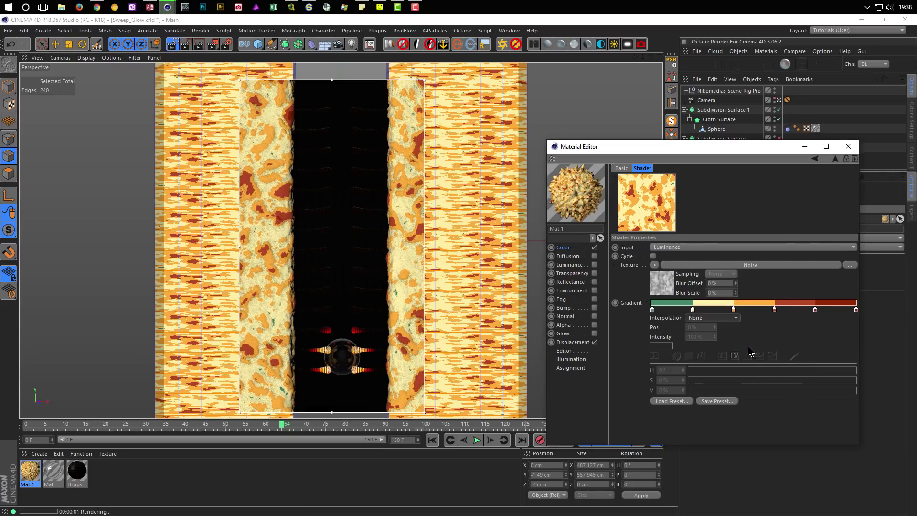
Remove the orange, cream and green knots, distribute the rest evenly, and close the editor.
left_click_drag(734, 309, 735, 356)
left_click_drag(693, 309, 698, 340)
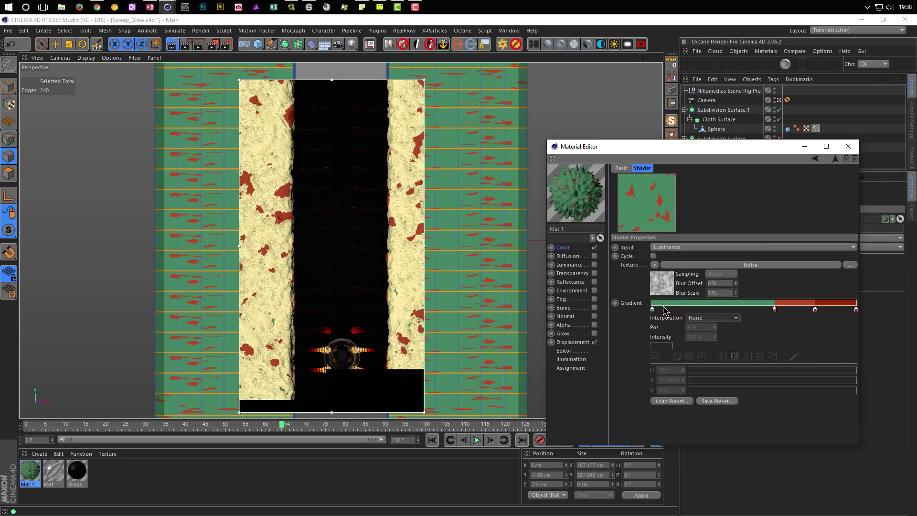
left_click_drag(652, 310, 663, 355)
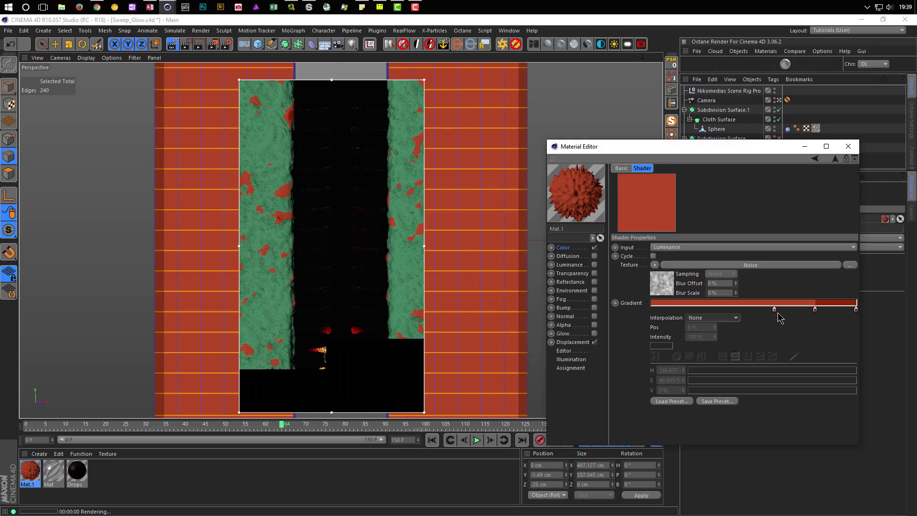
right_click(759, 304)
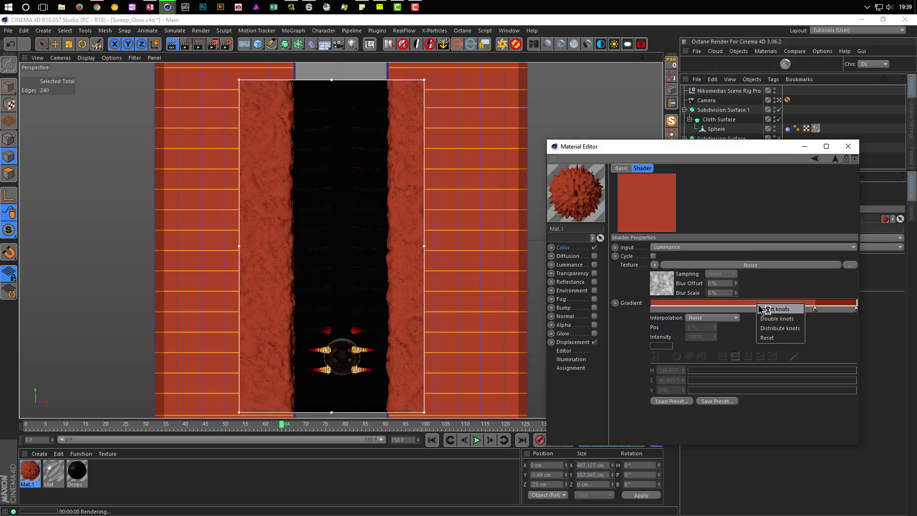
left_click(786, 327)
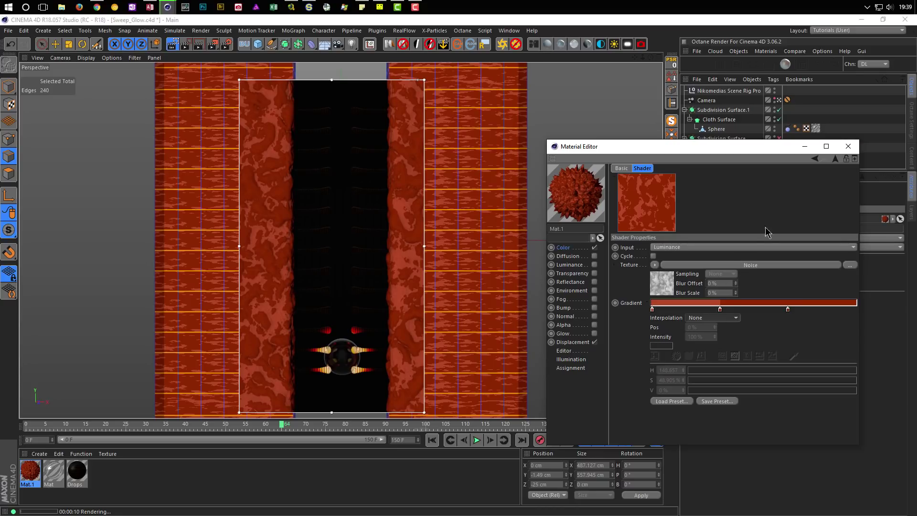
left_click(848, 147)
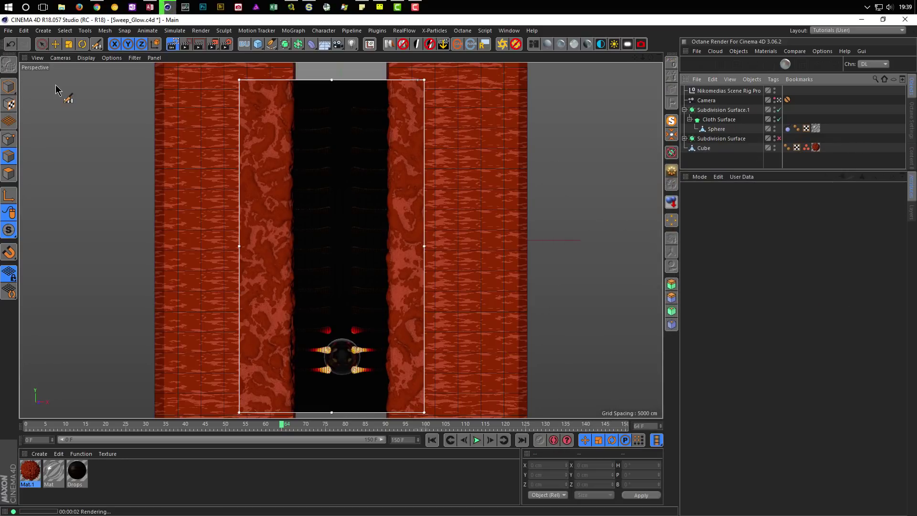
Browse the Content Browser to the My Textures > Stone folder.
key("shift+F8")
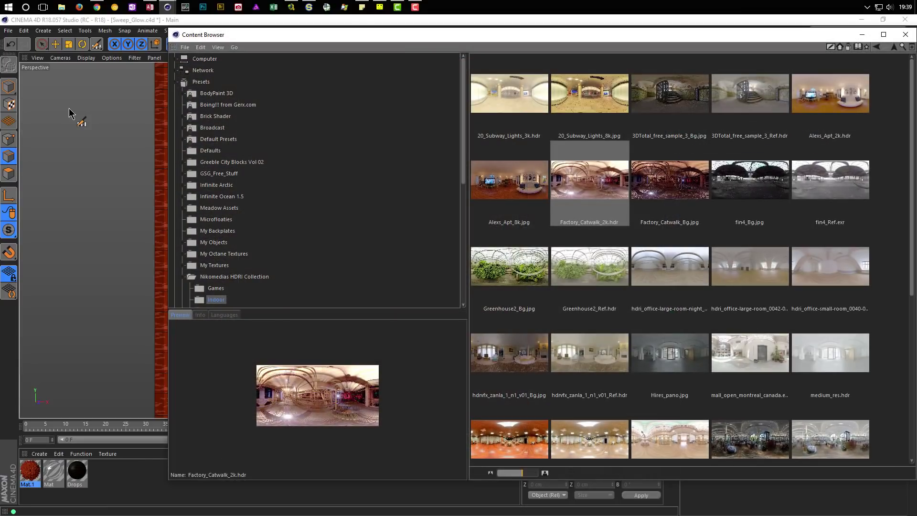
left_click(190, 275)
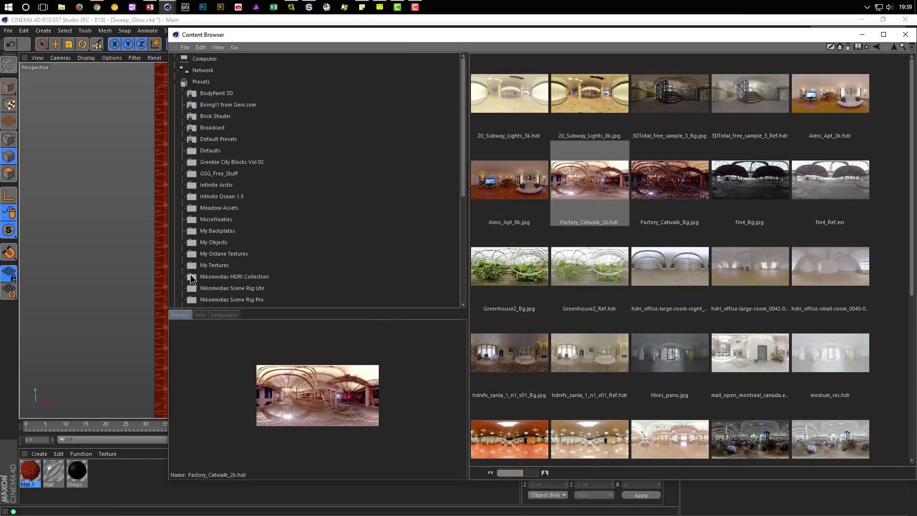
double_click(216, 266)
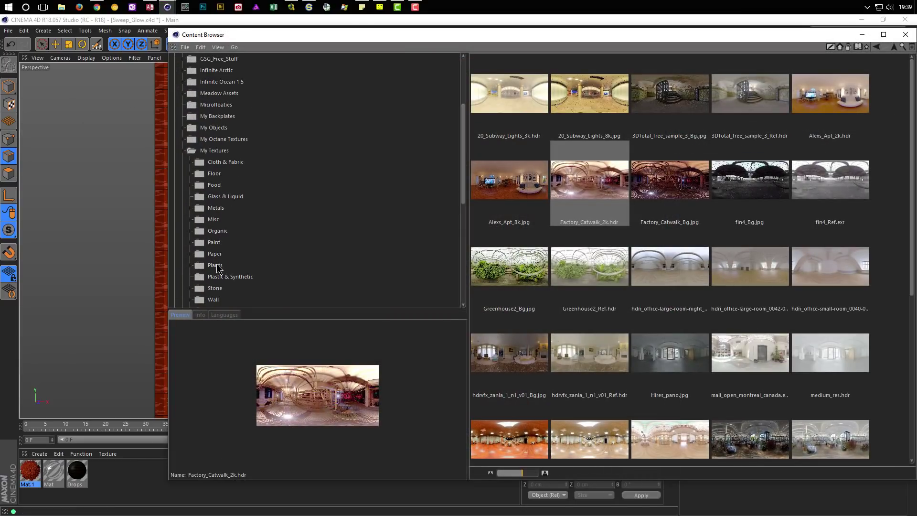
scroll(217, 266, "down", 2)
left_click(214, 231)
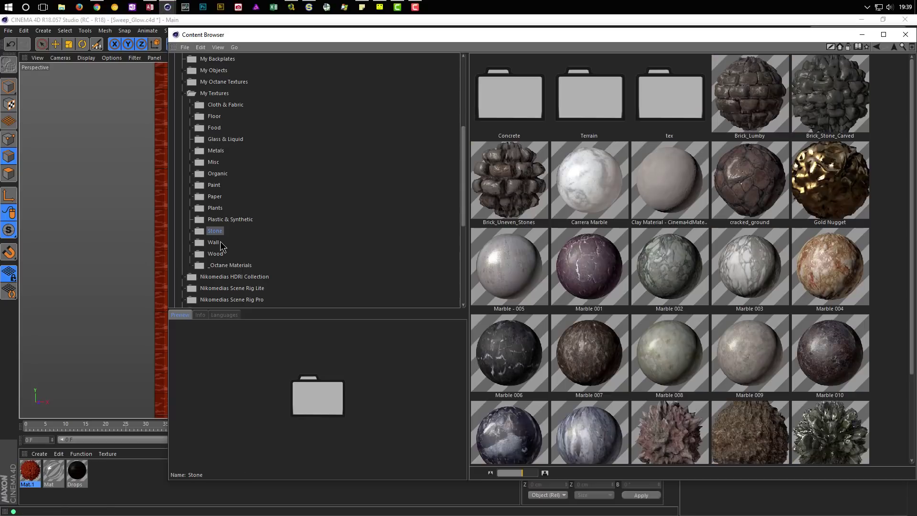
scroll(694, 278, "down", 1)
scroll(733, 279, "down", 2)
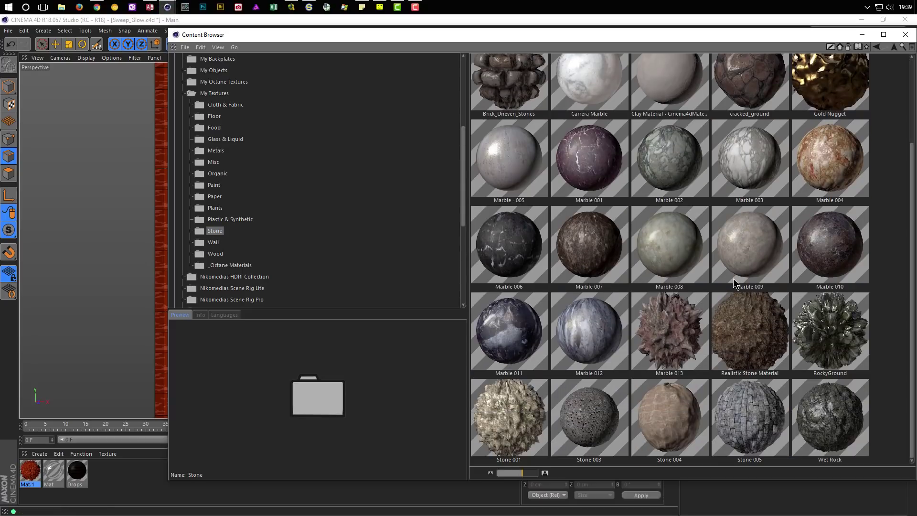
Add Realistic Stone Material to the scene's materials and apply it to the Cube.
left_click(769, 356)
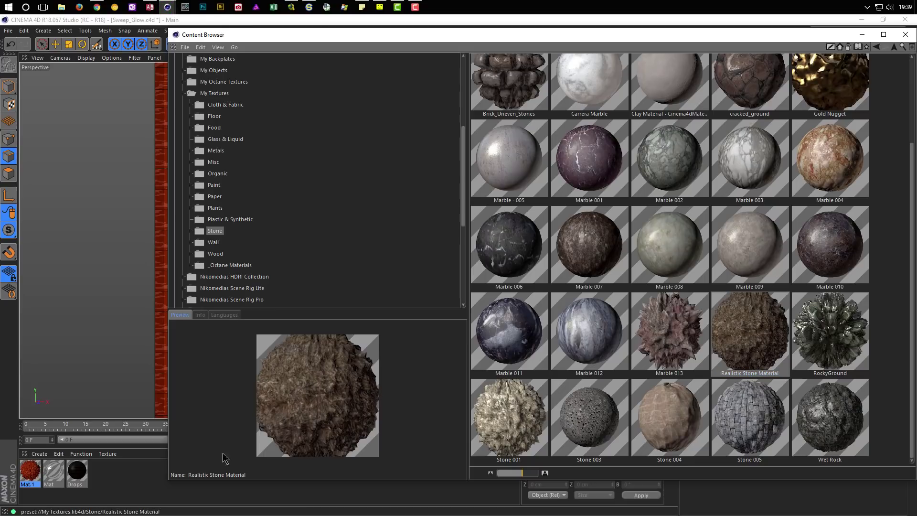
left_click_drag(772, 337, 132, 496)
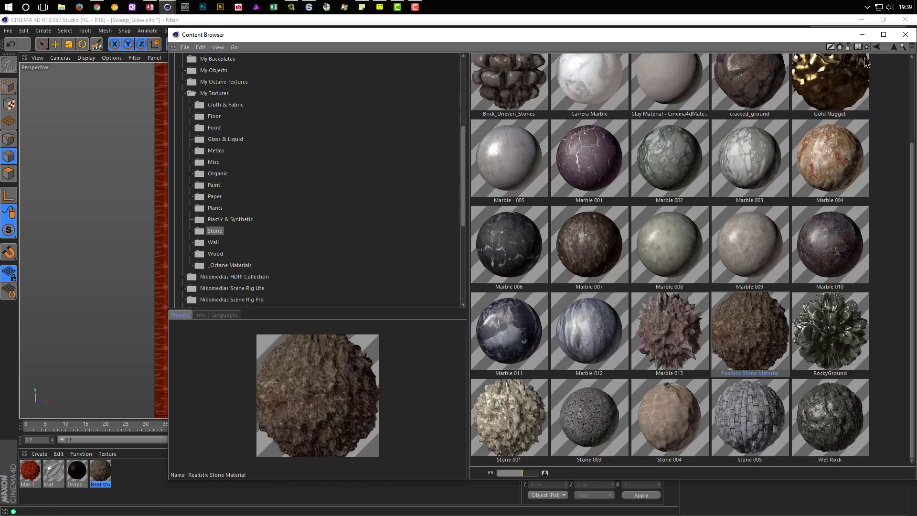
left_click(905, 34)
left_click_drag(102, 479, 821, 153)
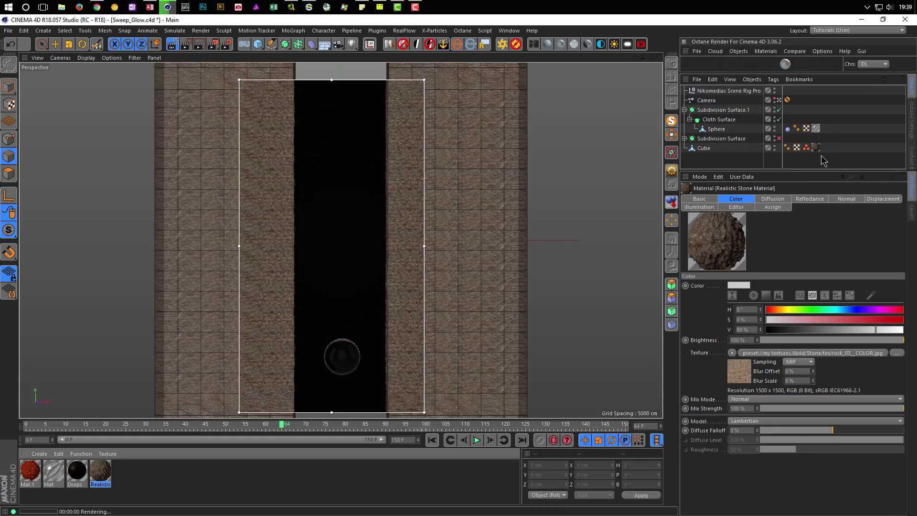
Open the Realistic Stone Material and inspect its displacement image texture.
double_click(102, 479)
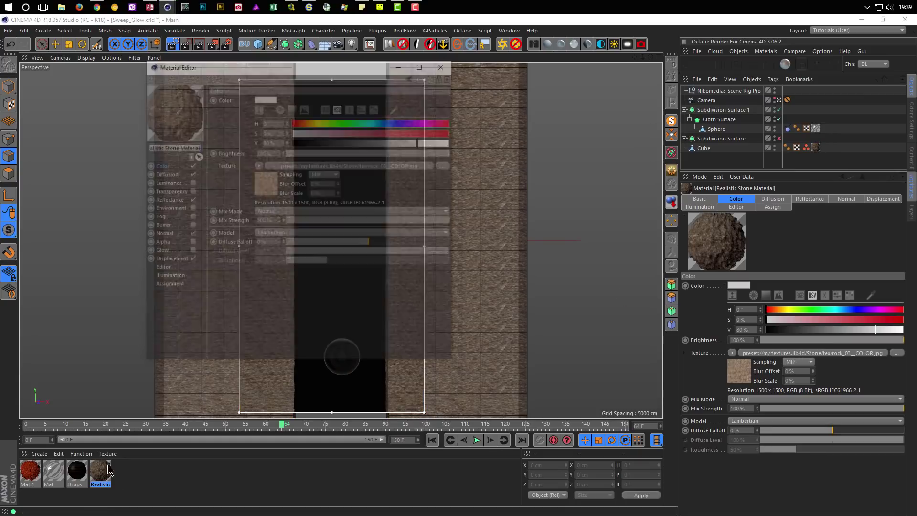
left_click_drag(309, 65, 733, 172)
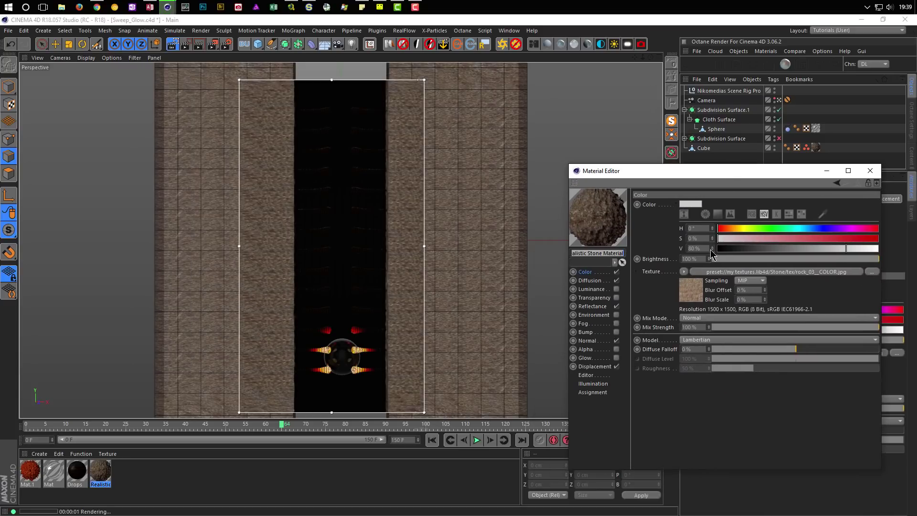
left_click(603, 366)
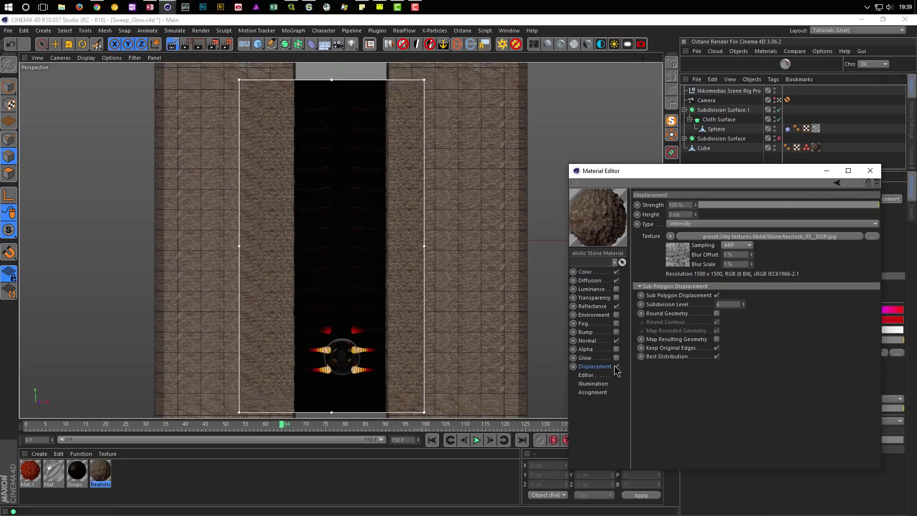
left_click(680, 262)
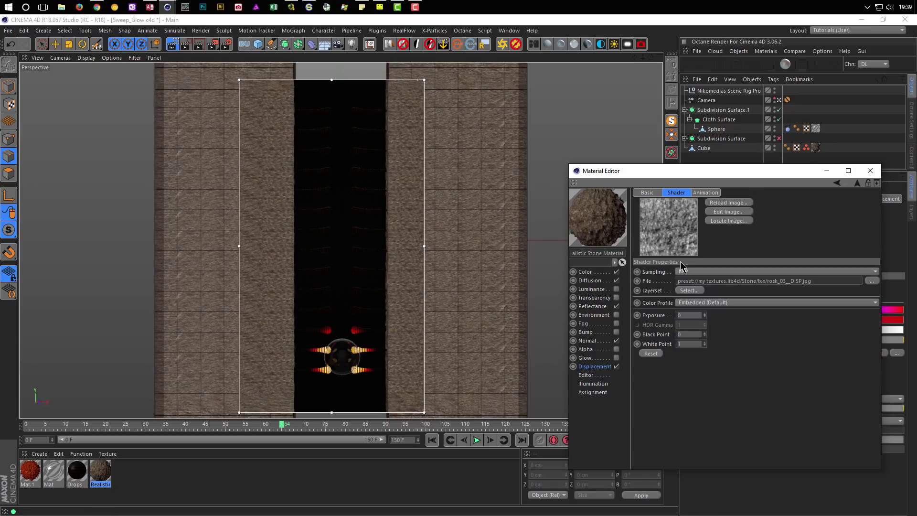
left_click(854, 185)
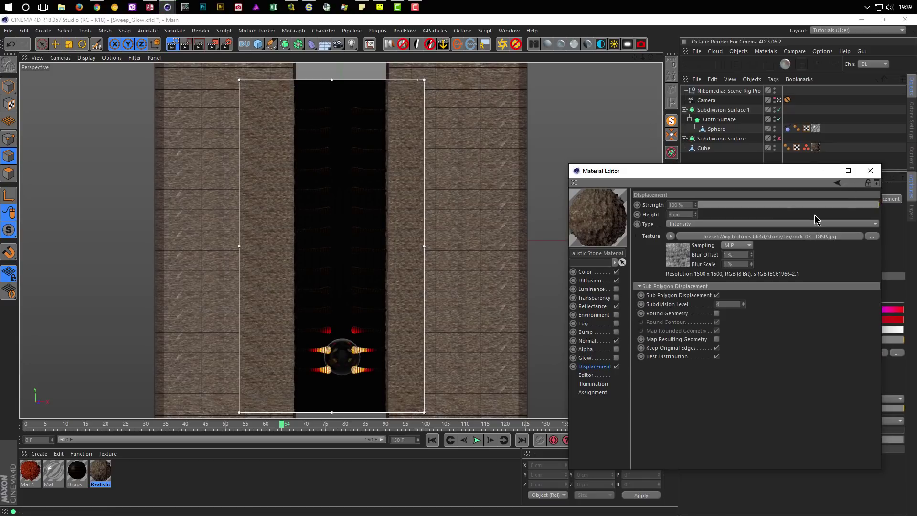
Replace the displacement texture with a Naki Noise at 200% global scale.
left_click(670, 237)
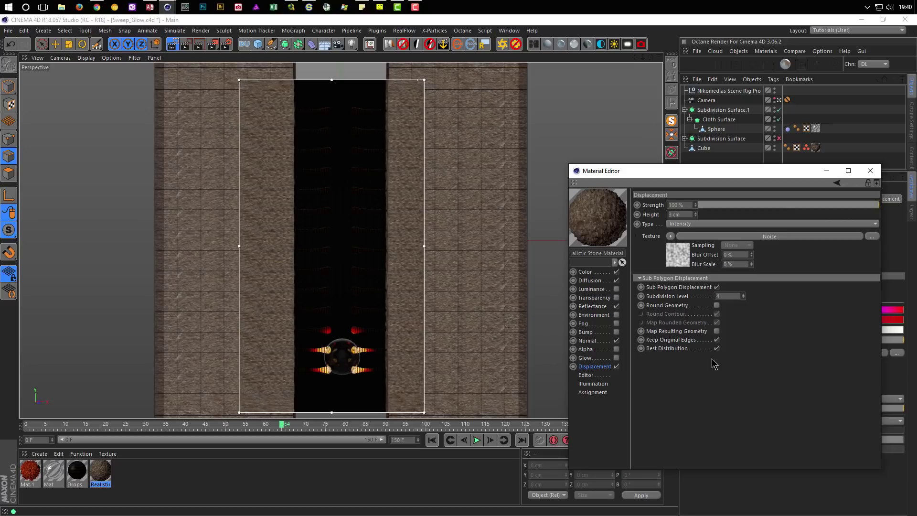
left_click(682, 262)
double_click(707, 326)
type("200")
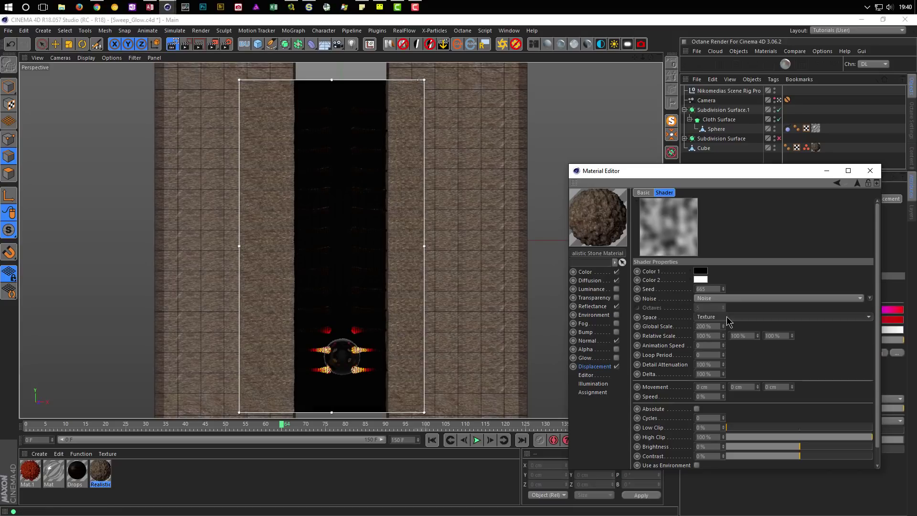
left_click(732, 298)
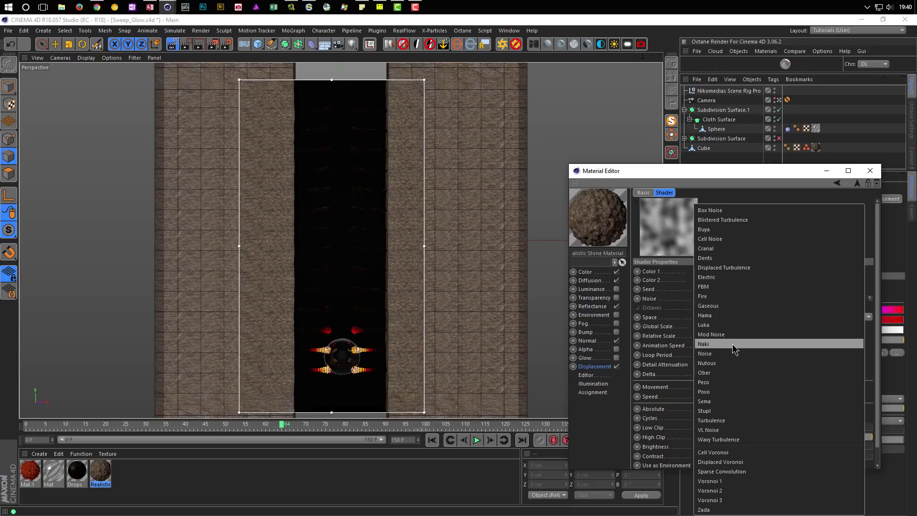
left_click(732, 344)
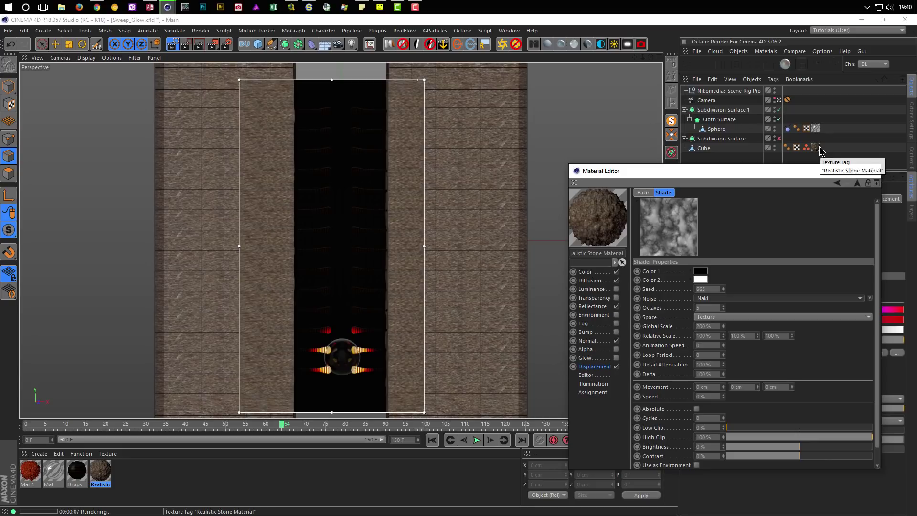
left_click(596, 367)
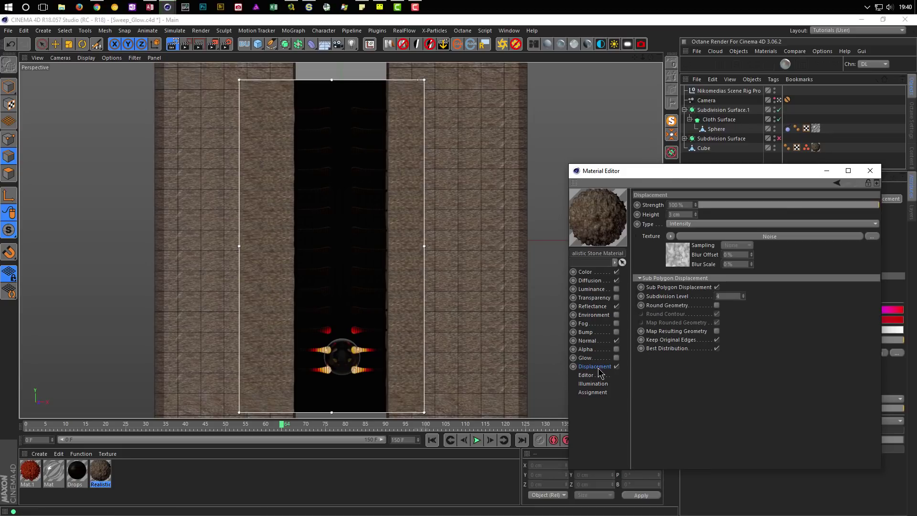
Enable Round Geometry, keep Texture noise space, and disable the Normal and Diffusion channels.
left_click(717, 306)
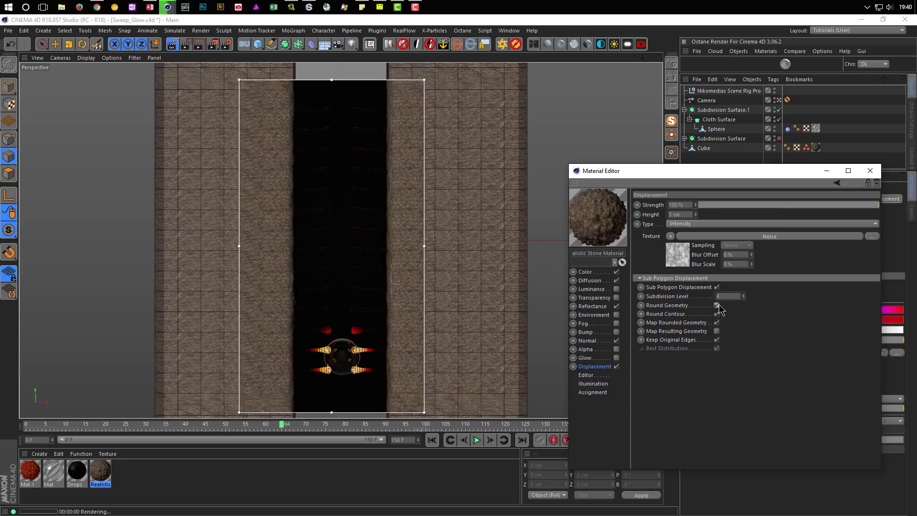
left_click(676, 253)
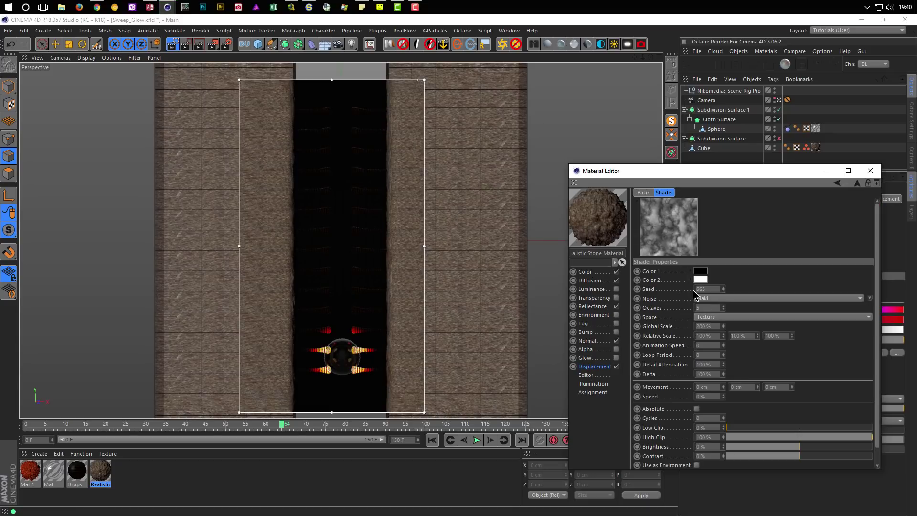
left_click(715, 318)
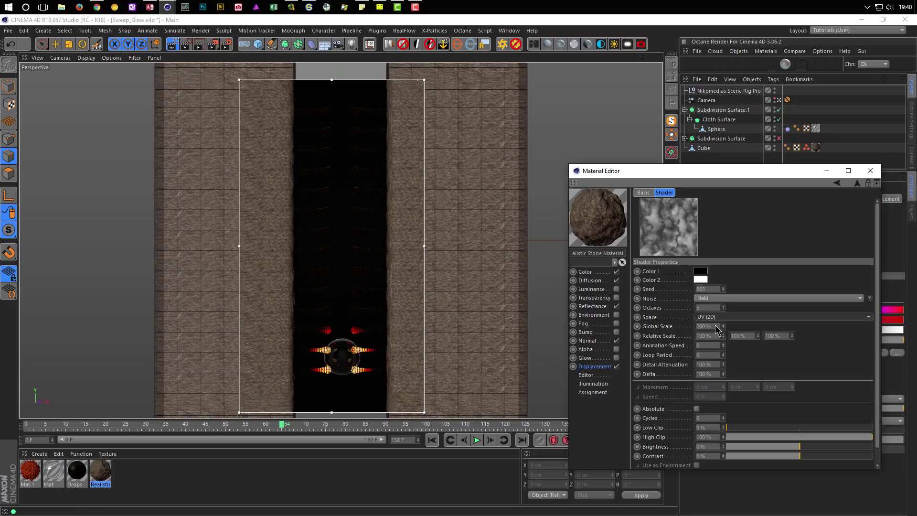
left_click(716, 318)
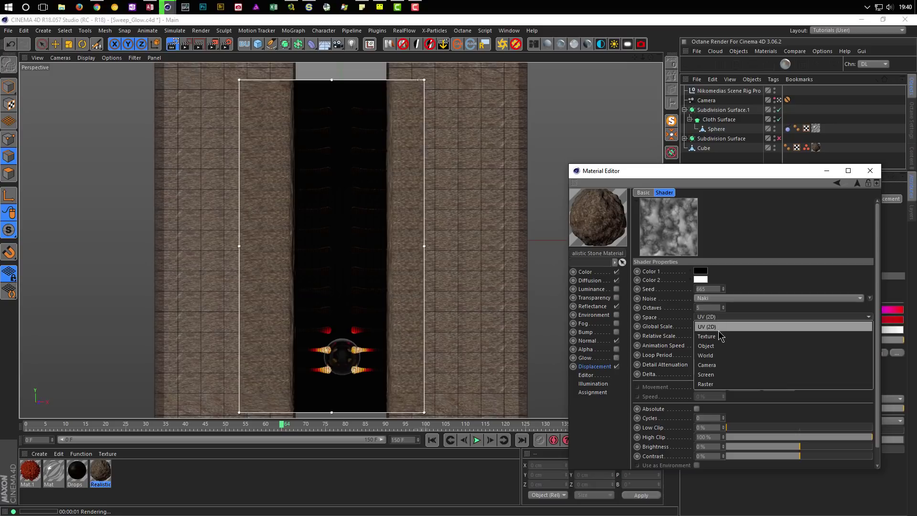
left_click(718, 335)
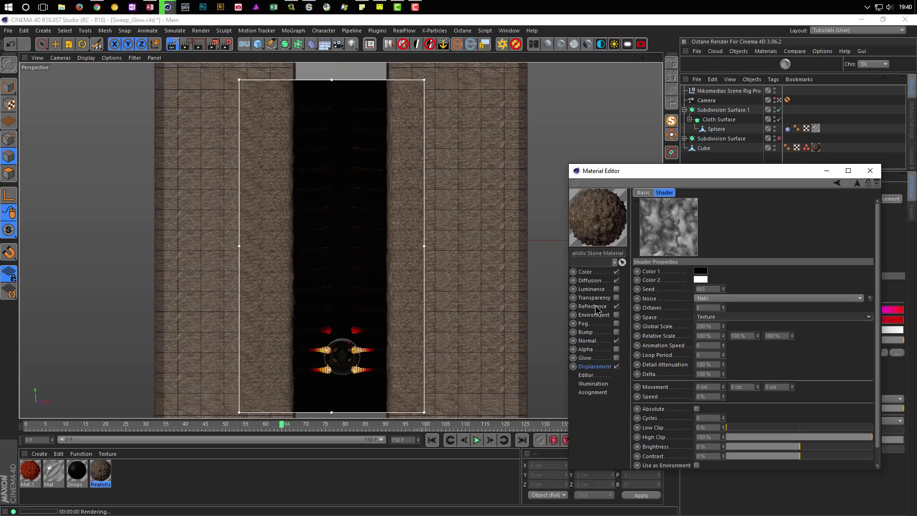
left_click(616, 341)
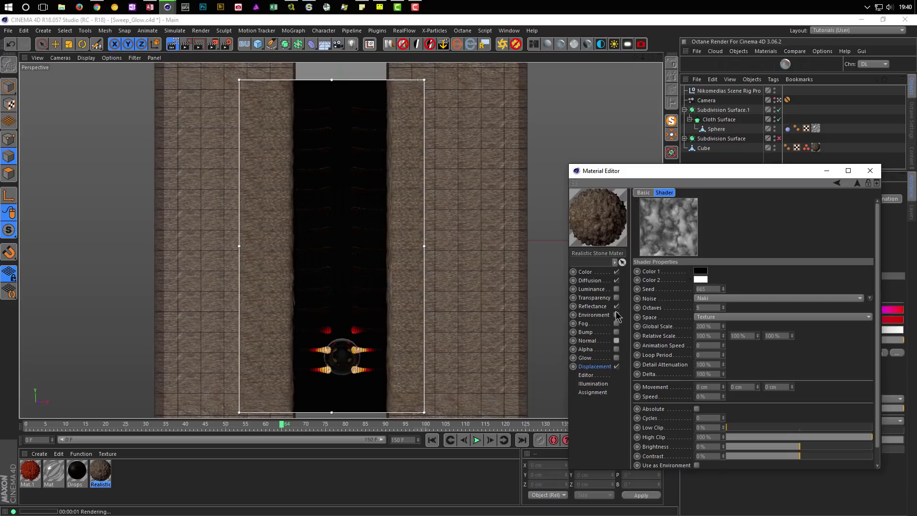
left_click(616, 280)
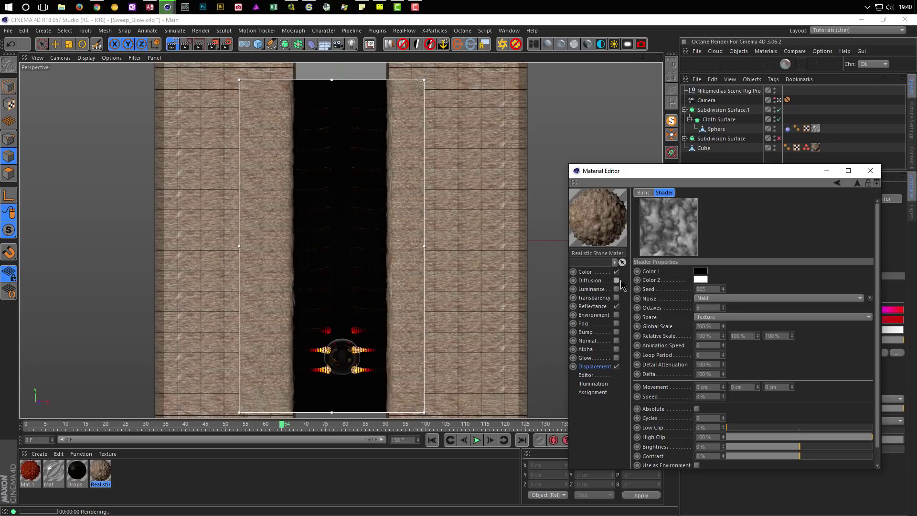
left_click(595, 367)
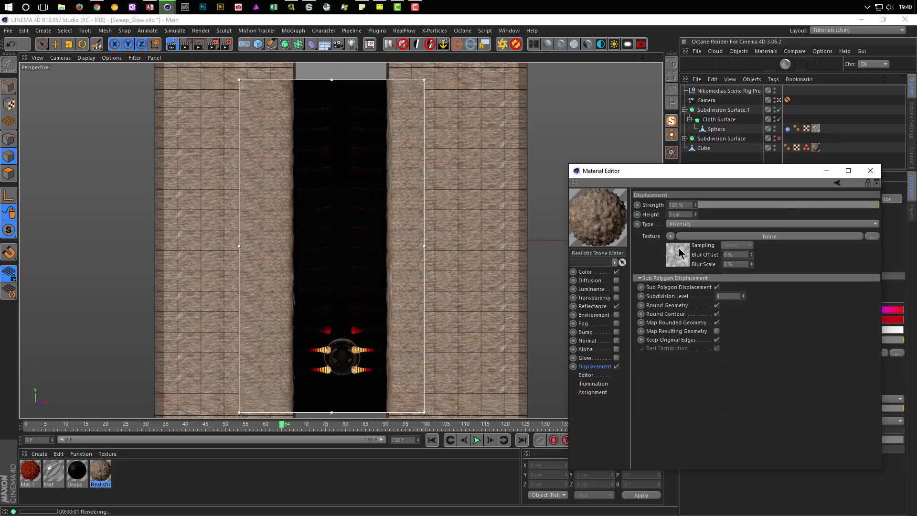
Copy the rock colour texture, close the editor, and apply Mat.1 to the Cube.
left_click(593, 273)
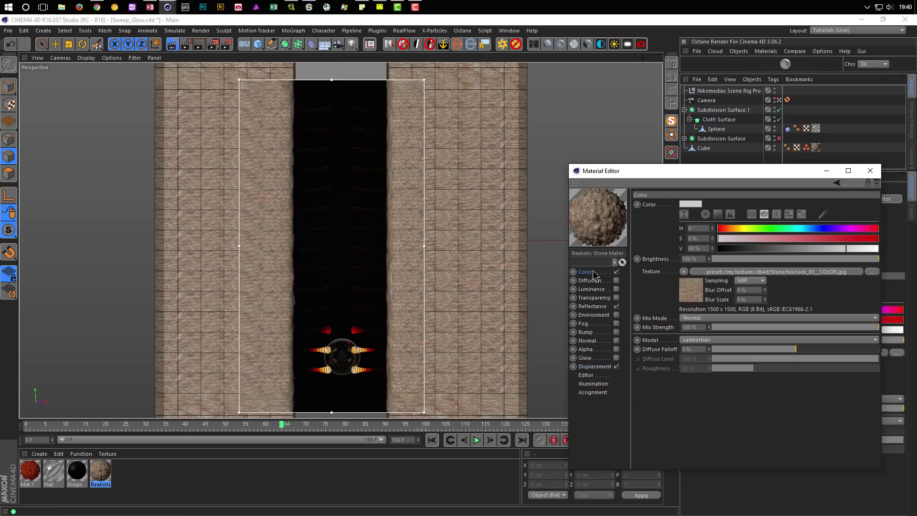
right_click(656, 271)
left_click(673, 299)
left_click(870, 171)
left_click_drag(41, 473, 815, 148)
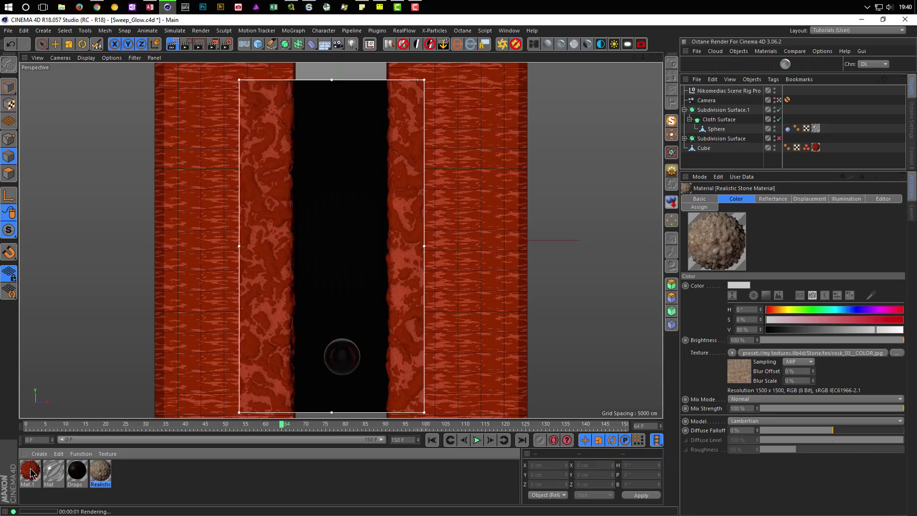
Clear Mat.1's colour texture and paste in the rock_03_COLOR.jpg image.
double_click(31, 472)
mouse_move(305, 60)
left_mouse_down()
mouse_move(385, 62)
mouse_move(800, 152)
left_mouse_up()
left_click(687, 250)
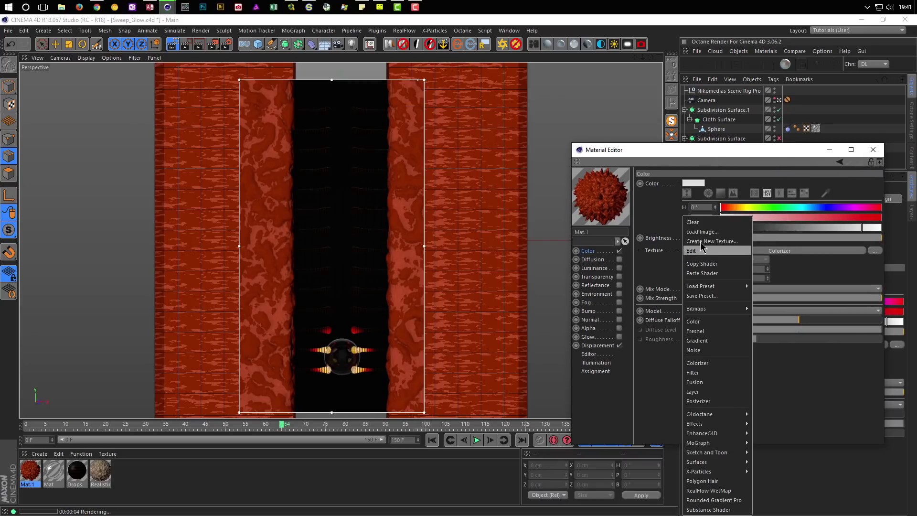
left_click(693, 222)
right_click(657, 253)
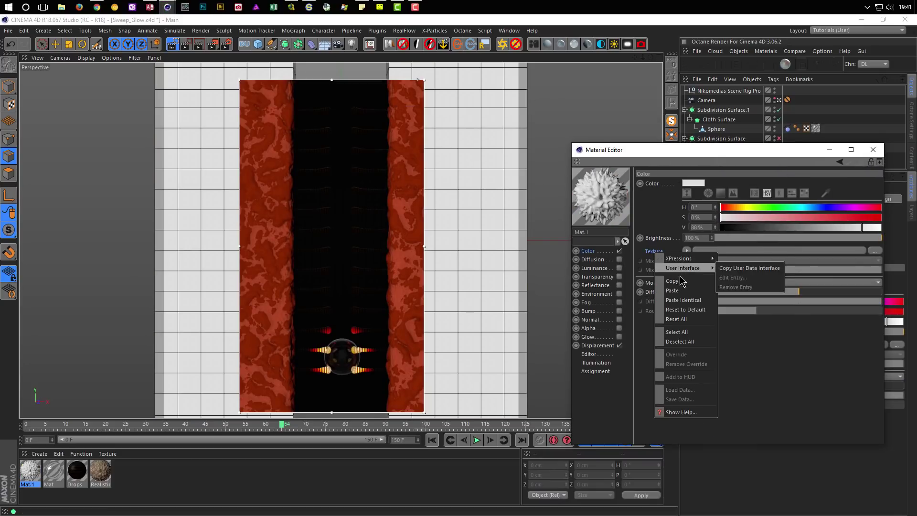
left_click(675, 290)
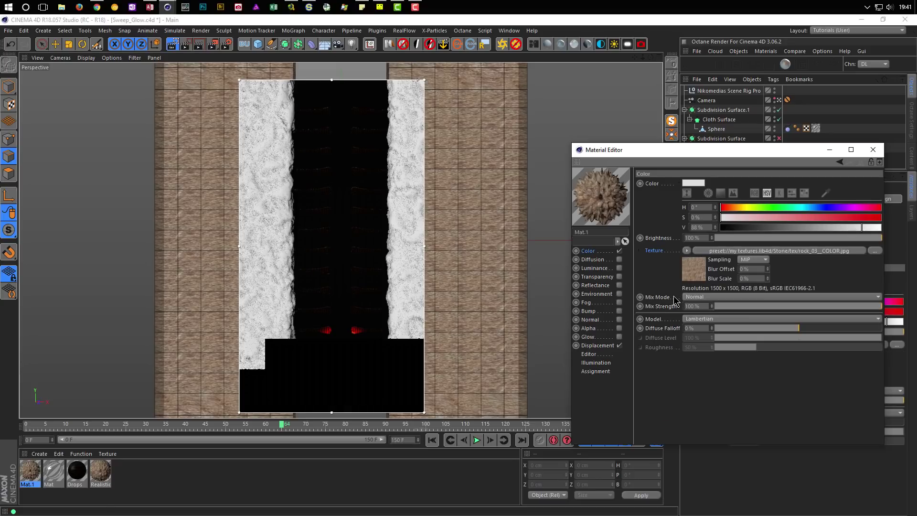
left_click(699, 276)
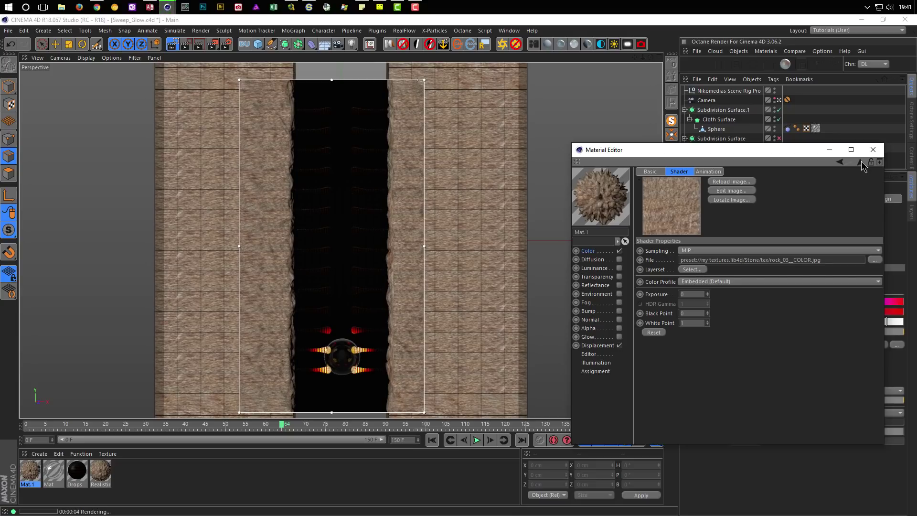
left_click(861, 162)
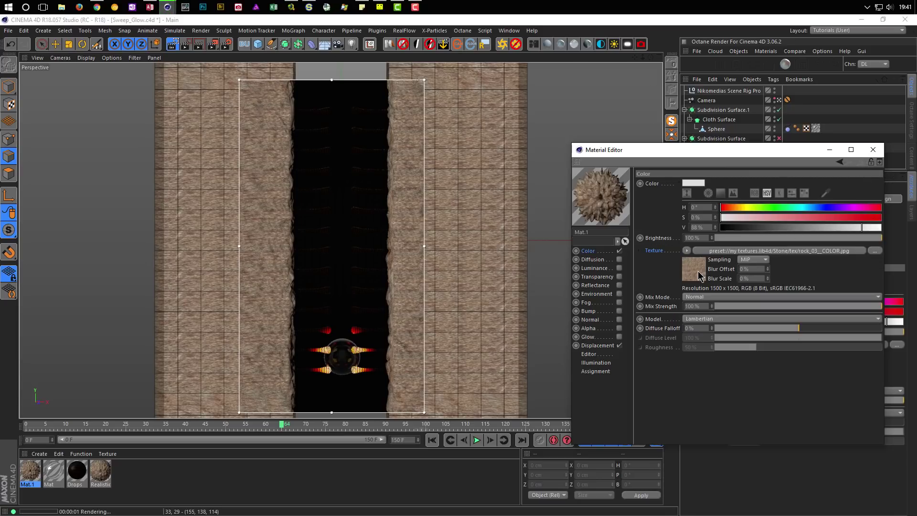
Restore the Colorizer, remove its middle knot, and shift the right knot left.
key("ctrl+z")
key("ctrl+y")
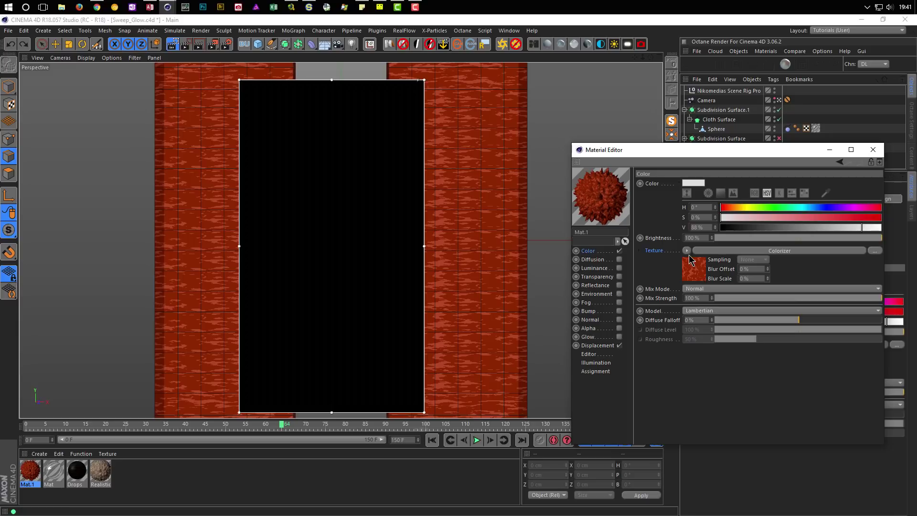
left_click(689, 258)
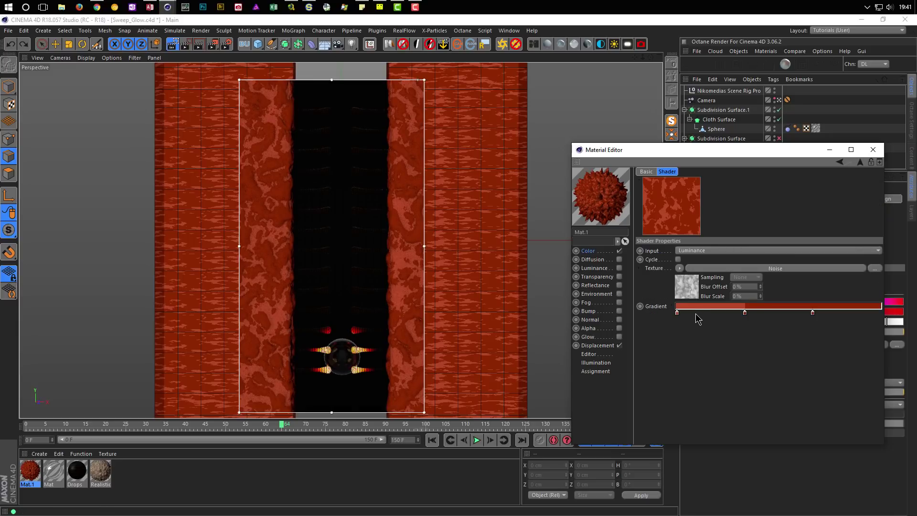
left_click_drag(745, 313, 748, 333)
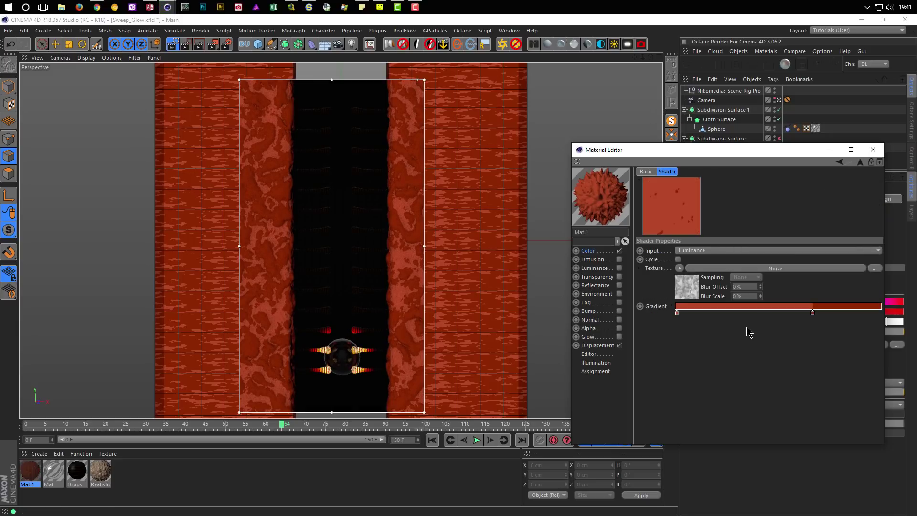
left_click_drag(812, 312, 784, 311)
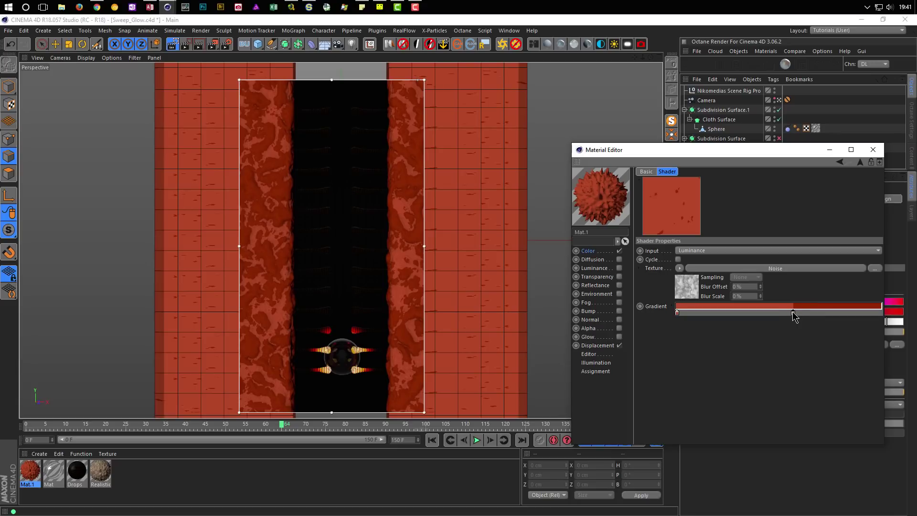
double_click(677, 313)
Recolour the left knot to a darker orange and remove the red knot.
left_click(649, 310)
left_click_drag(699, 320, 743, 326)
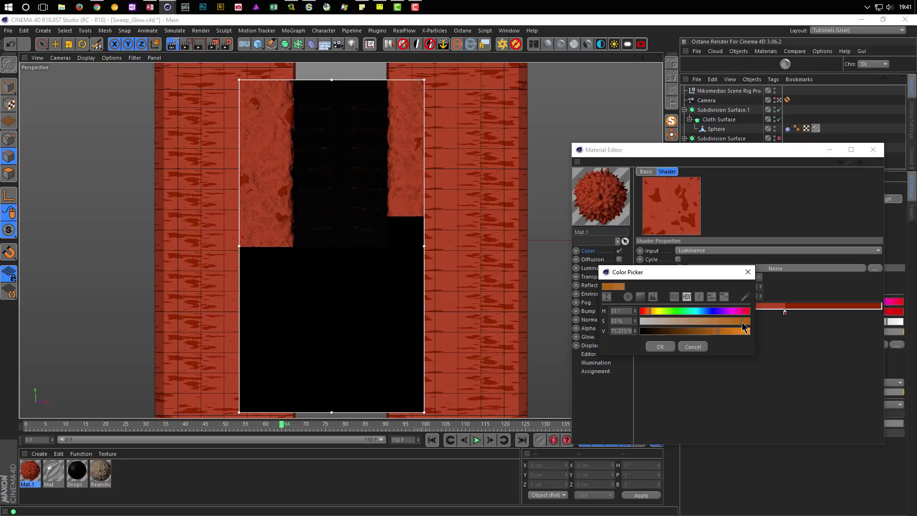
left_click_drag(685, 333, 700, 333)
left_click(660, 346)
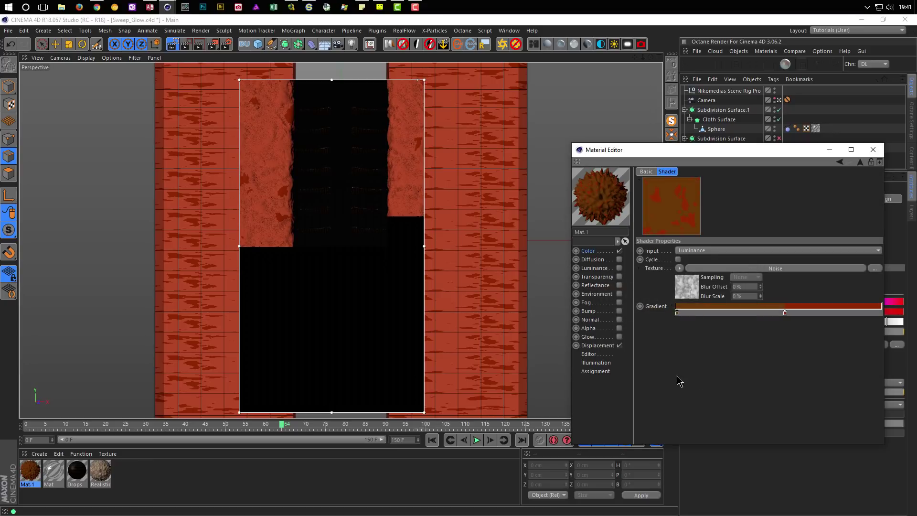
double_click(785, 313)
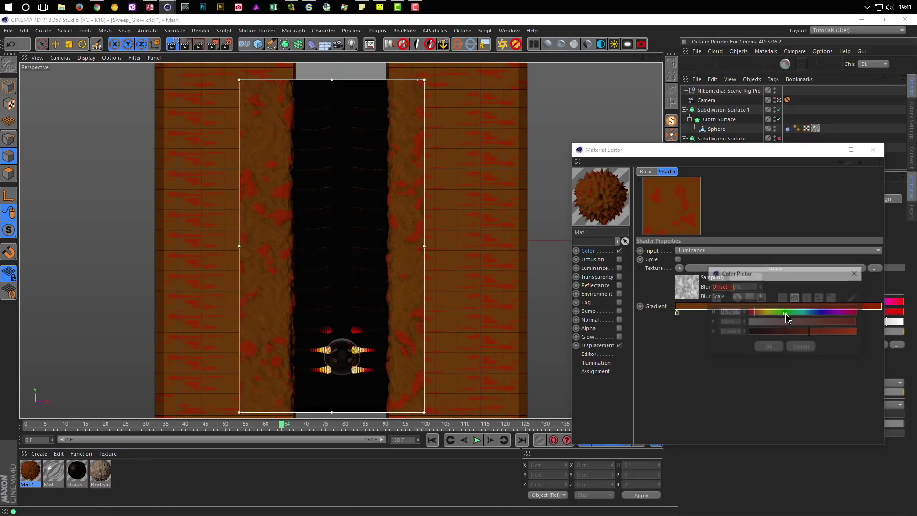
left_click(800, 348)
left_click_drag(786, 312, 784, 344)
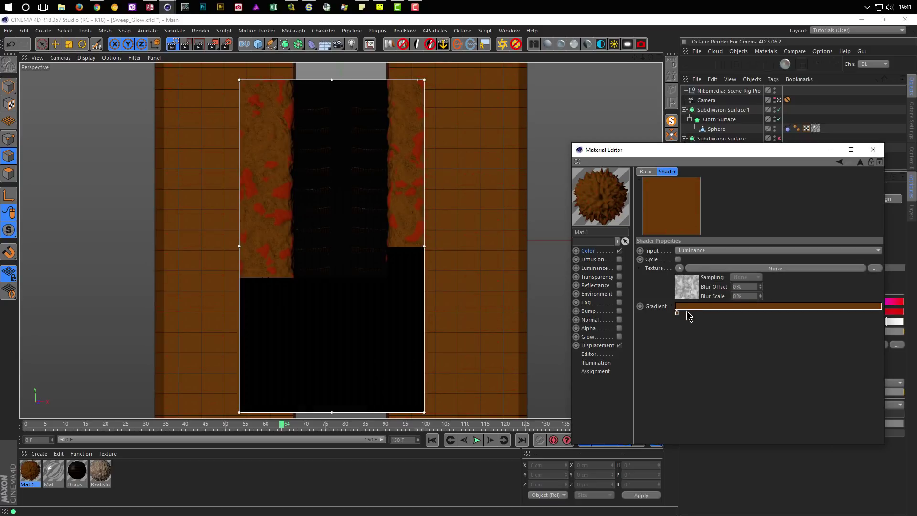
Add a new dark brown knot to the gradient.
left_click(782, 313)
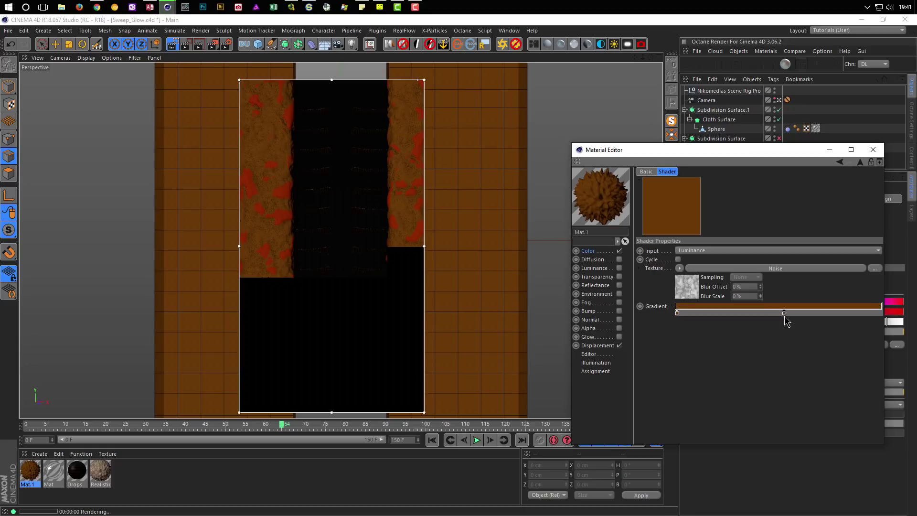
double_click(783, 313)
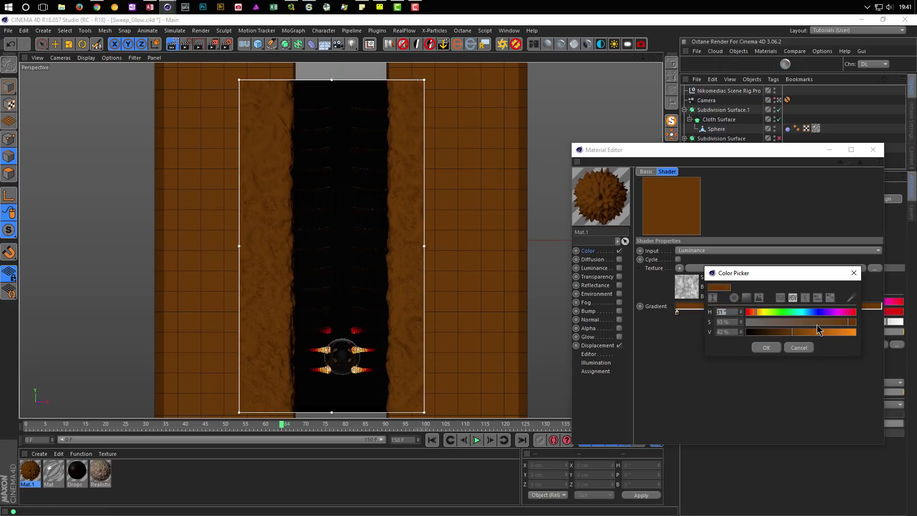
left_click_drag(826, 329, 764, 335)
left_click(766, 348)
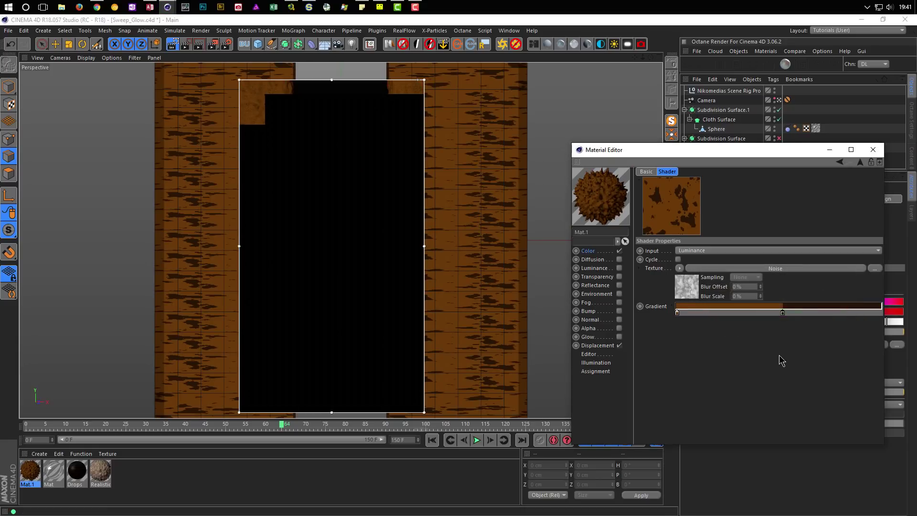
Use Smooth Knot interpolation, move the dark knot far right, and lower the left knot's saturation to 56%.
left_click(674, 307)
left_click(735, 321)
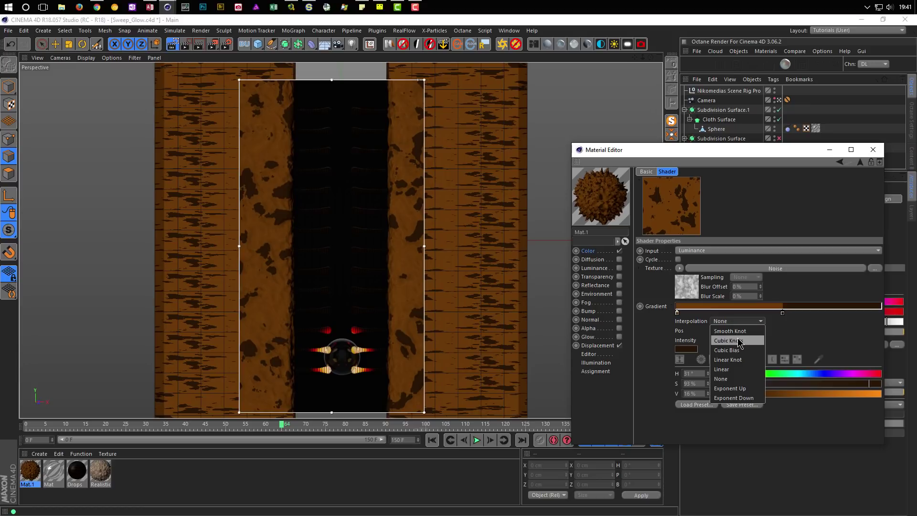
left_click(735, 331)
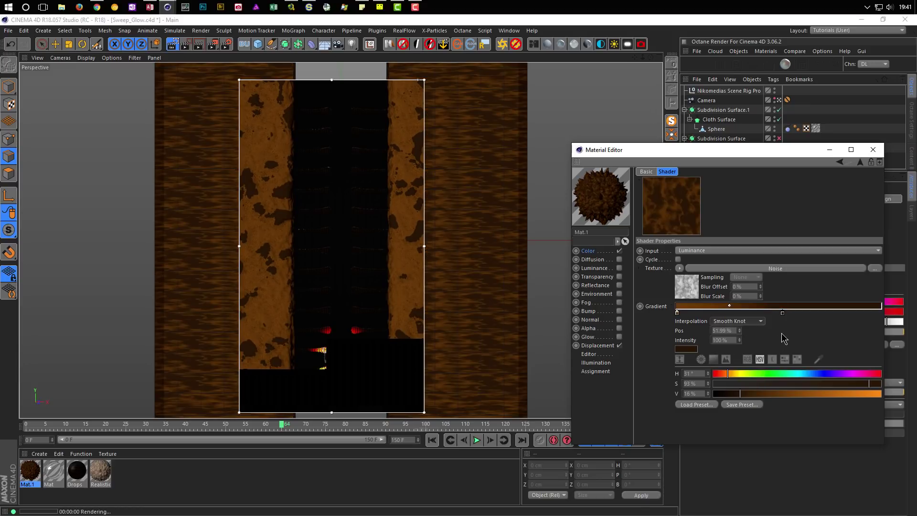
left_click_drag(783, 313, 879, 310)
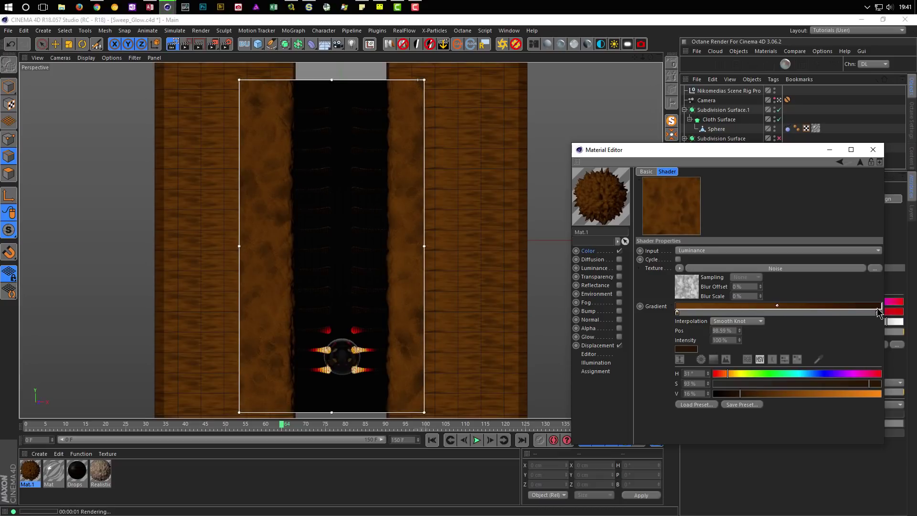
left_click(678, 314)
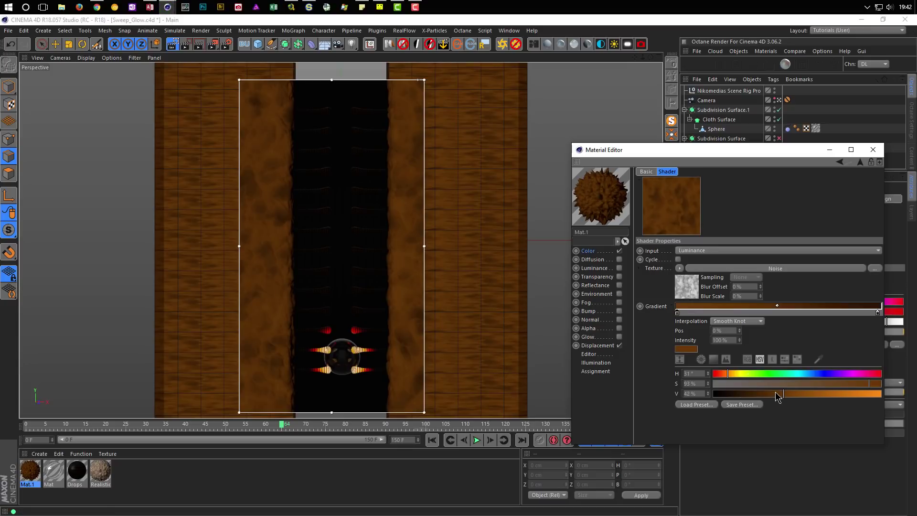
left_click(818, 383)
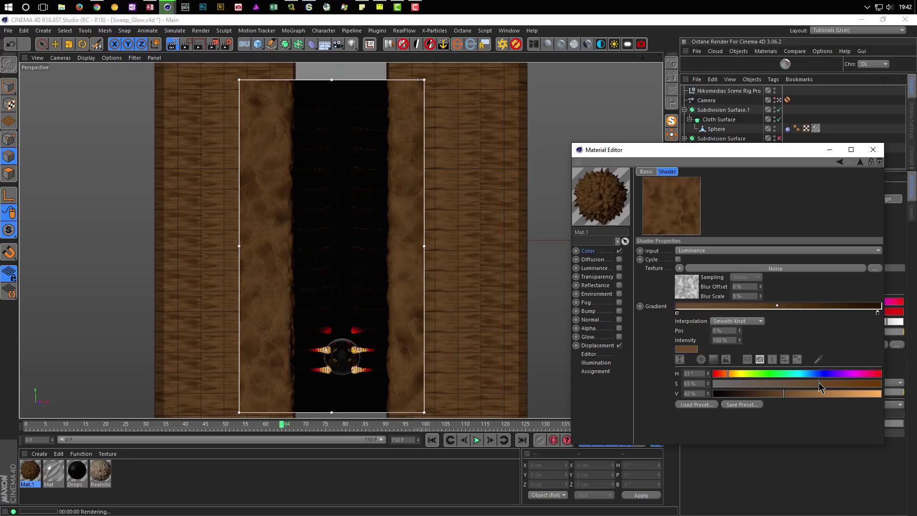
left_click_drag(815, 382, 807, 382)
Add Floor 01 from the My Textures > Floor library to the scene's materials.
key("shift+F8")
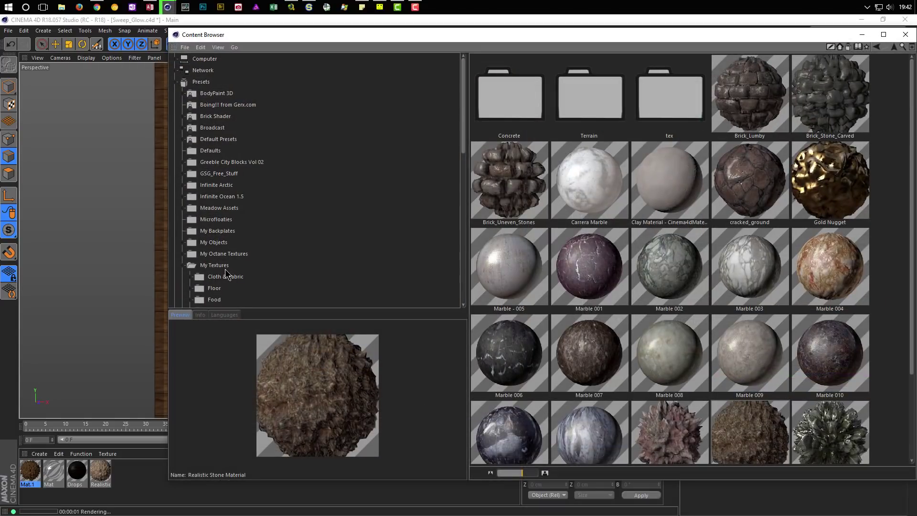
scroll(227, 282, "down", 5)
left_click(225, 287)
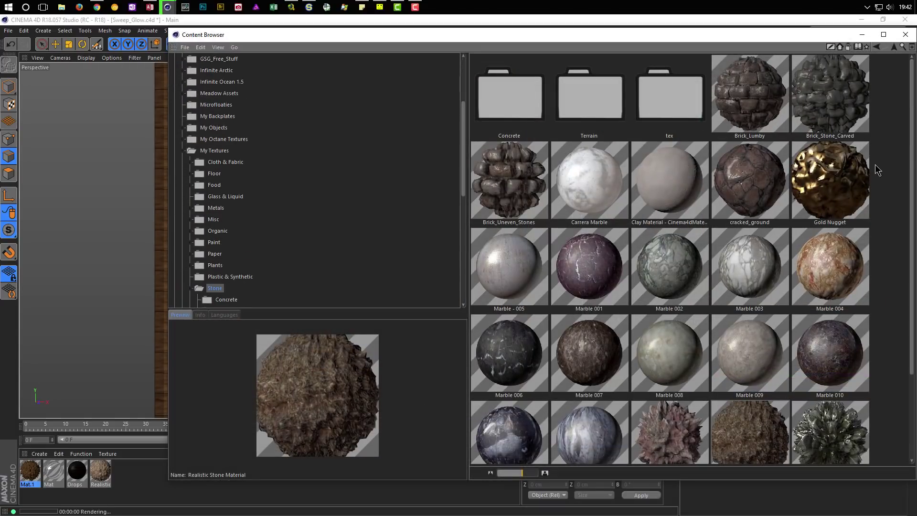
left_click_drag(910, 163, 912, 274)
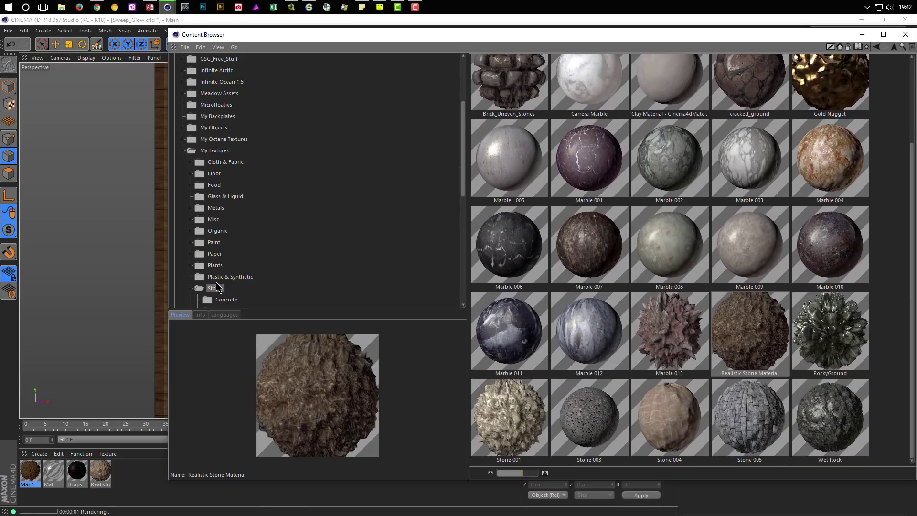
left_click(192, 288)
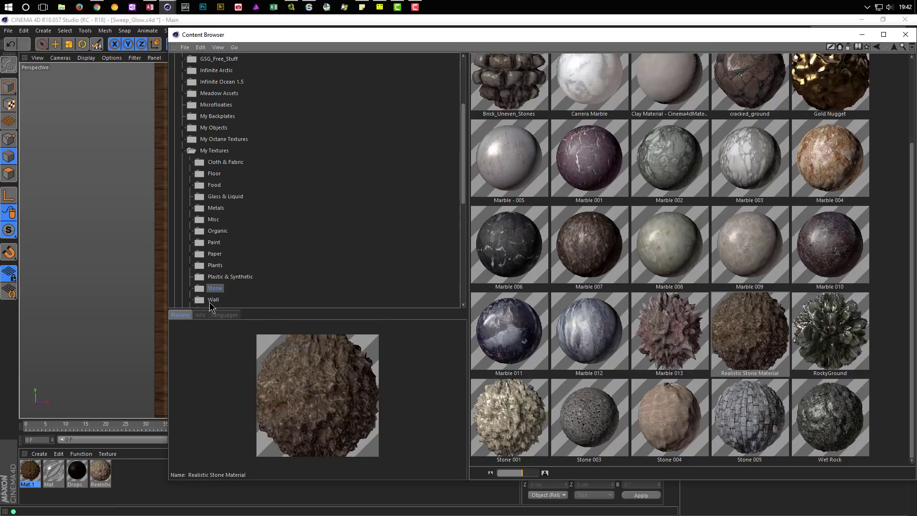
left_click(210, 301)
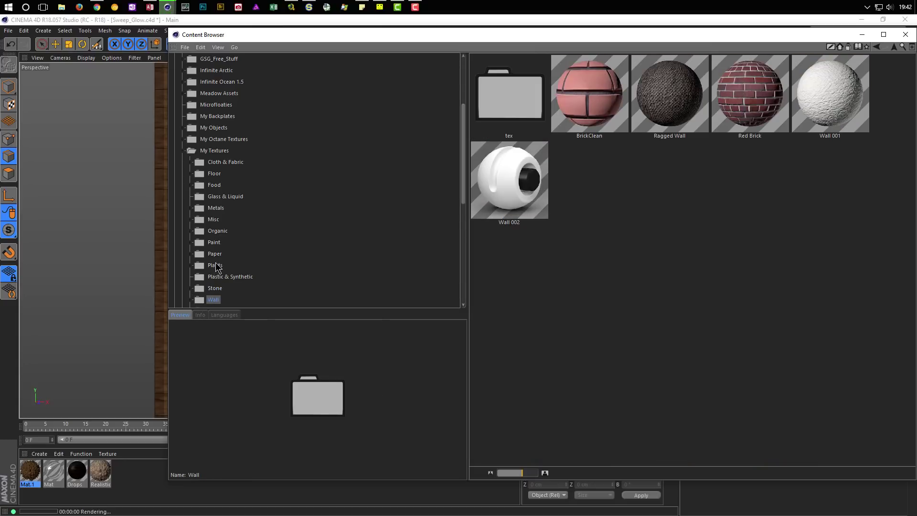
left_click(214, 174)
left_click(582, 128)
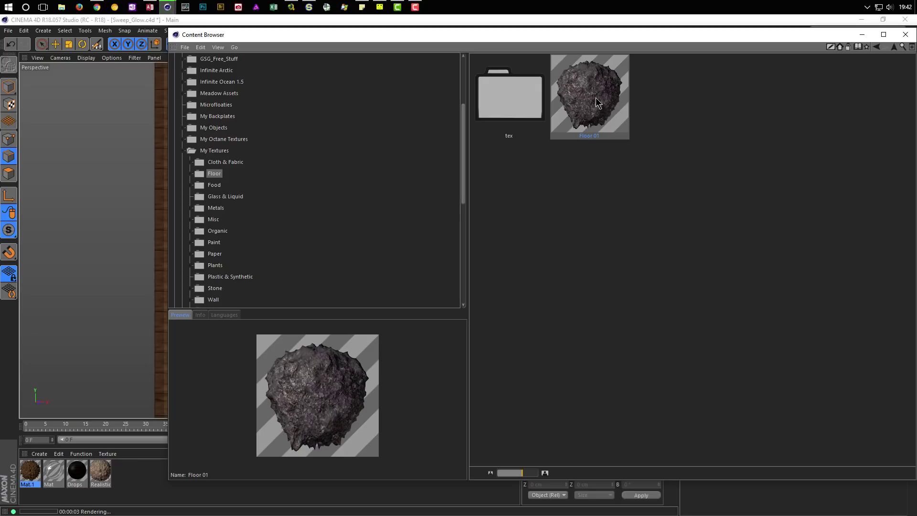
left_click_drag(298, 396, 143, 477)
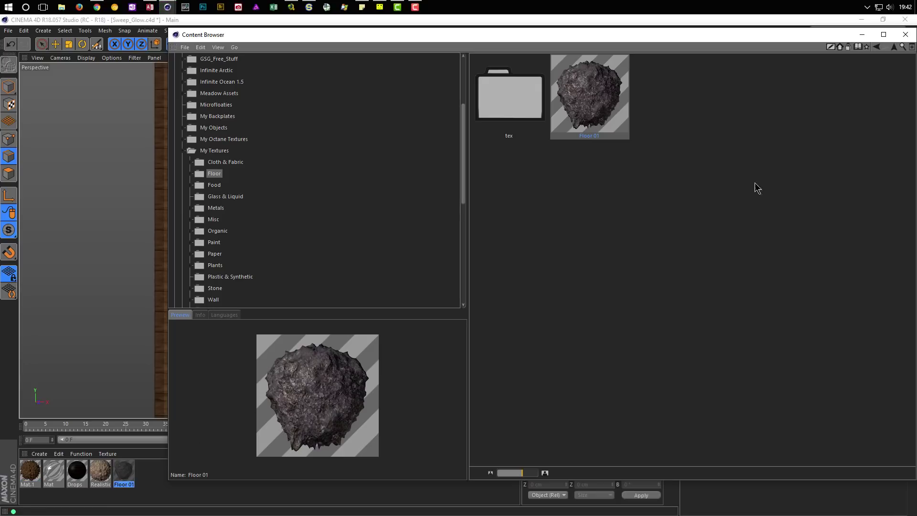
left_click(906, 36)
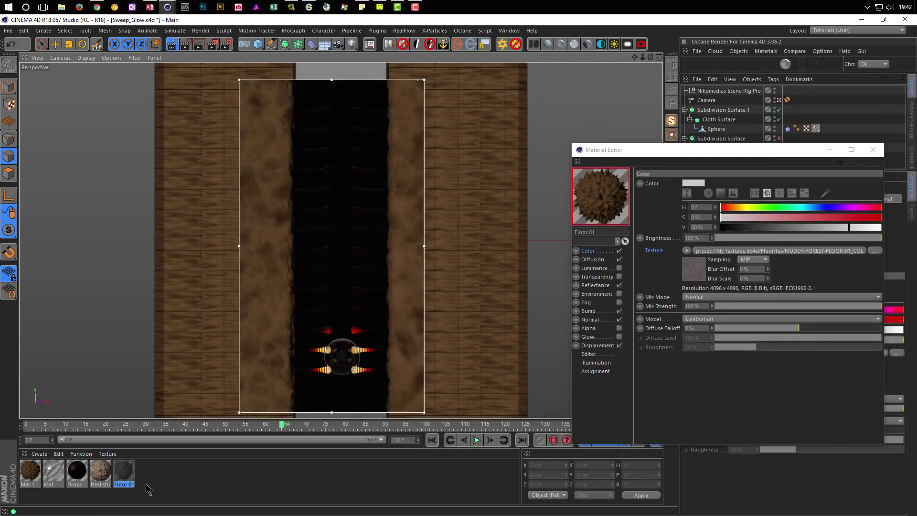
Apply Floor 01 to the wall Cube and briefly open its material editor.
left_click(871, 152)
left_click_drag(125, 472, 817, 149)
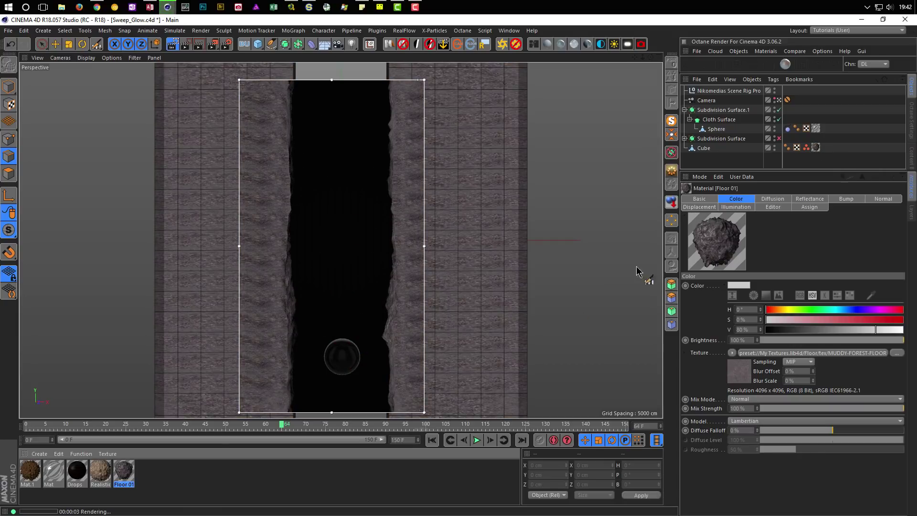
double_click(122, 472)
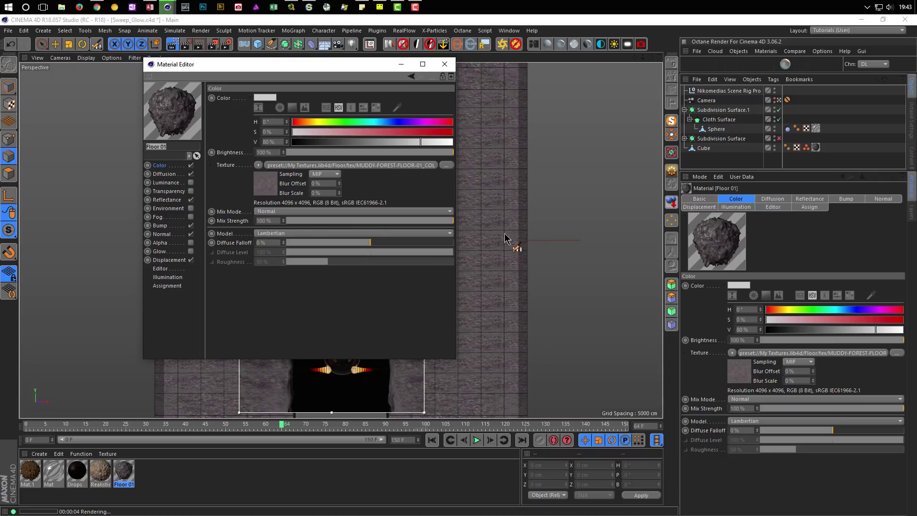
left_click(443, 67)
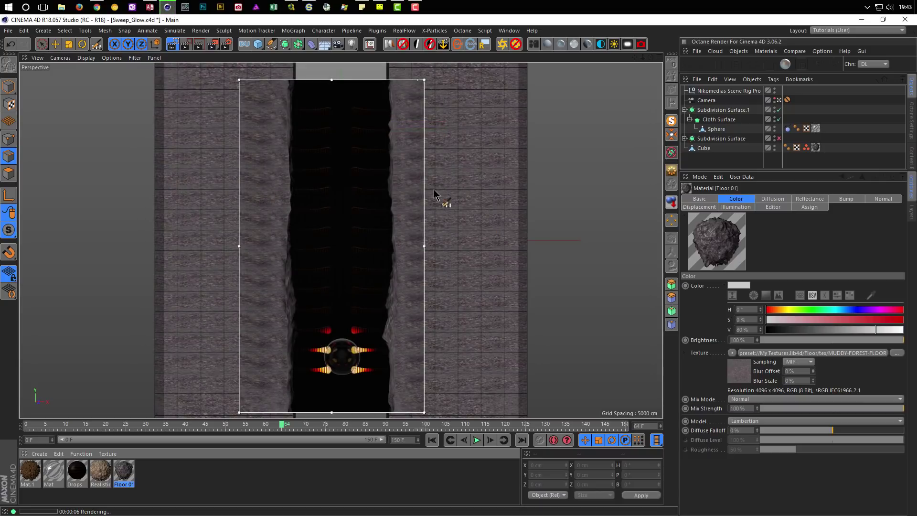
Set the Cube's Floor 01 texture tag Length U to 500%.
left_click(816, 147)
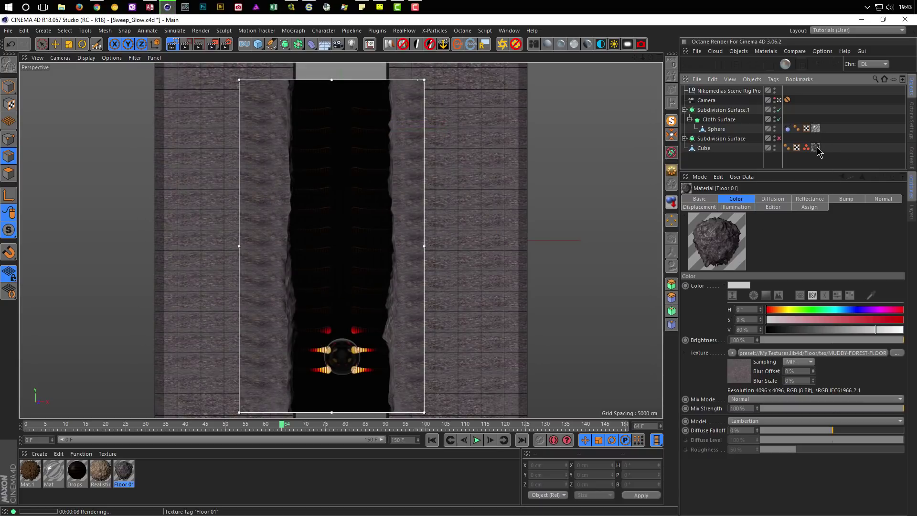
left_click(750, 308)
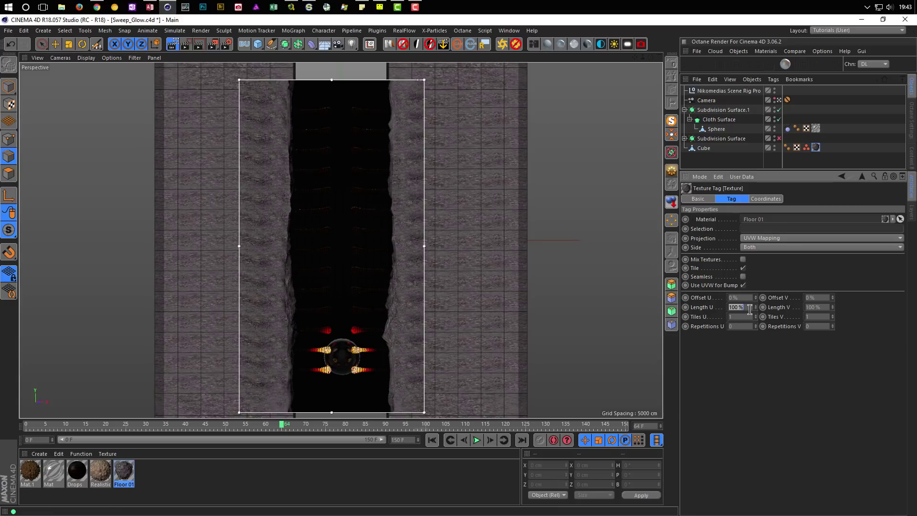
type("00")
key("Return")
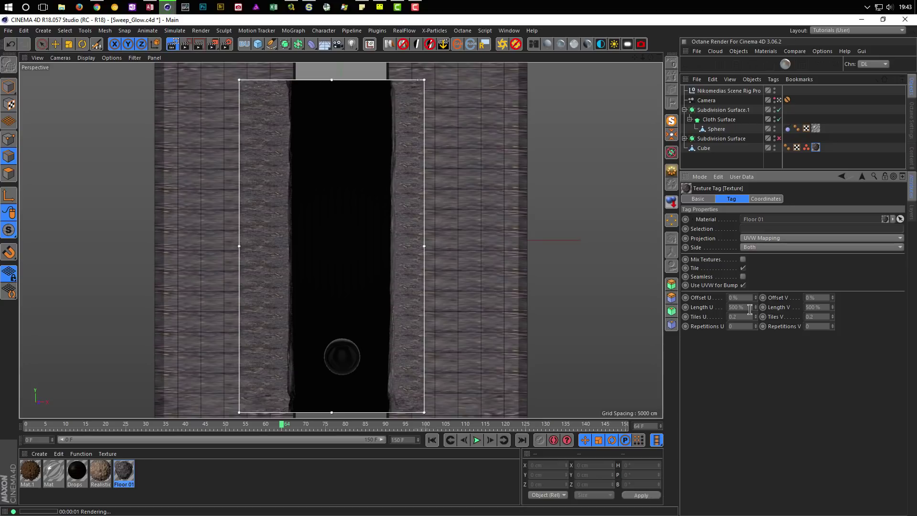
Swap the tag for the Realistic stone material with Cubic projection, then undo once.
right_click(817, 147)
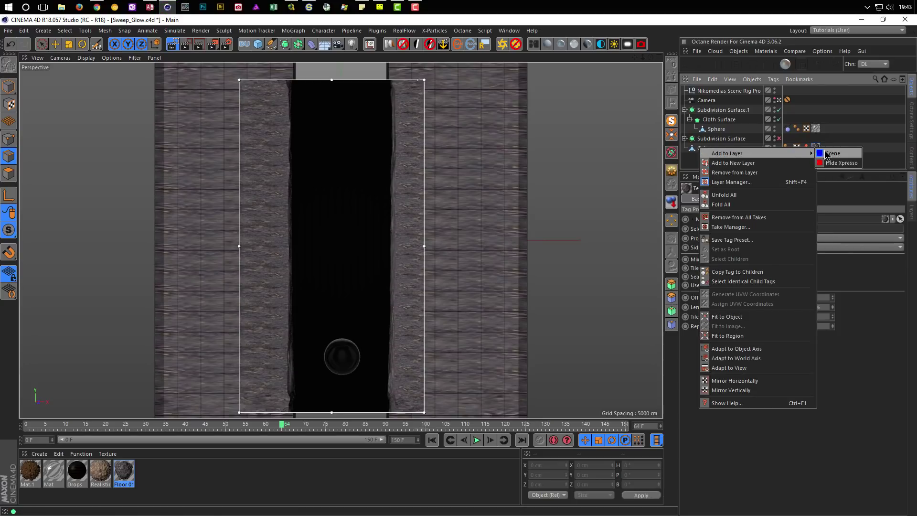
left_click(829, 152)
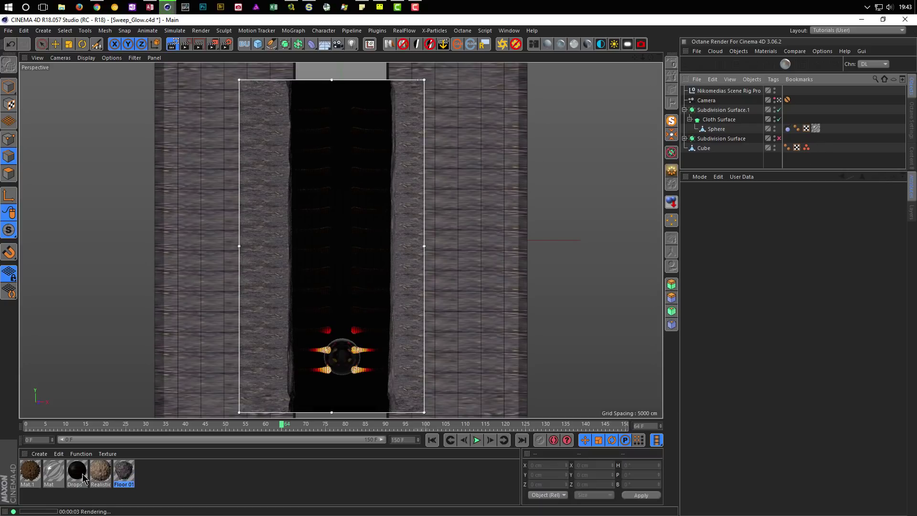
left_click_drag(102, 473, 753, 189)
left_click_drag(708, 150, 709, 149)
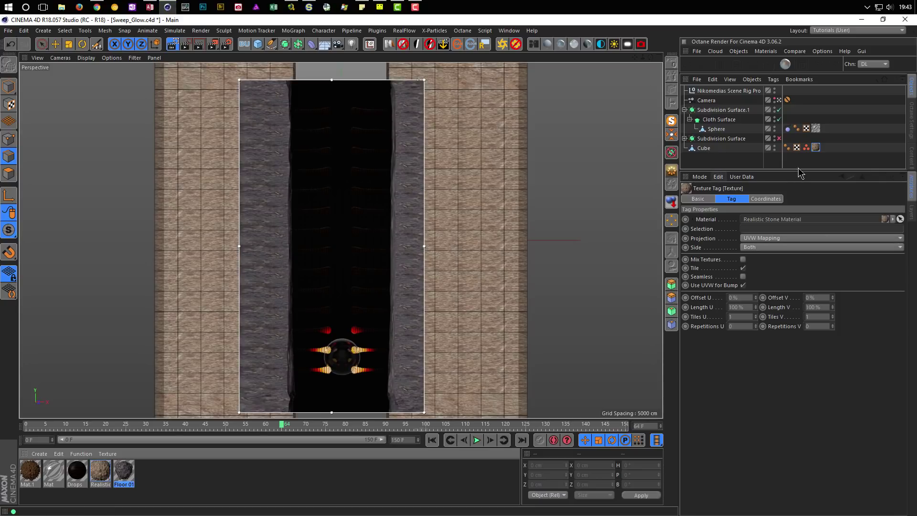
left_click(774, 238)
left_click(761, 274)
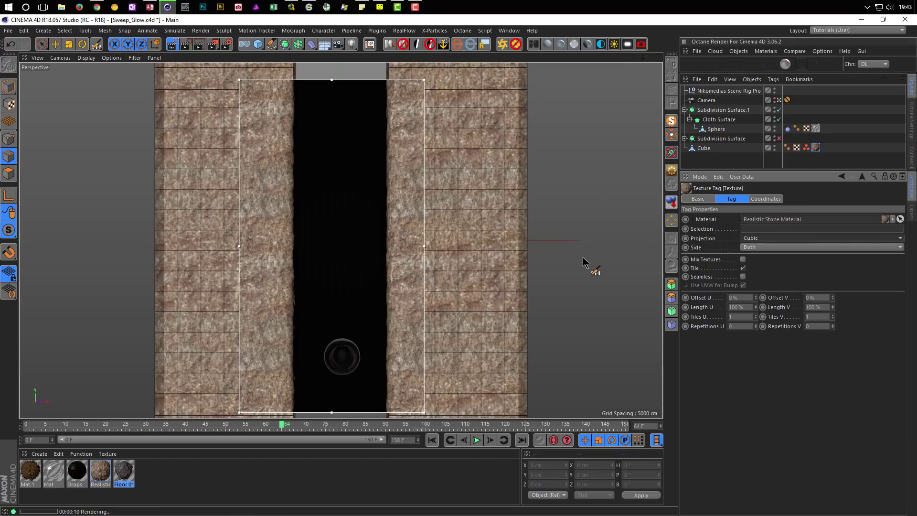
key("ctrl+z")
key("ctrl+z")
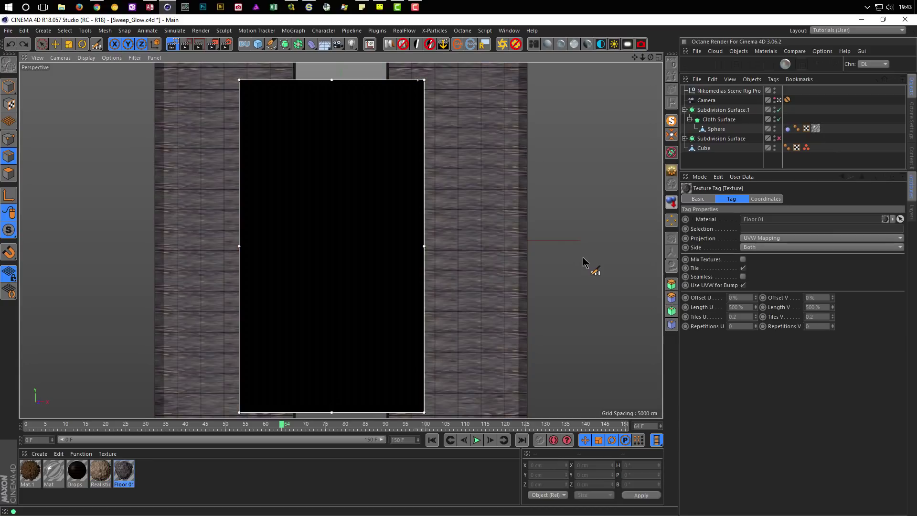
Render the viewport and play the animation from the start, stopping at frame 45.
key("ctrl+r")
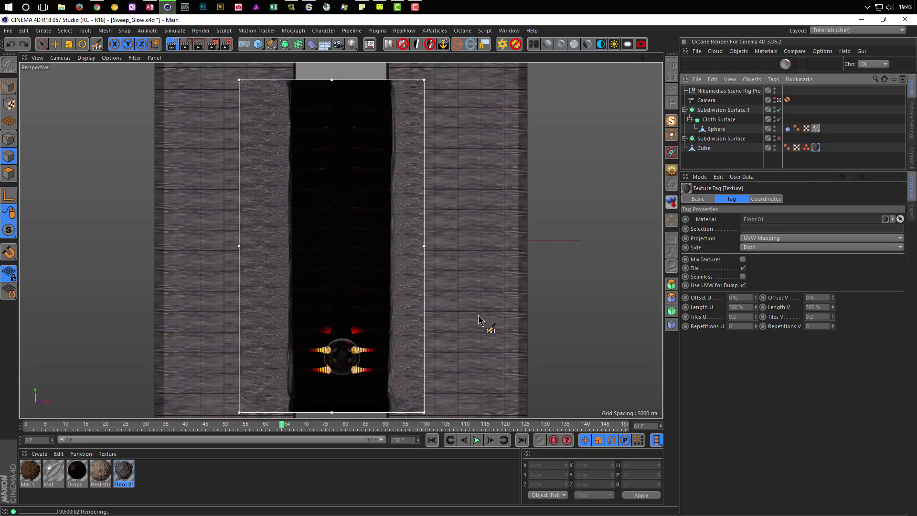
left_click(431, 440)
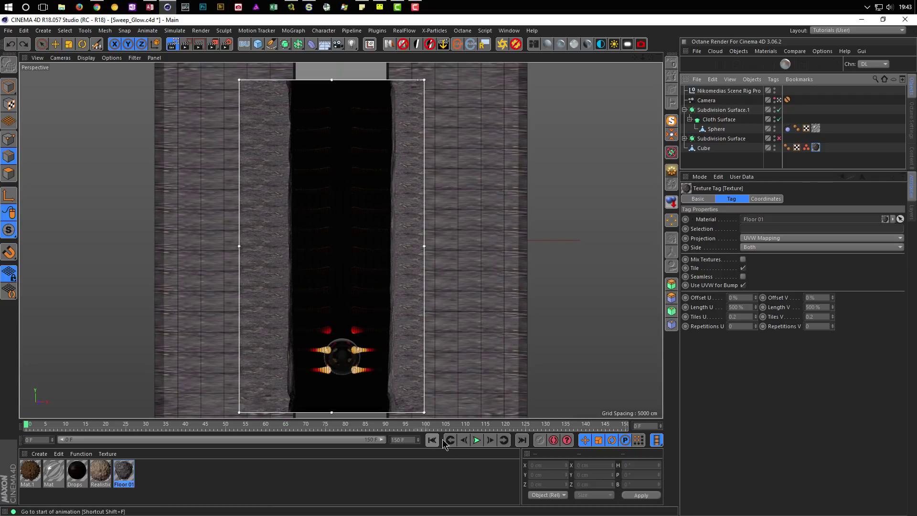
left_click(477, 441)
left_click(477, 440)
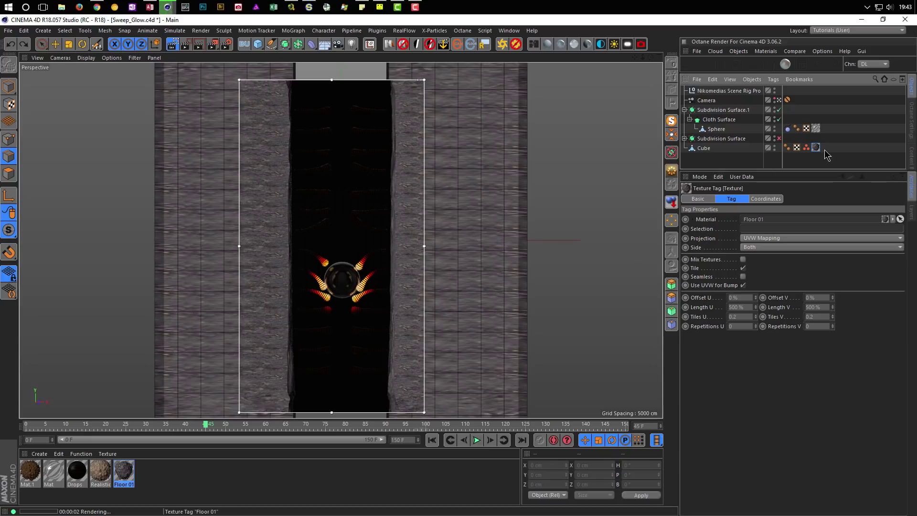
Give the texture tag Cubic projection and the Realistic Stone Material.
left_click(763, 238)
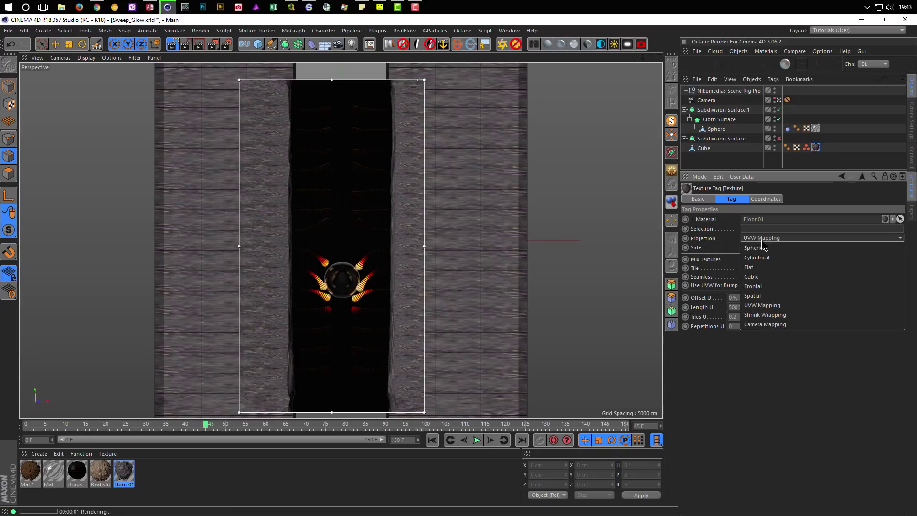
left_click(764, 276)
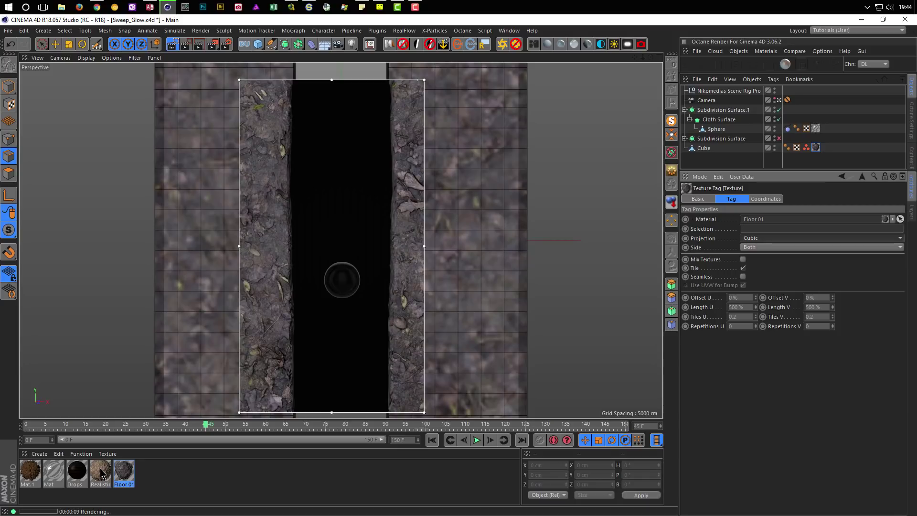
left_click_drag(101, 473, 817, 148)
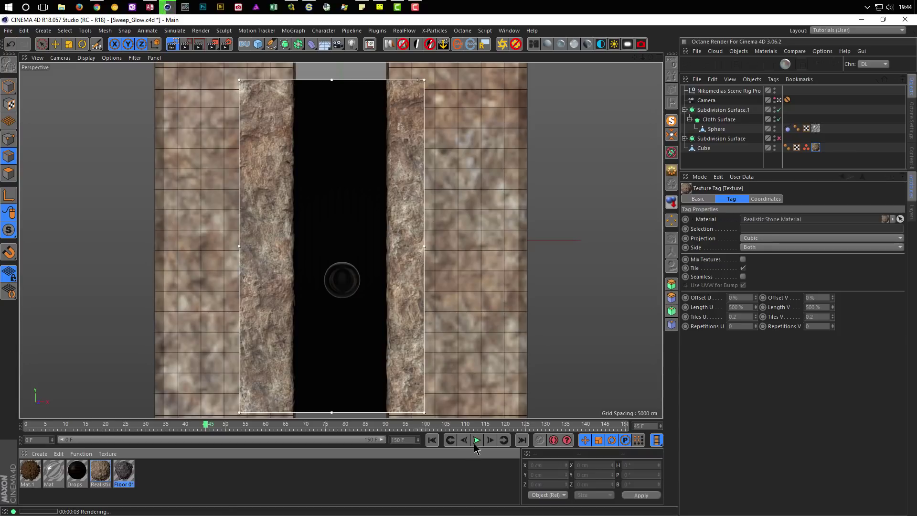
left_click(431, 440)
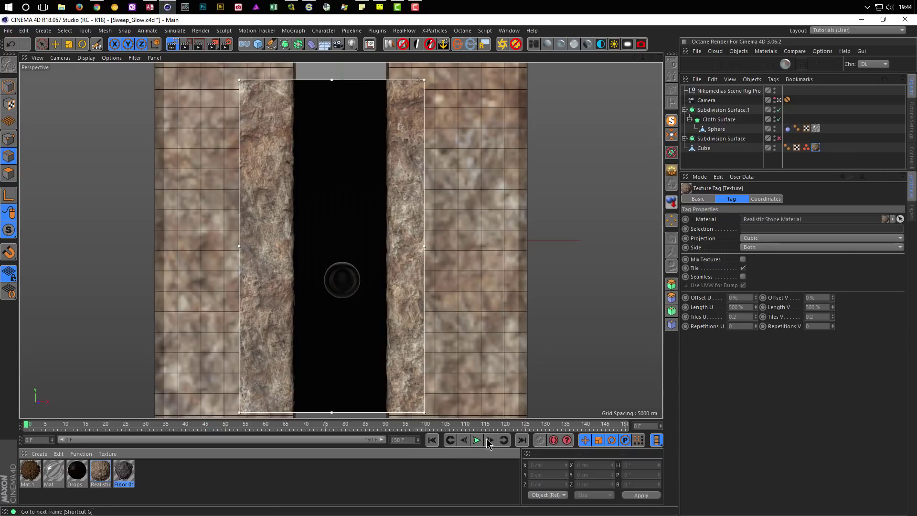
left_click(477, 440)
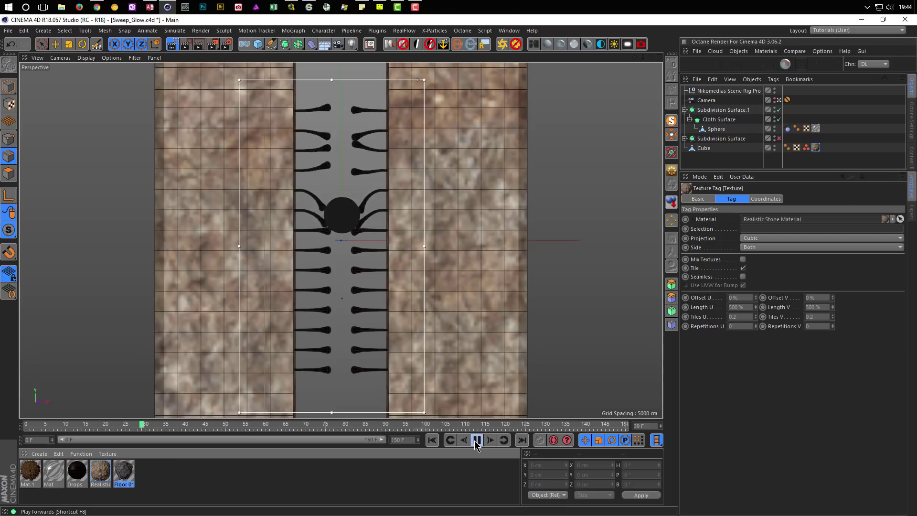
left_click(476, 440)
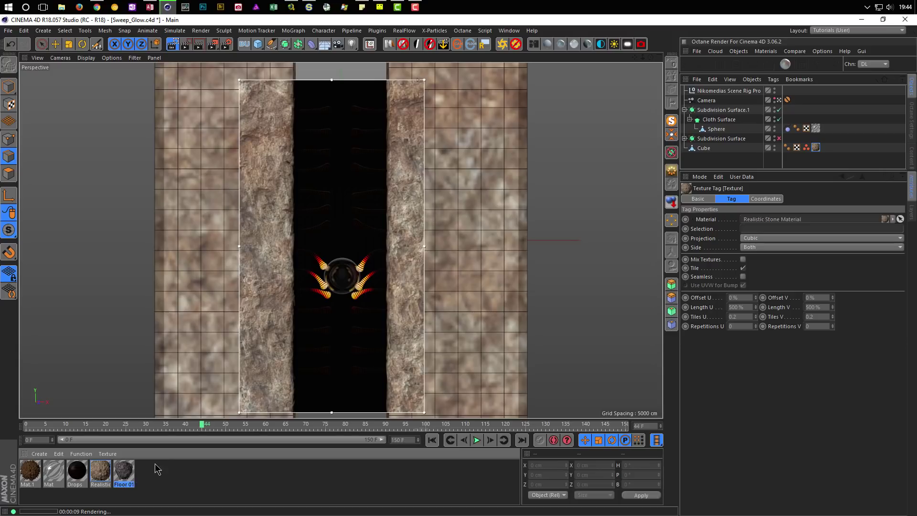
Dim the scene rig's HDRI Light Intensity to 33%.
left_click(748, 91)
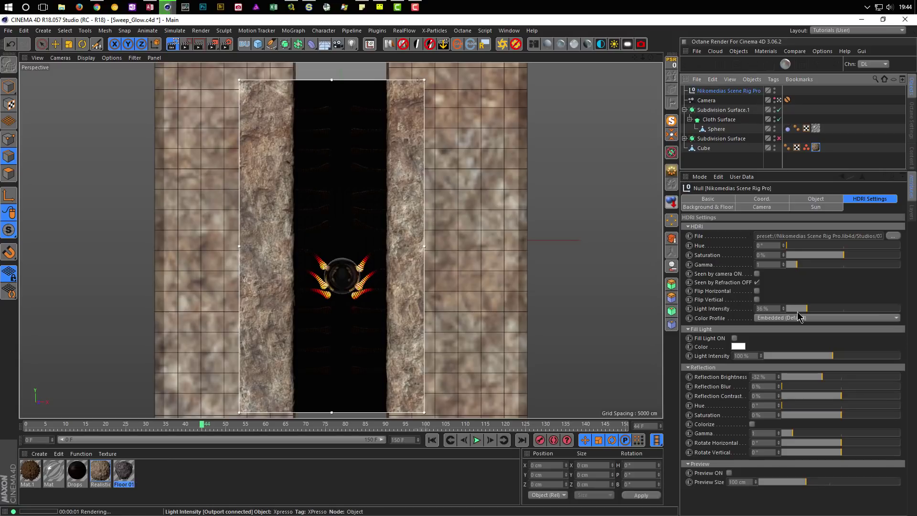
left_click_drag(794, 308, 797, 309)
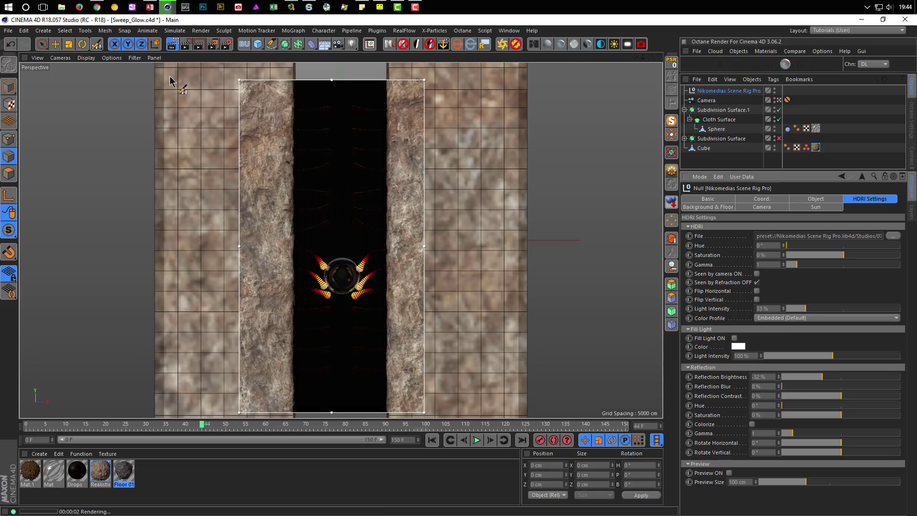
Unlock Lock Ratio and set the Low GI output height to 720.
left_click(226, 44)
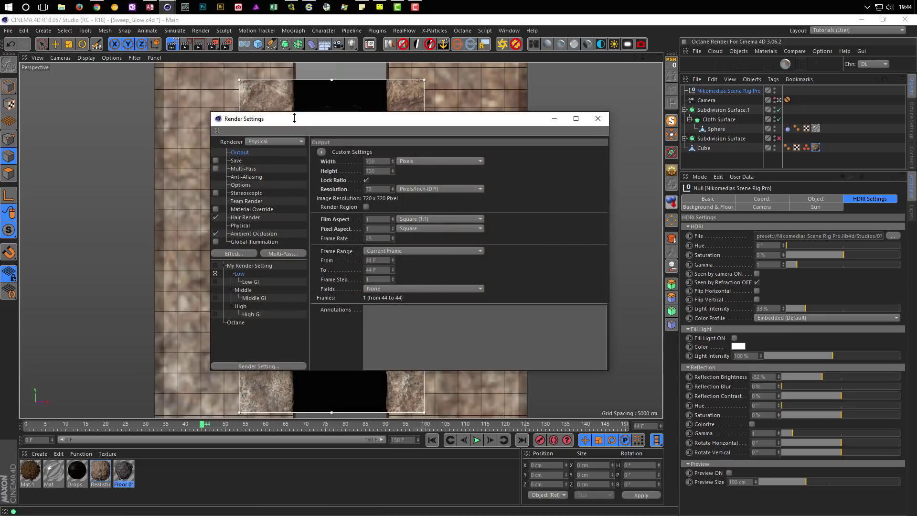
left_click_drag(333, 121, 568, 176)
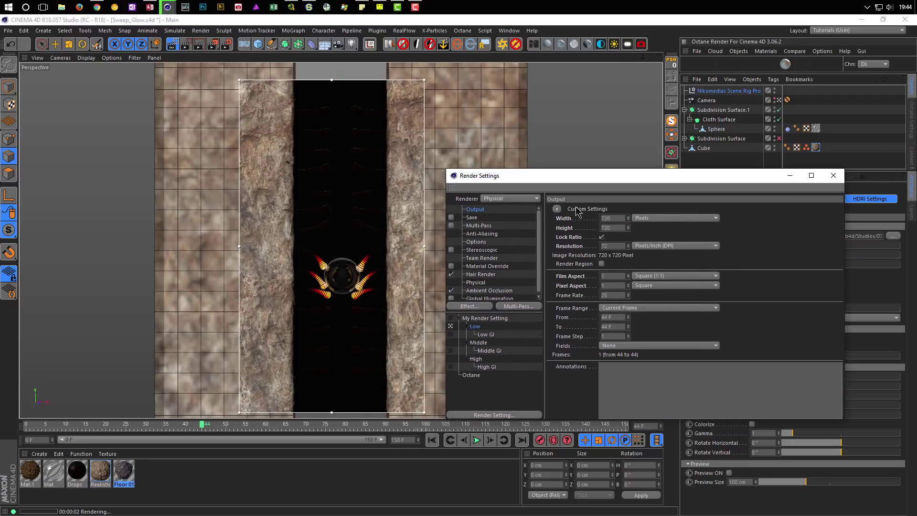
left_click(483, 334)
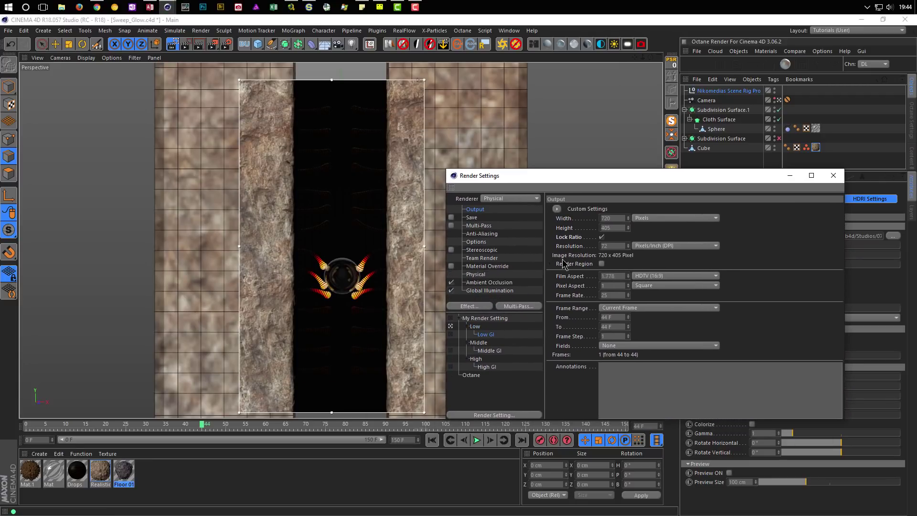
left_click(601, 237)
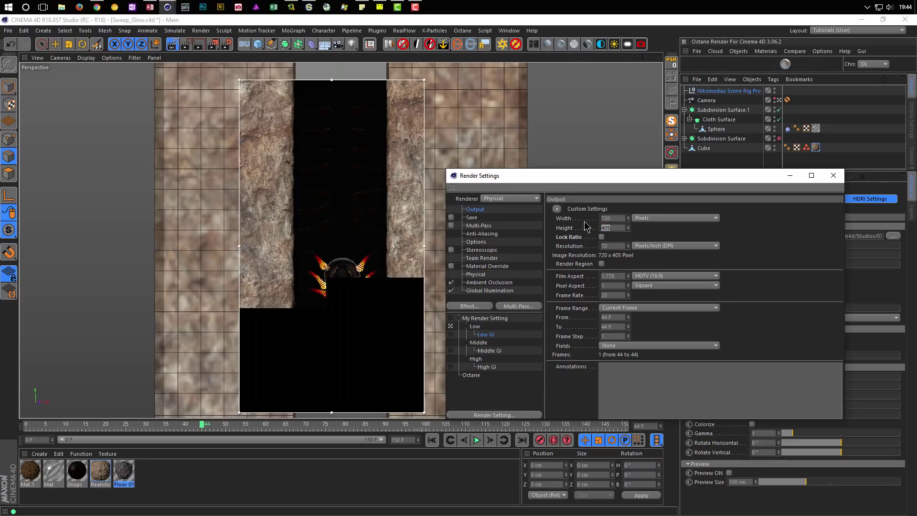
type("720")
key("Return")
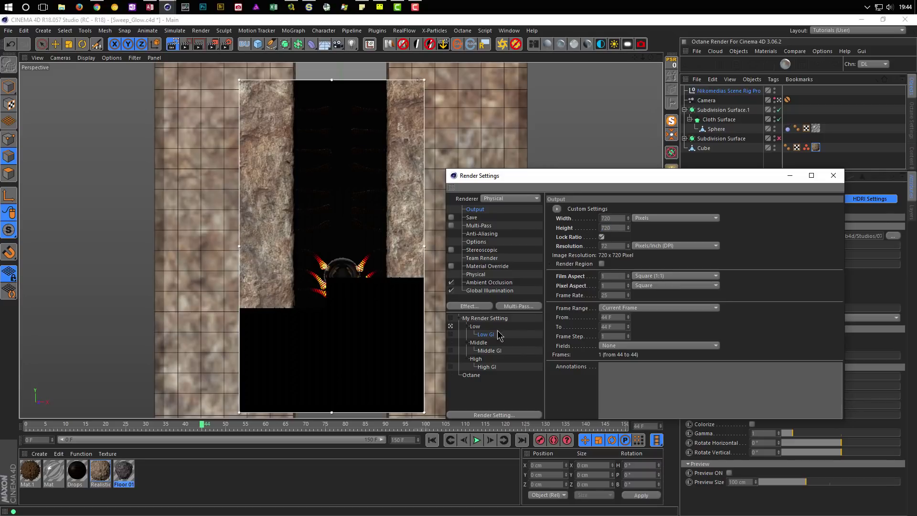
Make Low GI the active render setting and lower HDRI Light Intensity to 12%.
left_click(451, 334)
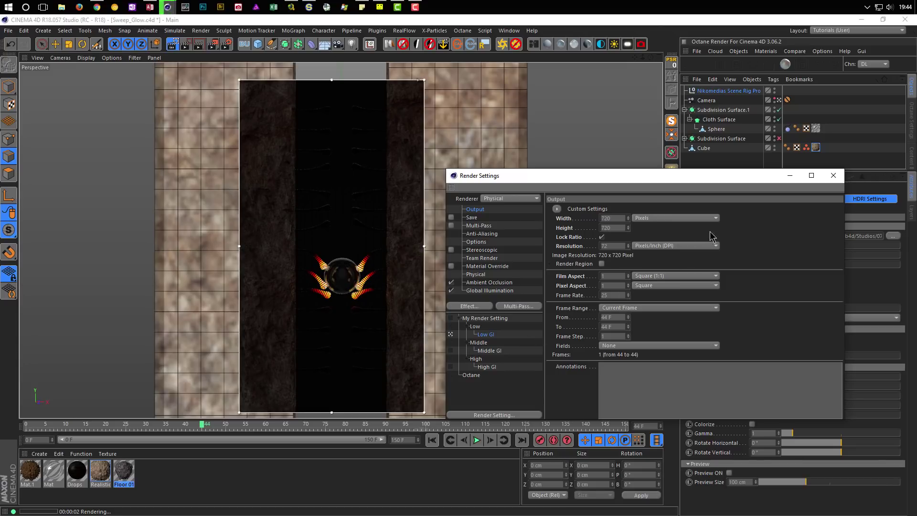
left_click(833, 175)
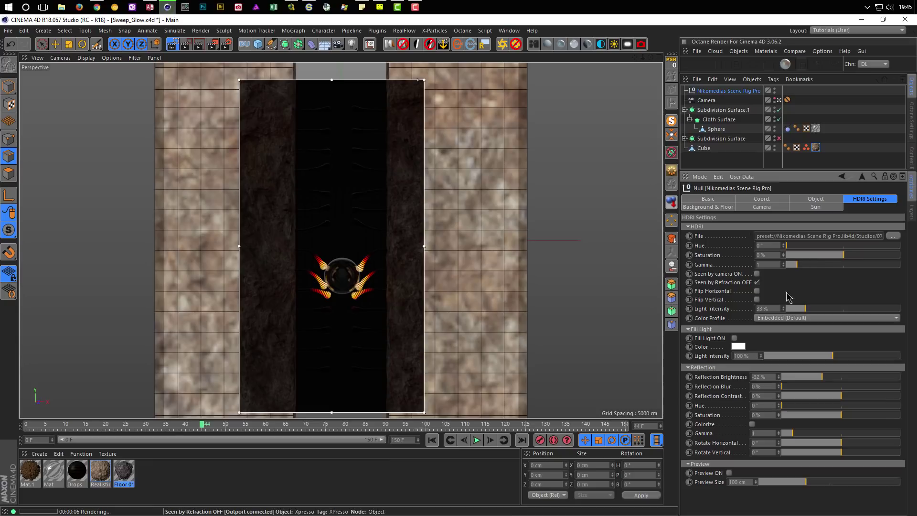
left_click(792, 308)
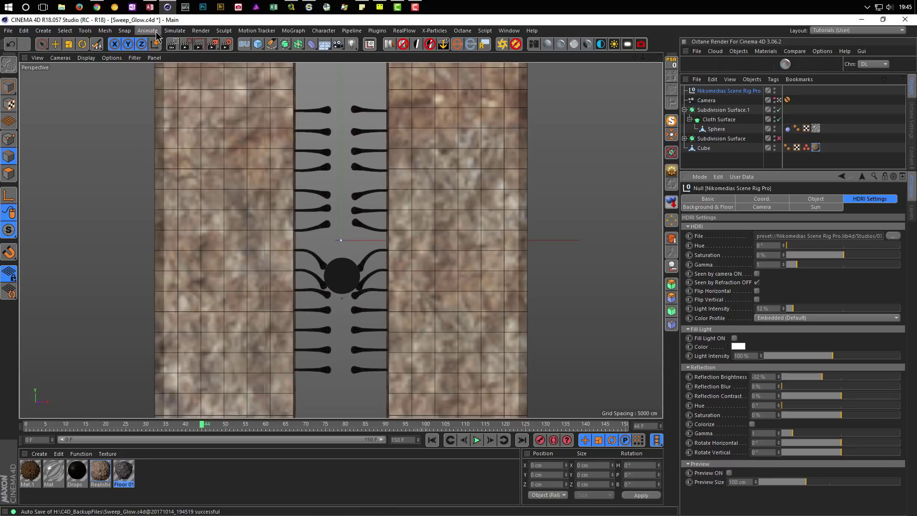
Set Middle GI's output width to 720 and re-lock the aspect ratio.
left_click(226, 44)
left_click(486, 351)
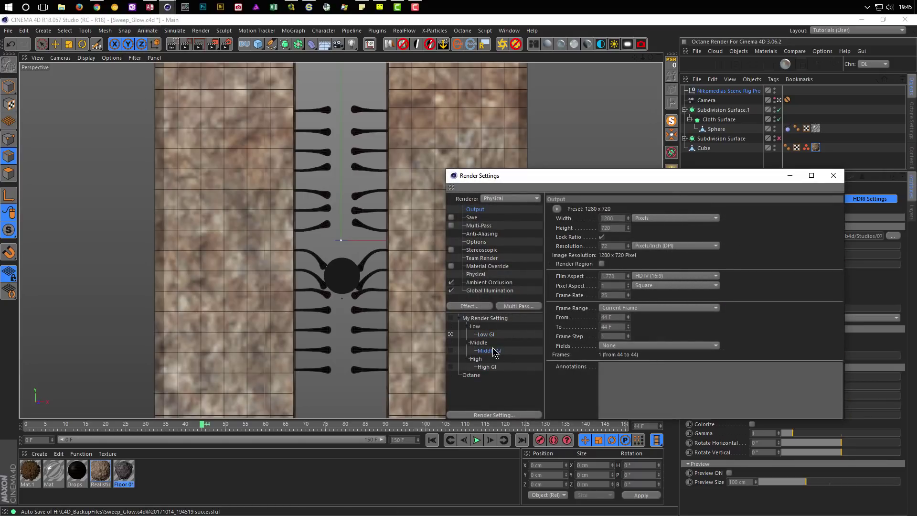
double_click(619, 218)
type("20")
key("Return")
left_click(601, 237)
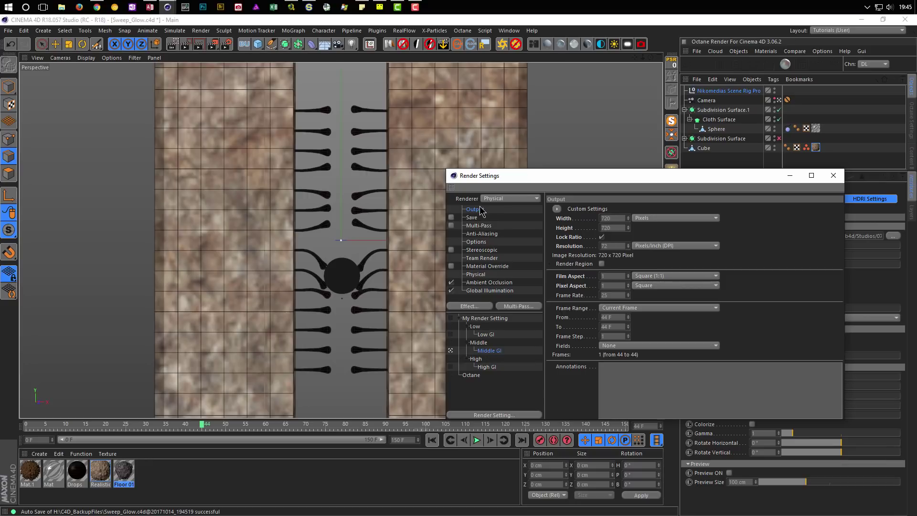
Set the Frame Range to All Frames (0–150) and view the Project Settings.
left_click(626, 309)
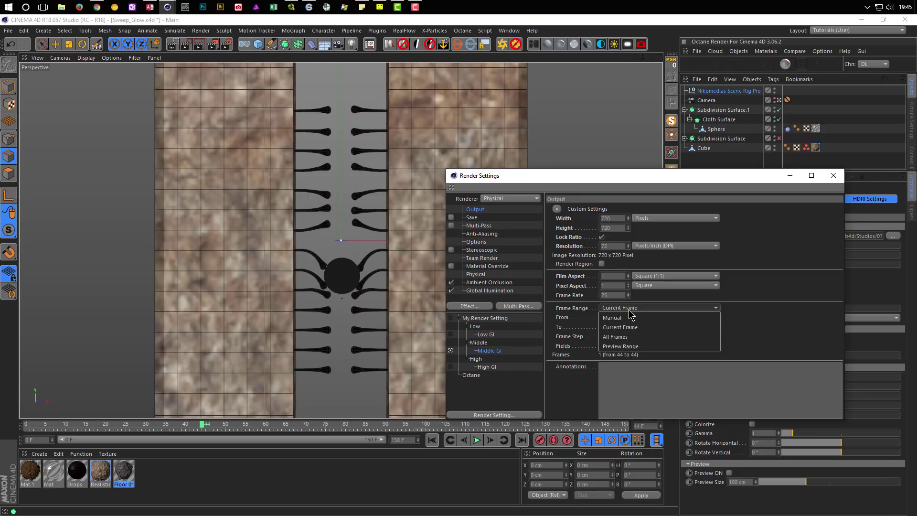
left_click(637, 338)
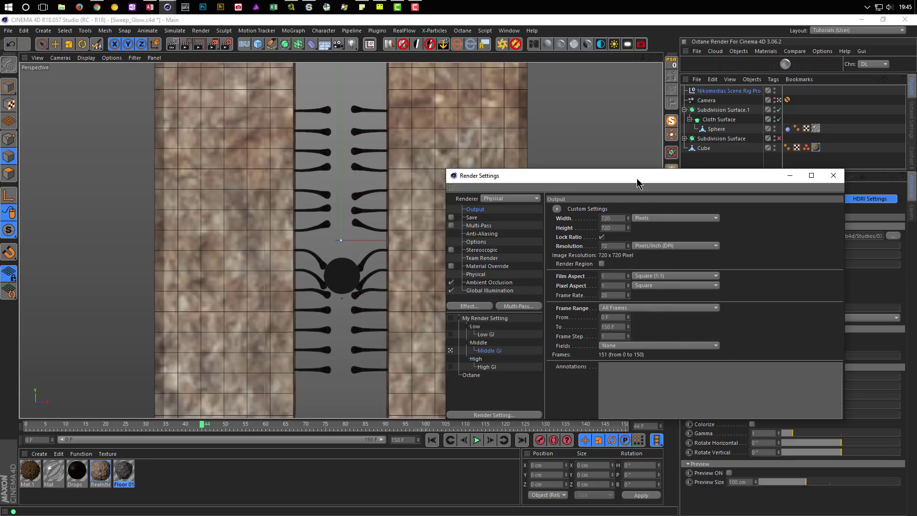
left_click_drag(637, 182, 252, 121)
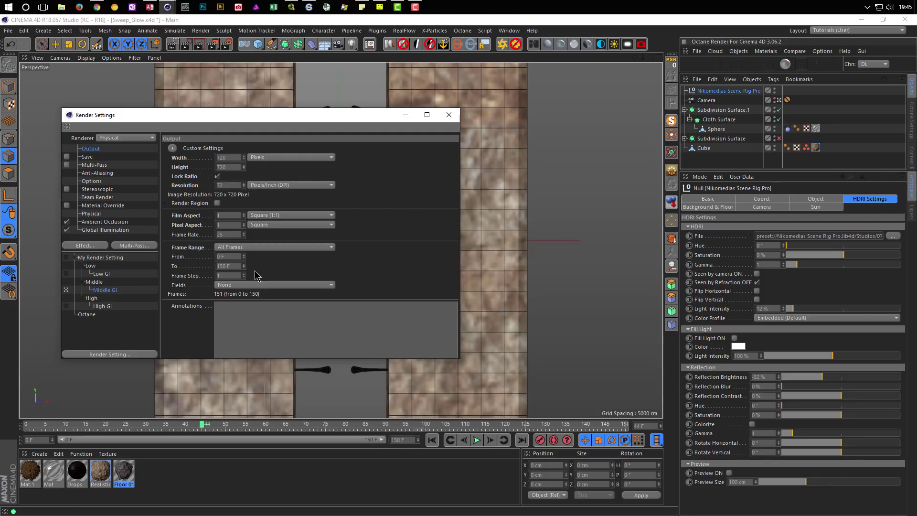
key("ctrl+d")
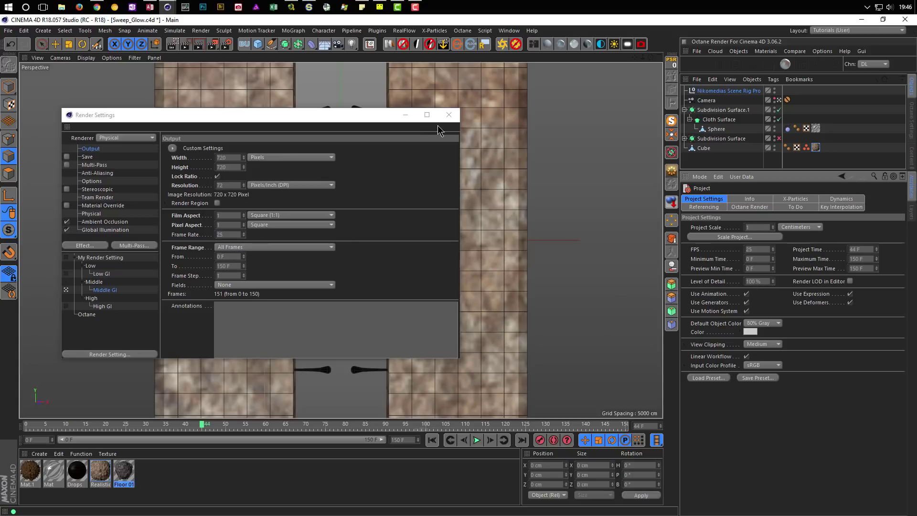
Start a Picture Viewer render without an output file, then stop it.
key("shift+r")
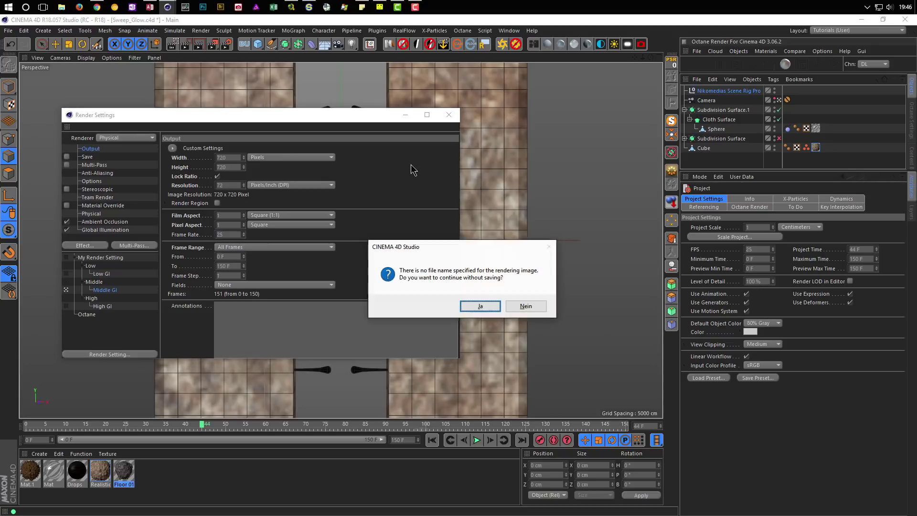
left_click(476, 306)
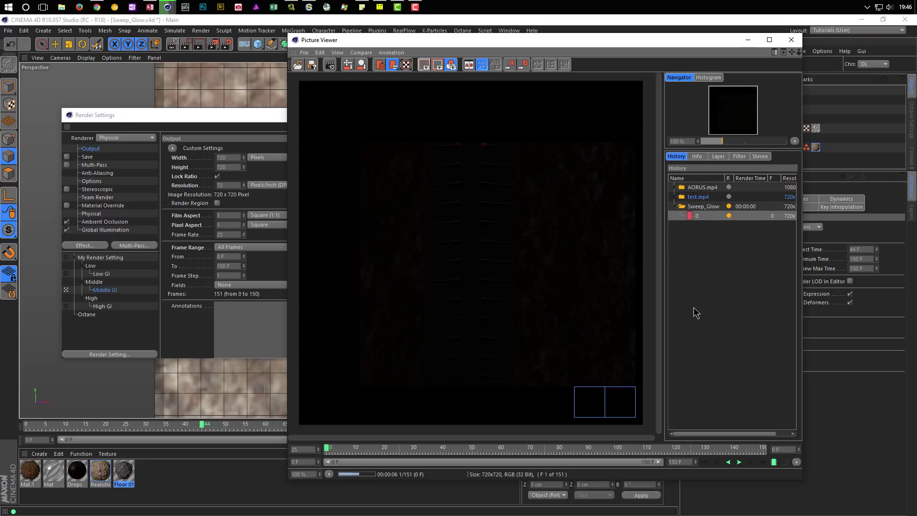
left_click(791, 39)
left_click(467, 305)
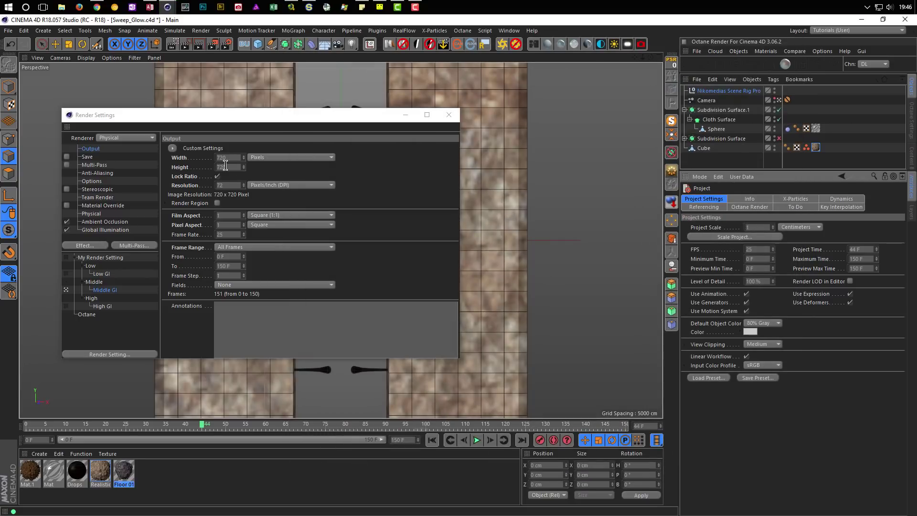
Set output width to 400, test-render and stop, then close the Picture Viewer and Render Settings.
left_click_drag(227, 161, 212, 164)
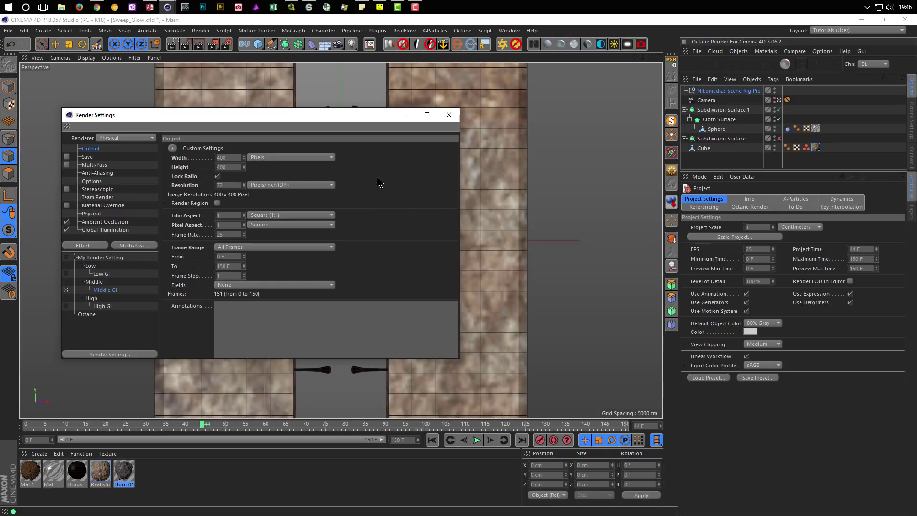
key("shift+r")
left_click(490, 310)
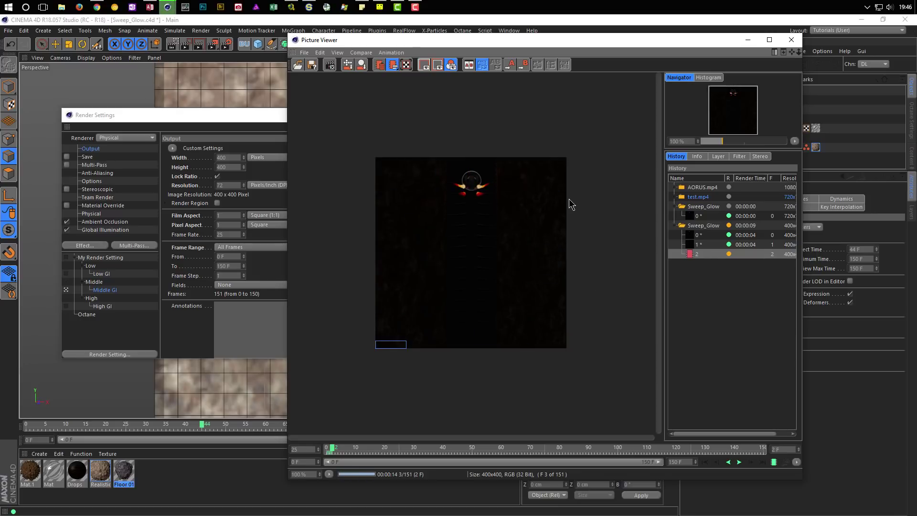
left_click(791, 40)
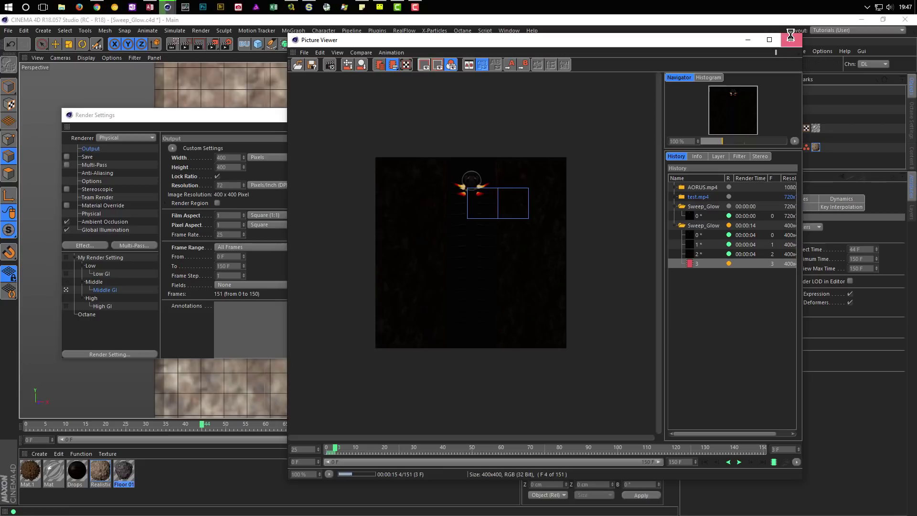
left_click(466, 306)
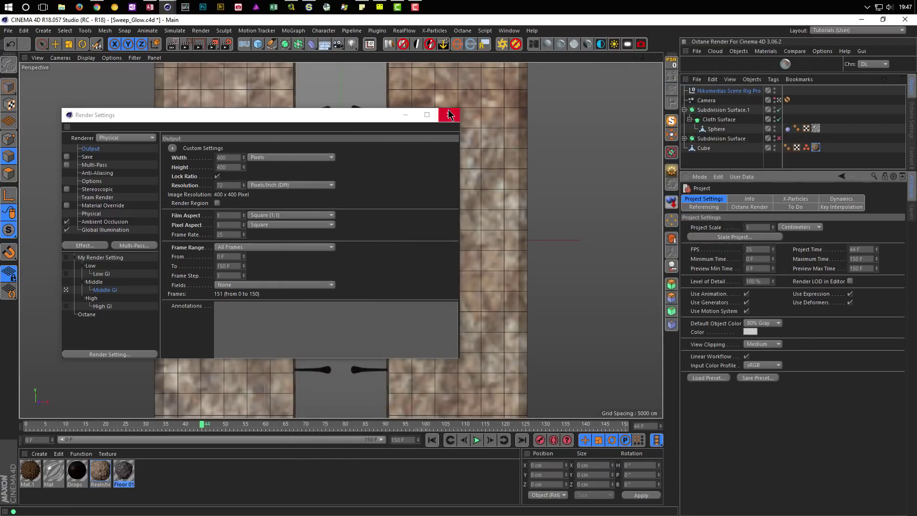
left_click(448, 114)
At frame 0, move the Sphere up to Y 342.268 cm and keyframe Position Y.
left_click(432, 440)
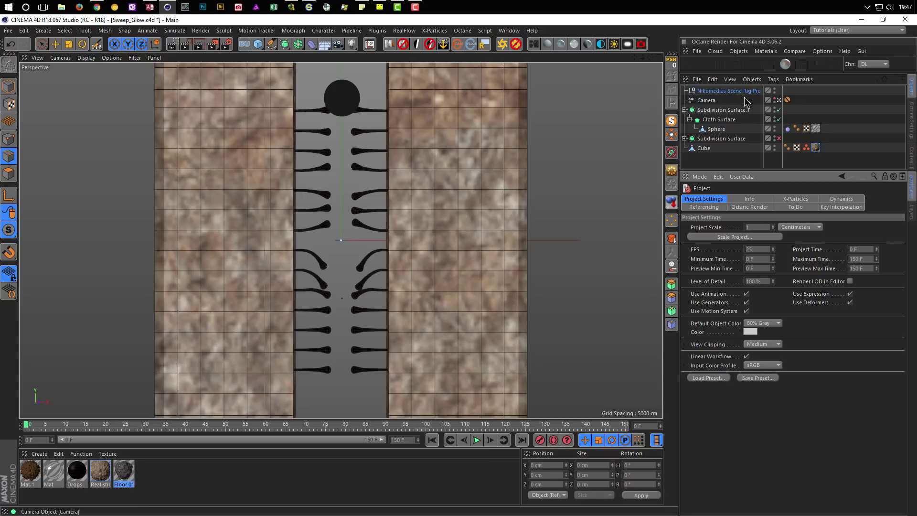
left_click(717, 129)
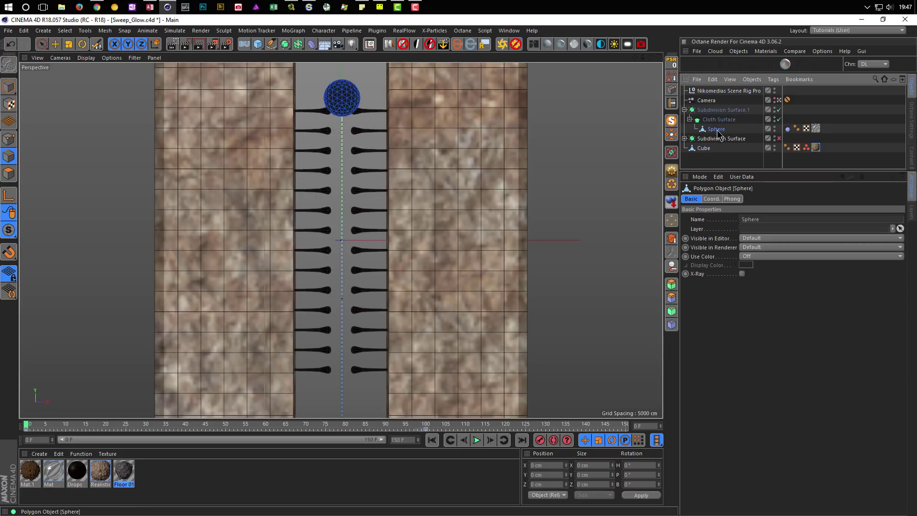
key("Return")
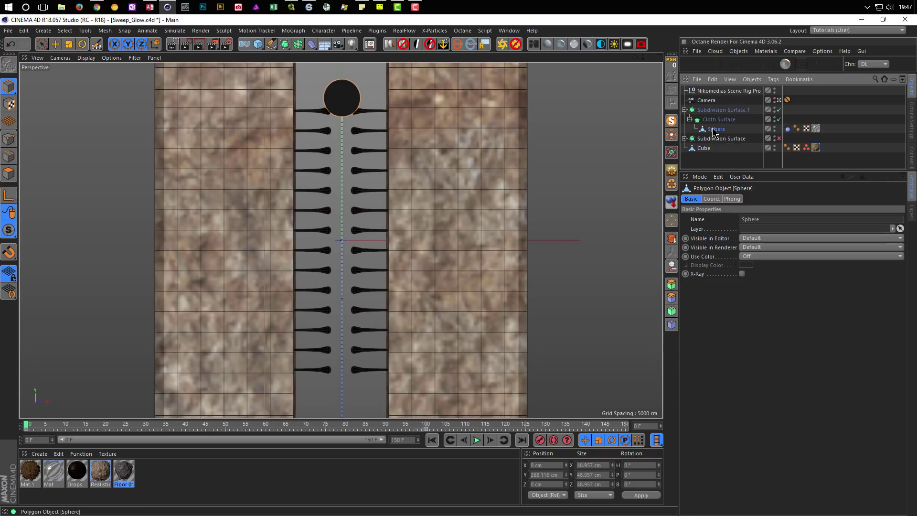
left_click(712, 198)
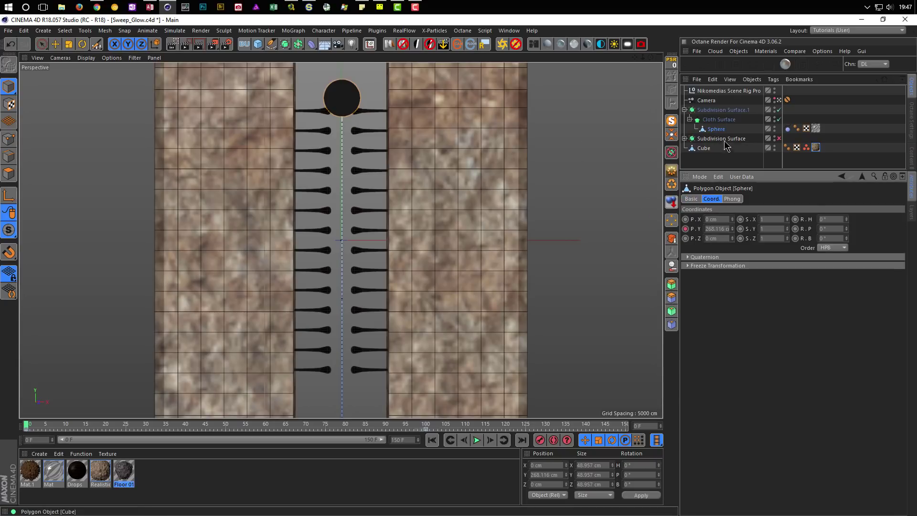
left_click(55, 45)
mouse_move(342, 74)
left_mouse_down()
mouse_move(342, 48)
mouse_move(341, 122)
left_mouse_up()
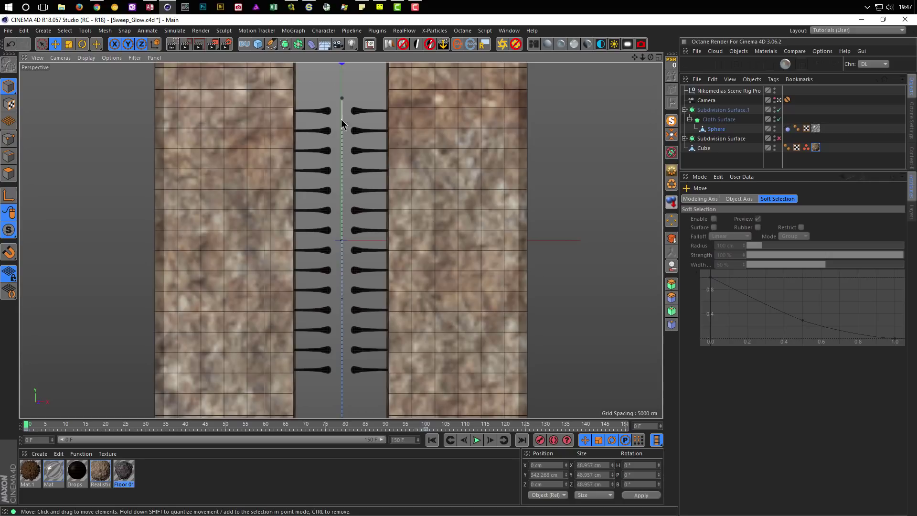
left_click(720, 130)
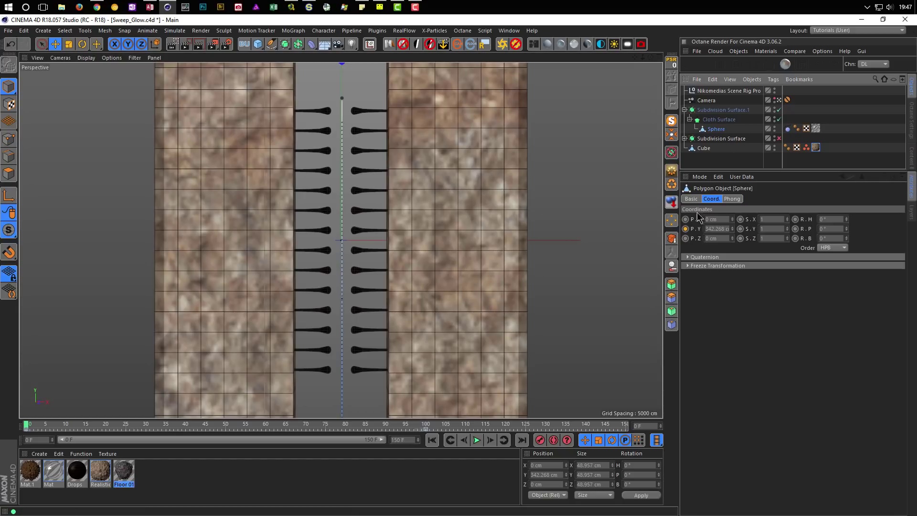
left_click(685, 229)
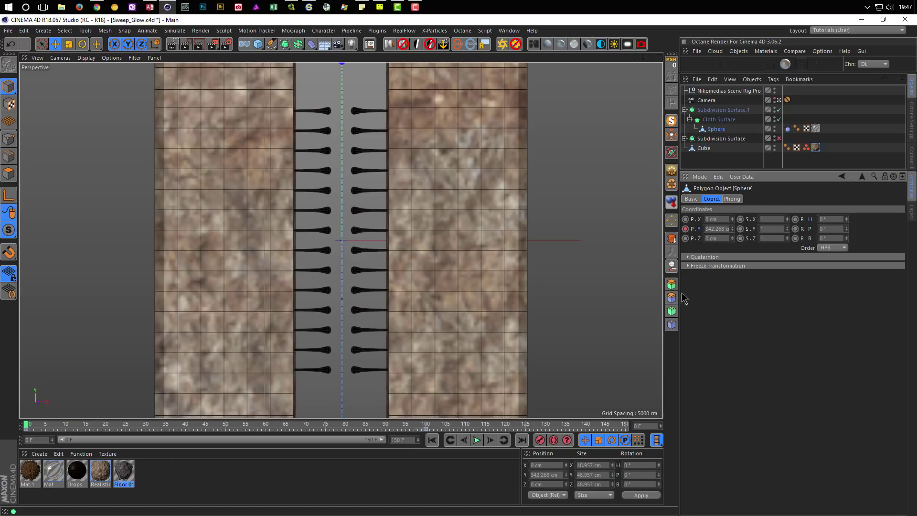
In the four-view layout, raise the sphere higher around frame 100.
left_click(479, 440)
middle_click(569, 365)
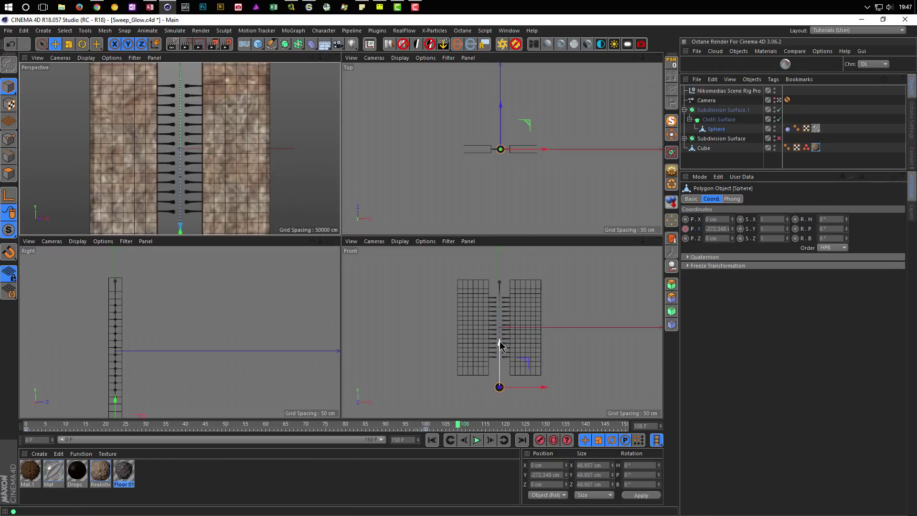
left_click_drag(499, 340, 499, 339)
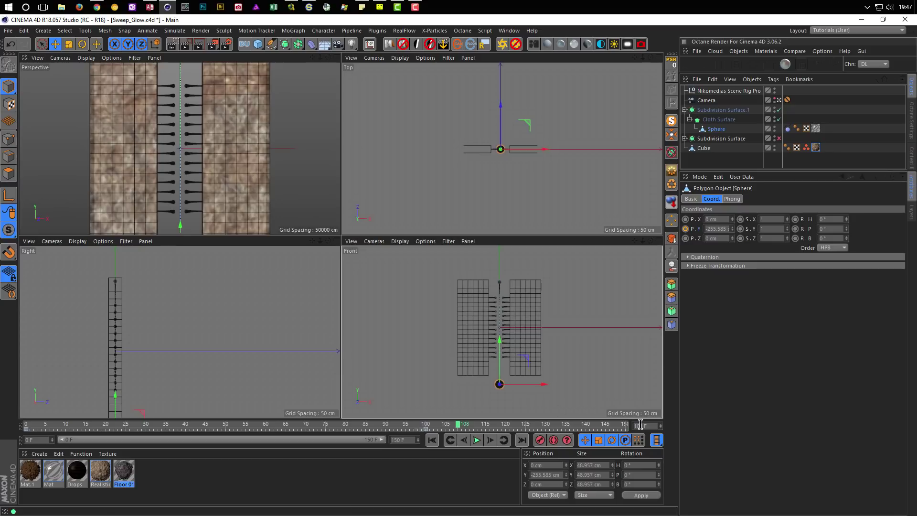
key("Return")
mouse_move(500, 338)
left_mouse_down()
mouse_move(502, 322)
mouse_move(498, 330)
left_mouse_up()
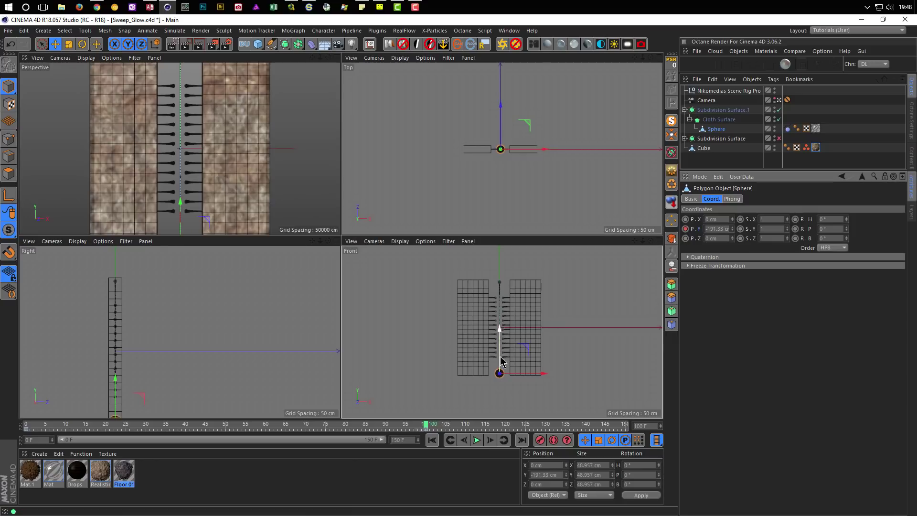
Raise the sphere's frame-0 position to Y 356.237 cm and keyframe Position Y.
left_click(431, 440)
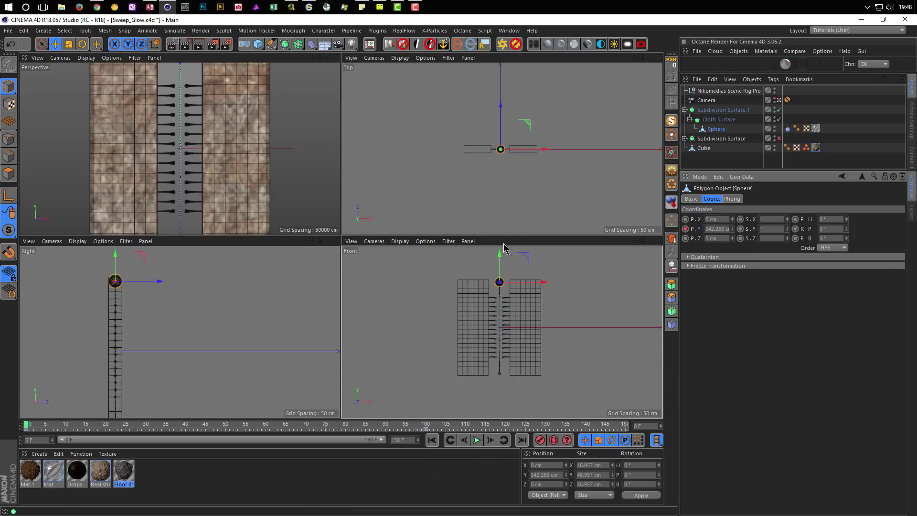
left_click_drag(500, 257, 502, 255)
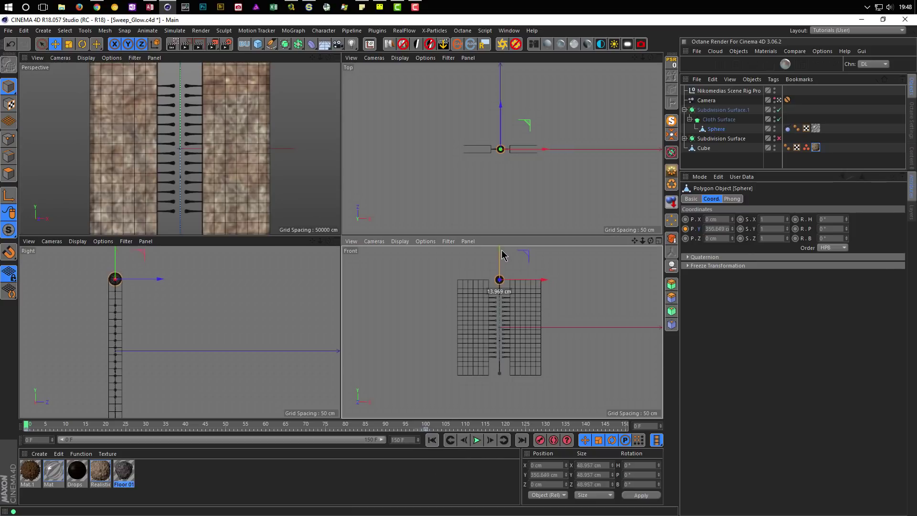
left_click(686, 229)
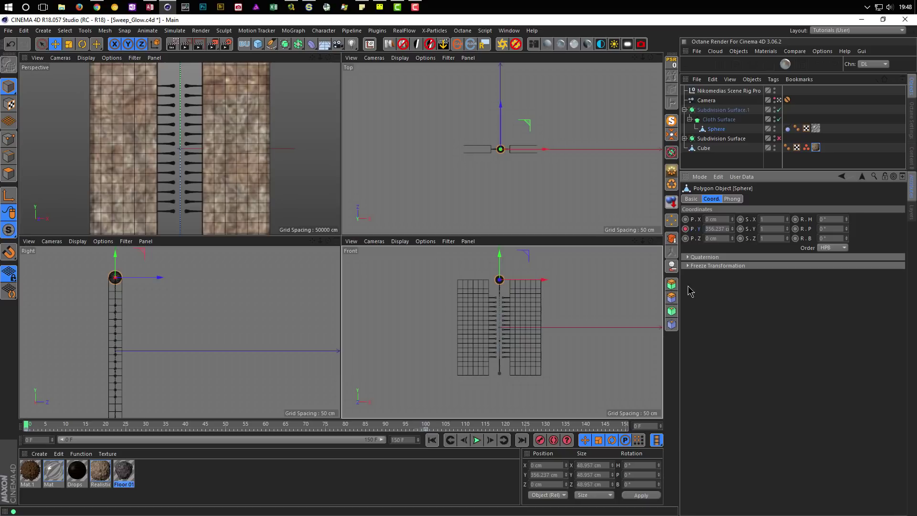
middle_click(273, 183)
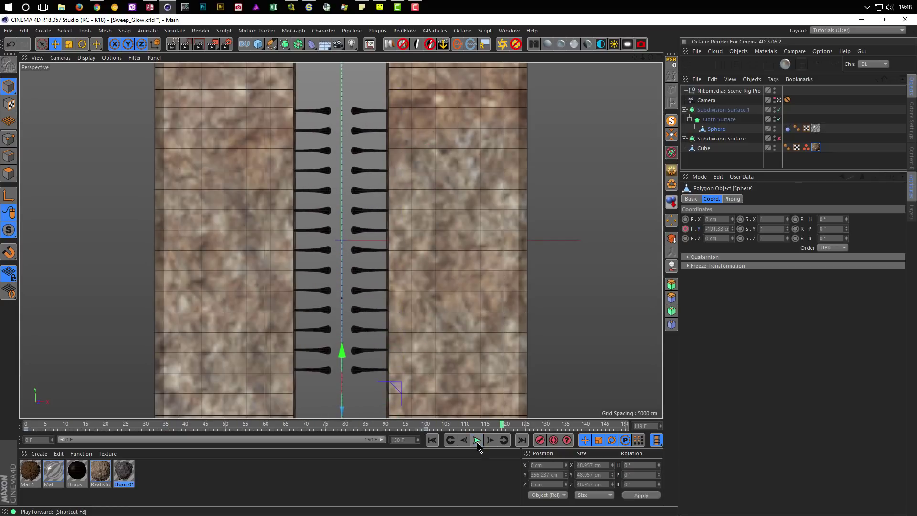
left_click(476, 440)
left_click(431, 440)
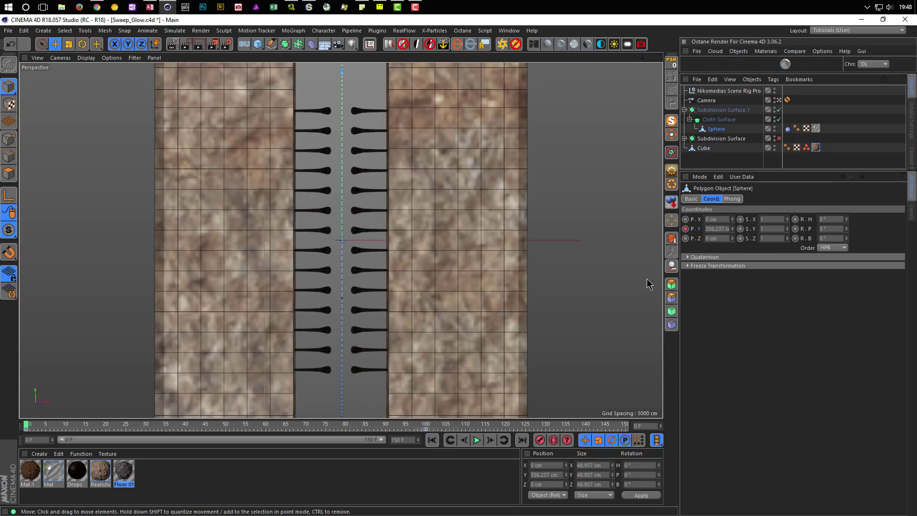
Render the 400 × 400 animation to the Picture Viewer without saving, caching the maximum number of frames.
key("shift+r")
key("Return")
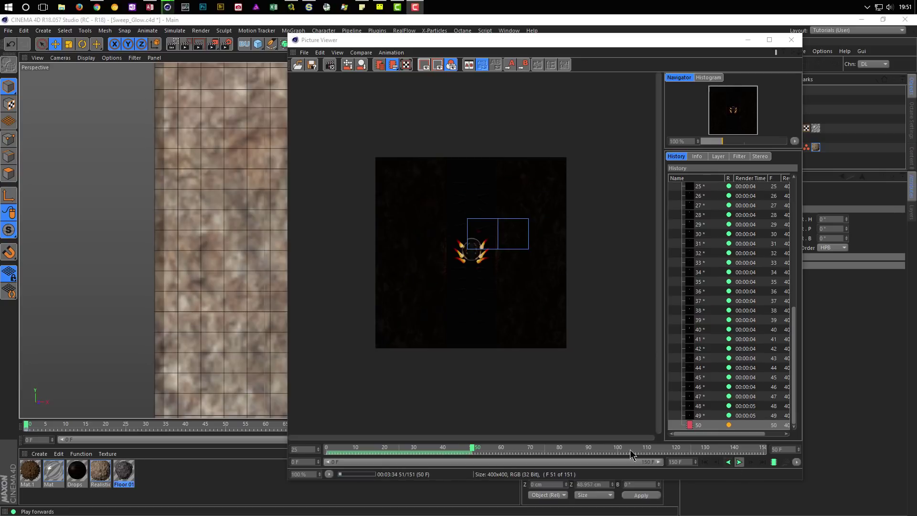
left_click(774, 462)
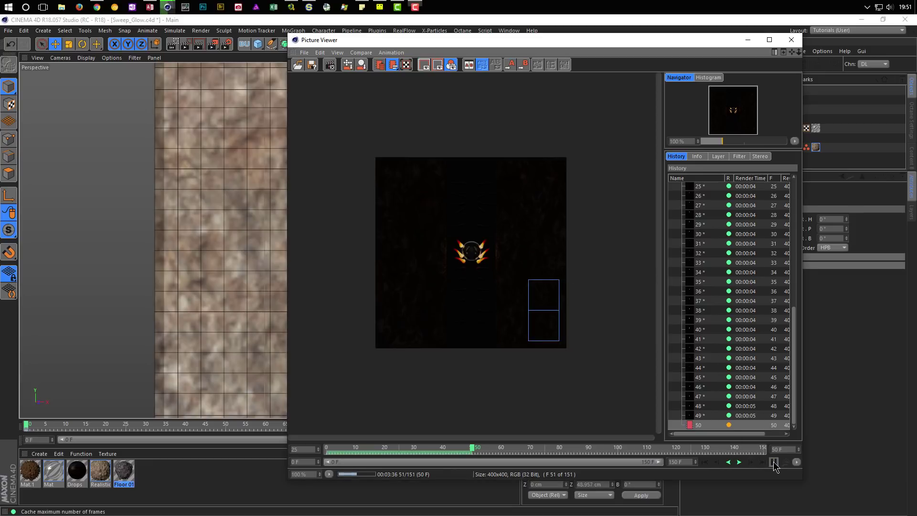
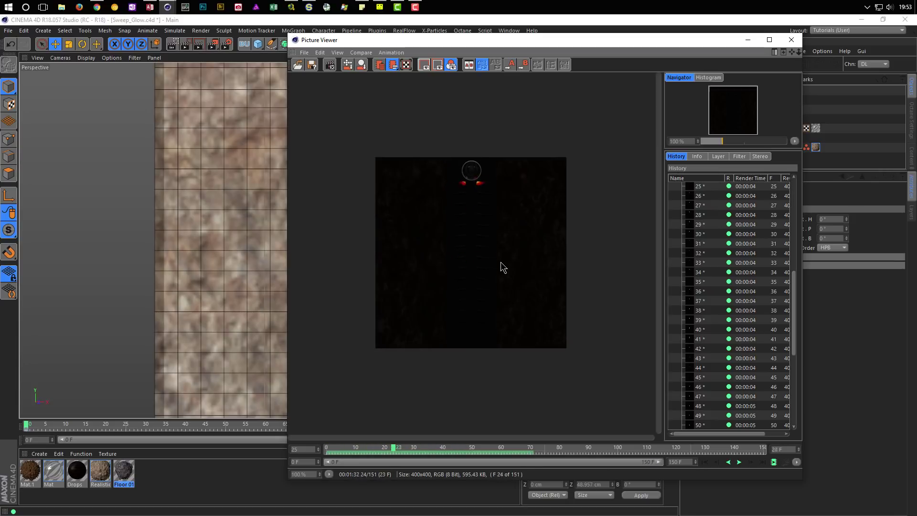
Replay the AORUS.mp4 reference from its start, enlarge the viewer, then return to Sweep_Glow.
left_click_drag(795, 287, 796, 181)
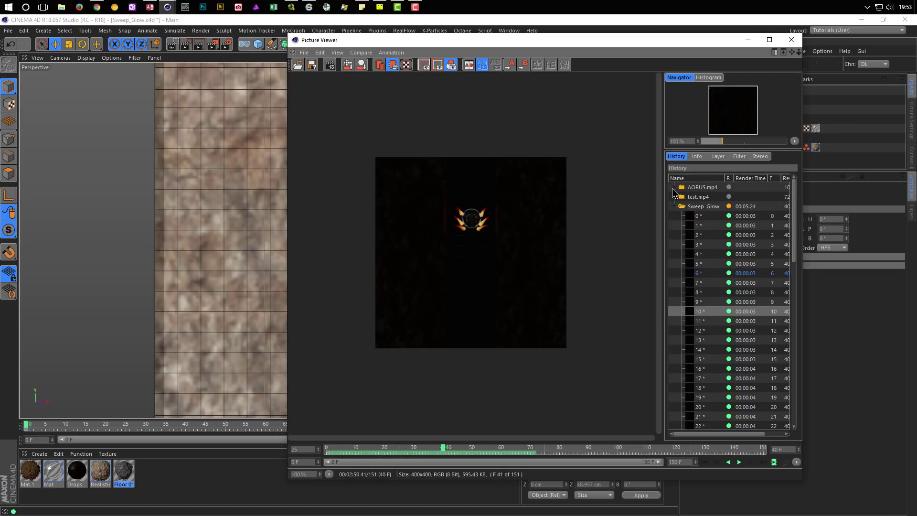
left_click(692, 188)
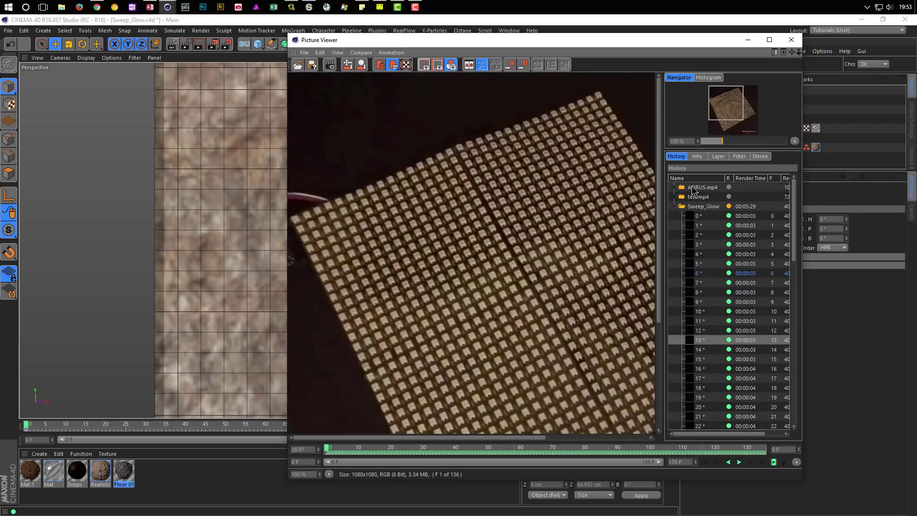
left_click(693, 187)
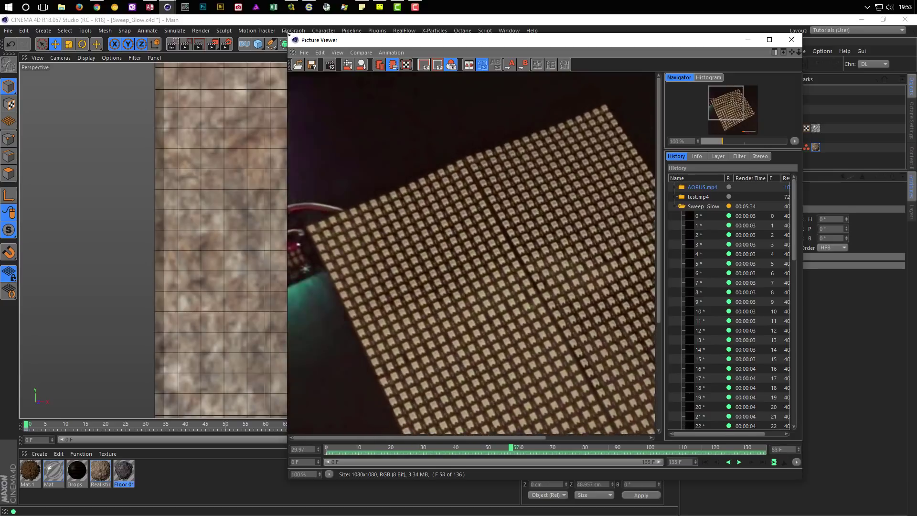
left_click_drag(288, 35, 228, 21)
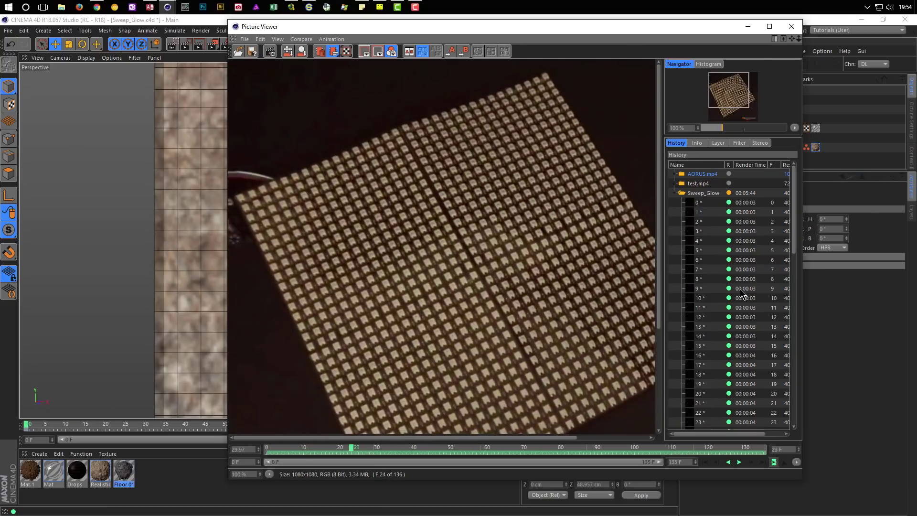
left_click(698, 193)
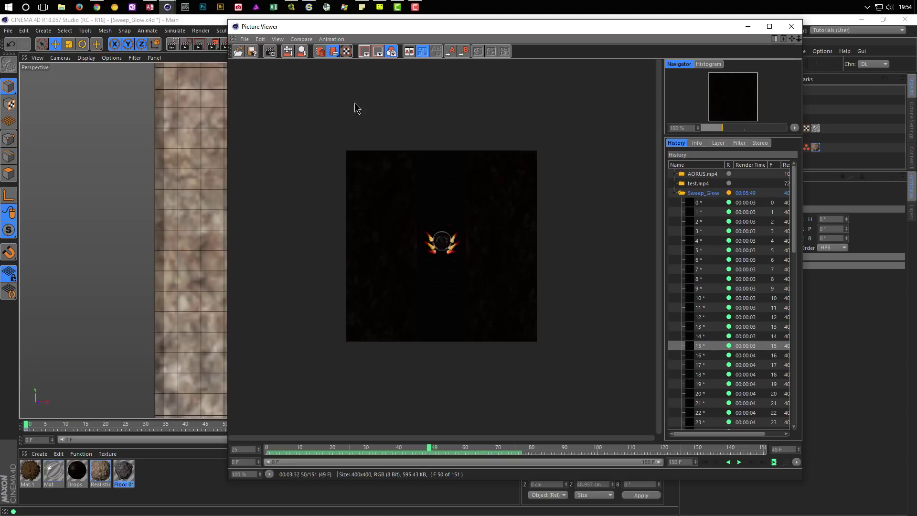
Stop the background render, collapse Sweep_Glow and show AORUS.mp4 in a larger Picture Viewer.
left_click(270, 52)
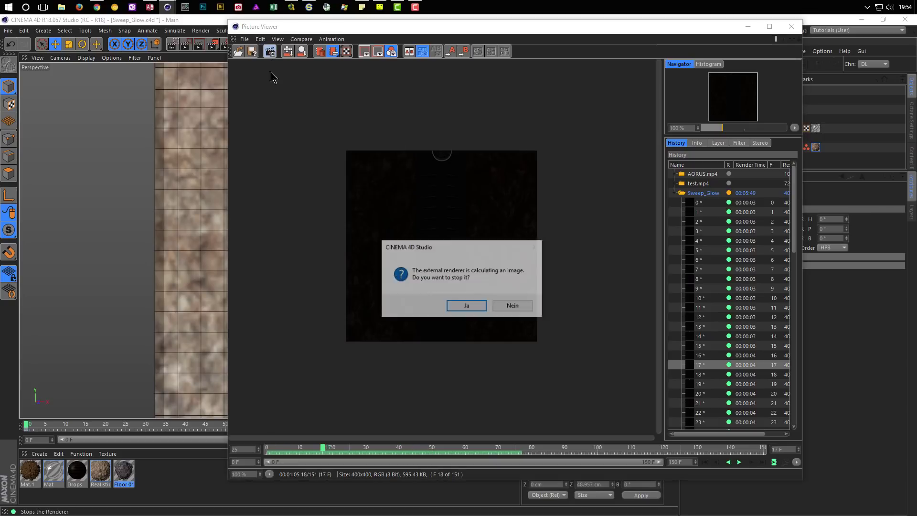
left_click(462, 308)
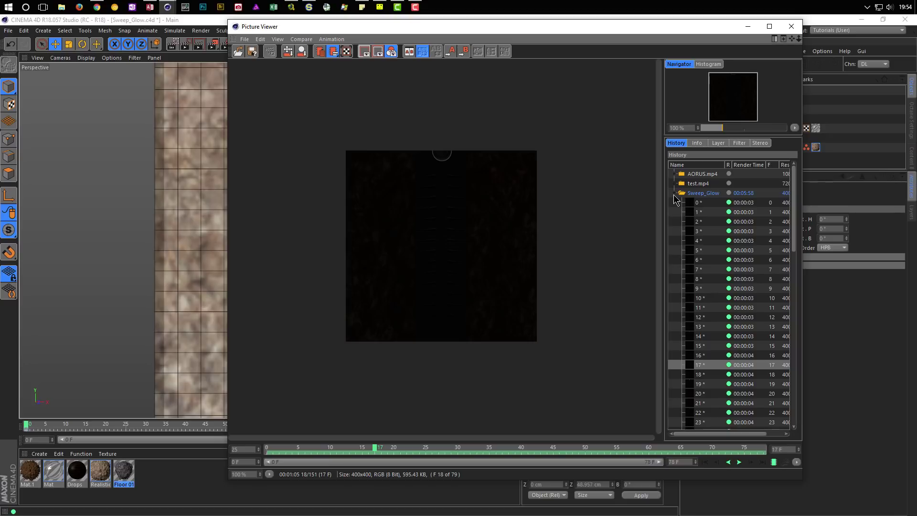
left_click(674, 194)
left_click(697, 176)
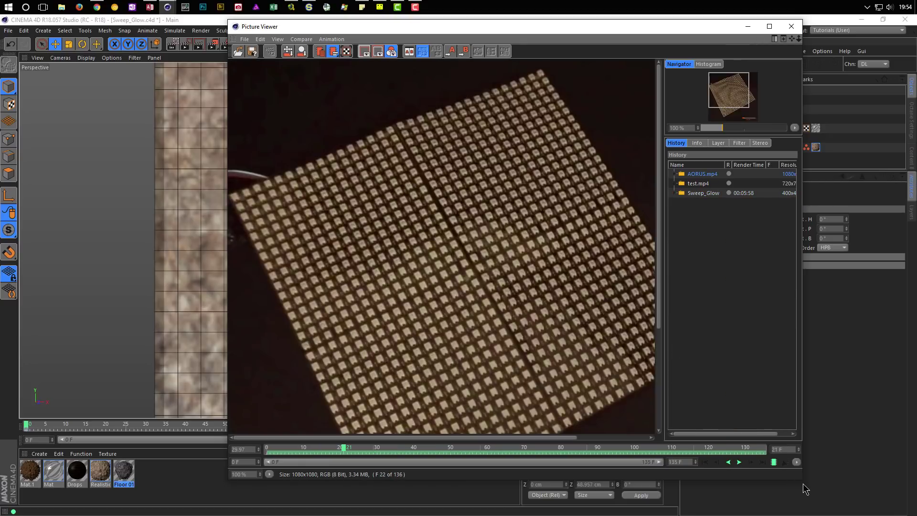
left_click_drag(803, 482, 848, 505)
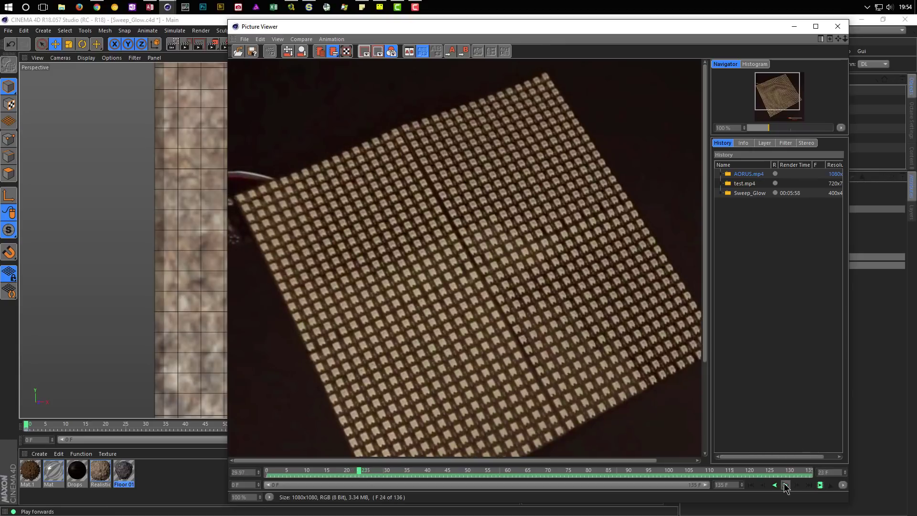
Stop the reference playback and expand the Sweep_Glow render's frame list.
left_click(786, 485)
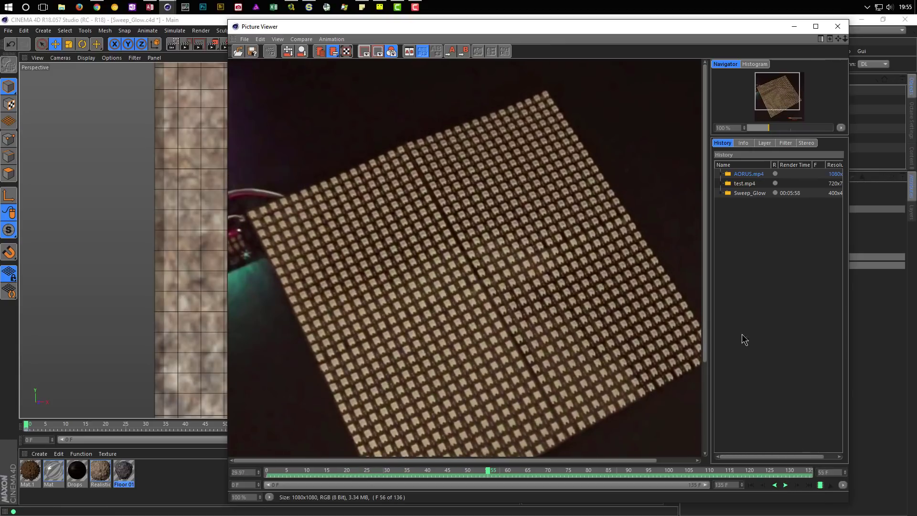
left_click(743, 195)
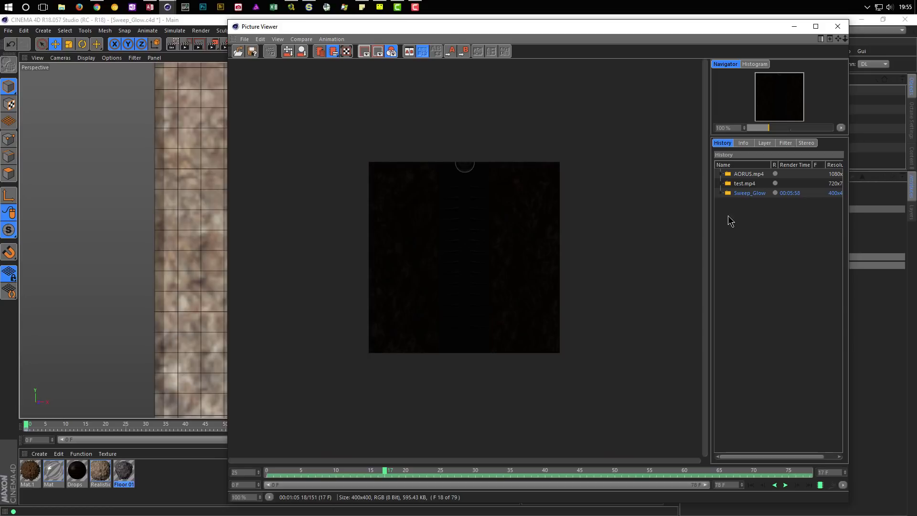
left_click(722, 193)
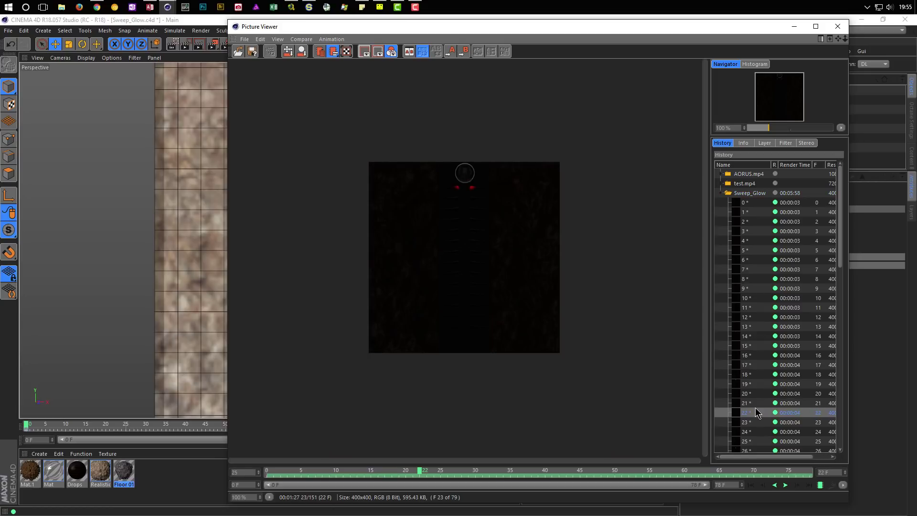
scroll(759, 406, "down", 10)
Step through Sweep_Glow frames 68, 62, 58, 55 and 52.
left_click(747, 393)
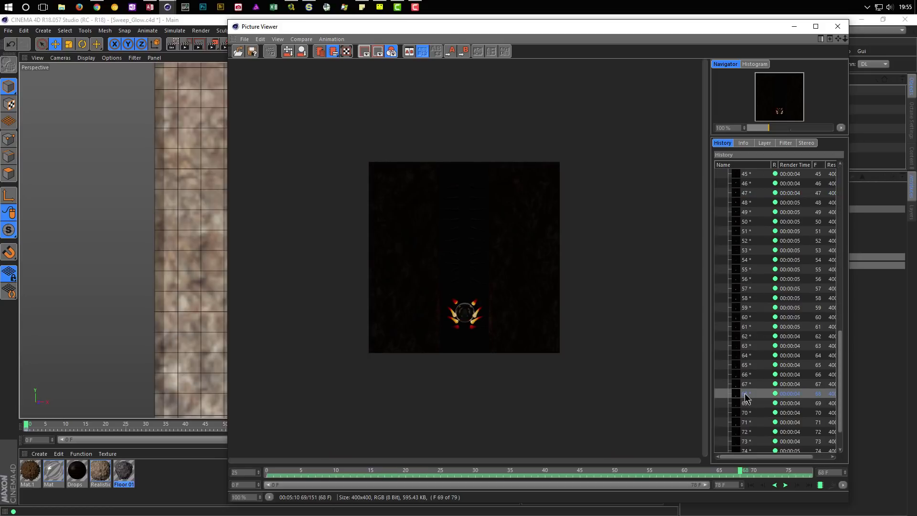
left_click(749, 337)
left_click(749, 298)
left_click(748, 269)
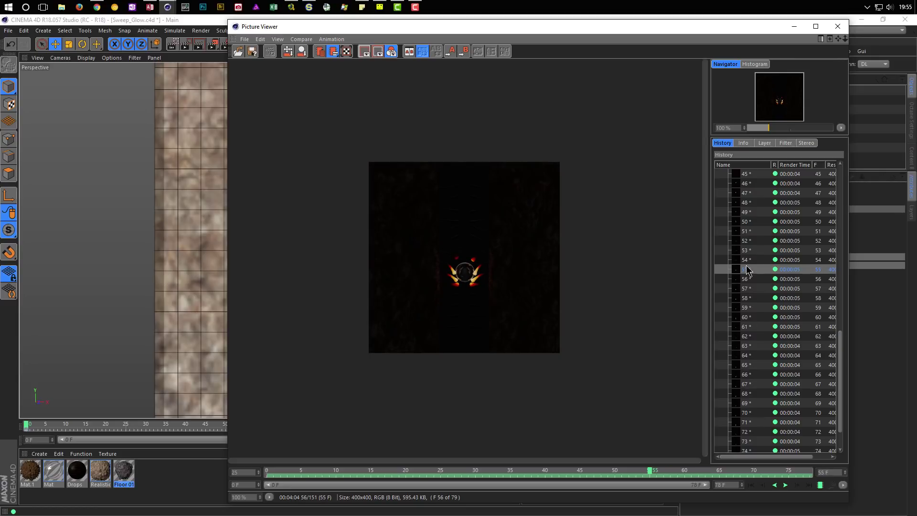
left_click(748, 241)
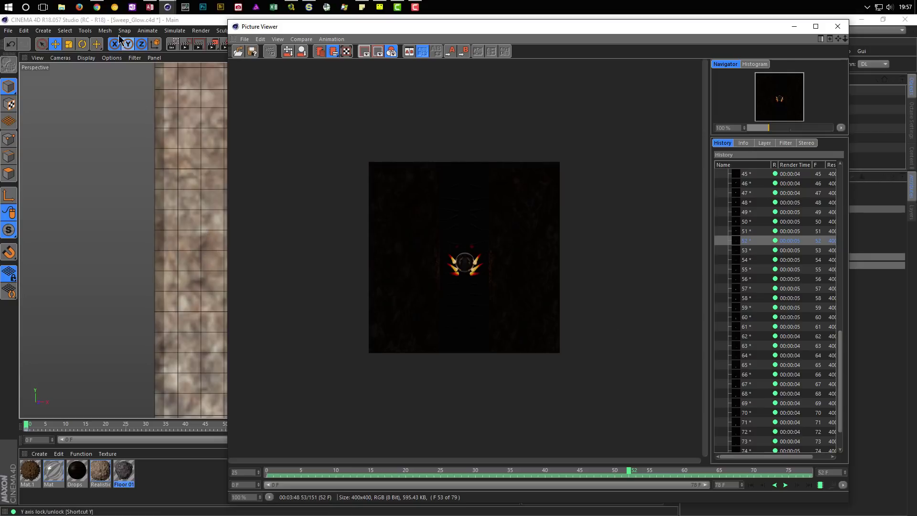
left_click(97, 6)
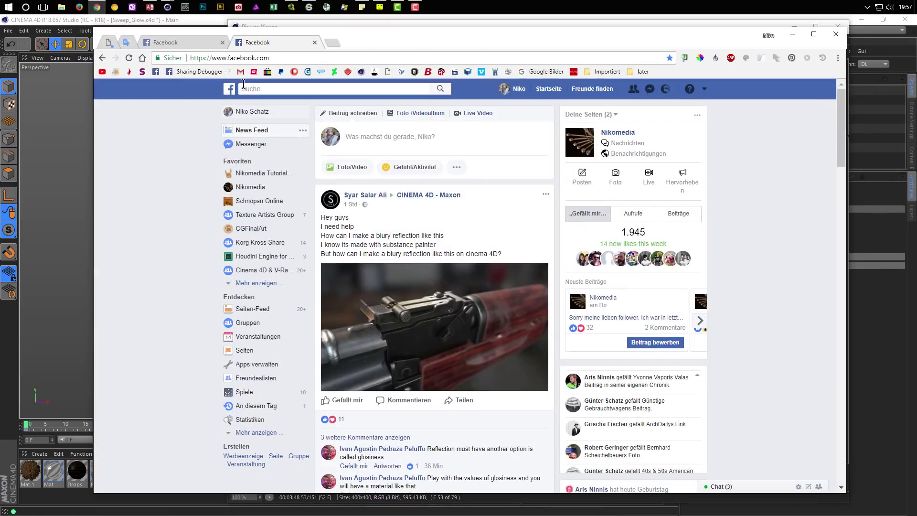
mouse_move(261, 173)
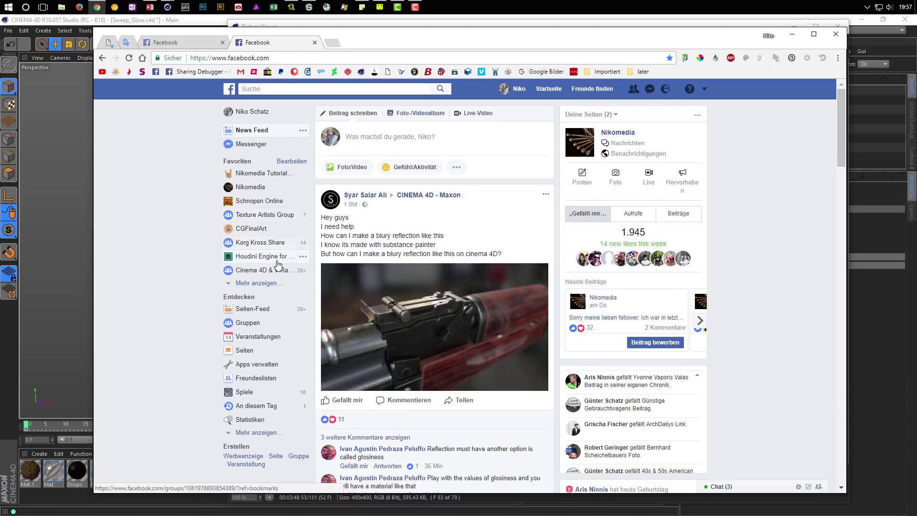
left_click(229, 285)
left_click(237, 297)
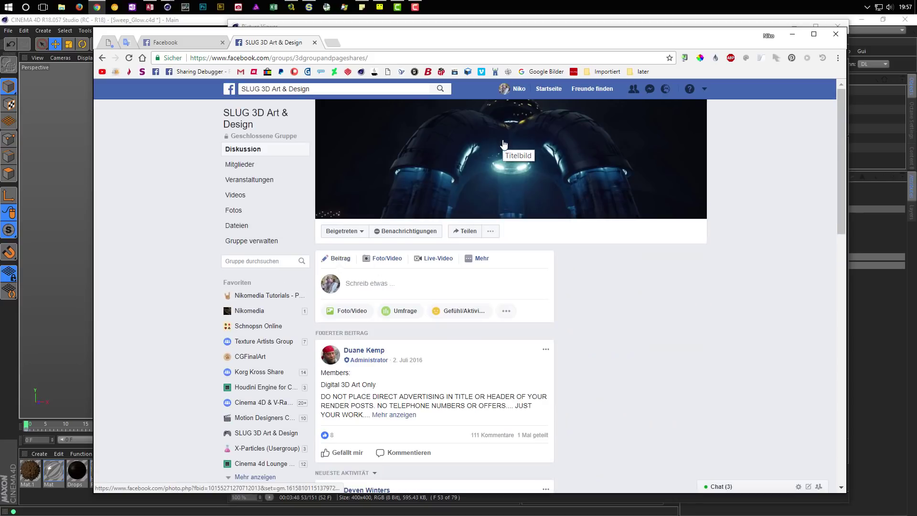
left_click(531, 195)
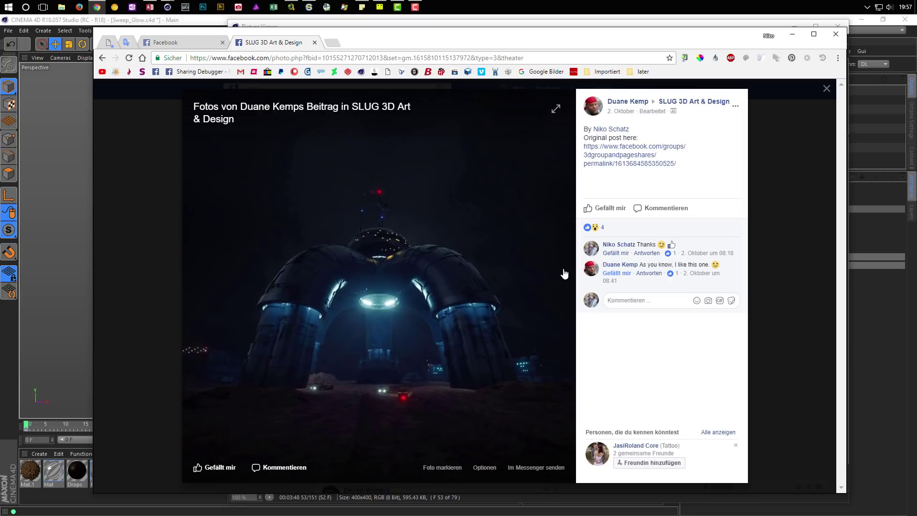
left_click(815, 179)
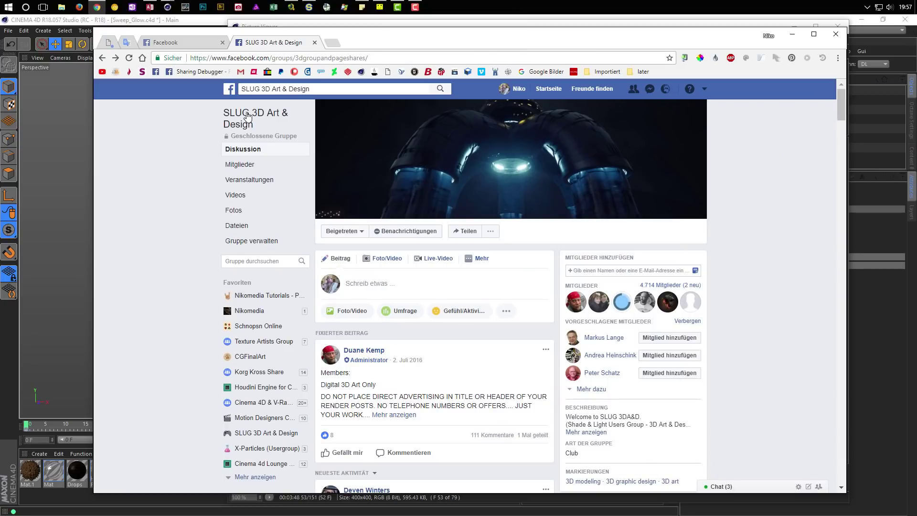
left_click(793, 34)
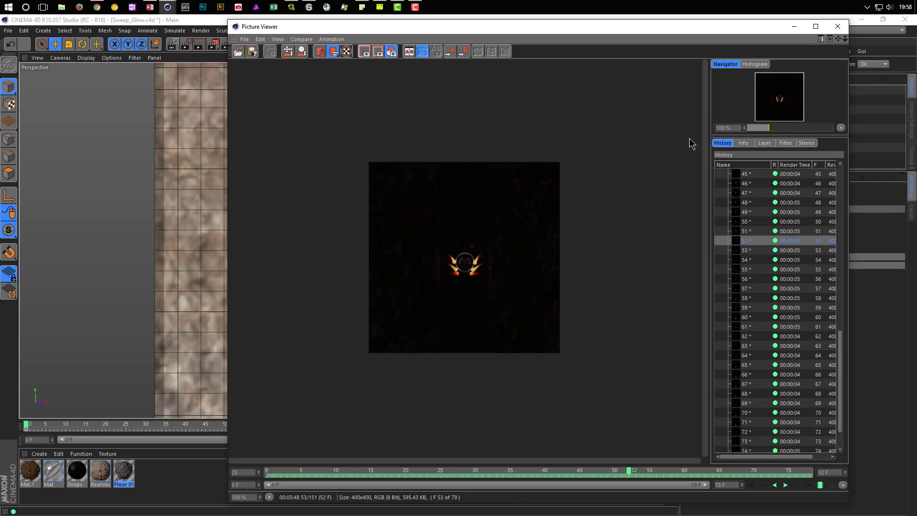
Move the Picture Viewer aside and shrink it to reveal the scene panels.
left_click_drag(652, 28, 508, 30)
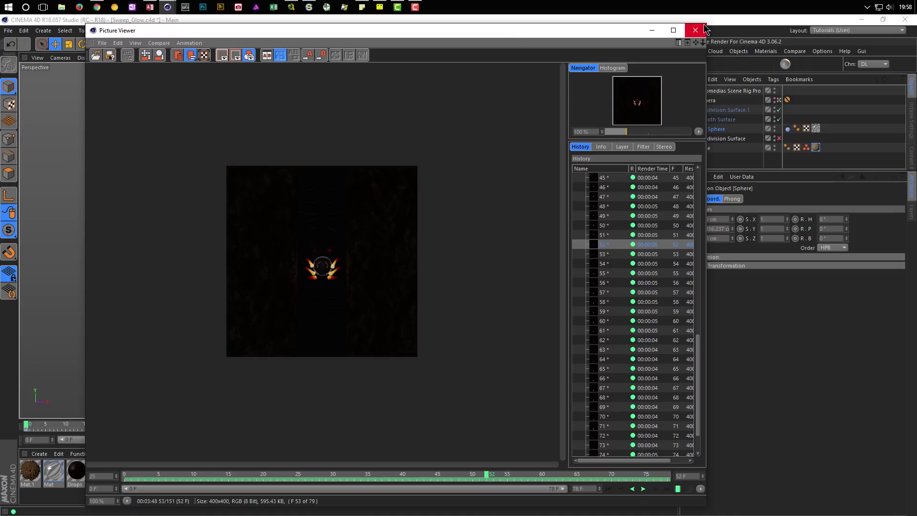
mouse_move(706, 24)
left_mouse_down()
mouse_move(596, 102)
mouse_move(507, 125)
left_mouse_up()
left_click_drag(410, 131, 620, 80)
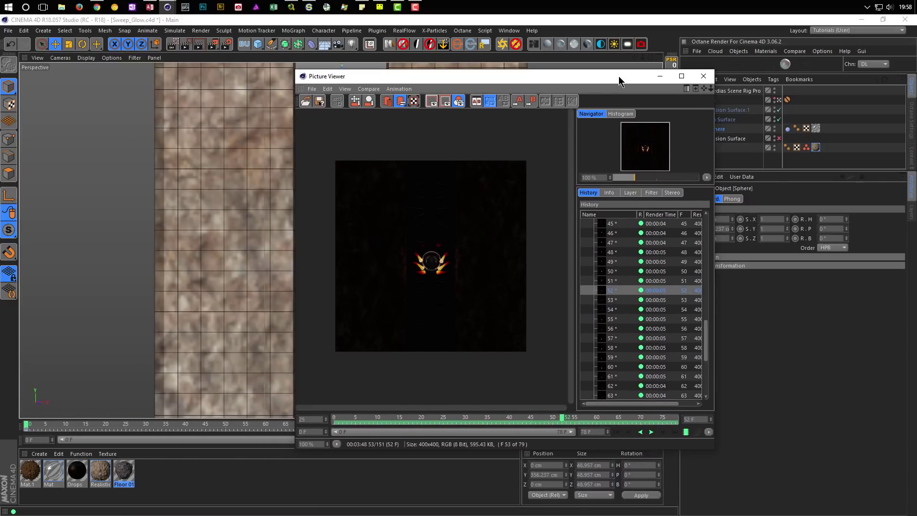